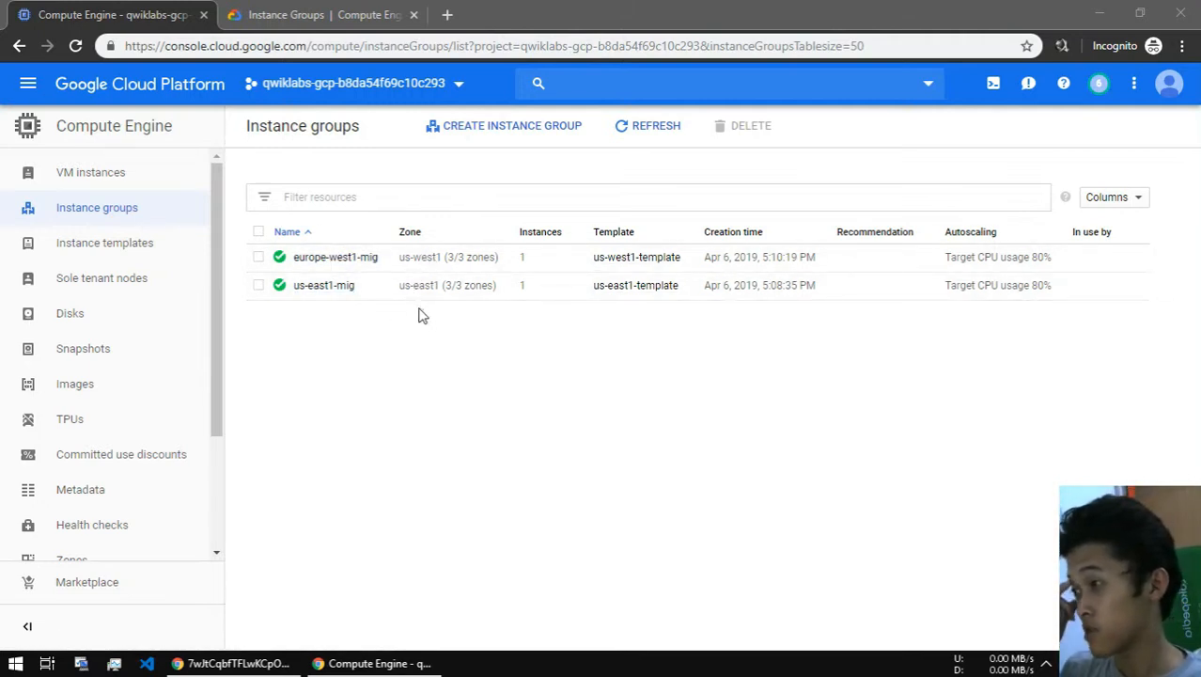
- Open the instance templates list and hide the info panel to review which instance groups use the templates
click(107, 246)
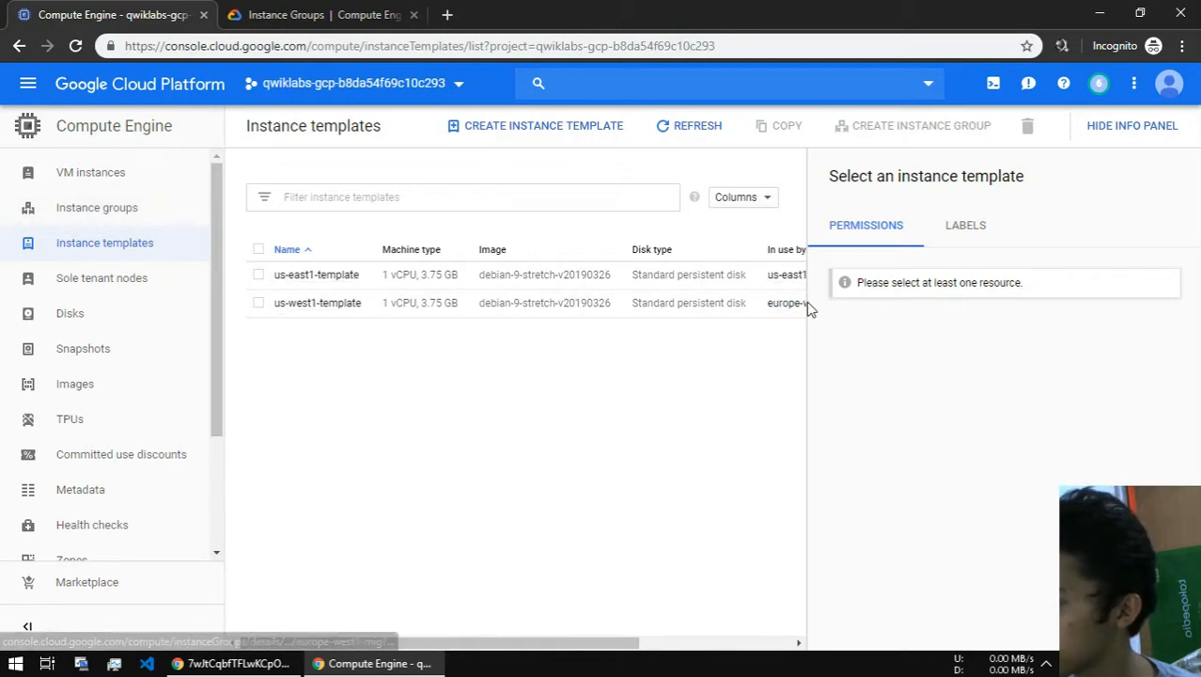
click(1132, 126)
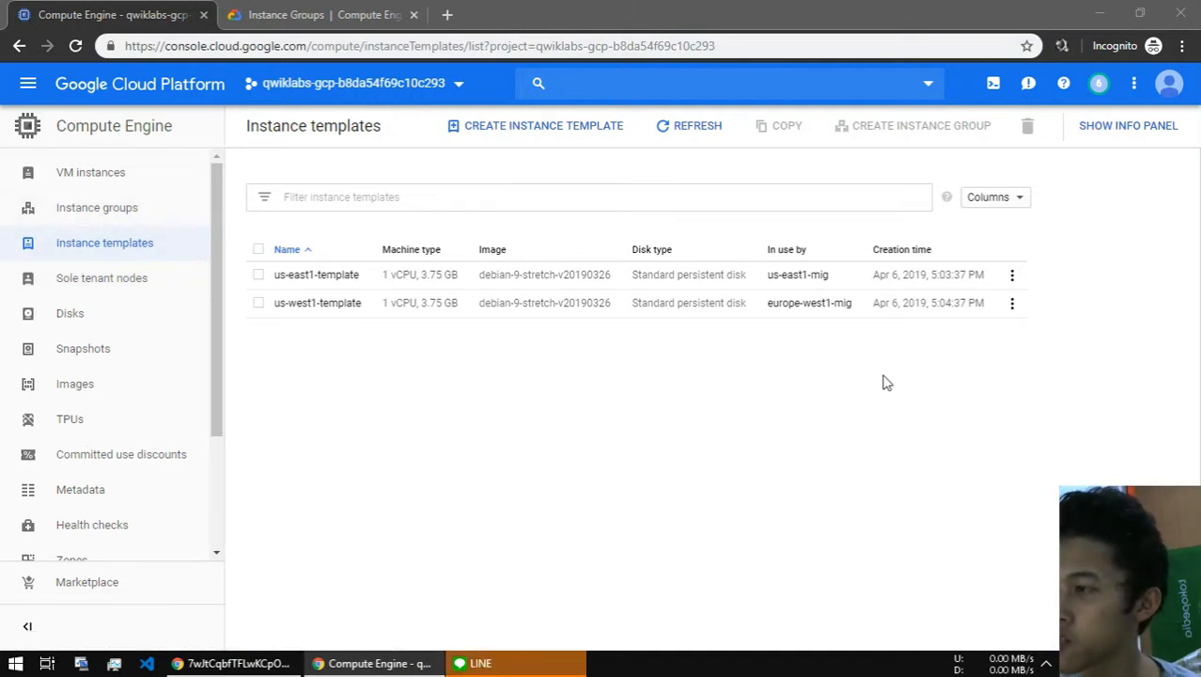
- From the VM instances list, open the external IP pages of the europe-west1-mig and us-east1-mig instances to check their server details
click(97, 179)
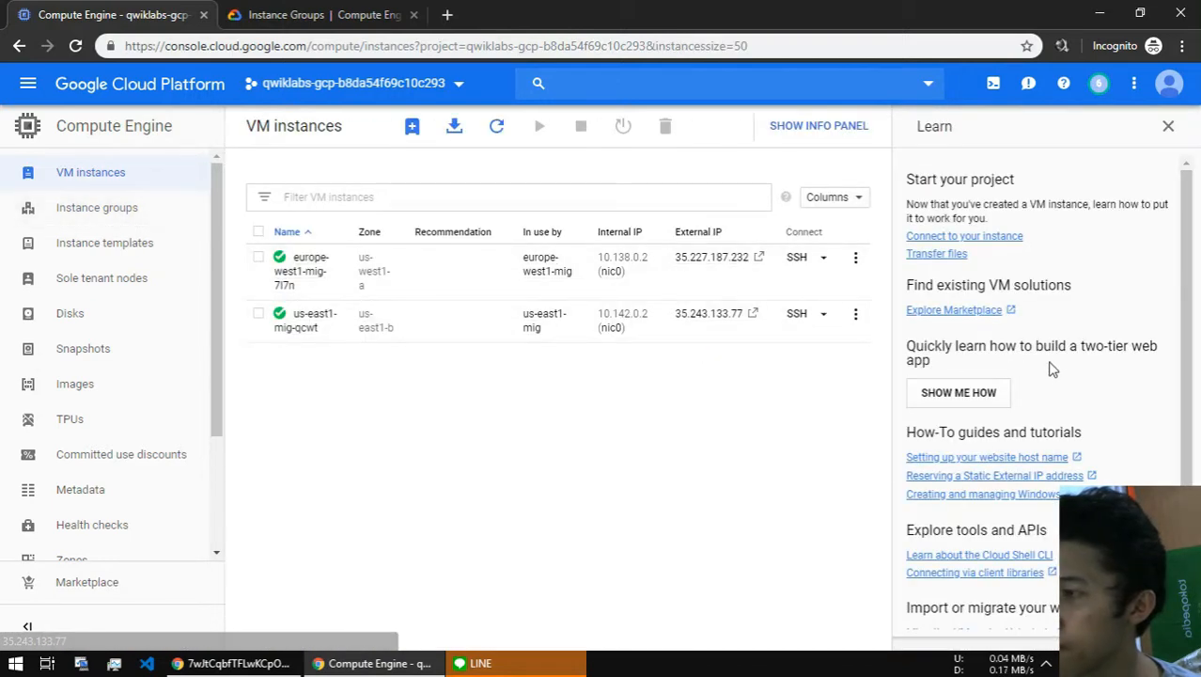
click(754, 257)
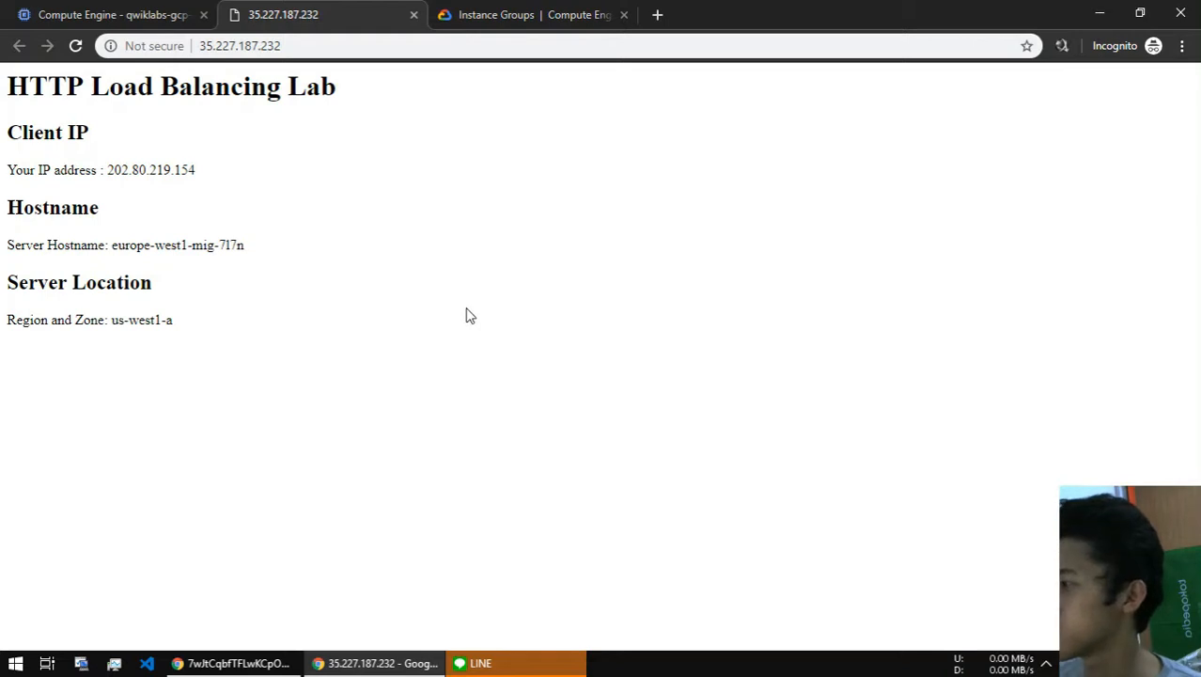
drag(76, 320, 173, 321)
click(106, 14)
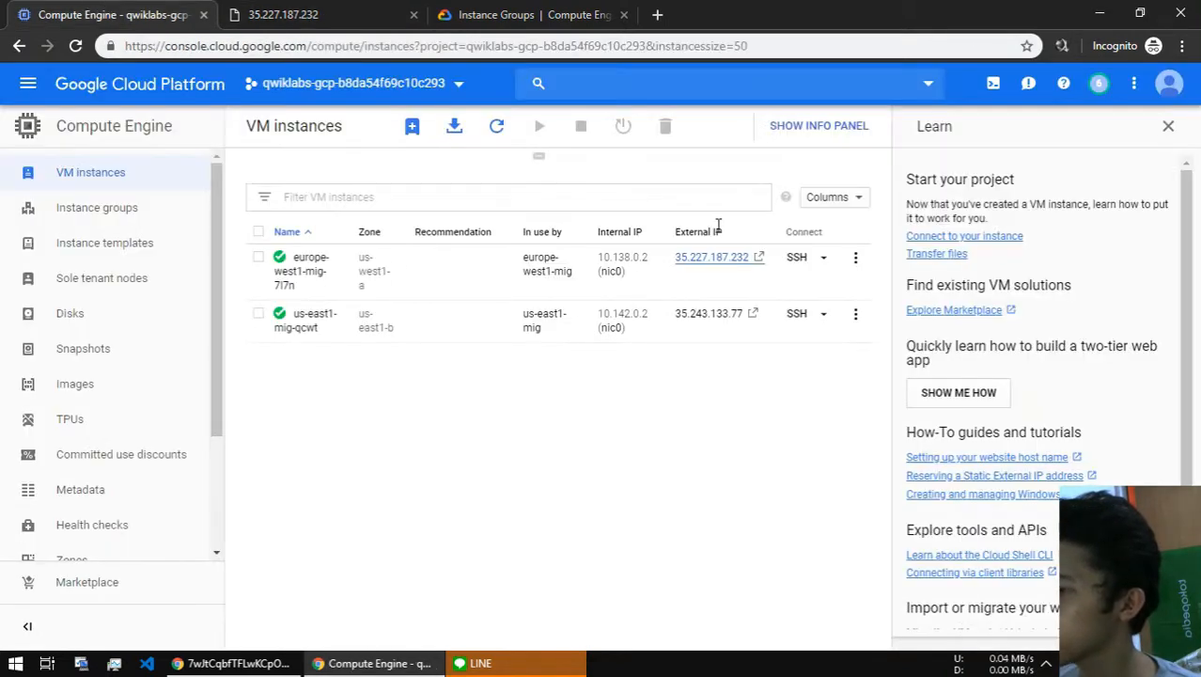
click(722, 315)
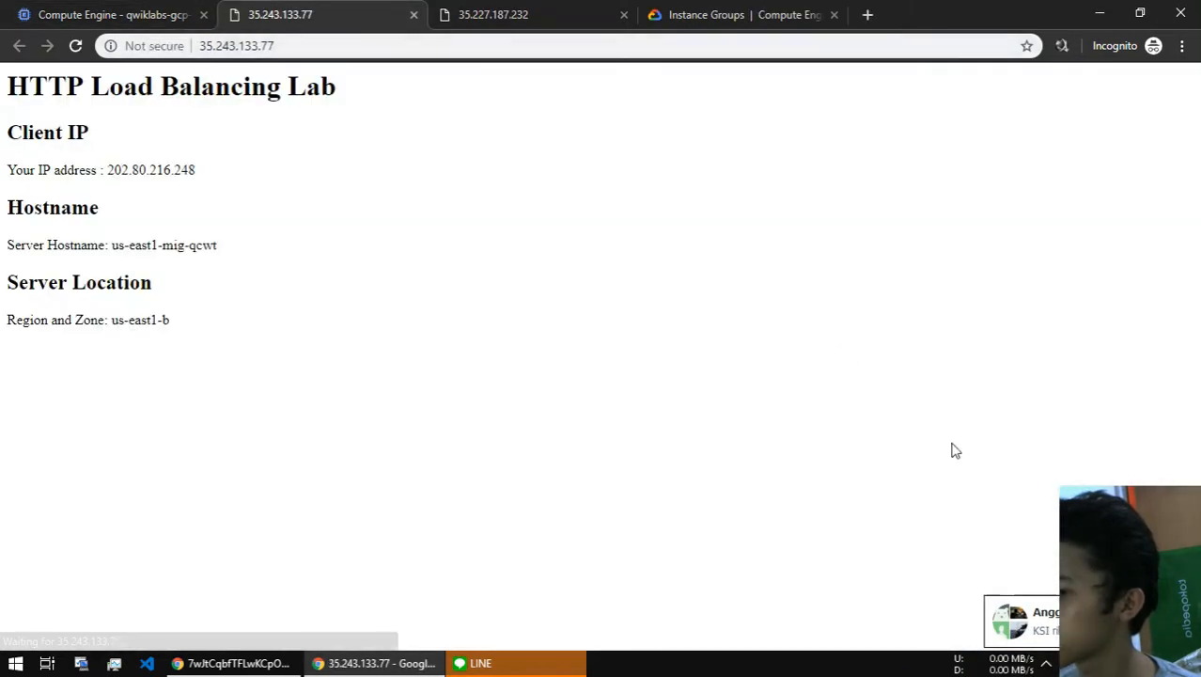
- Dismiss the incoming chat notification and quit the LINE messenger running in the background
click(1185, 605)
click(1046, 663)
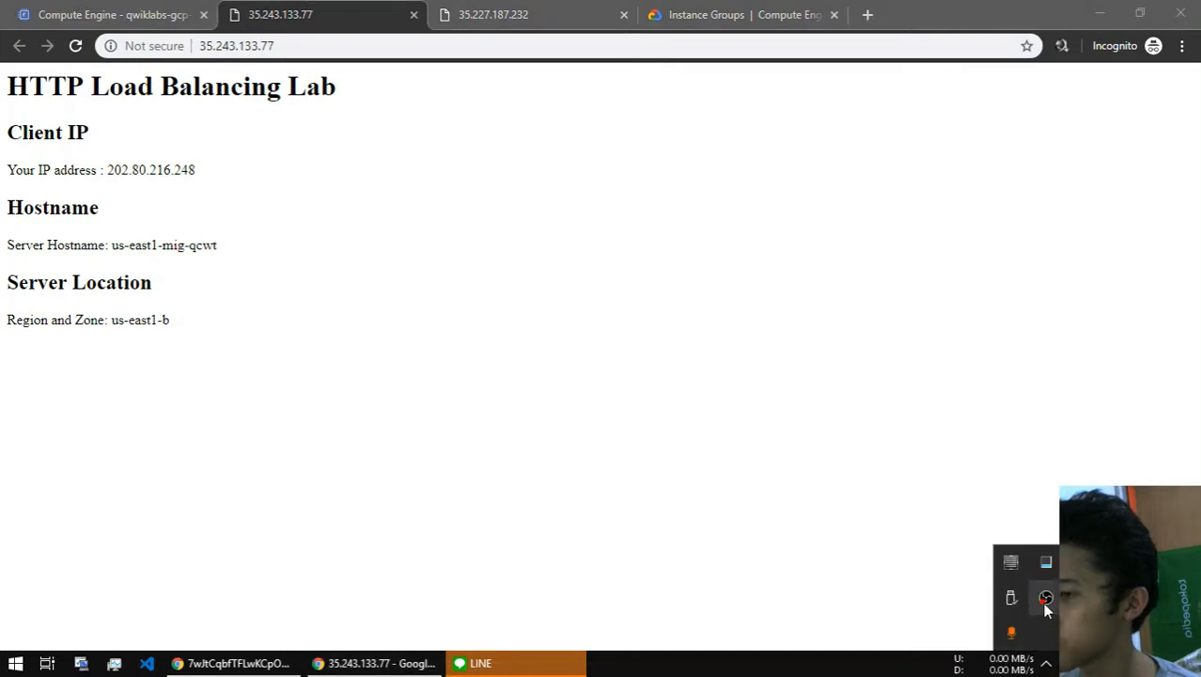
right_click(1080, 598)
click(1092, 584)
click(644, 237)
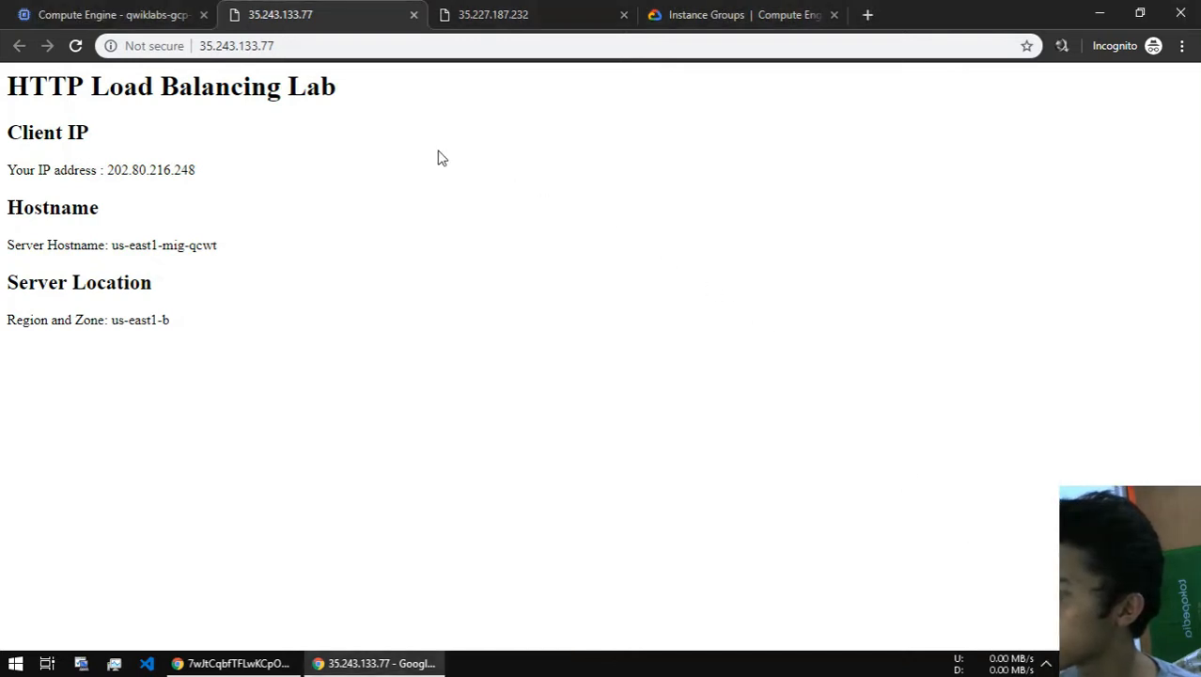
- Compare the server region and zone on the two instances' web pages, close both pages and return to the VM instances list
drag(109, 319, 164, 317)
click(484, 14)
click(174, 325)
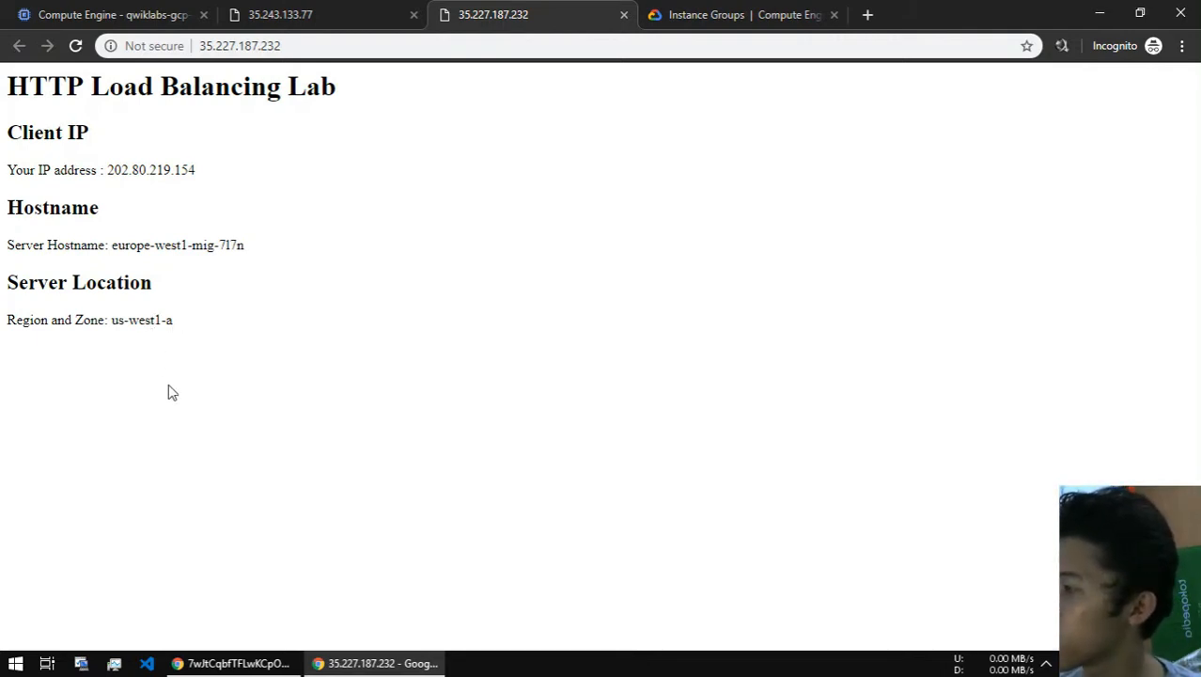
click(349, 15)
click(413, 15)
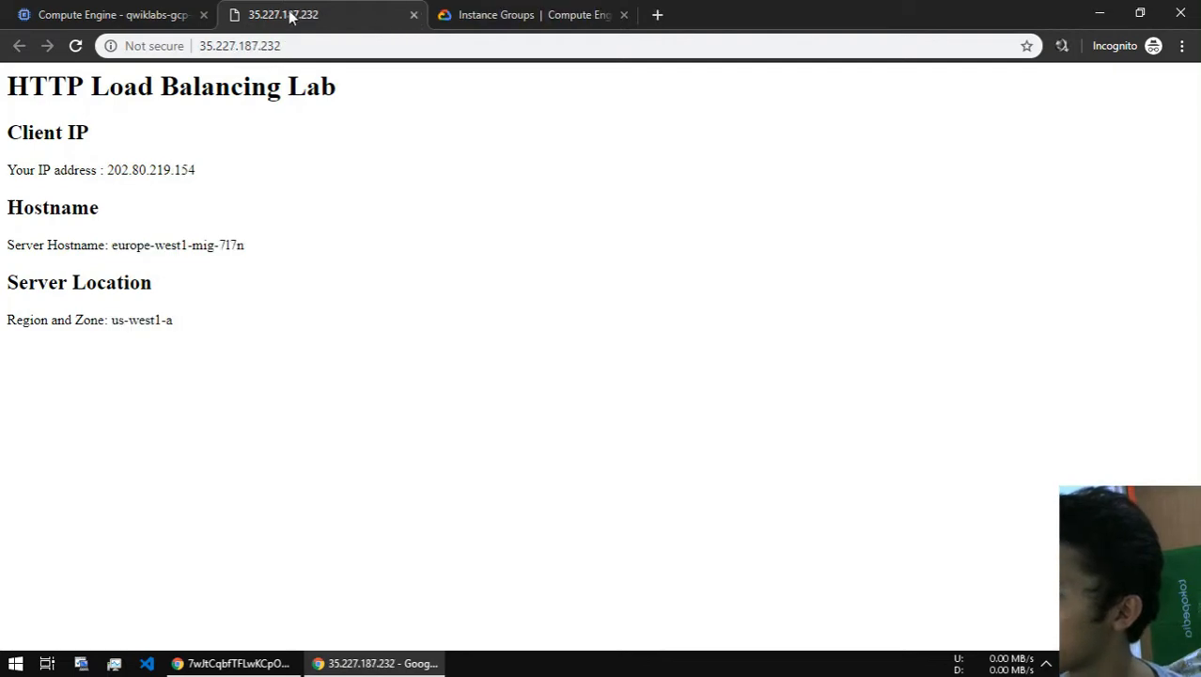
click(414, 15)
click(94, 15)
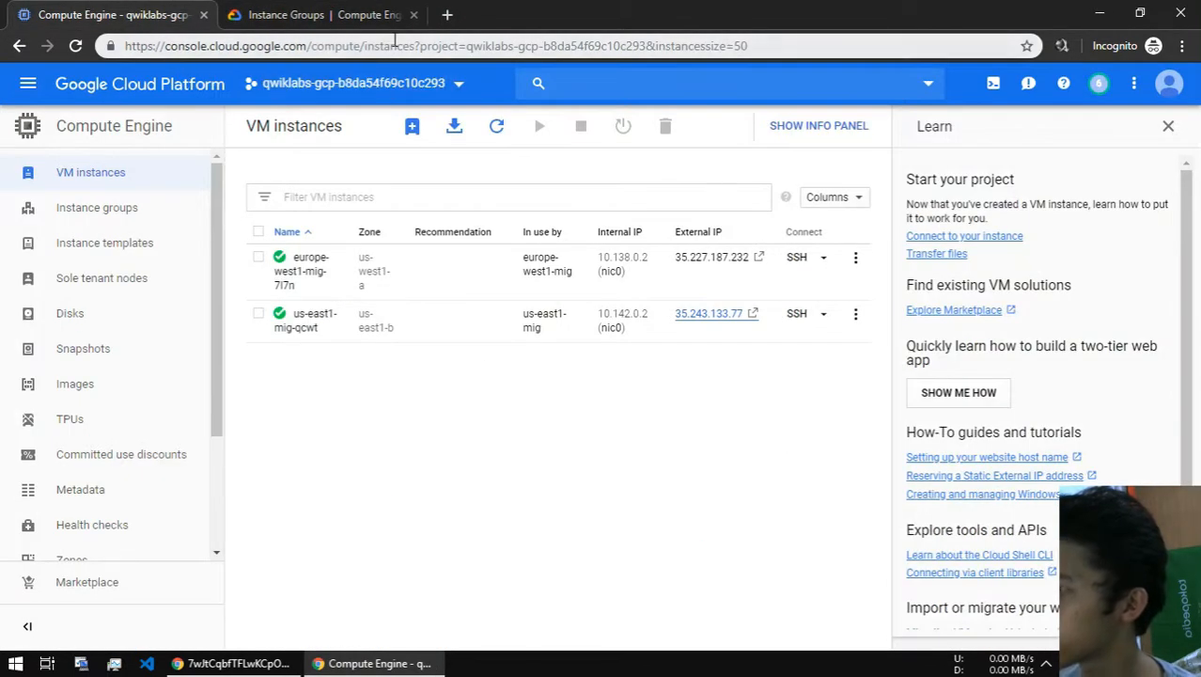
- Skim the Instance Groups documentation on managed and unmanaged groups, then return to the VM instances list
click(320, 15)
scroll(498, 254, down, 4)
scroll(505, 263, up, 3)
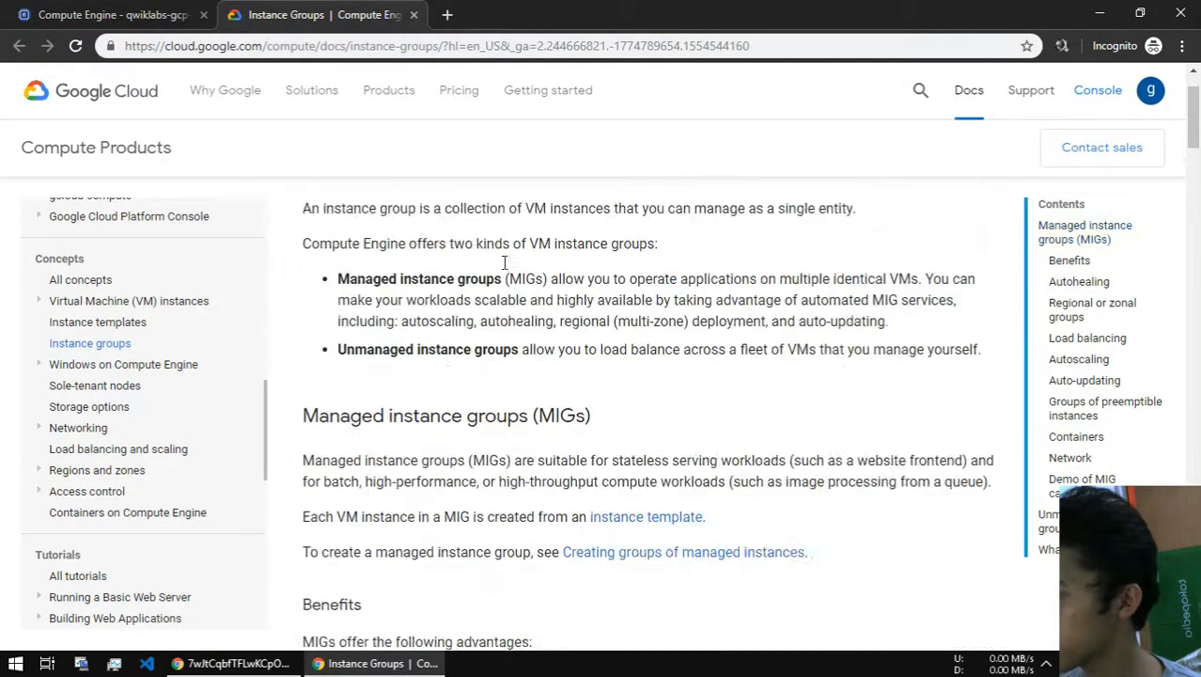
scroll(504, 263, up, 2)
click(103, 11)
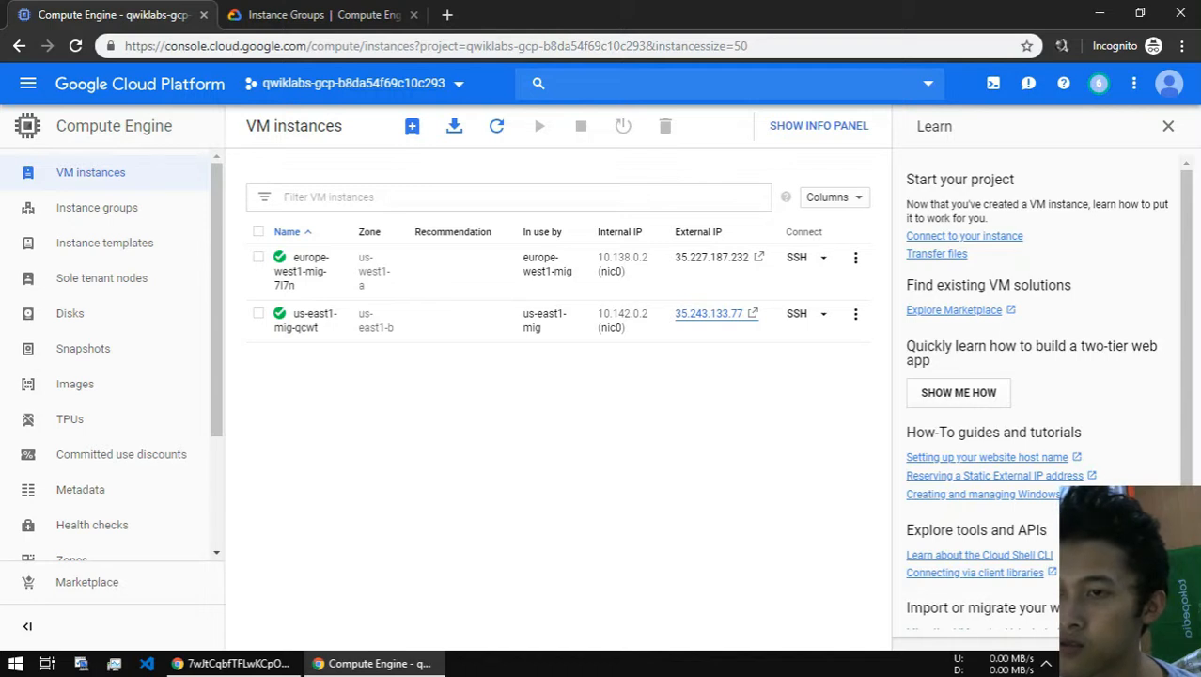
key(alt+Tab)
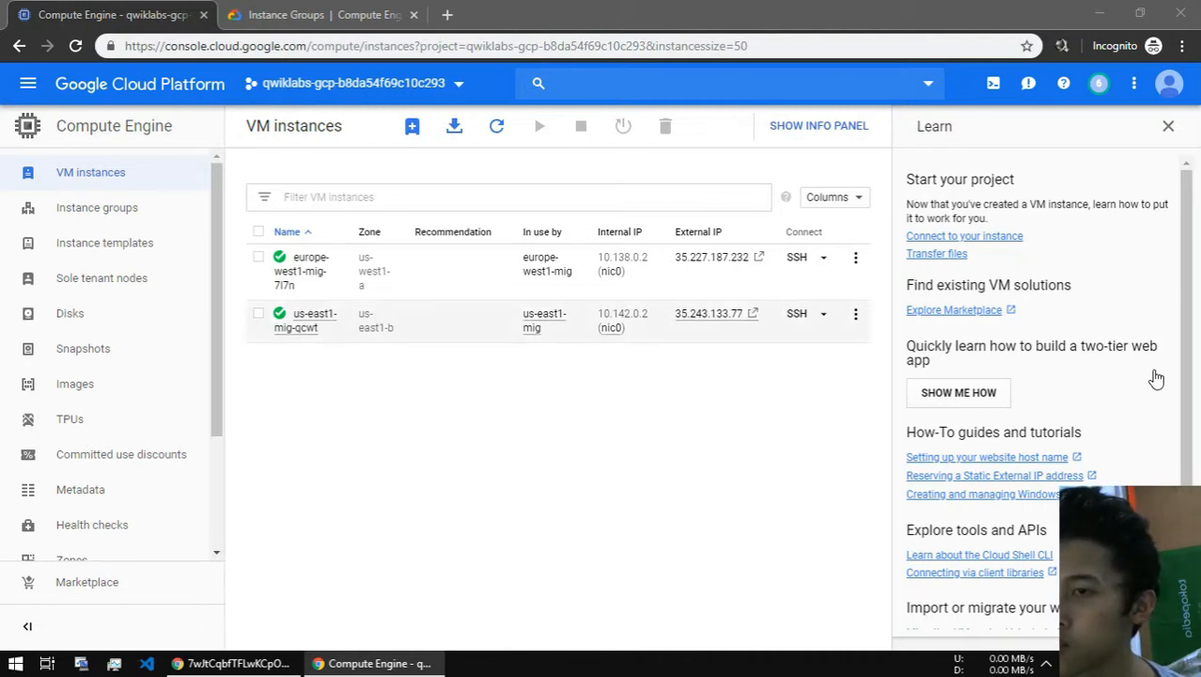
- Open Load balancing under Network services and start creating a load balancer
click(27, 84)
mouse_move(129, 350)
scroll(142, 376, down, 8)
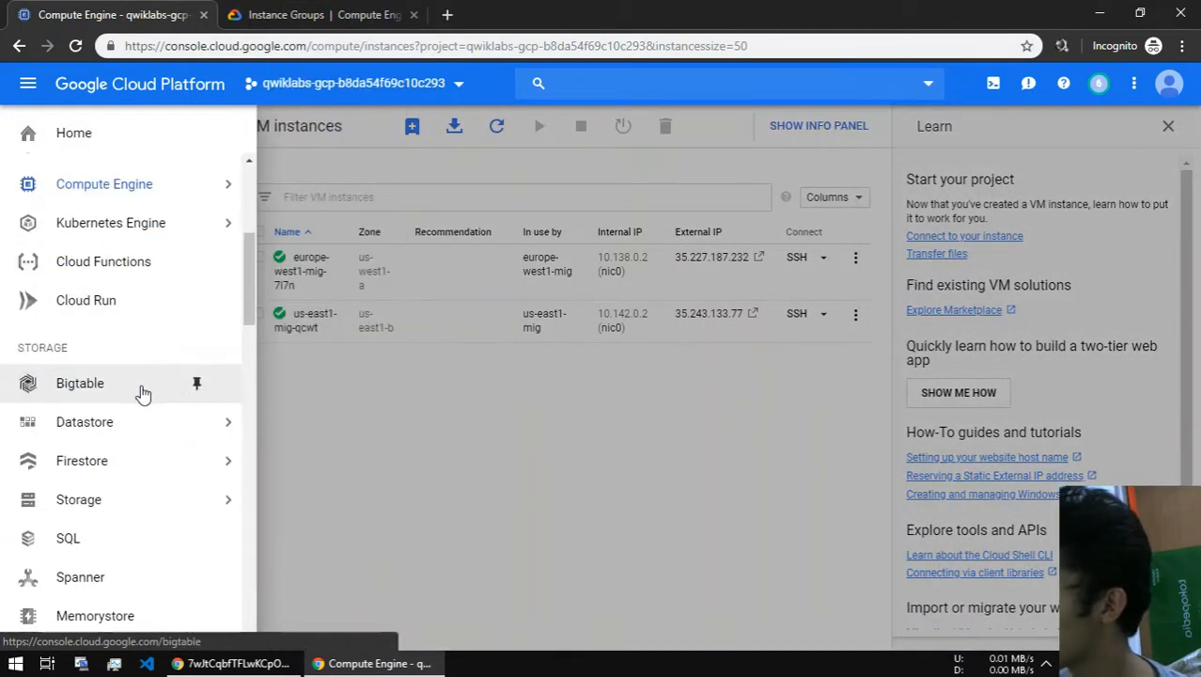
mouse_move(143, 407)
scroll(142, 406, down, 2)
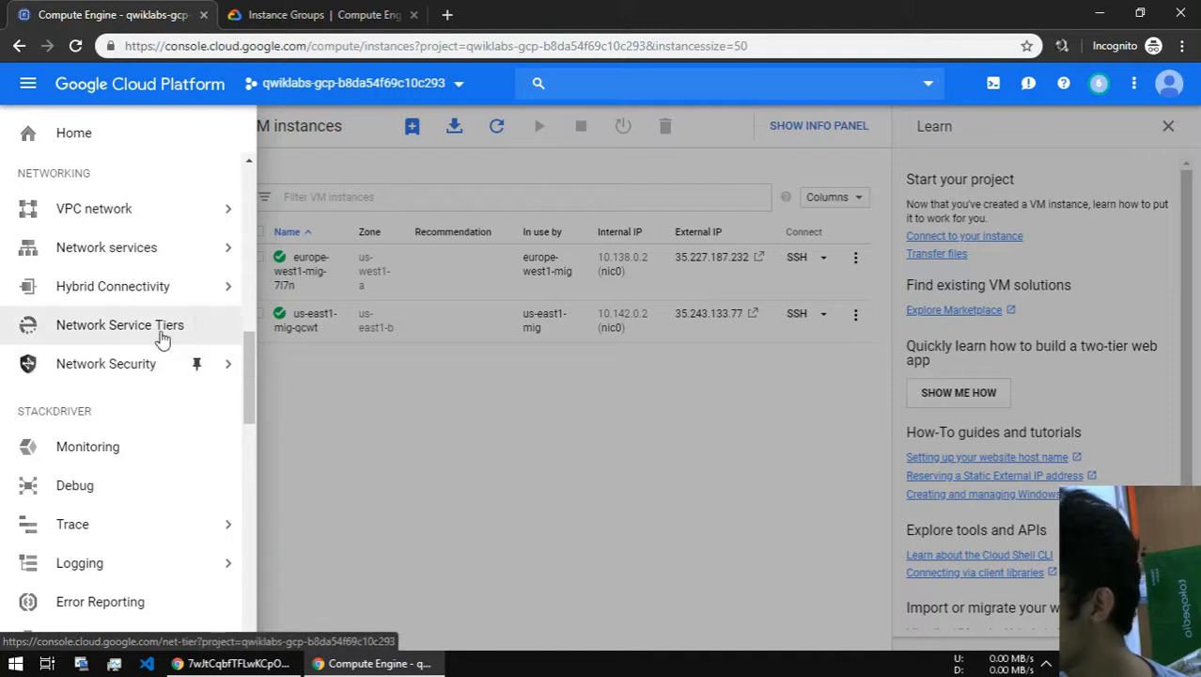
mouse_move(211, 254)
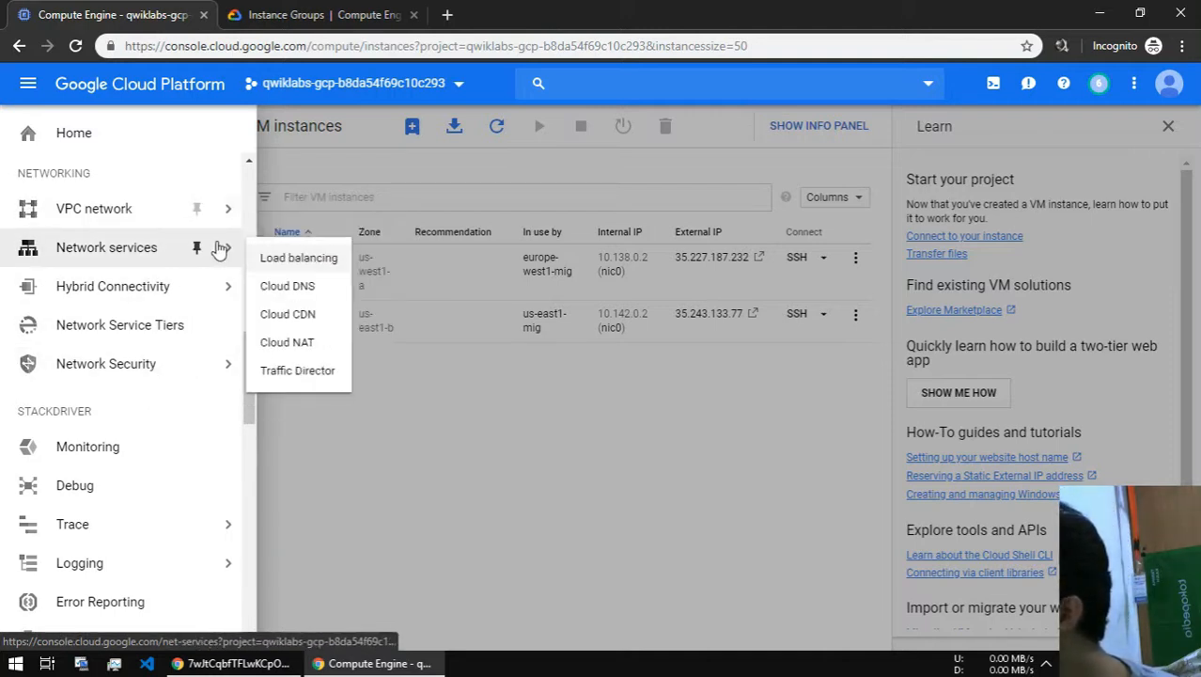
click(265, 257)
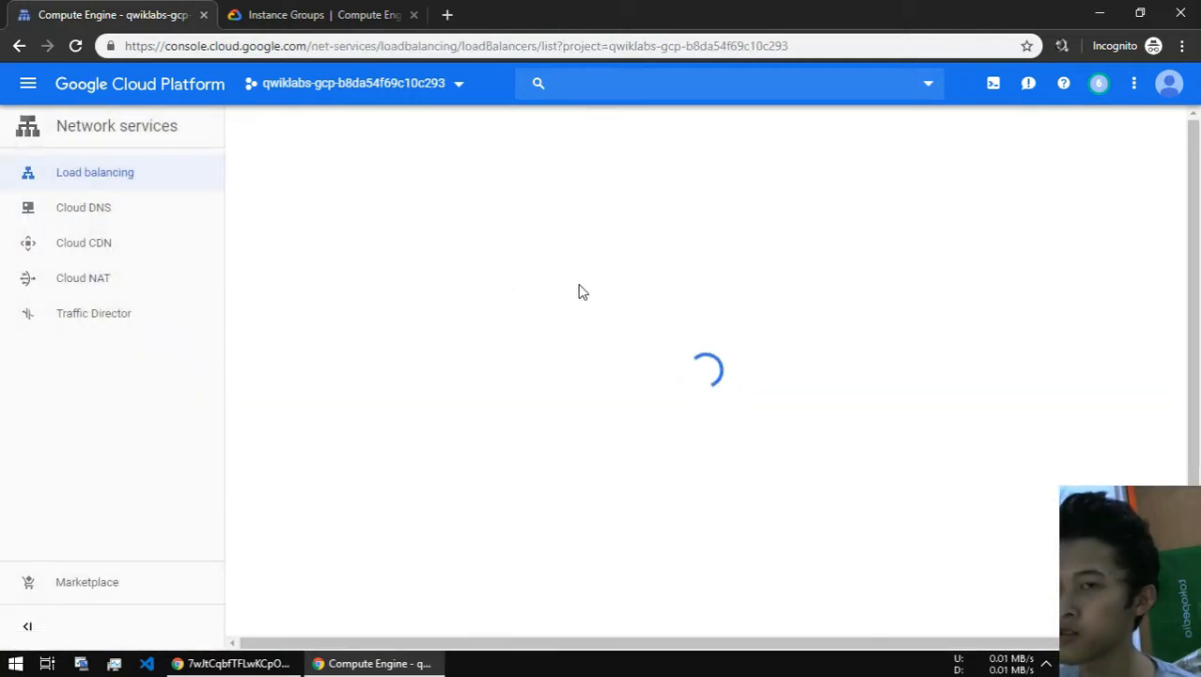
click(616, 376)
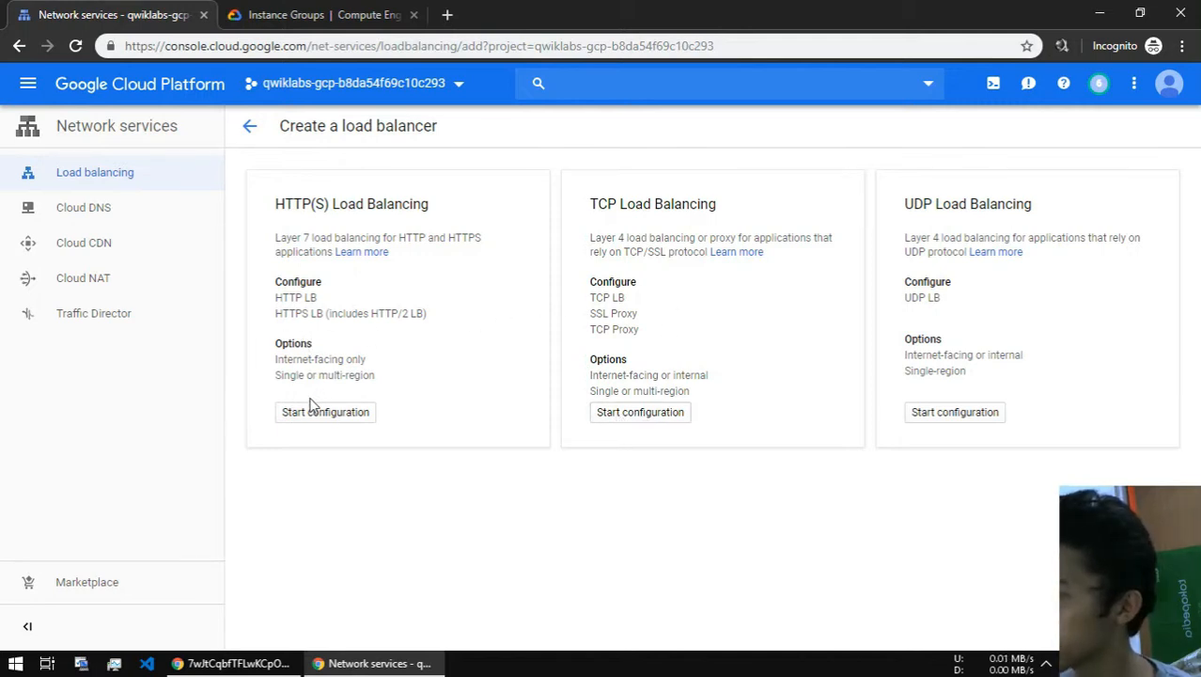
- Review the load balancer types and start the configuration of HTTP(S) Load Balancing
drag(592, 204, 747, 218)
drag(591, 207, 612, 203)
click(612, 203)
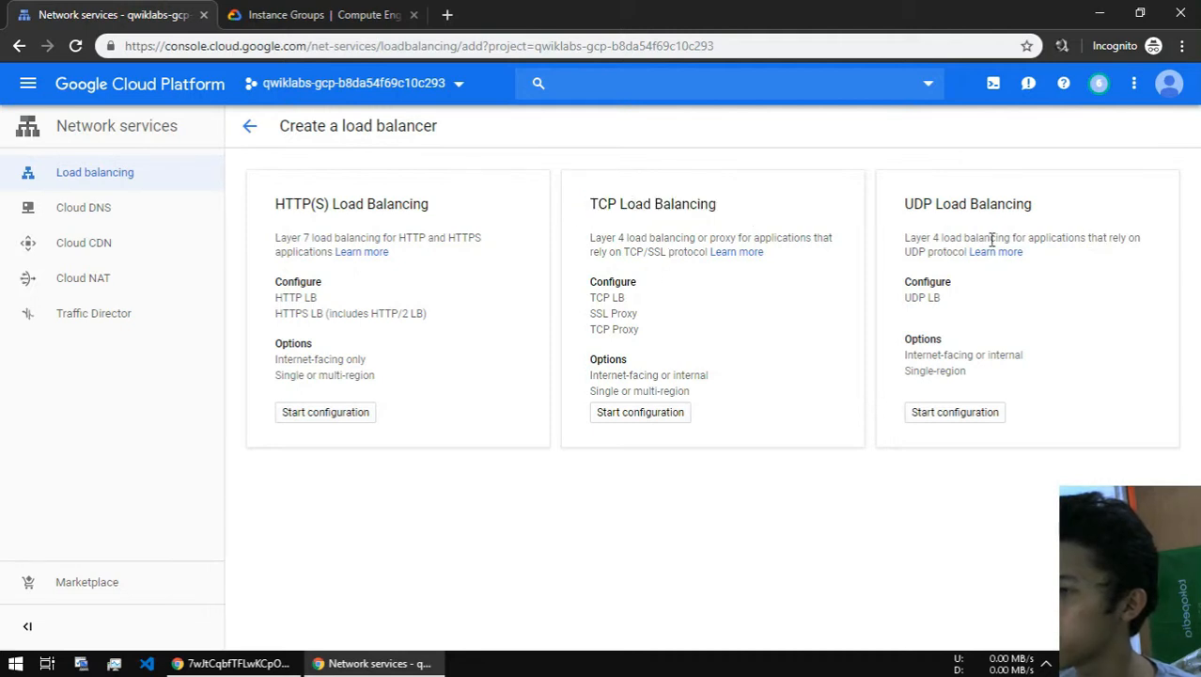
click(345, 413)
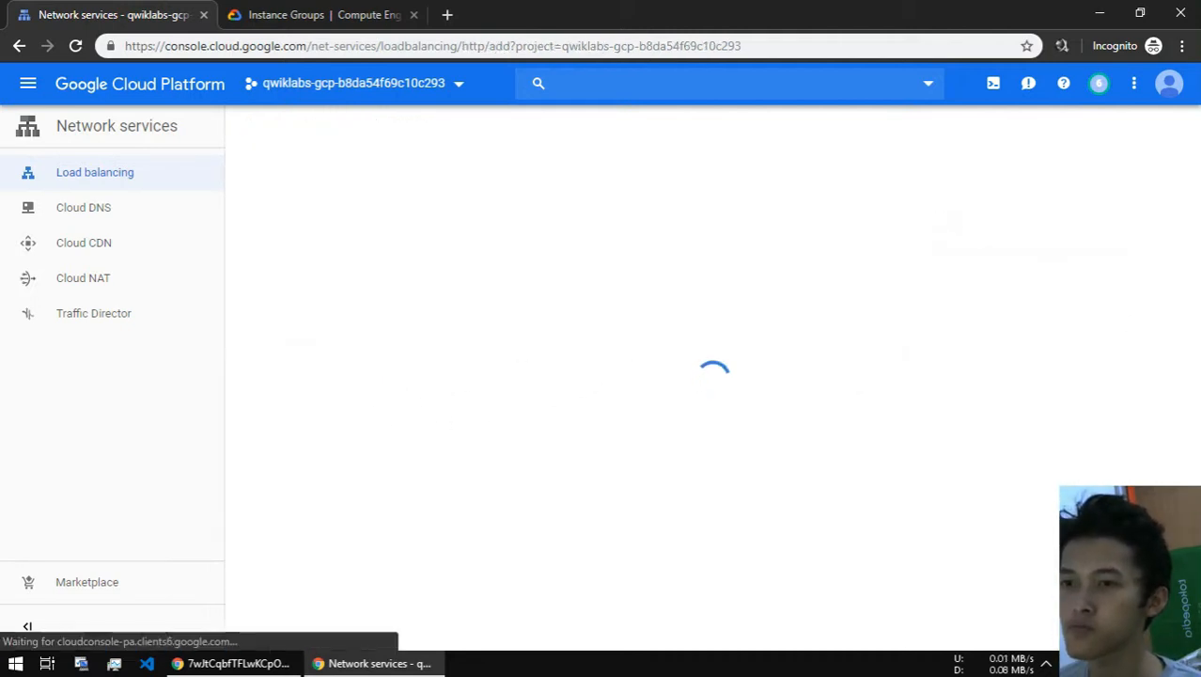
- Name the HTTP(S) load balancer http-lb and open its backend configuration
click(314, 181)
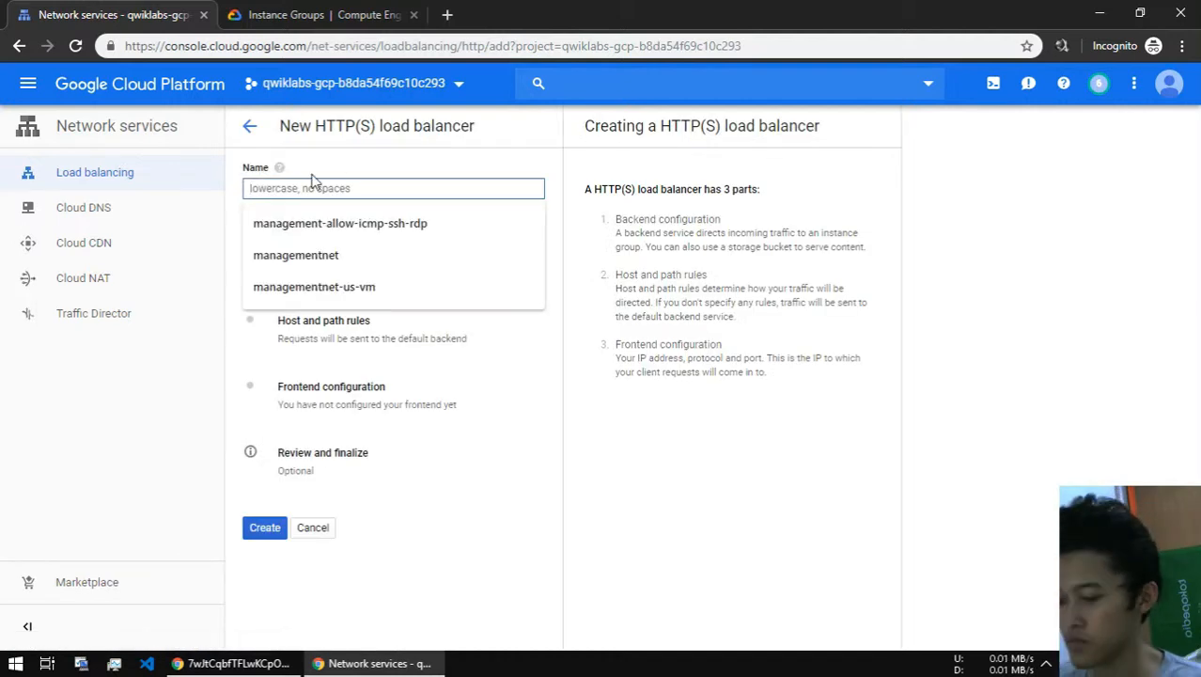
text(http-)
key(BackSpace)
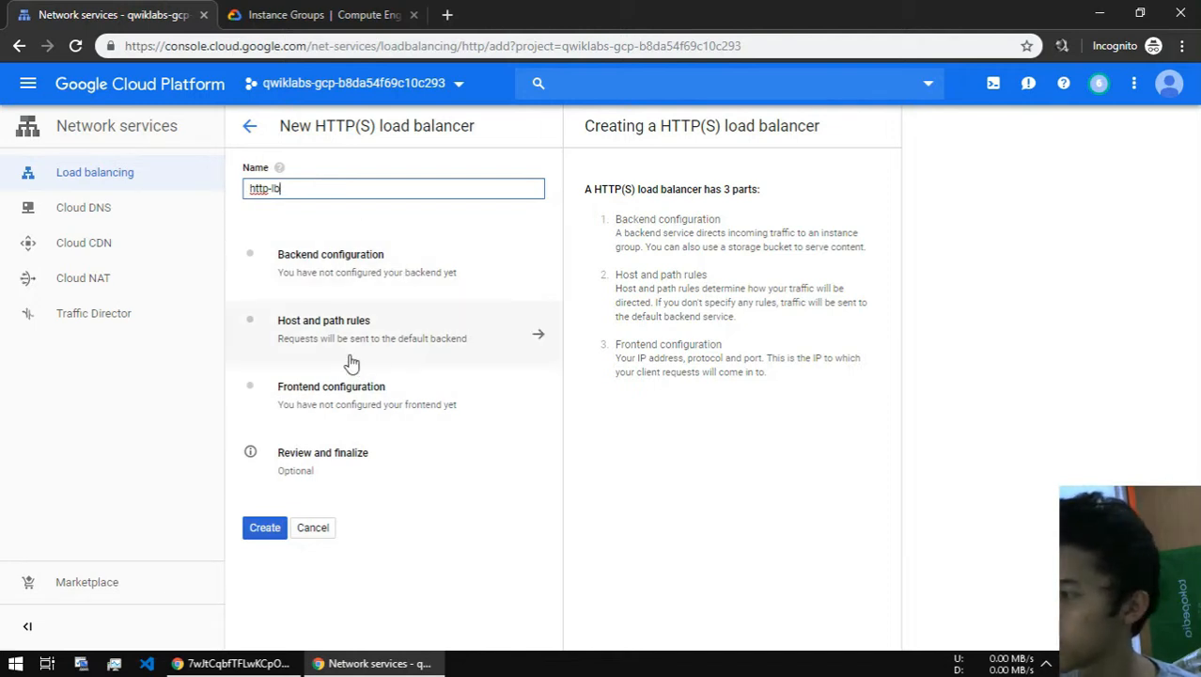
click(263, 268)
click(689, 274)
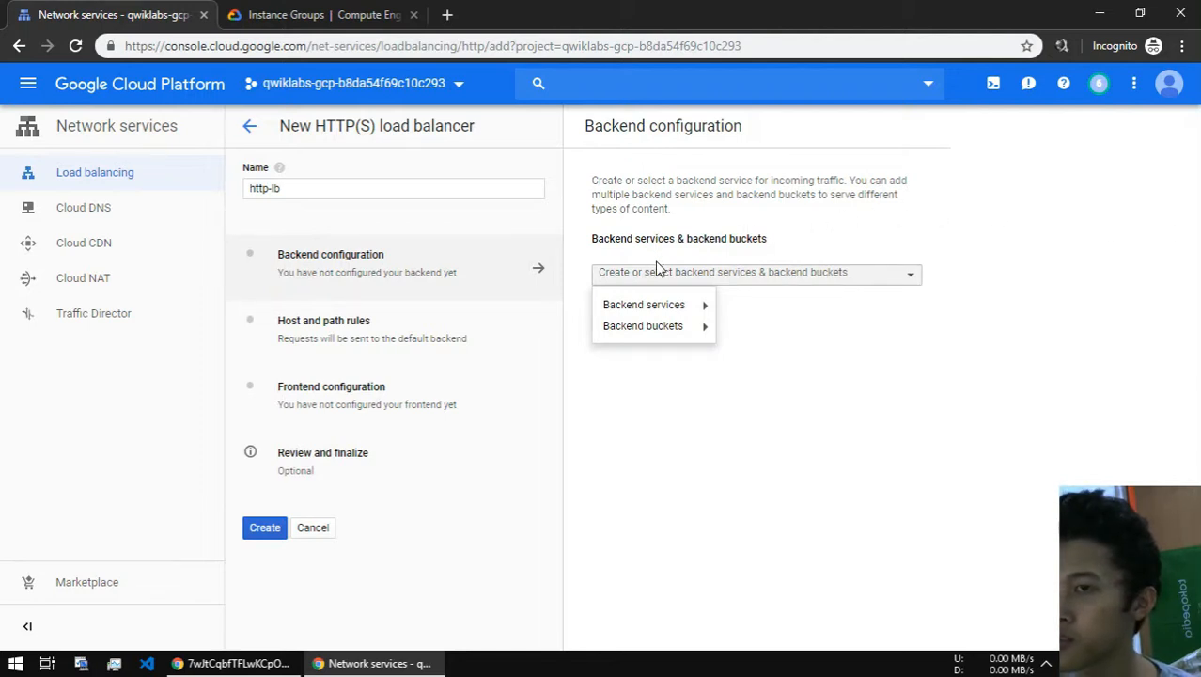
mouse_move(684, 331)
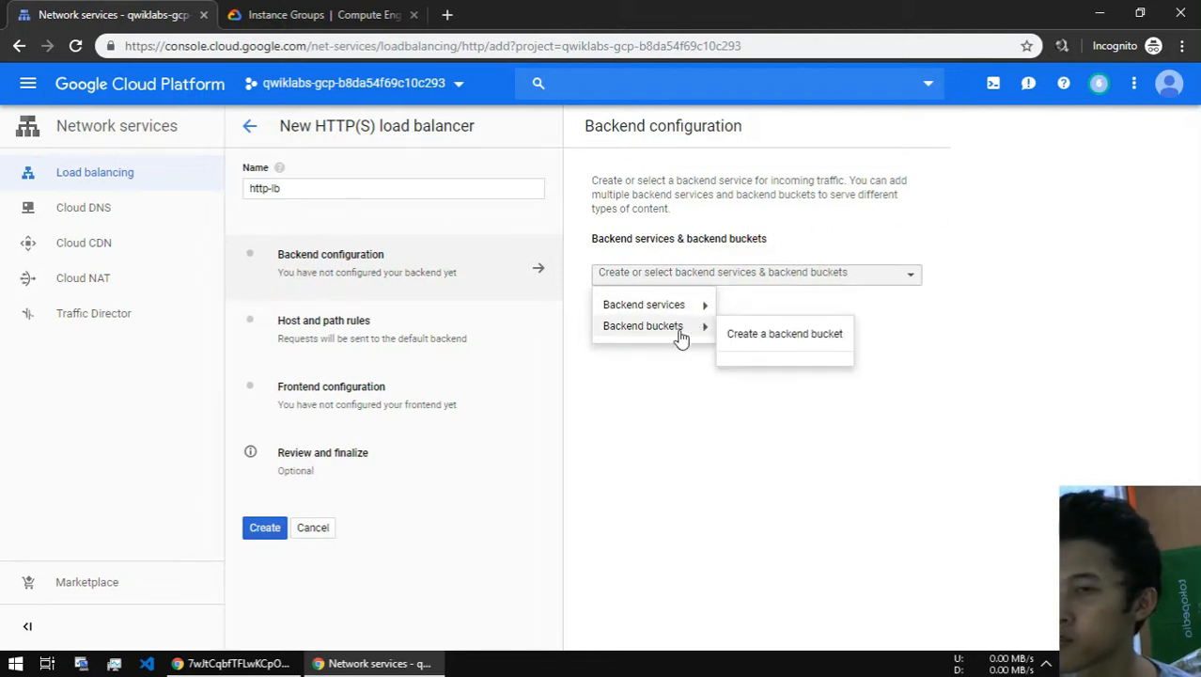
click(755, 342)
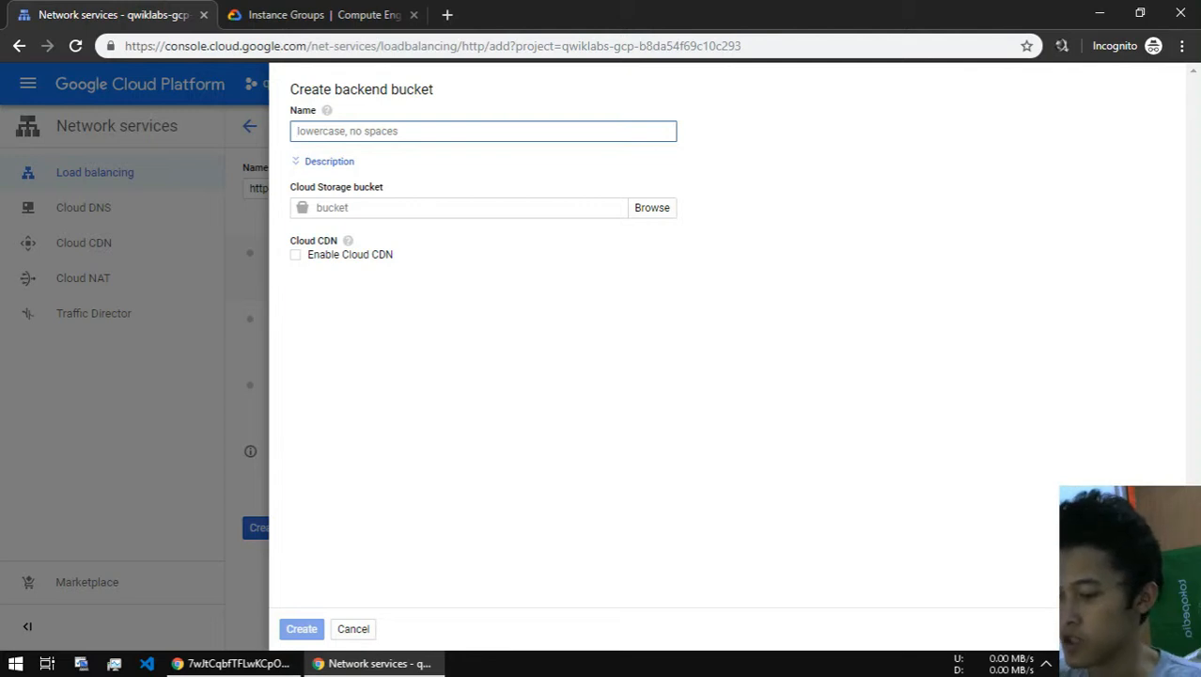
text(http-backend)
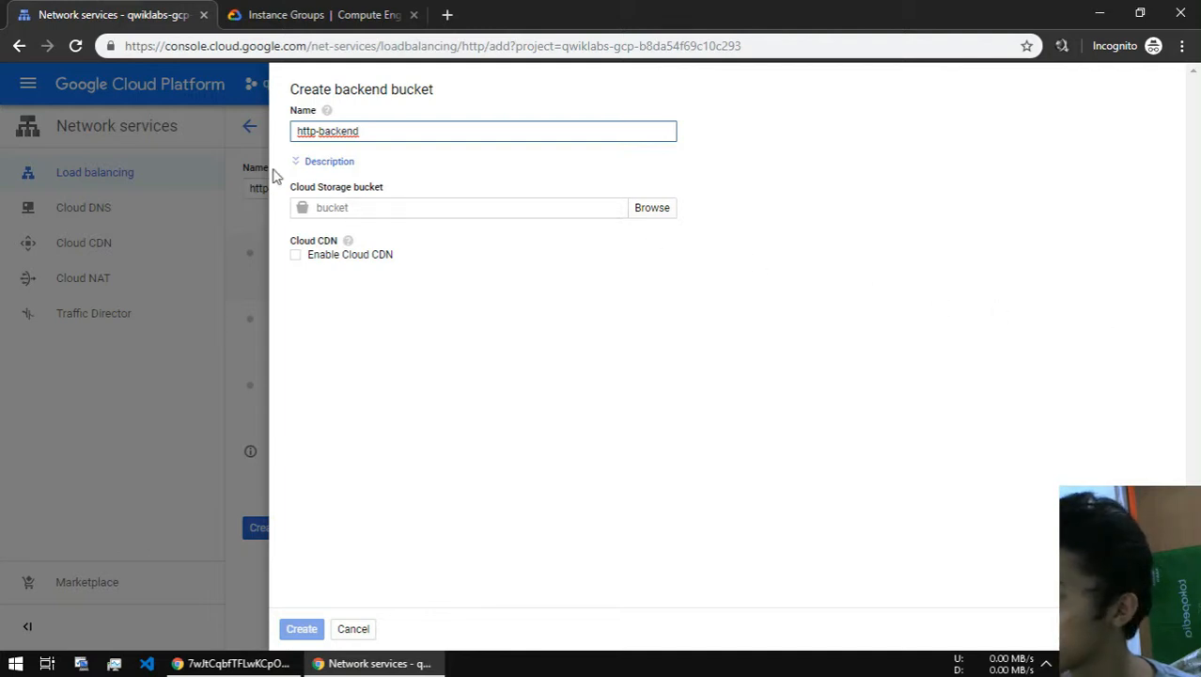
click(314, 156)
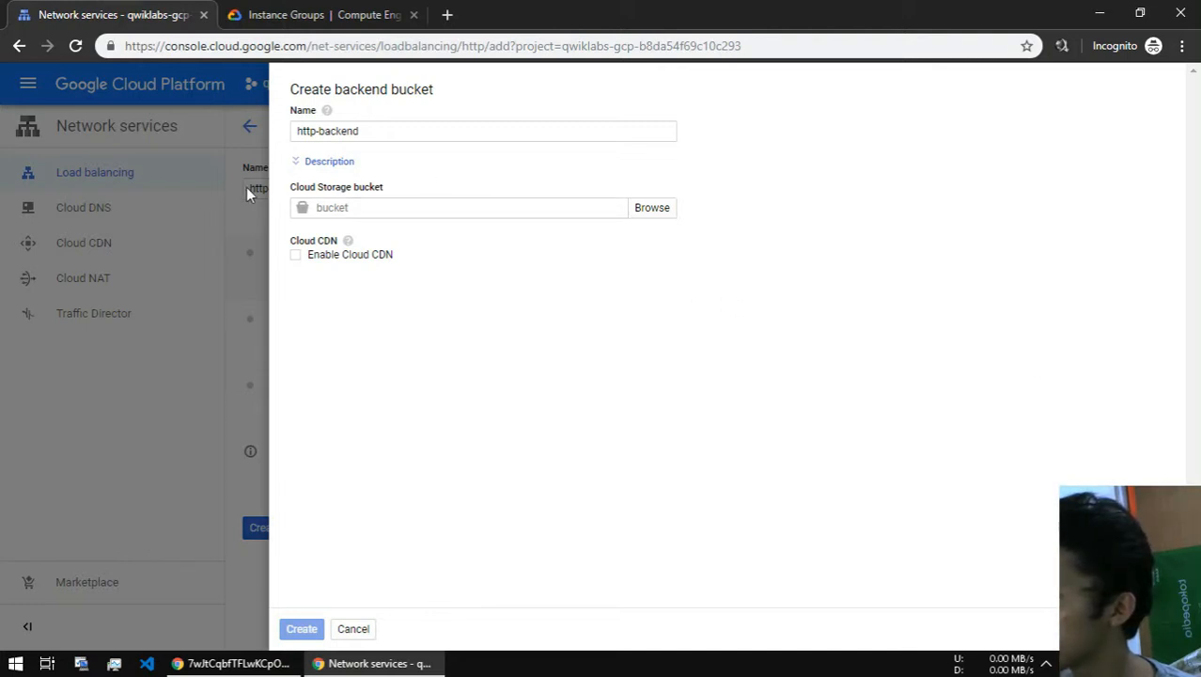
click(350, 629)
- Start a new backend service named http-backend and select us-east1-mig as the instance group of its first backend
click(858, 284)
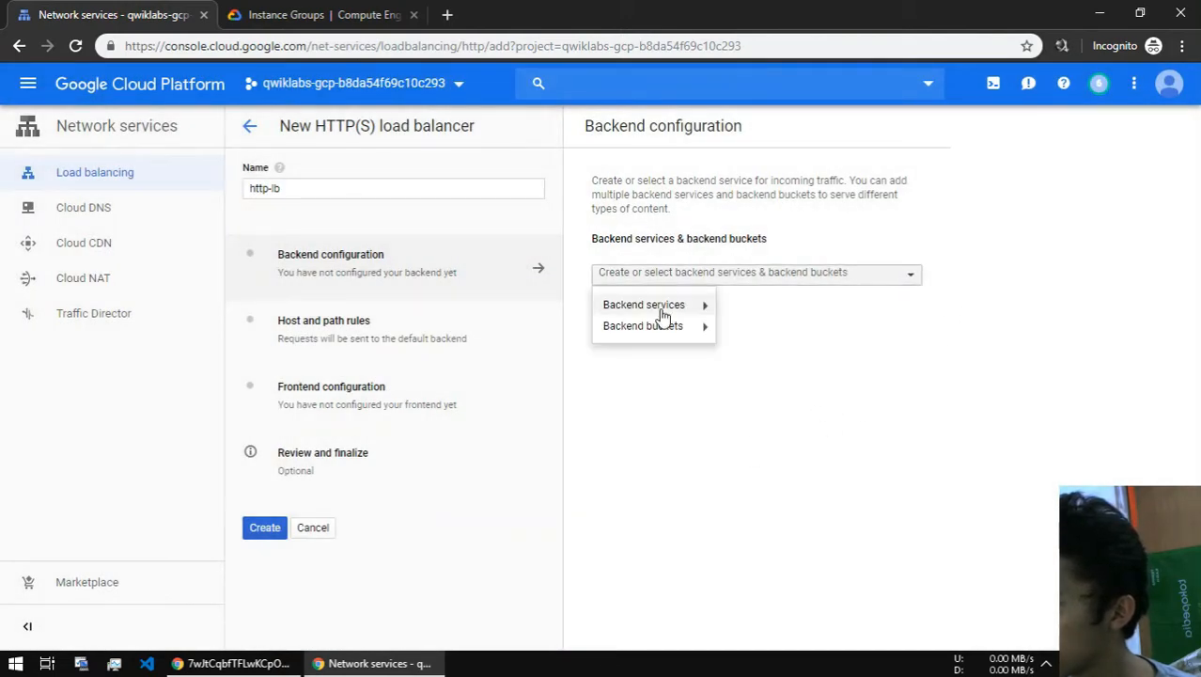
mouse_move(676, 317)
click(816, 317)
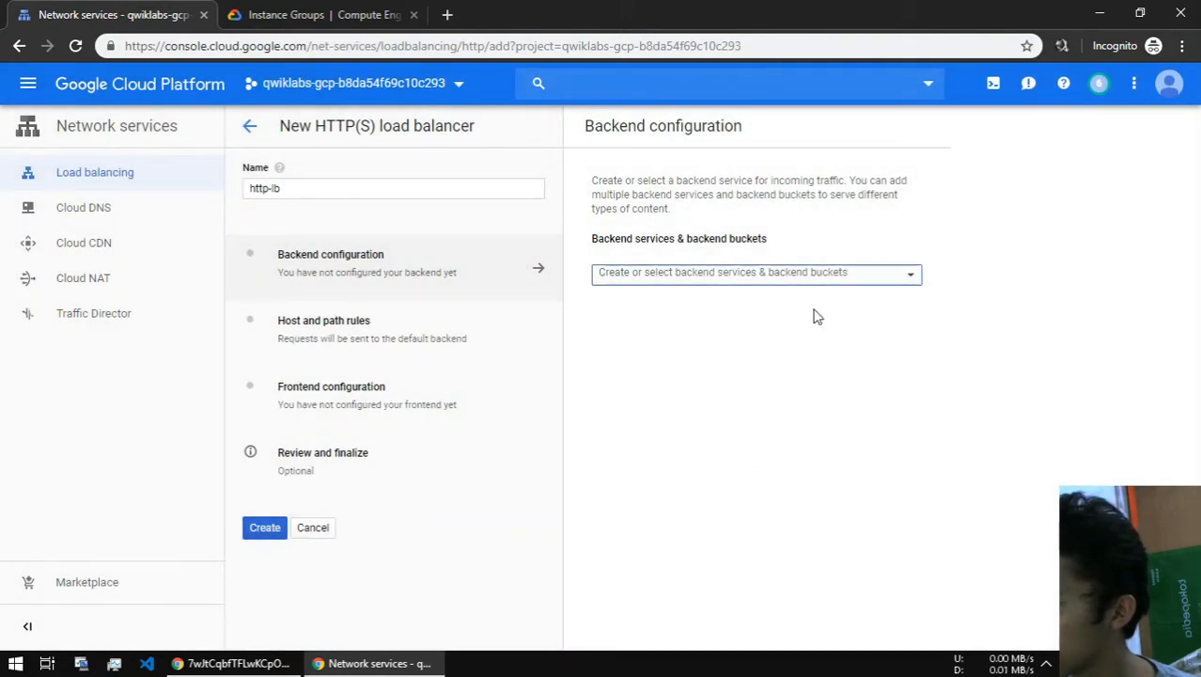
mouse_move(715, 310)
click(759, 323)
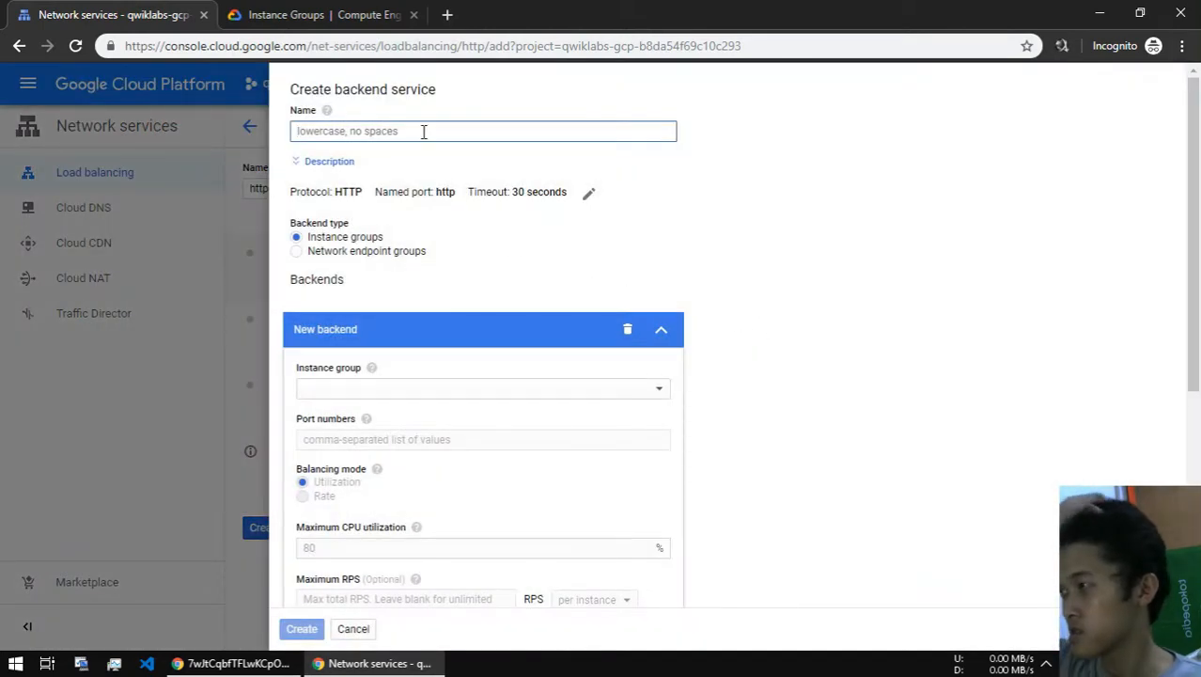
text(http-)
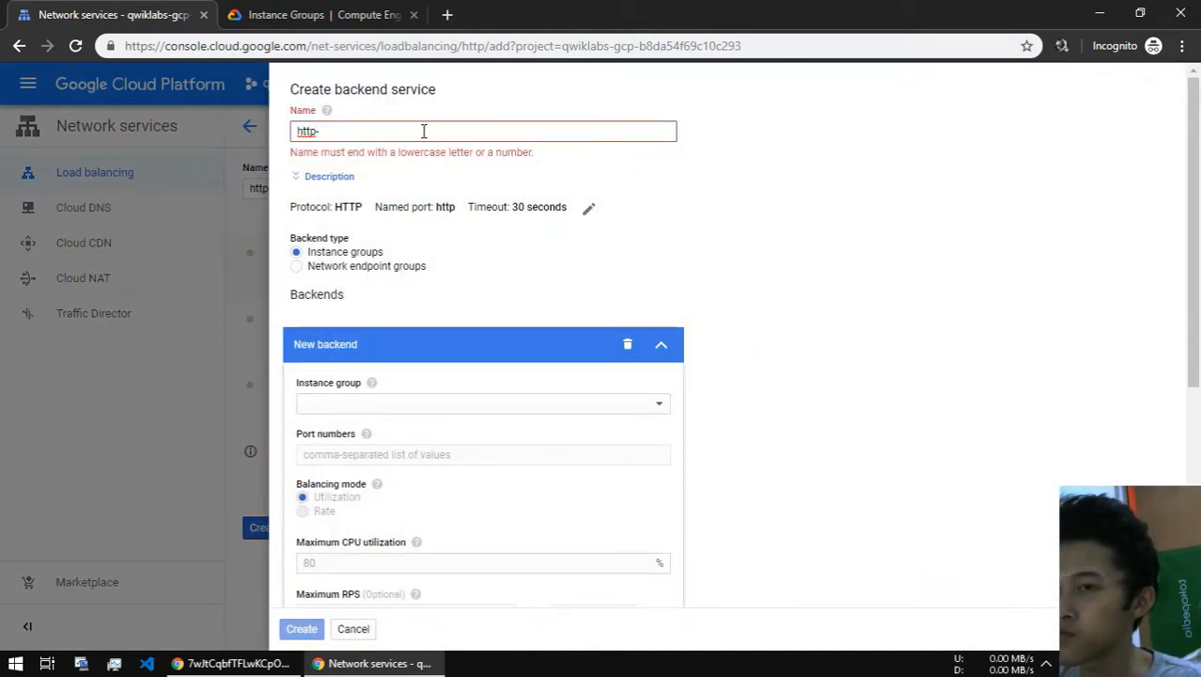
text(backend)
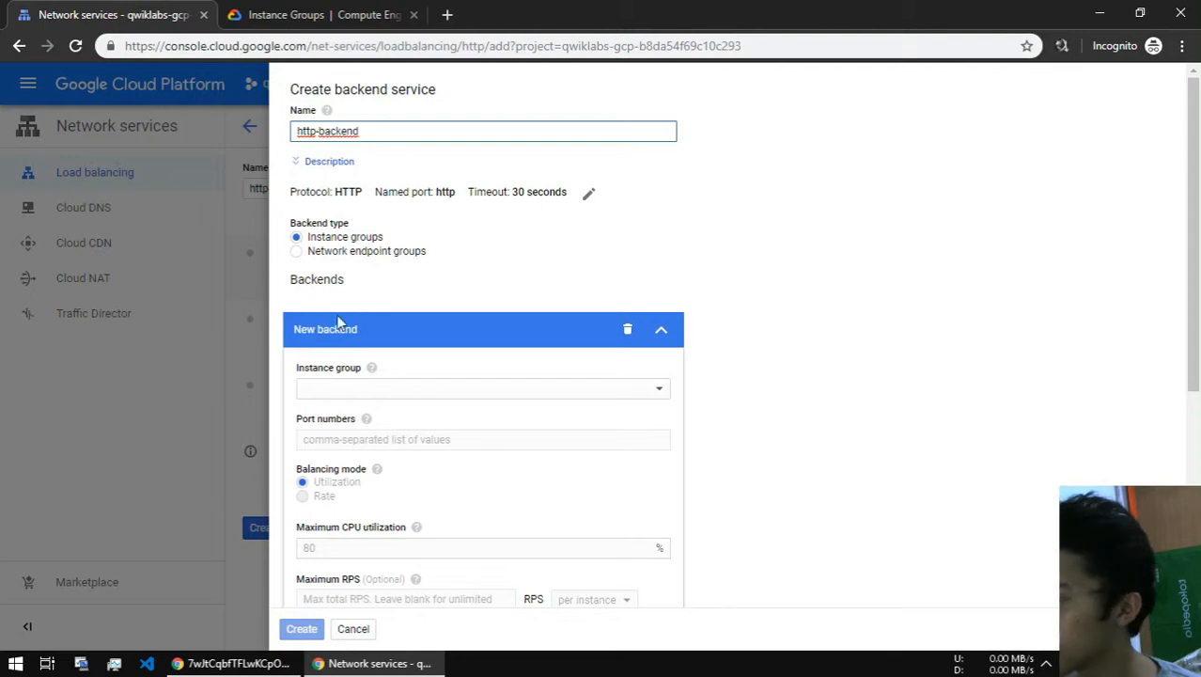
click(358, 400)
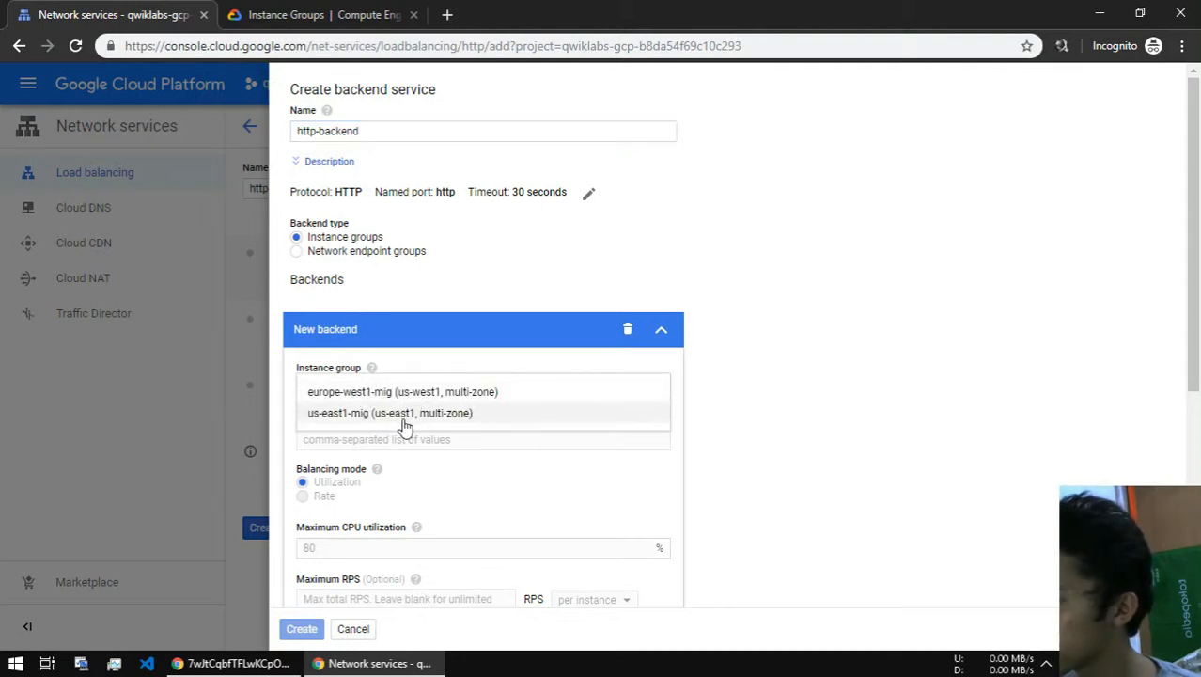
click(411, 419)
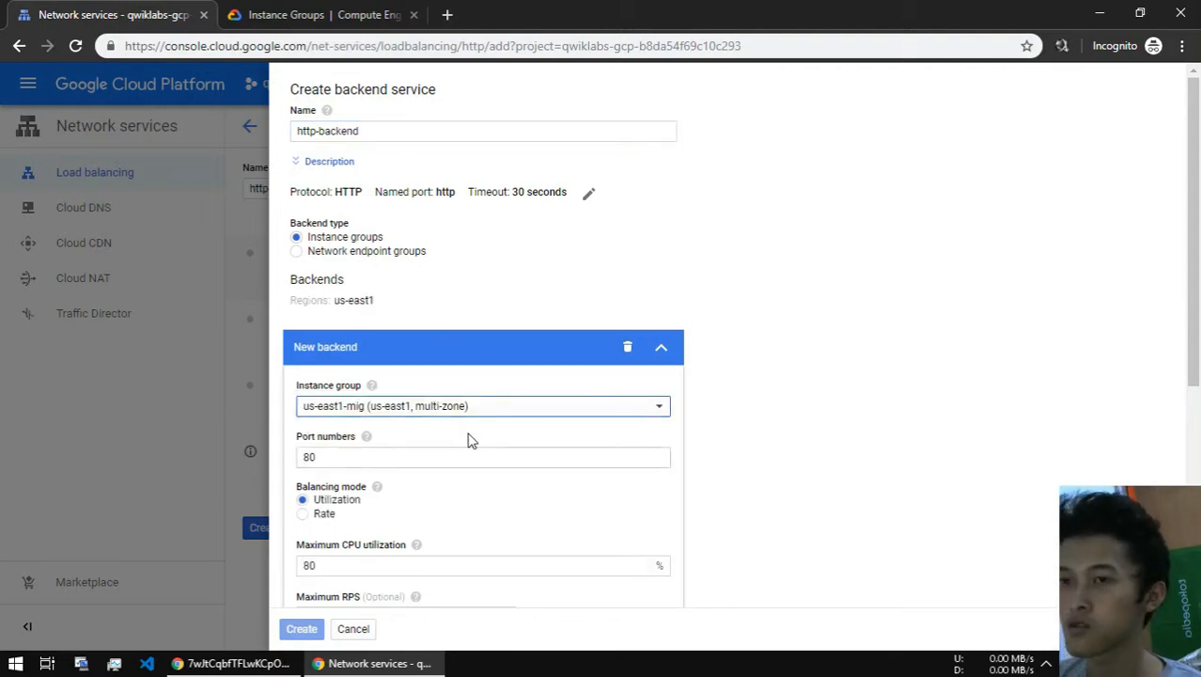
- Set the us-east1-mig backend to the Rate balancing mode with a maximum of 50 RPS, keeping capacity at 100%
scroll(474, 436, down, 2)
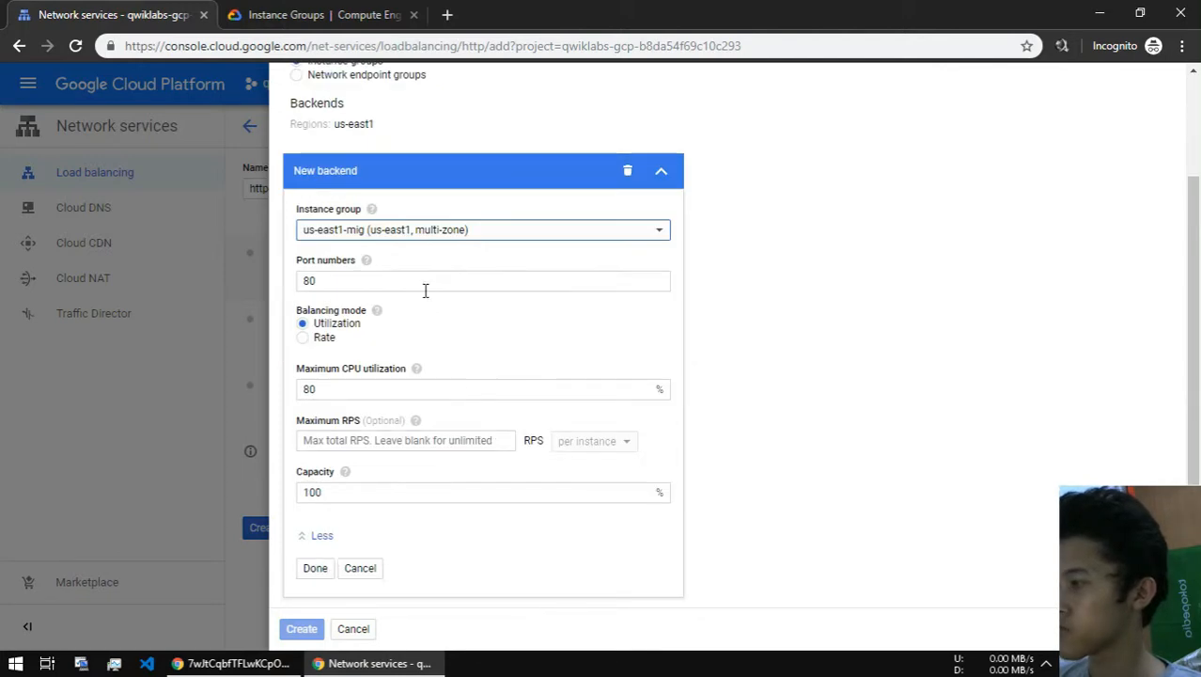
click(308, 15)
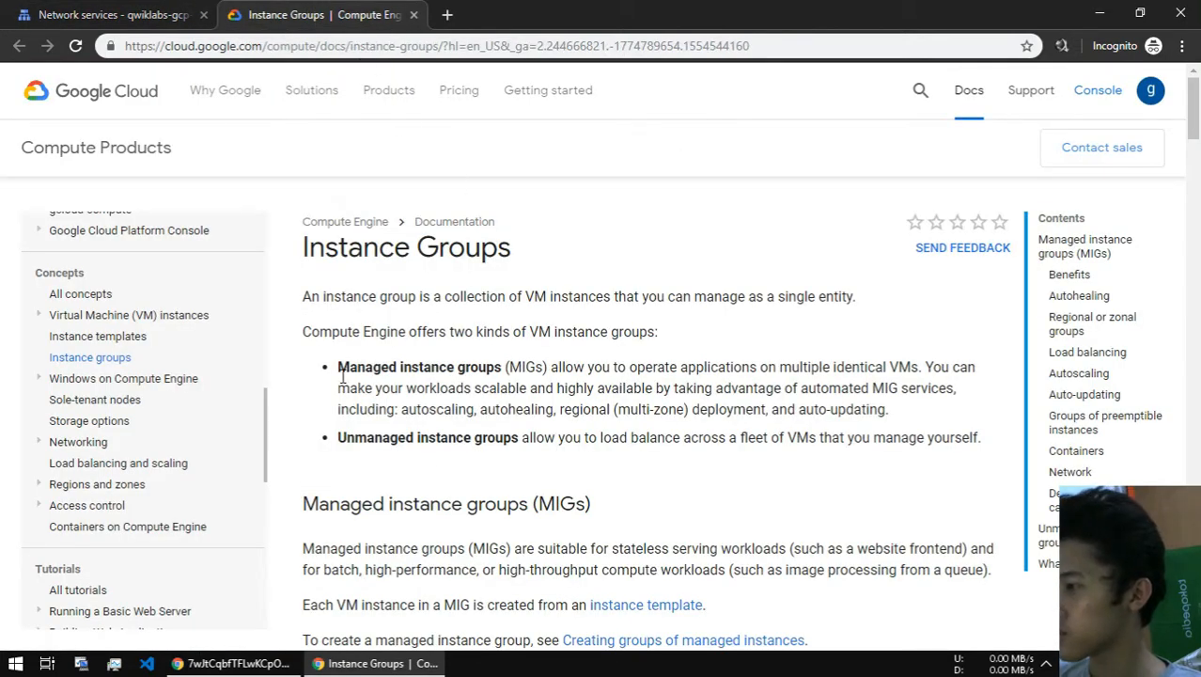
click(107, 15)
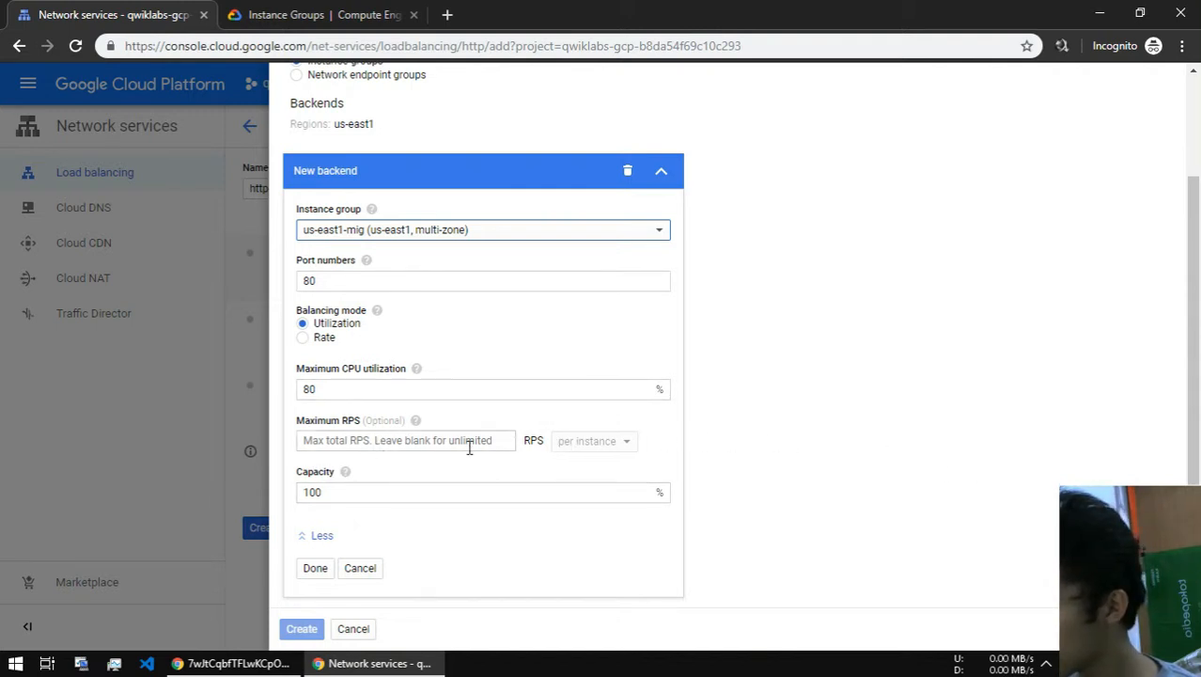
click(322, 344)
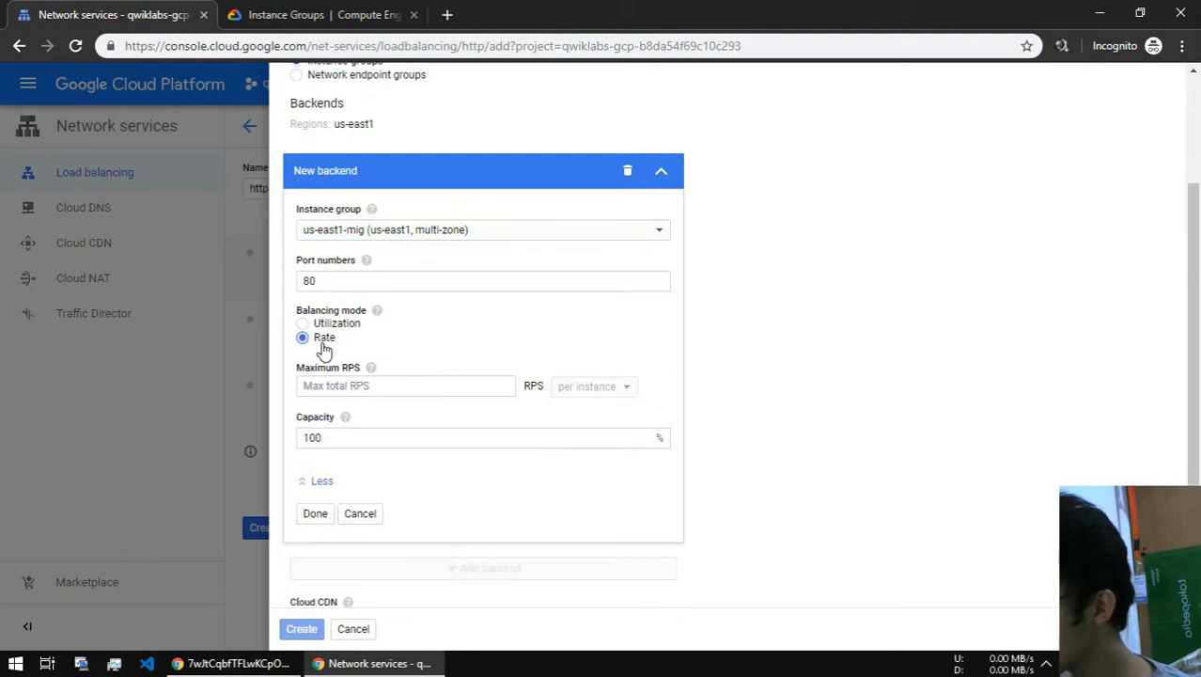
click(382, 384)
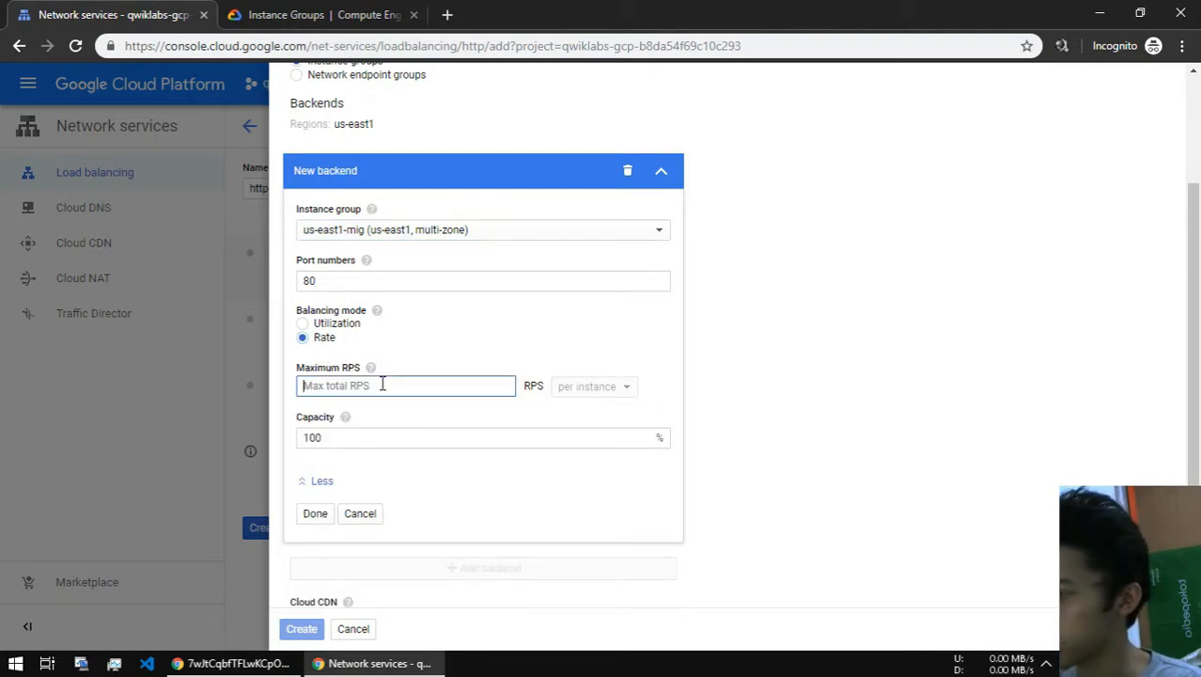
text(0)
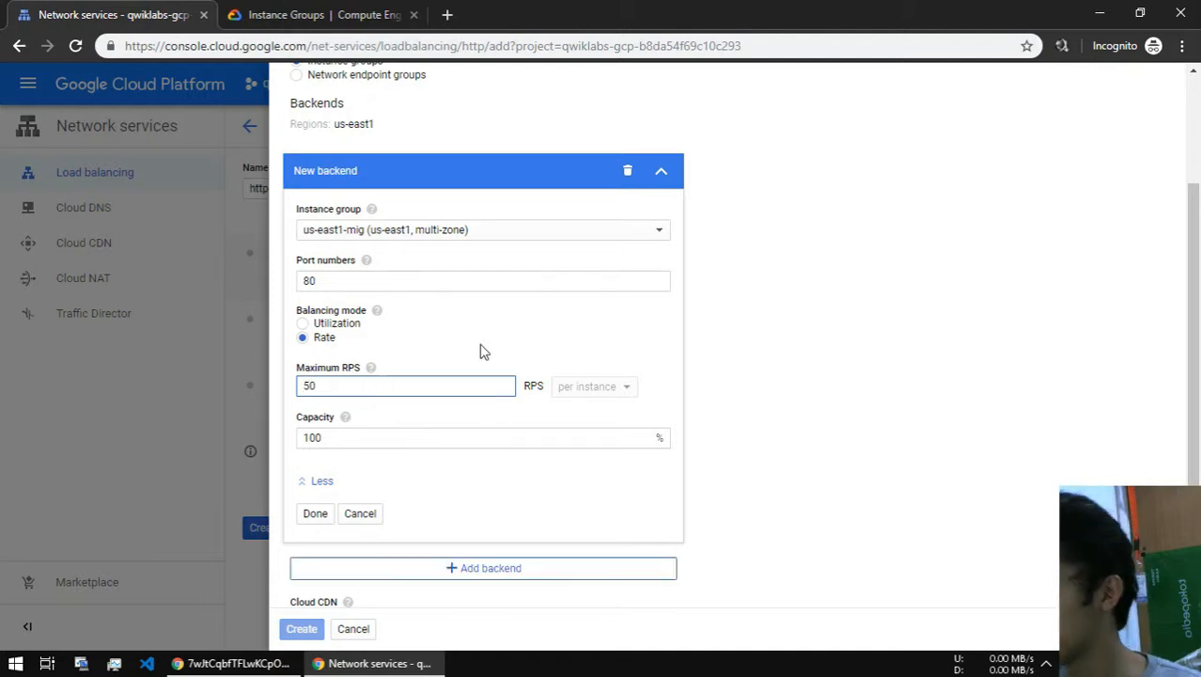
click(441, 447)
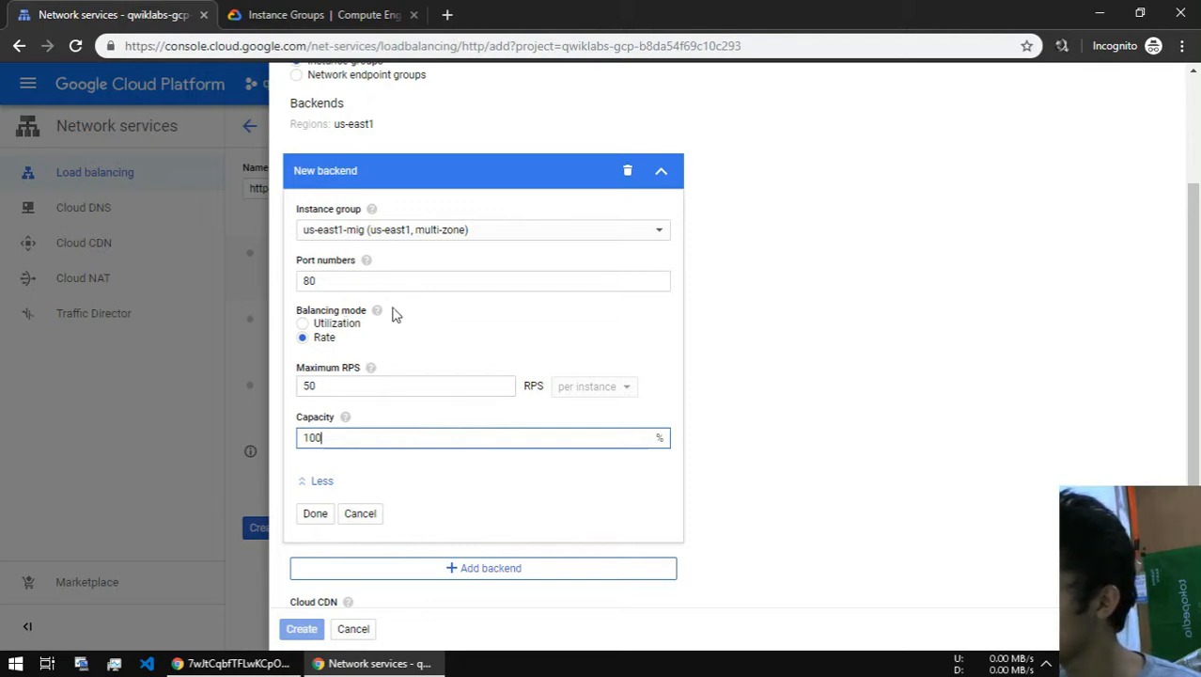
- Check the first backend's maximum RPS entry and finish the us-east1-mig backend
scroll(564, 400, down, 1)
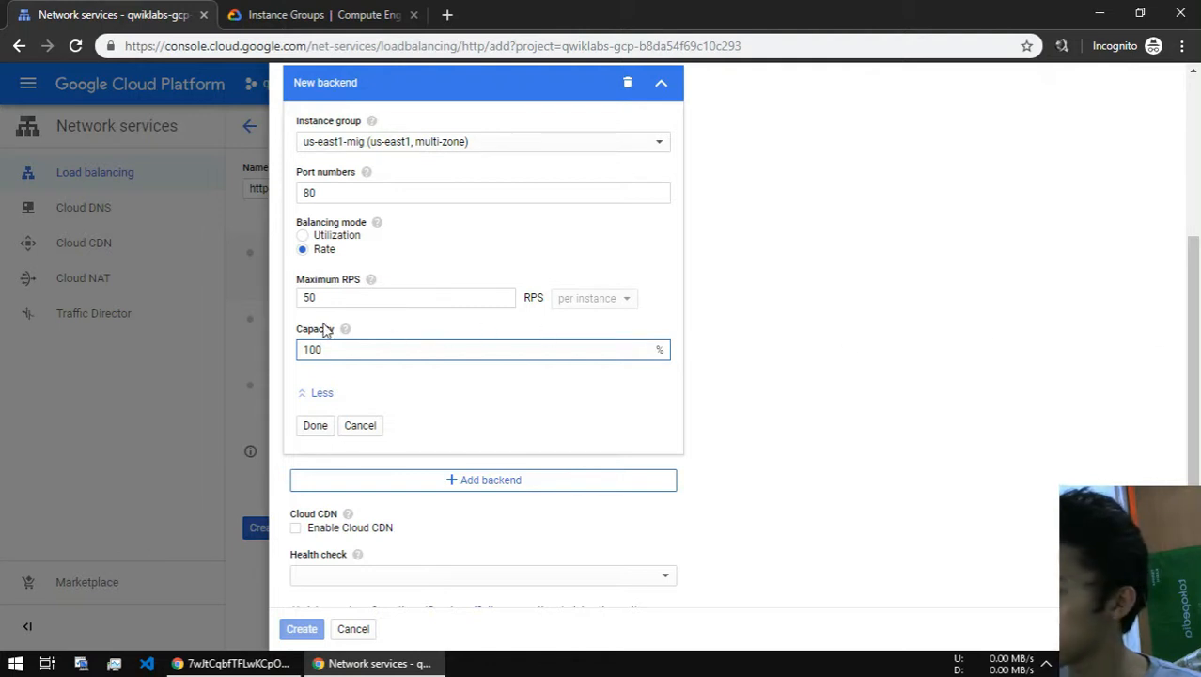
click(336, 295)
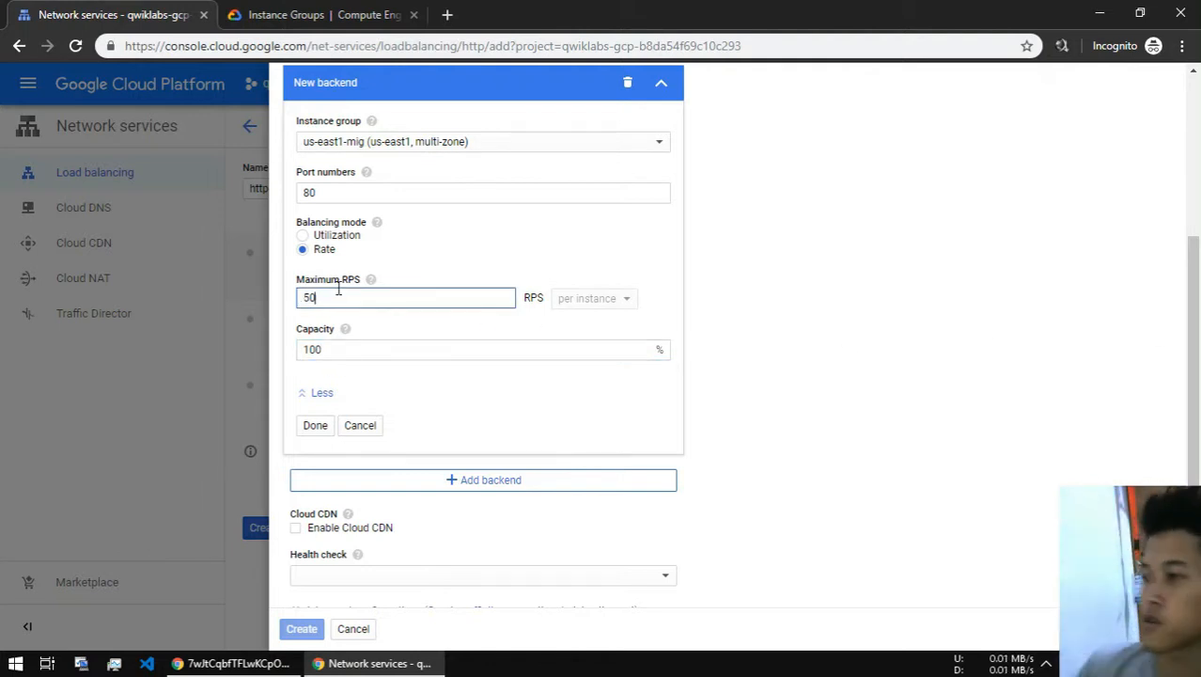
drag(335, 302, 290, 303)
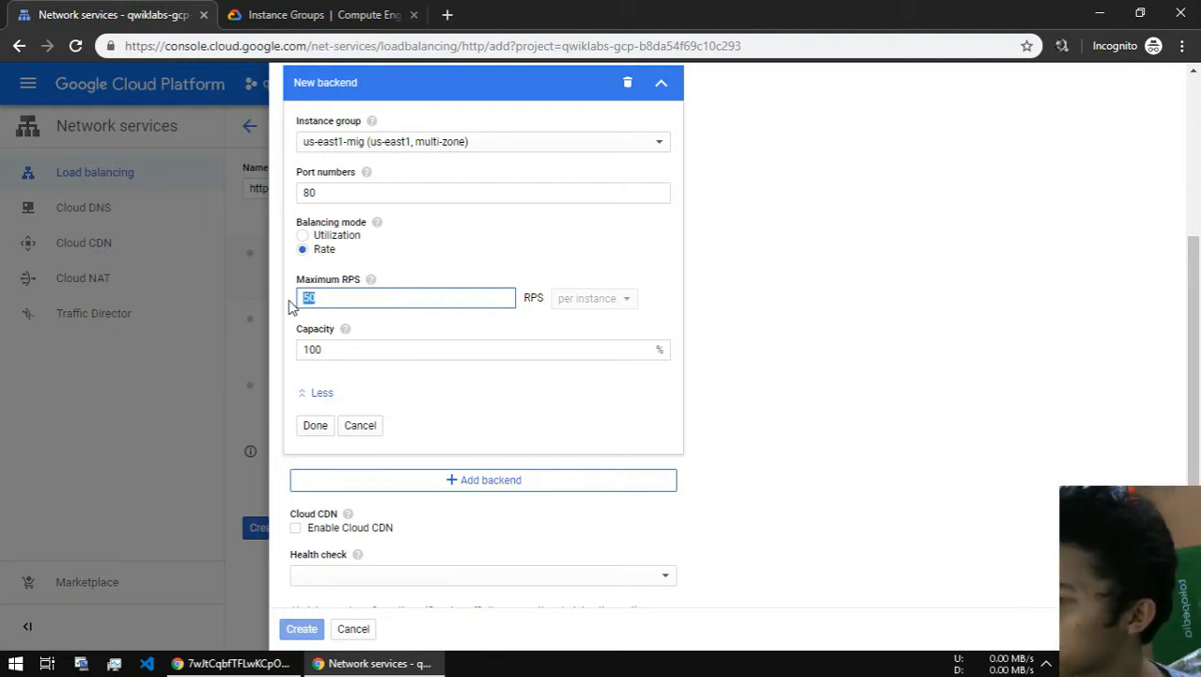
click(398, 301)
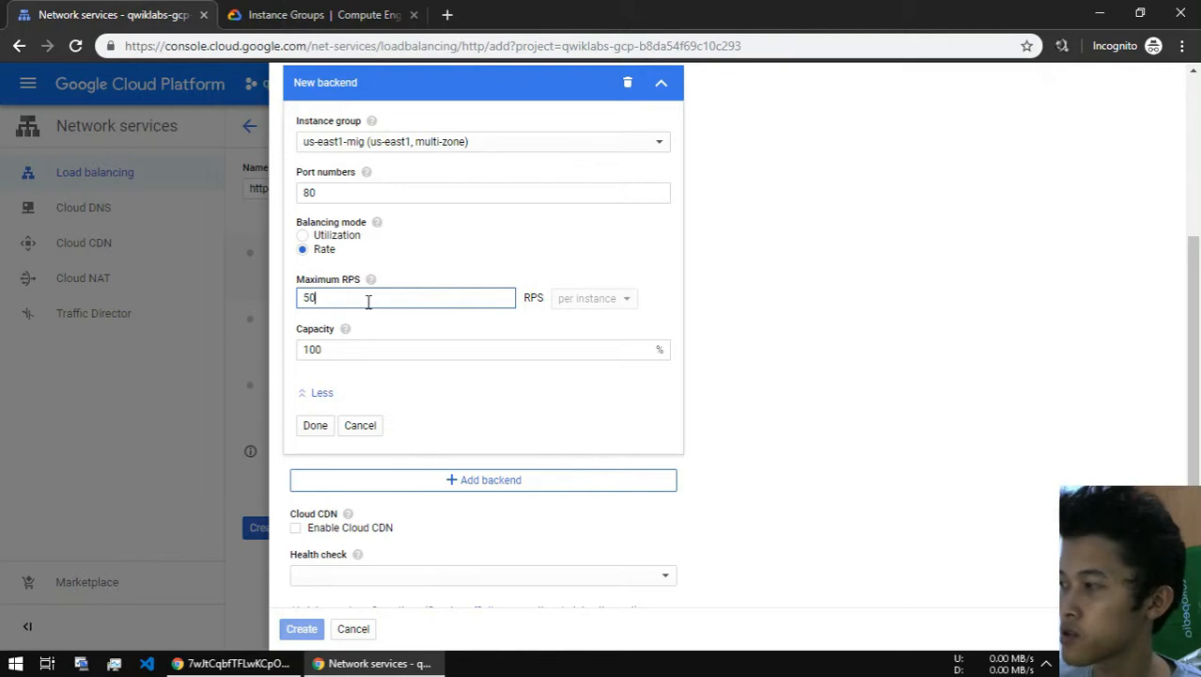
drag(316, 297, 290, 301)
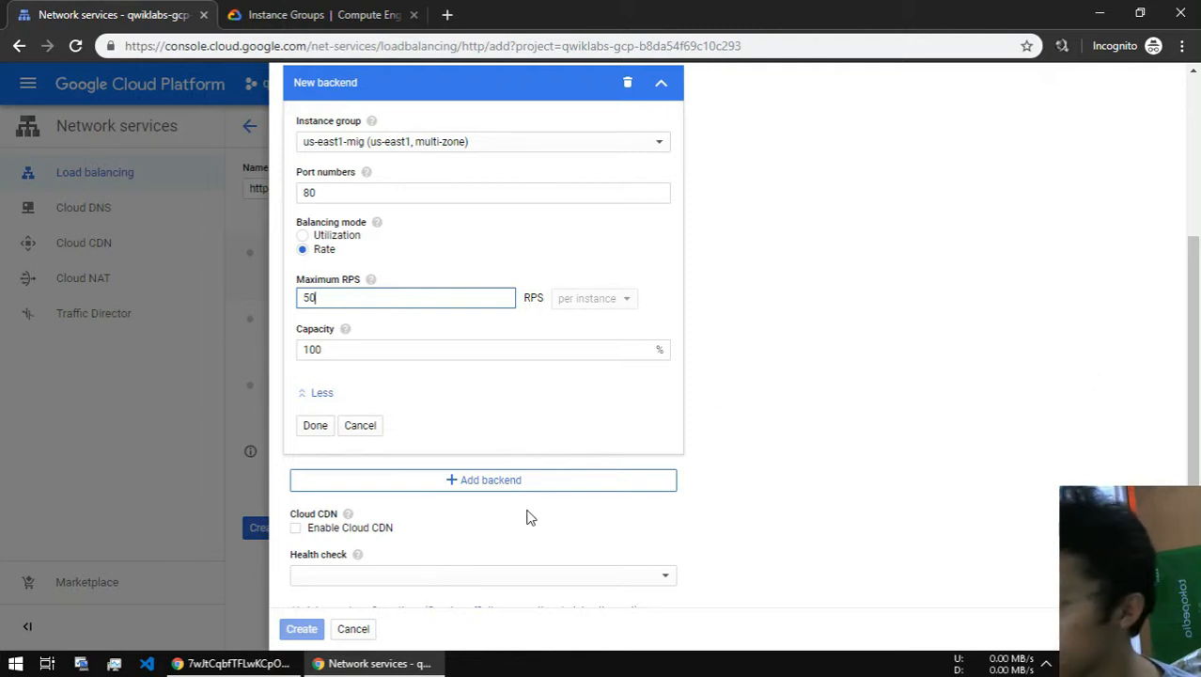
scroll(443, 499, down, 1)
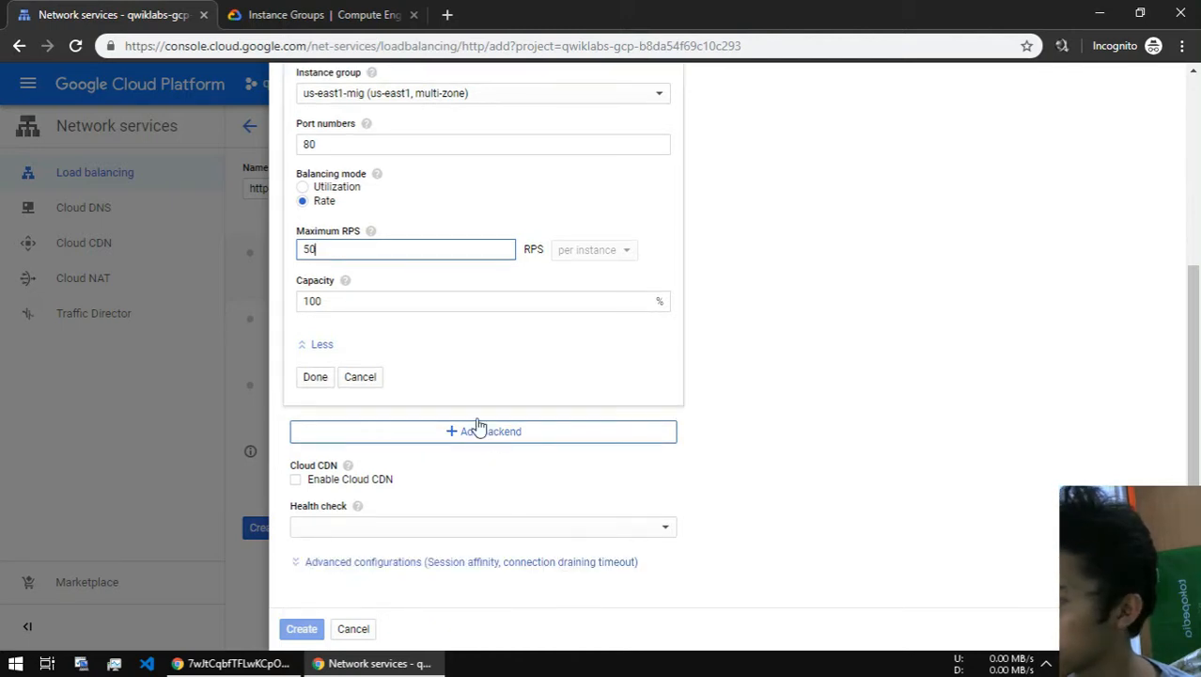
click(315, 379)
- Add a second backend that uses the europe-west1-mig instance group on port 80
click(478, 387)
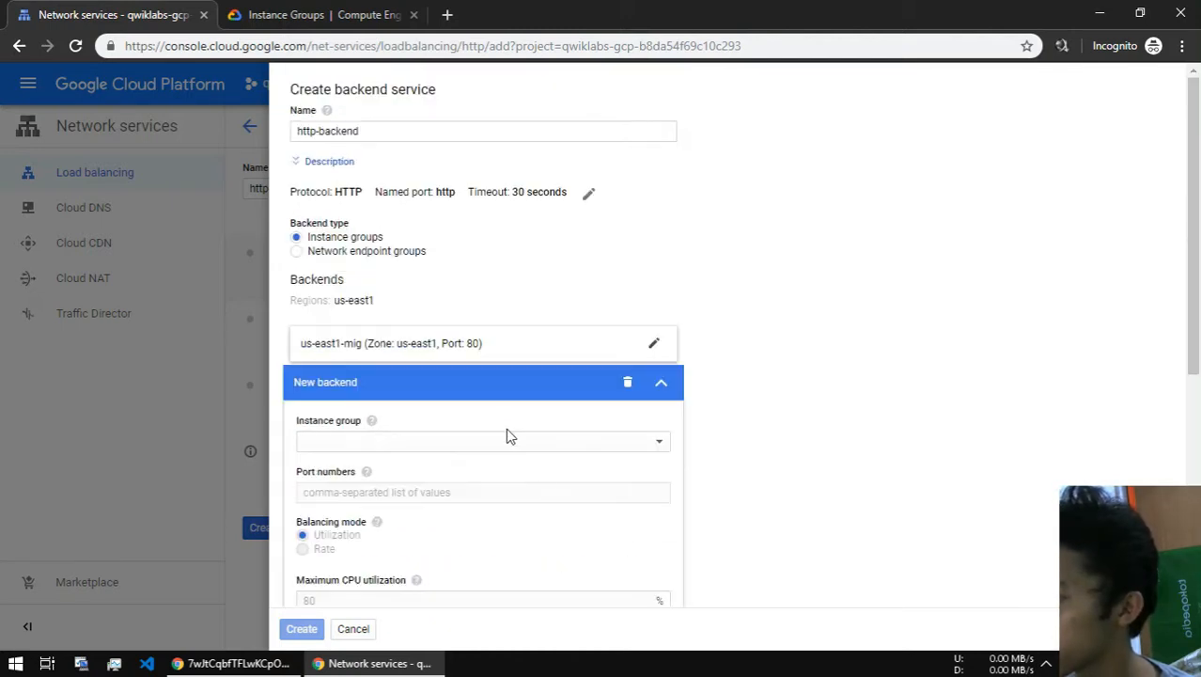
click(544, 455)
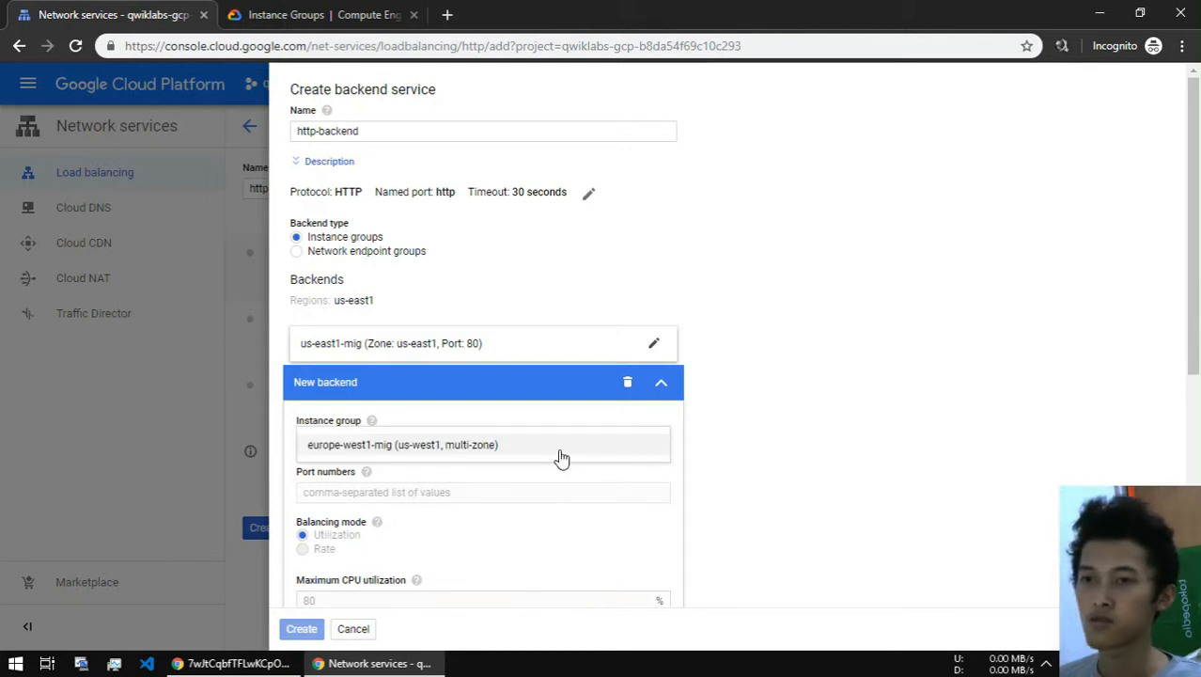
click(561, 451)
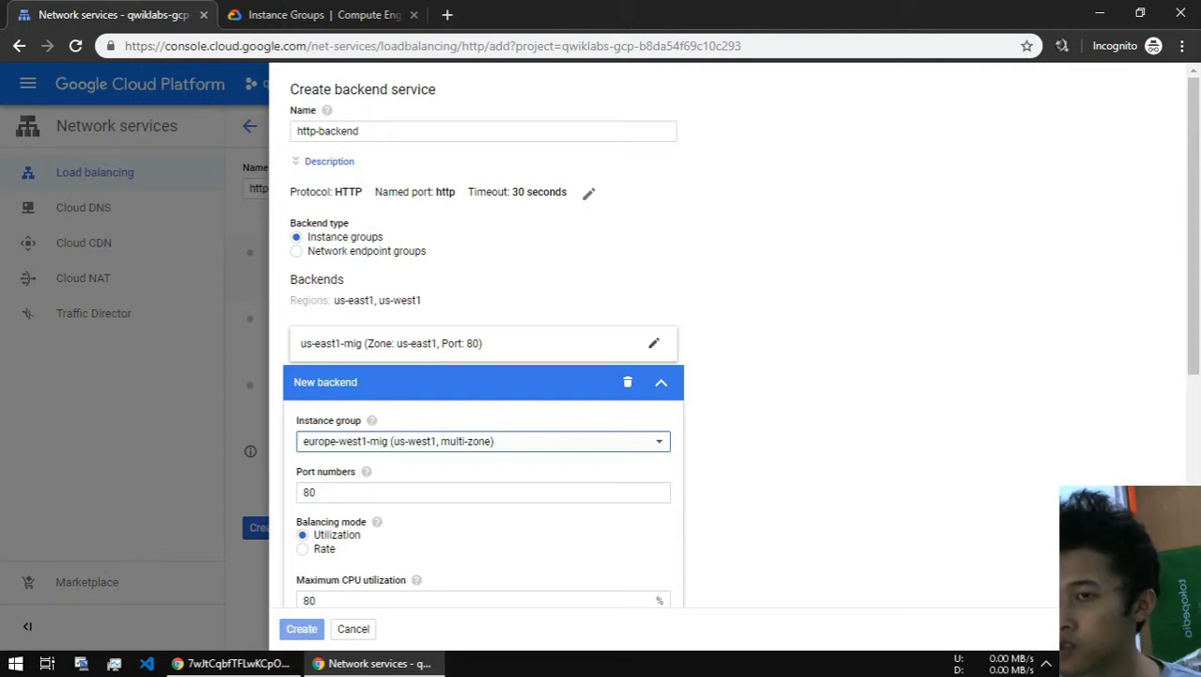
click(416, 500)
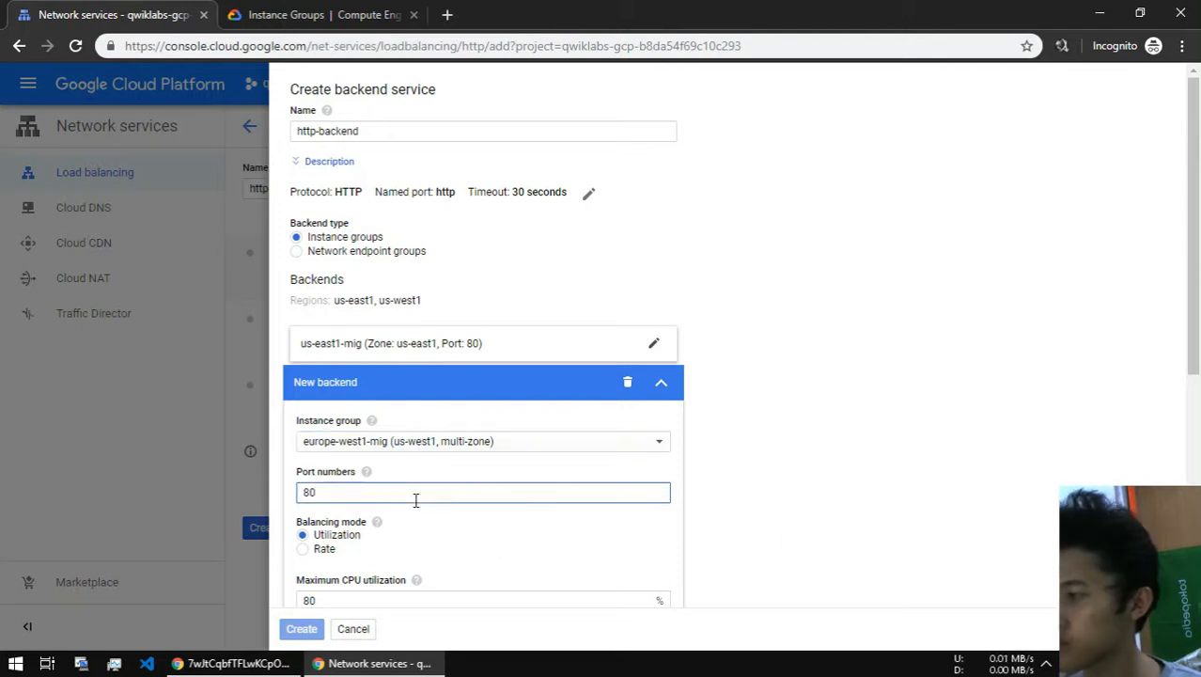
- Finish the europe-west1-mig backend with Utilization balancing mode, 80% maximum CPU utilization, no RPS limit and 100% capacity
scroll(416, 500, down, 1)
click(325, 460)
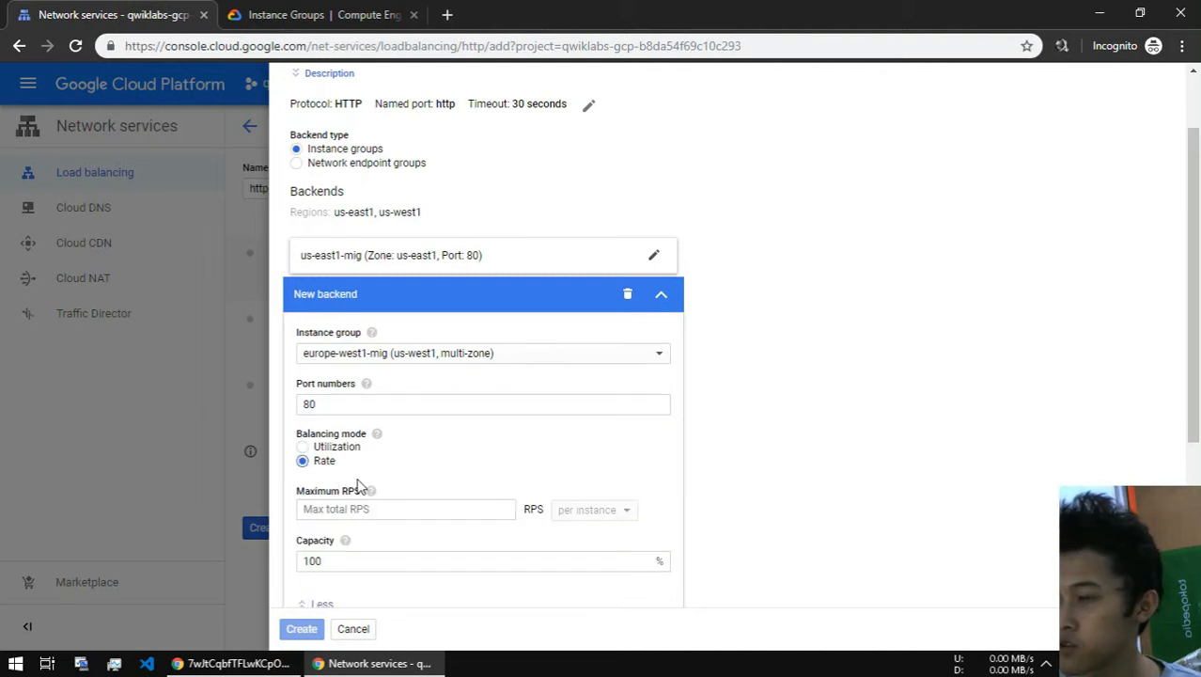
click(331, 448)
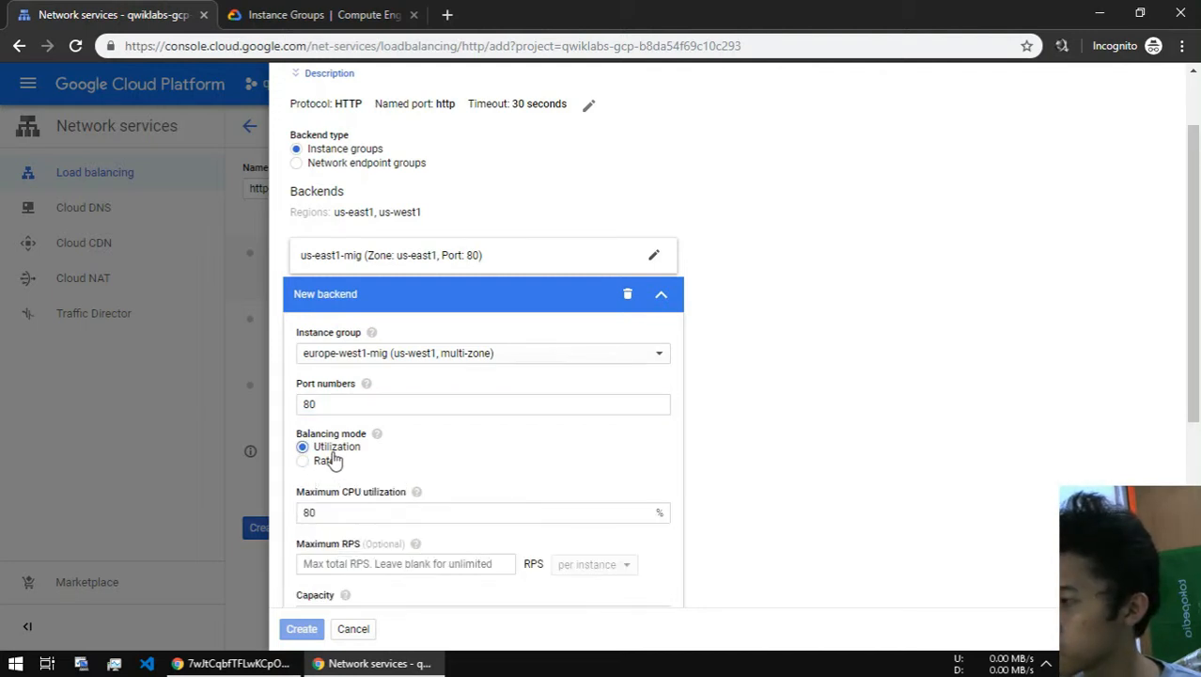
click(373, 564)
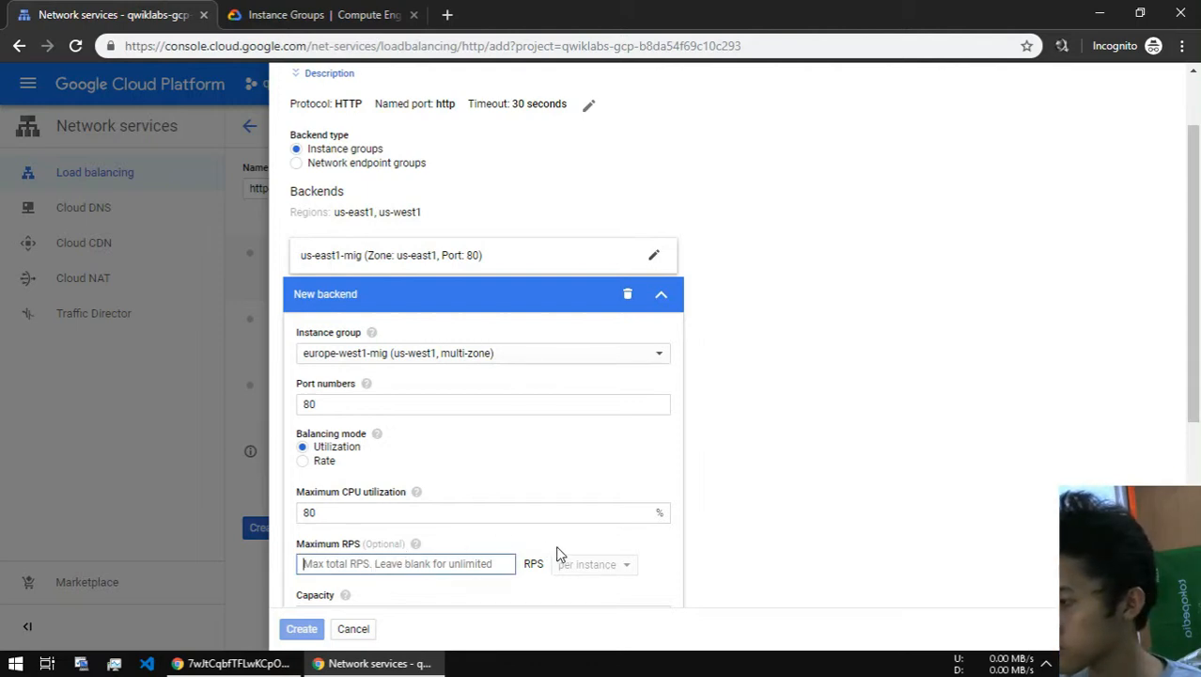
scroll(555, 545, down, 1)
click(355, 521)
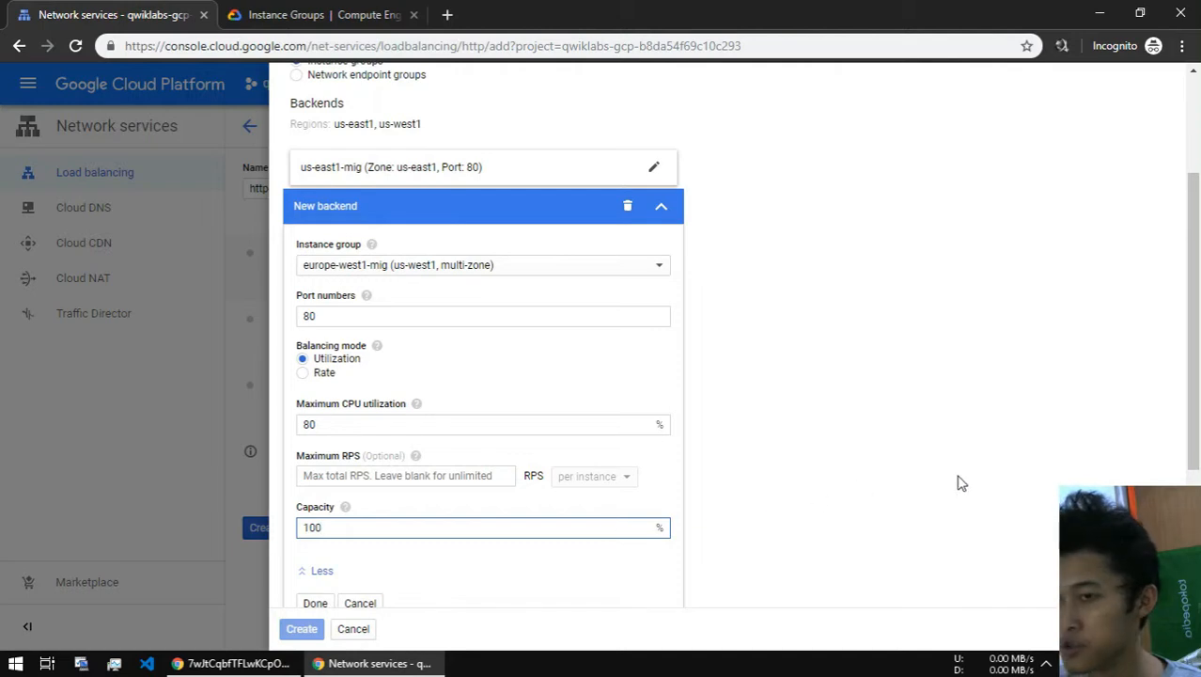
scroll(344, 462, down, 1)
click(315, 516)
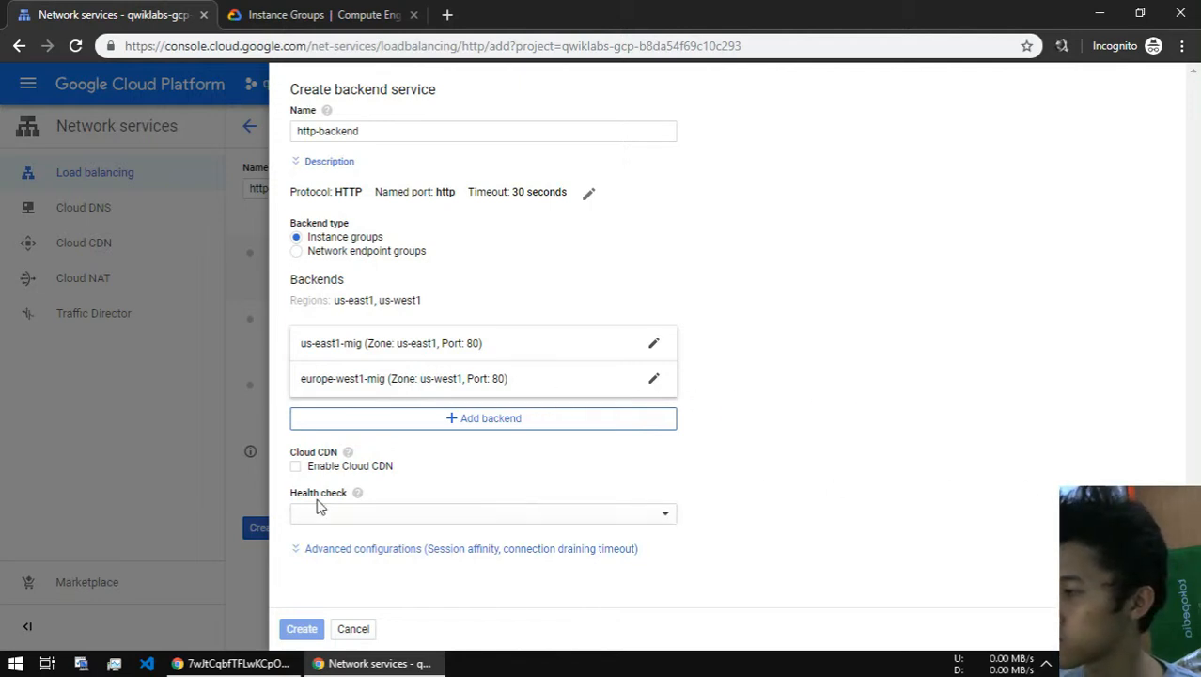
- Create a TCP health check on port 80 named http-health-check for the backend service, and create the service
click(350, 514)
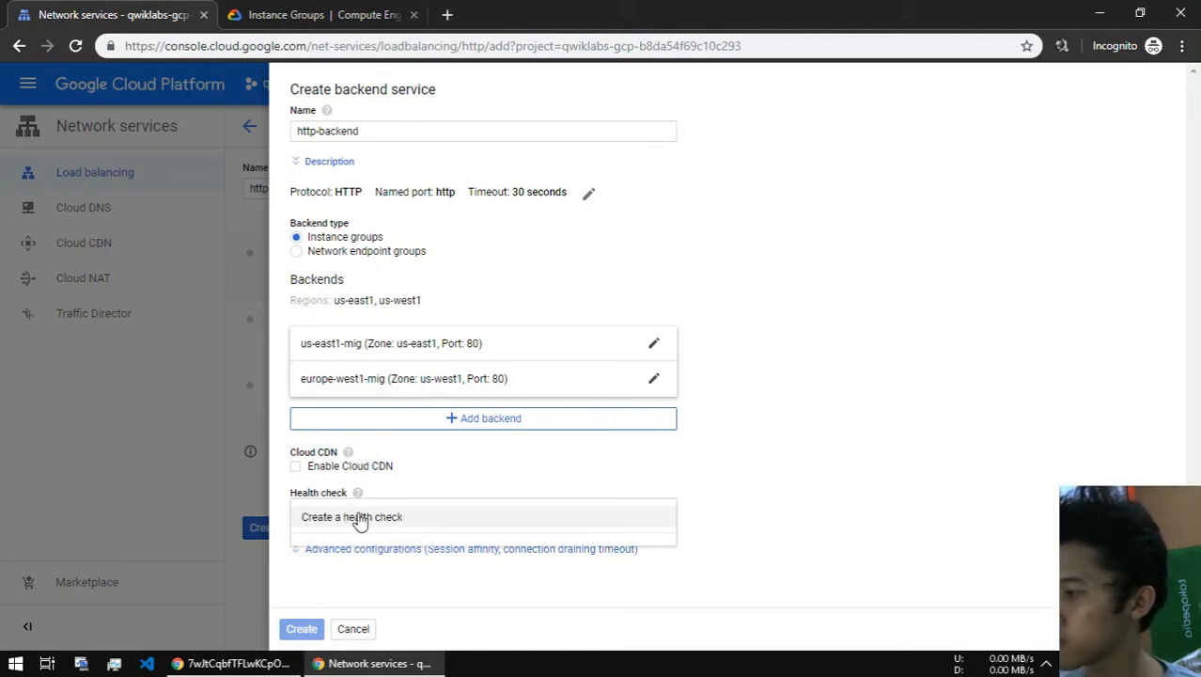
click(361, 519)
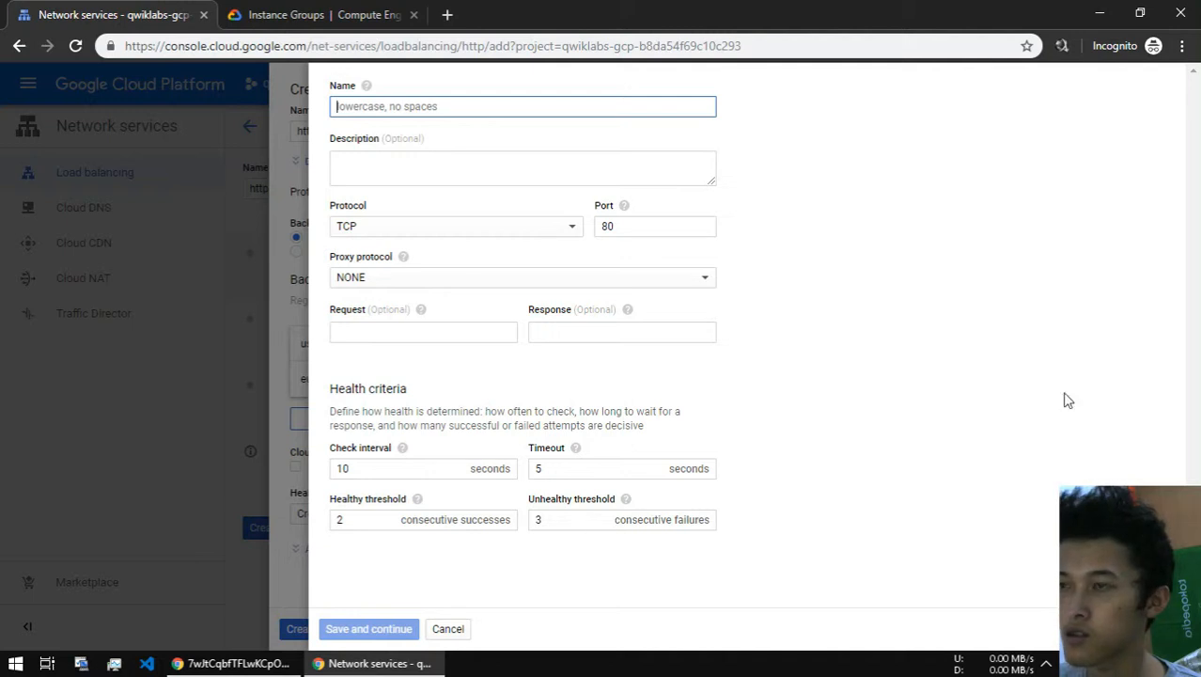
click(412, 108)
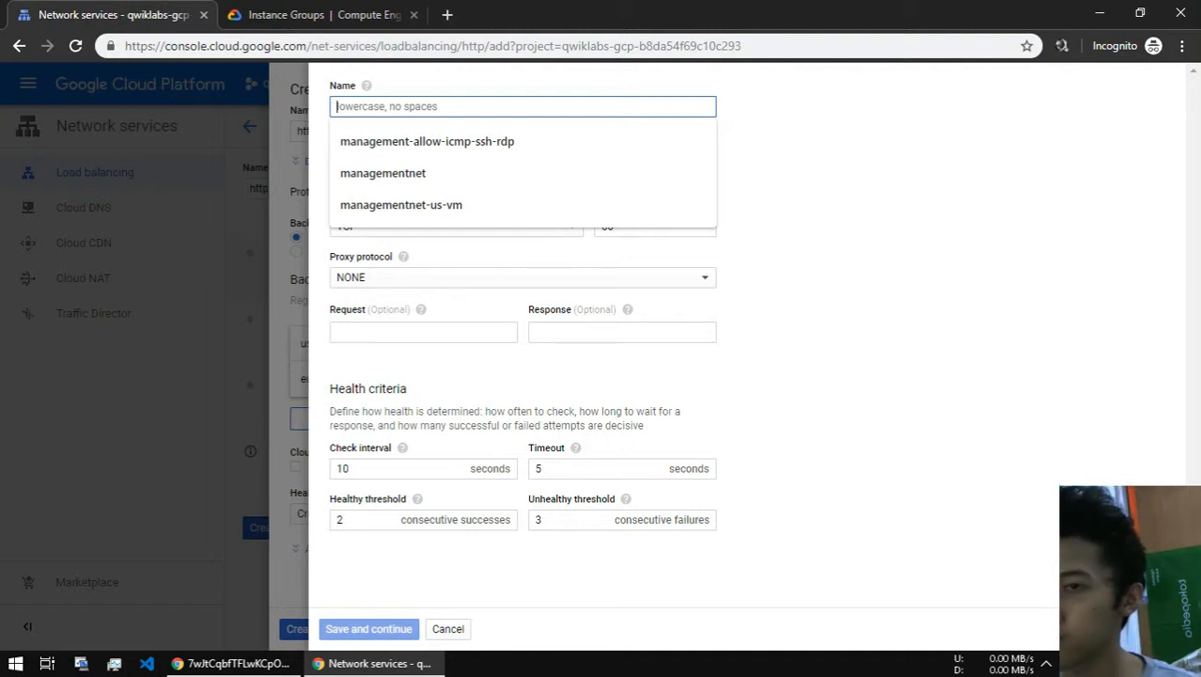
text(http-heal)
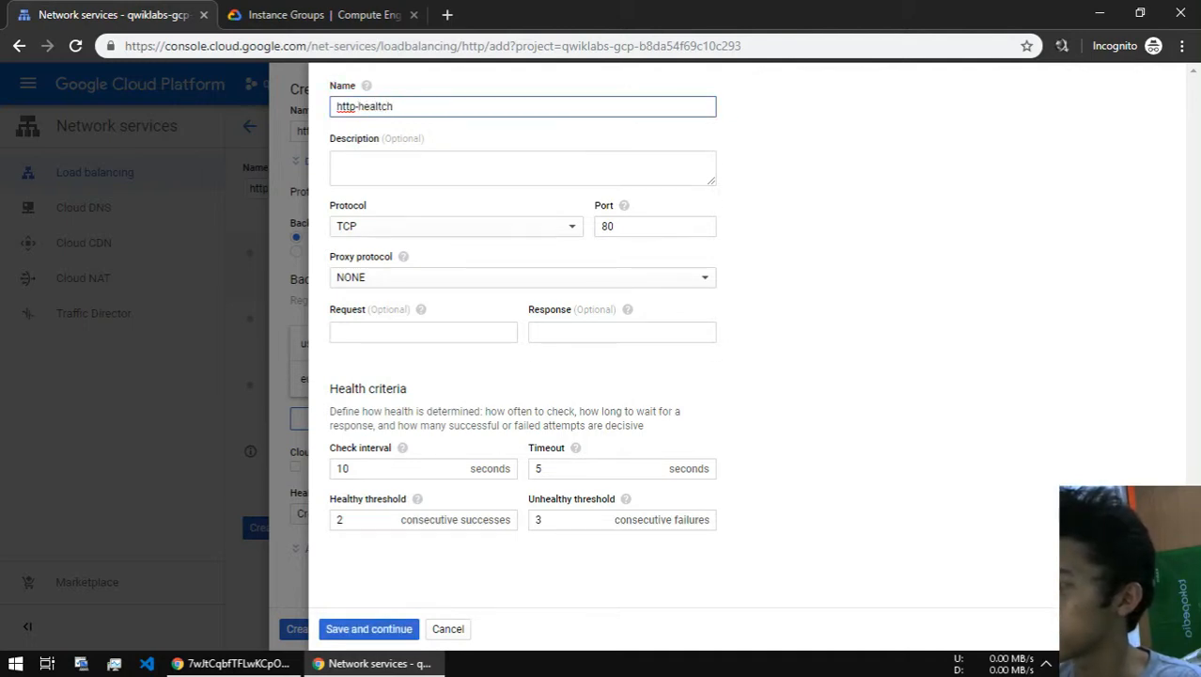
text(th-check)
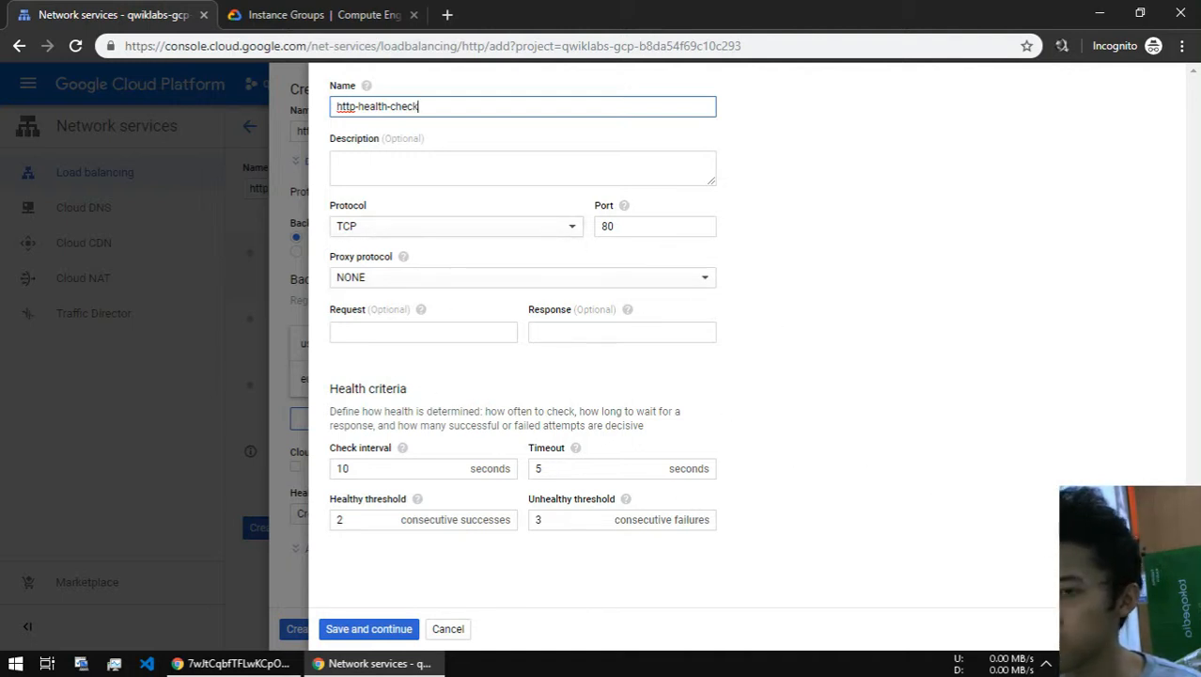
click(398, 631)
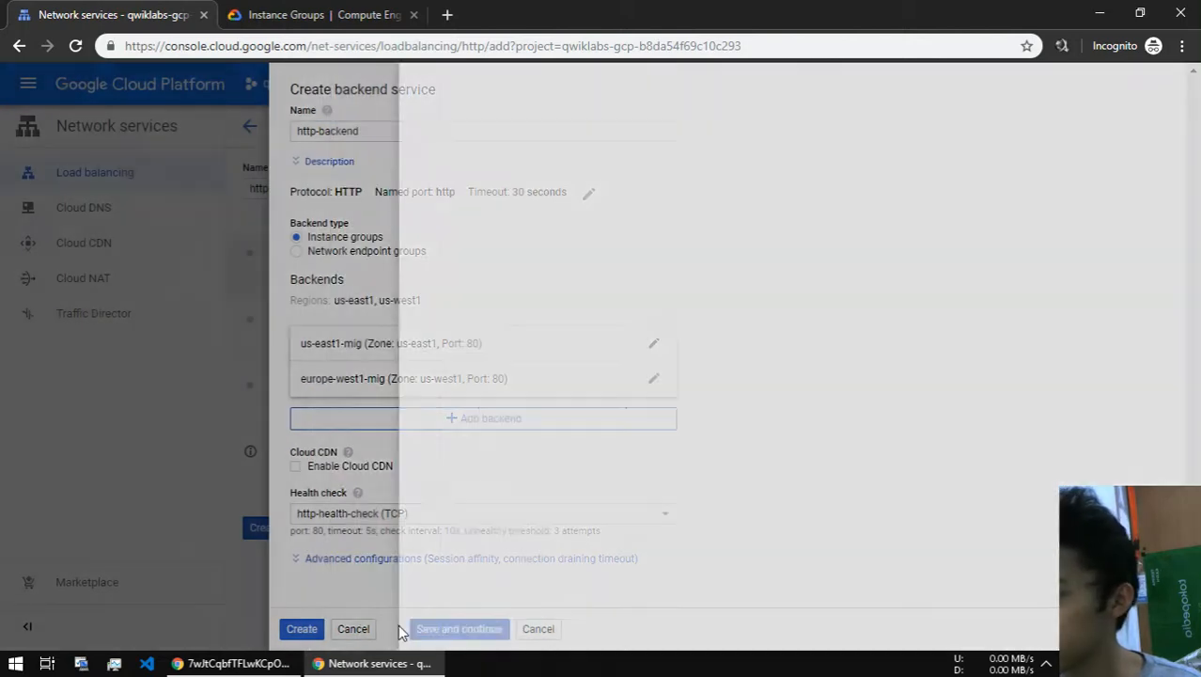
click(301, 629)
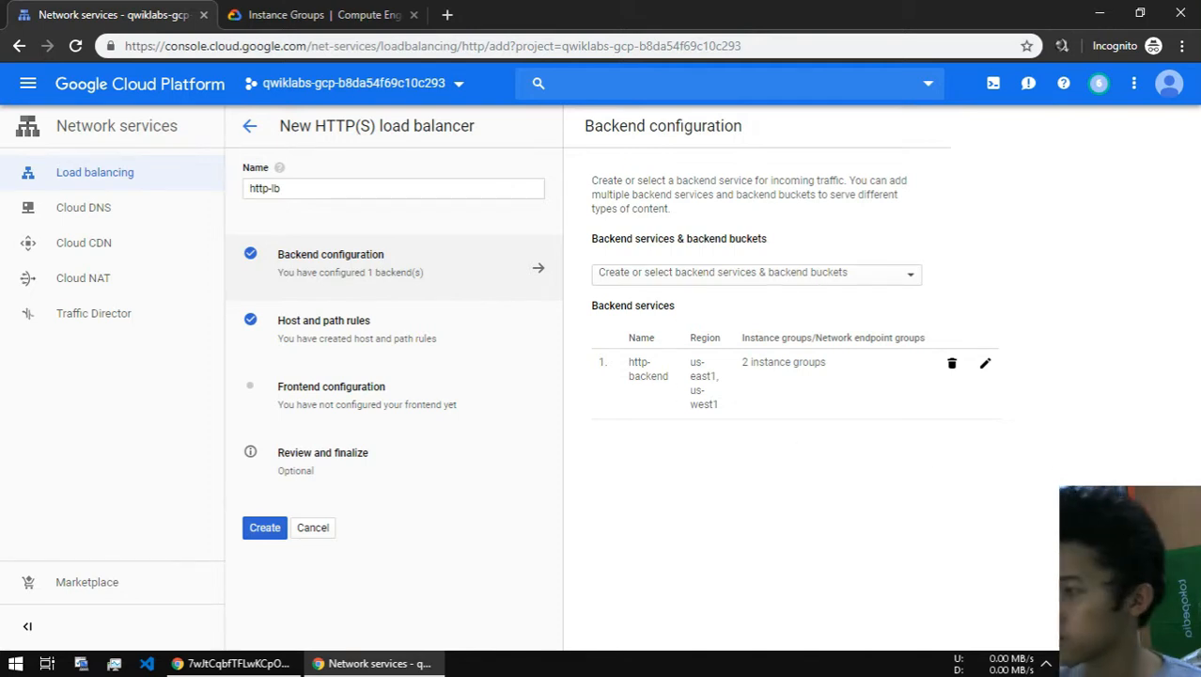
- Configure an unnamed HTTP frontend in the Premium tier with IPv4, an ephemeral IP address and port 80
click(437, 402)
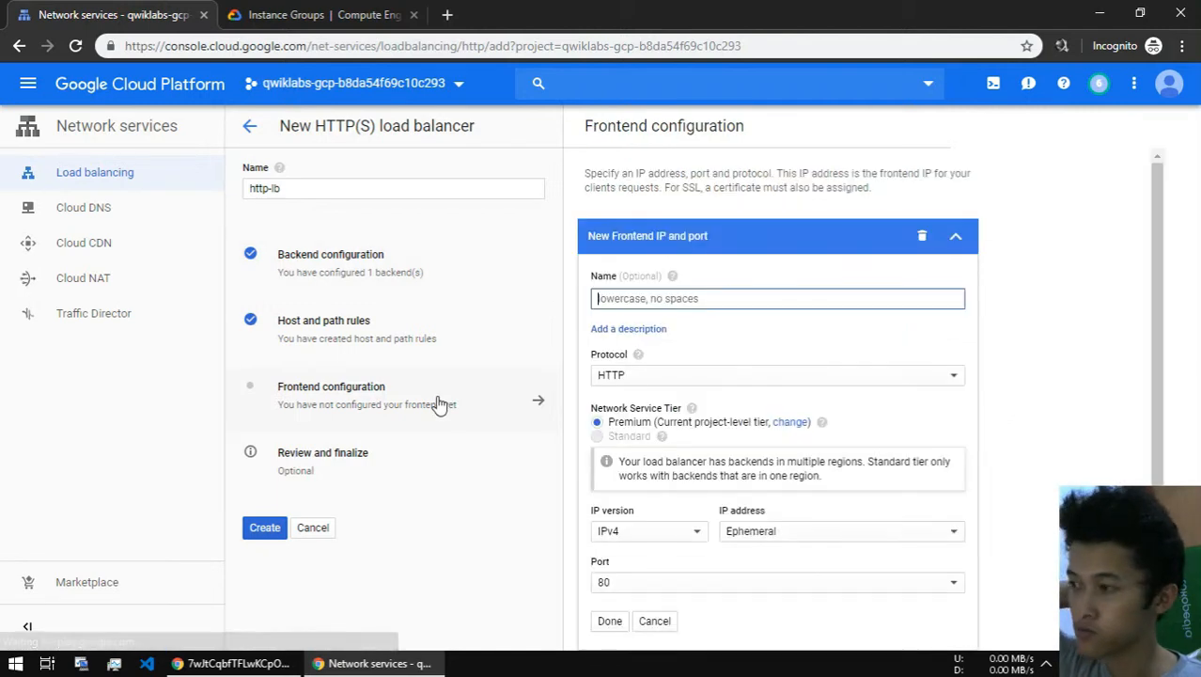
click(658, 299)
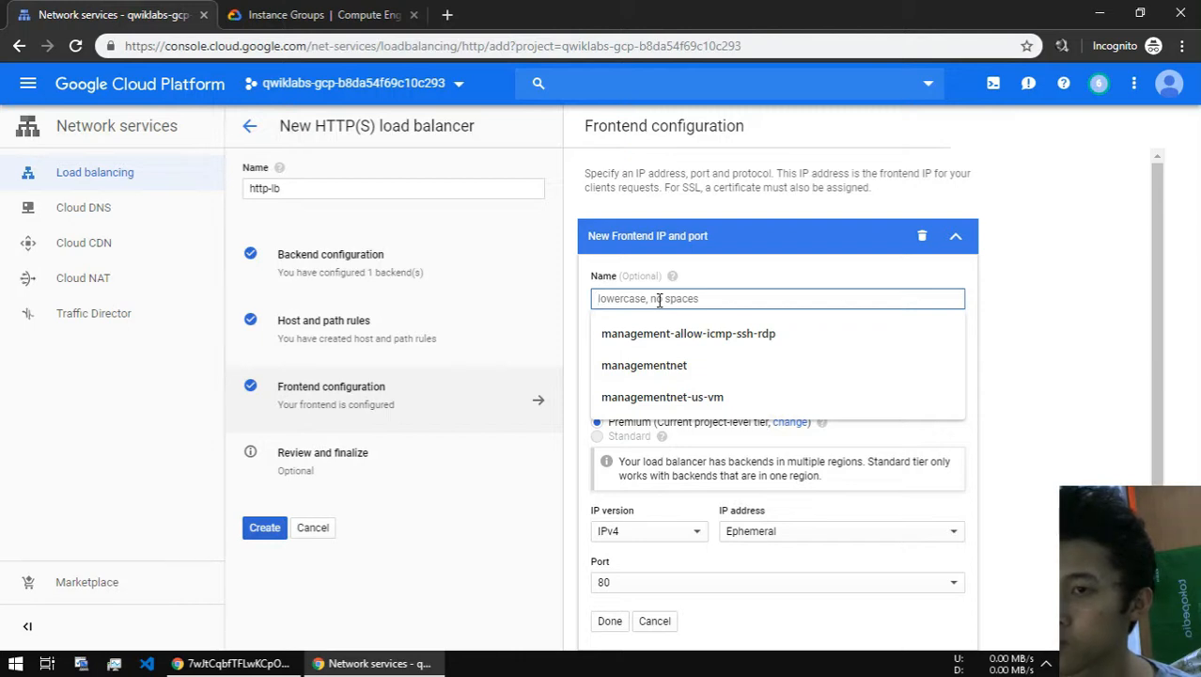
click(1024, 335)
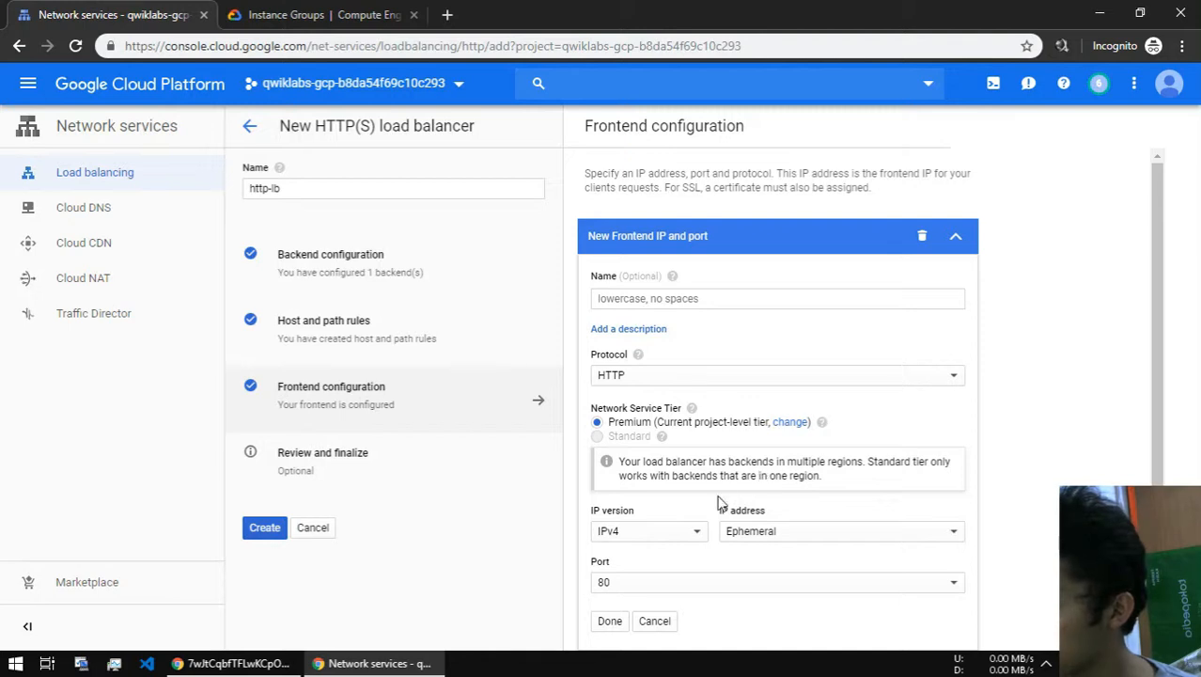
scroll(723, 504, down, 1)
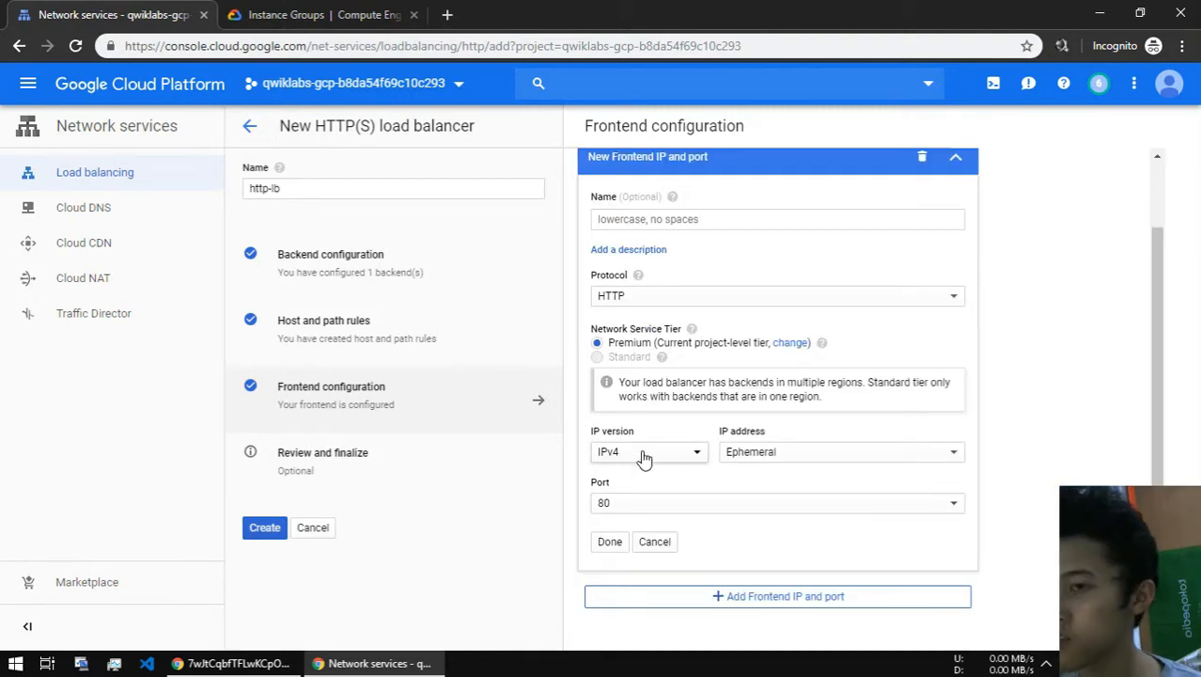
click(790, 462)
click(1048, 424)
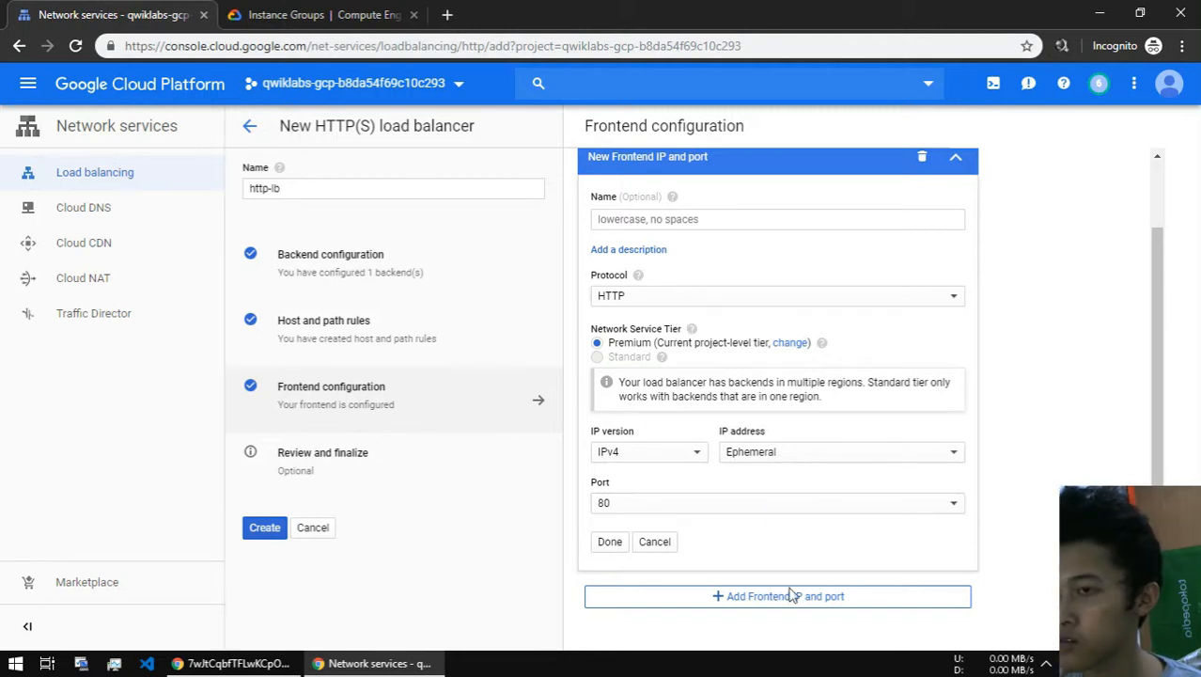
click(609, 541)
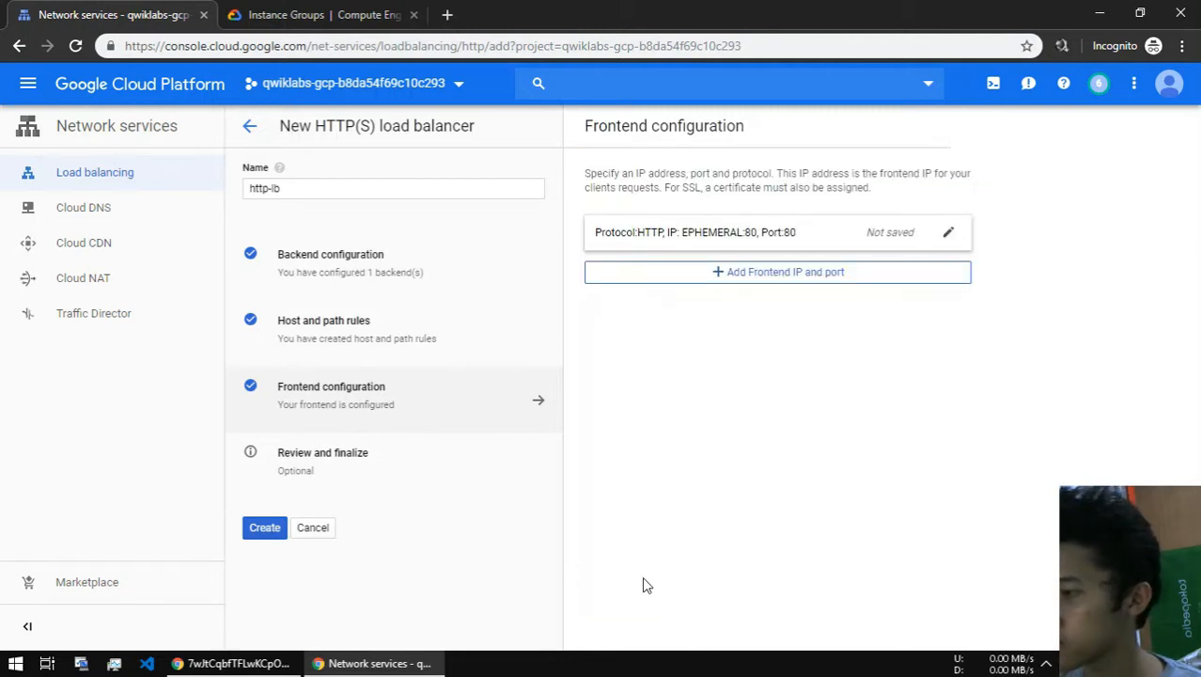
click(798, 275)
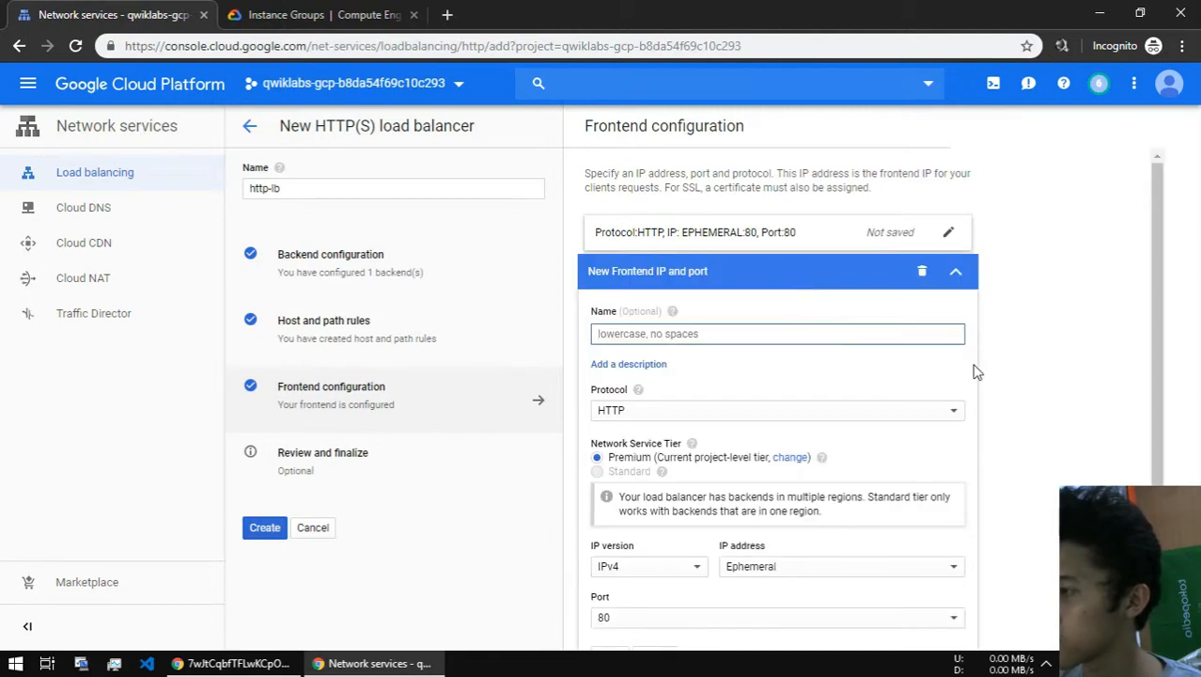
click(955, 275)
click(915, 270)
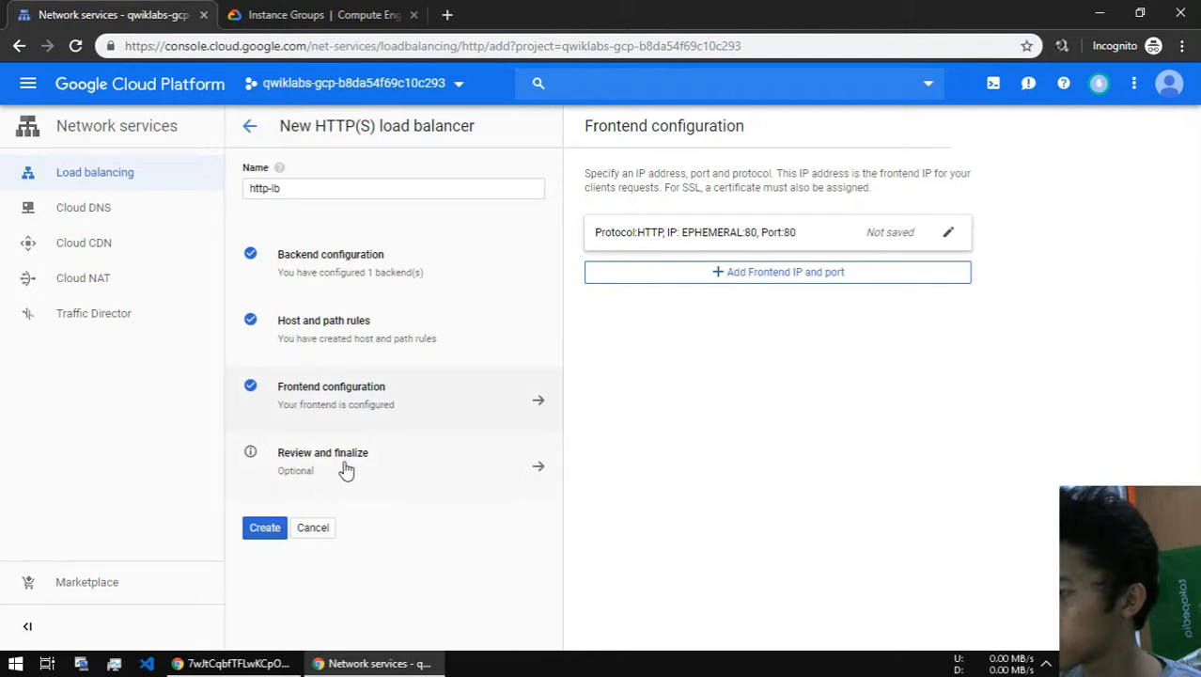
drag(352, 469, 1109, 564)
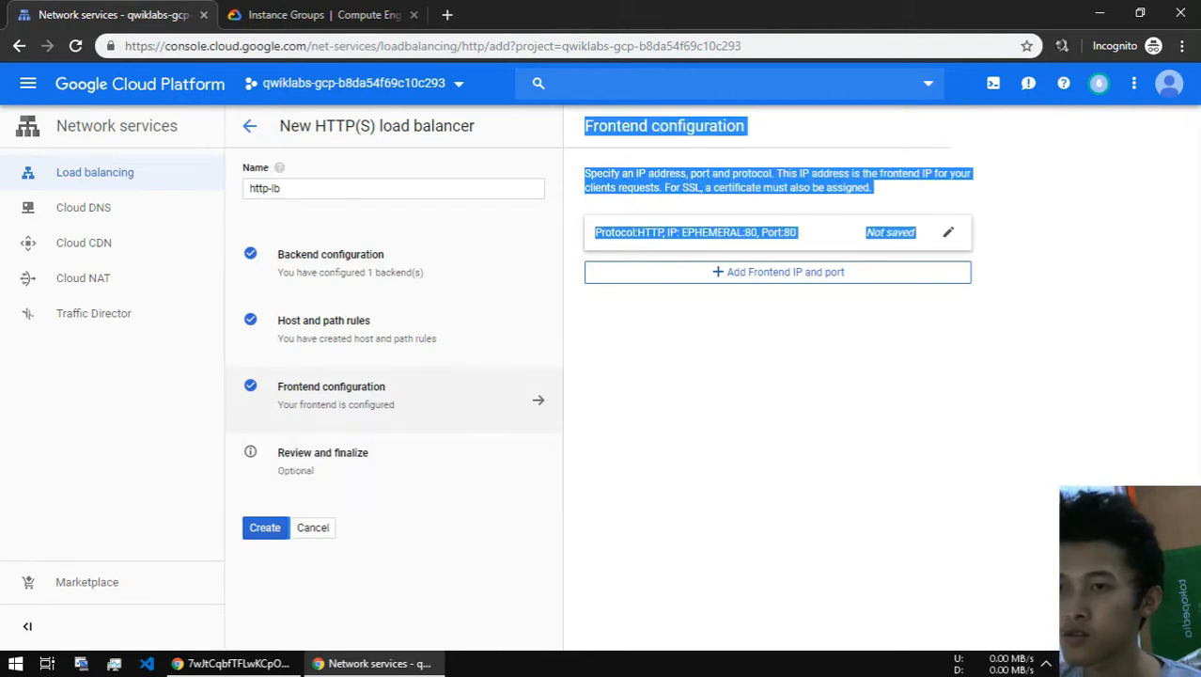
- Add a second, unnamed HTTP frontend with IPv6, an ephemeral IP address and port 80 in the Premium tier
click(777, 273)
click(643, 415)
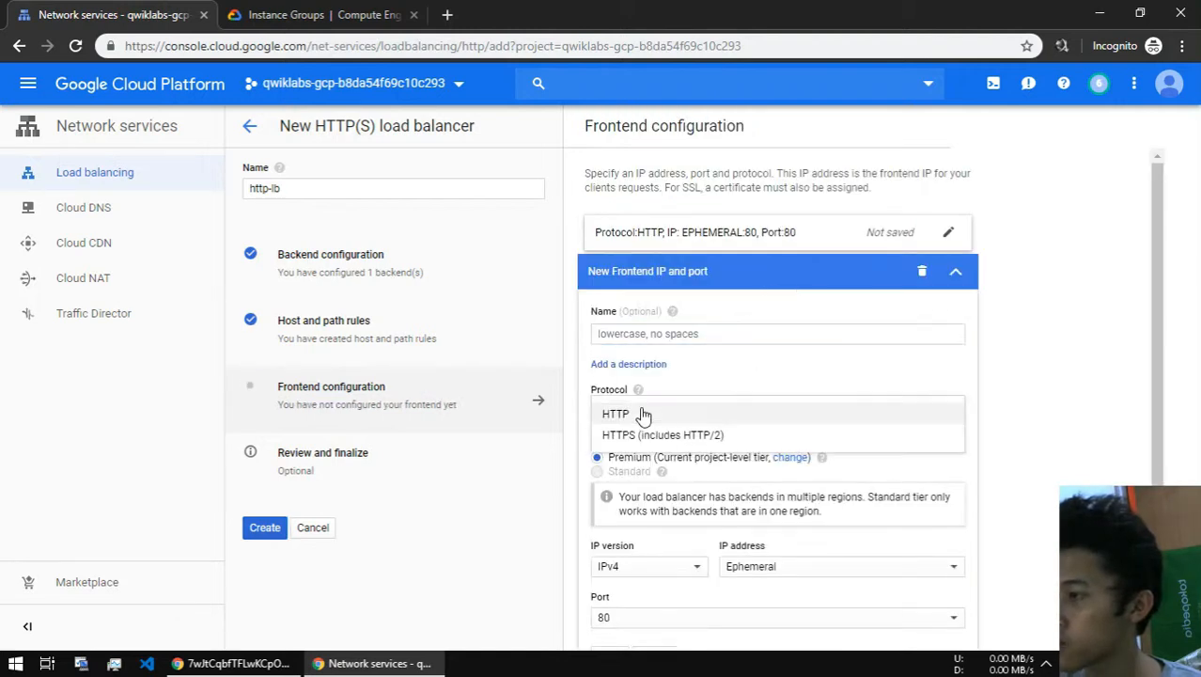
click(643, 414)
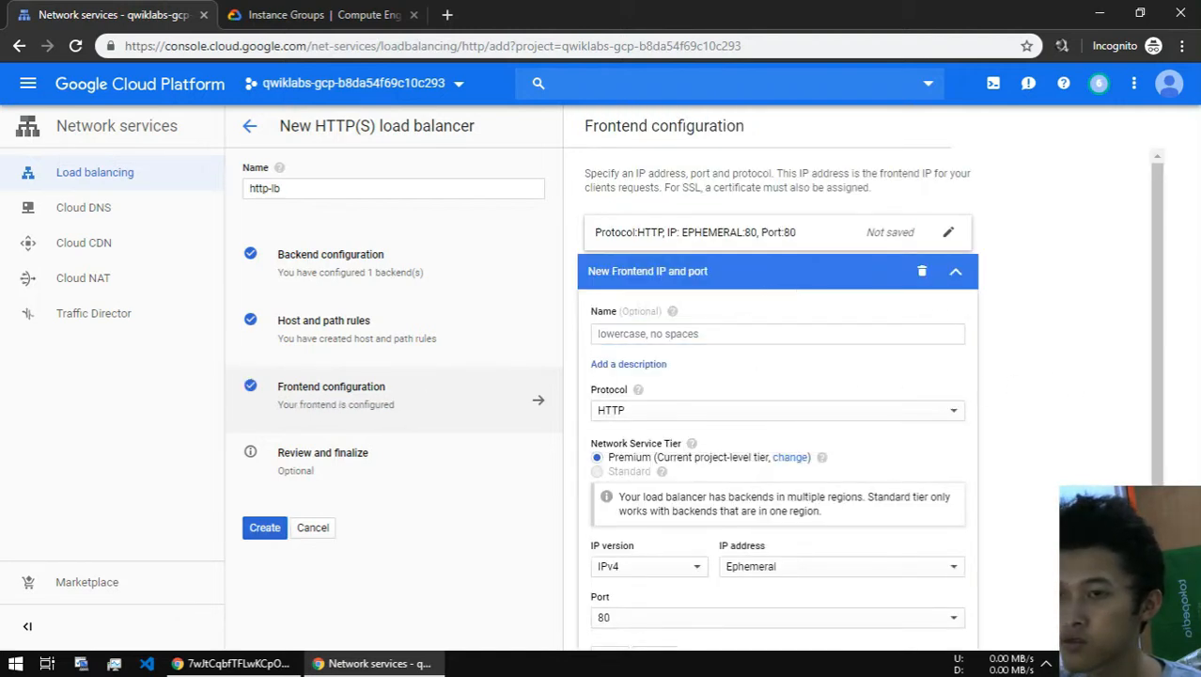
click(675, 566)
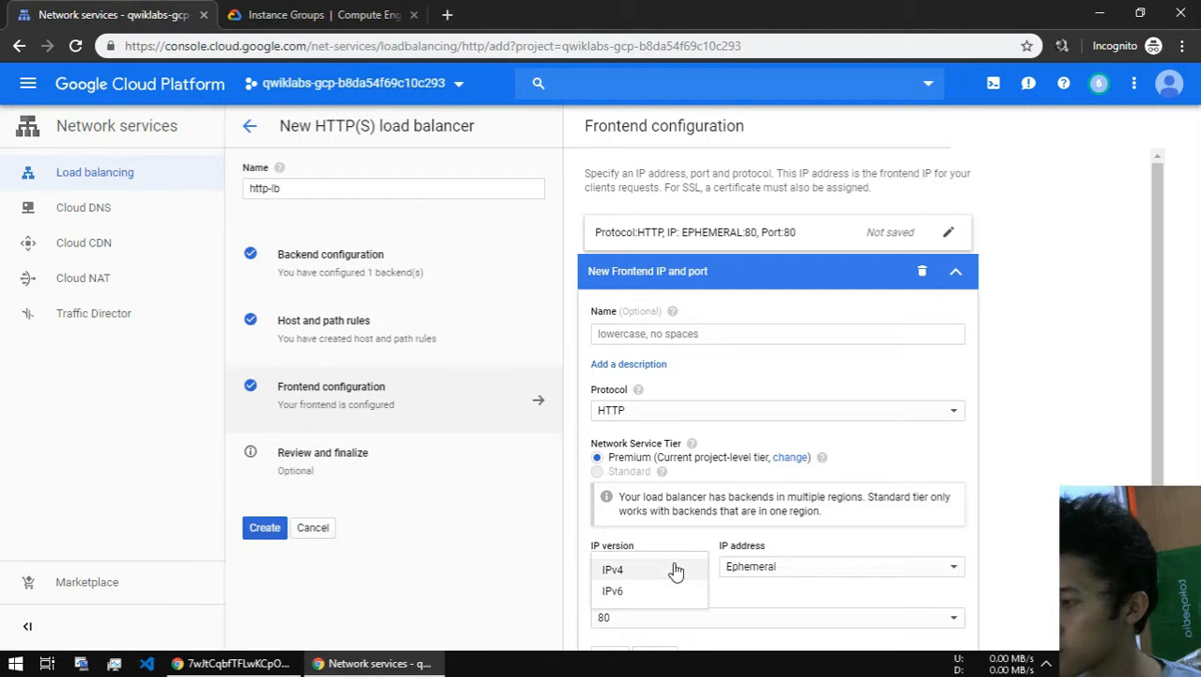
click(678, 584)
scroll(982, 529, down, 1)
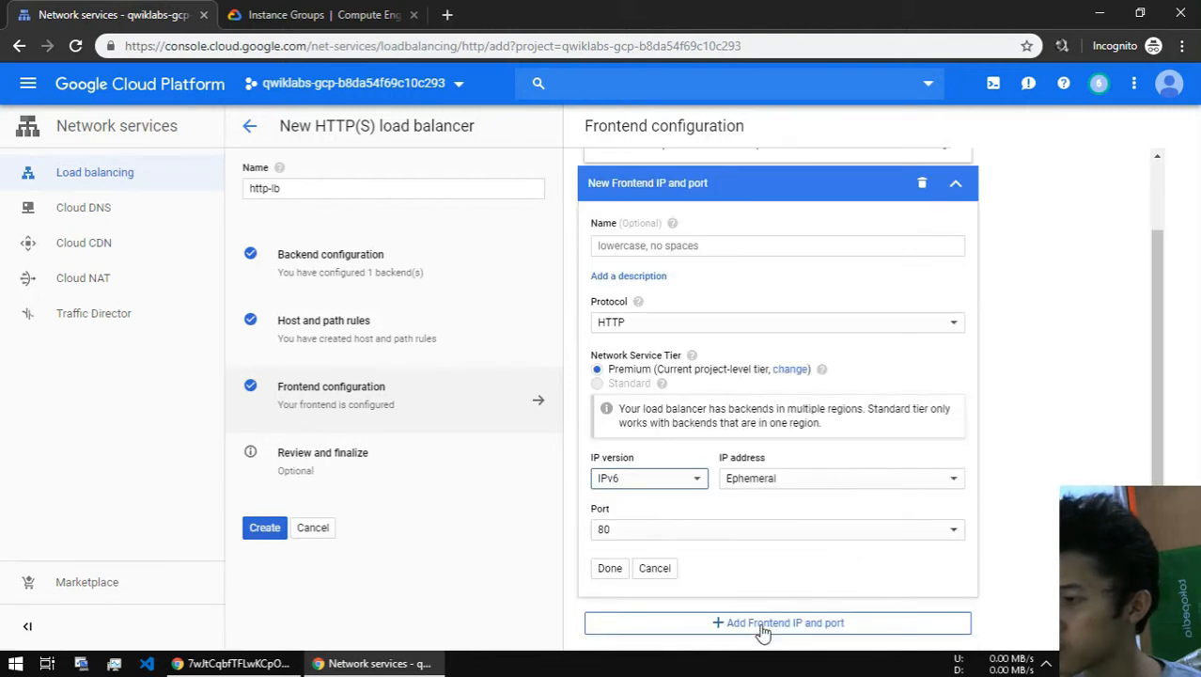
click(610, 569)
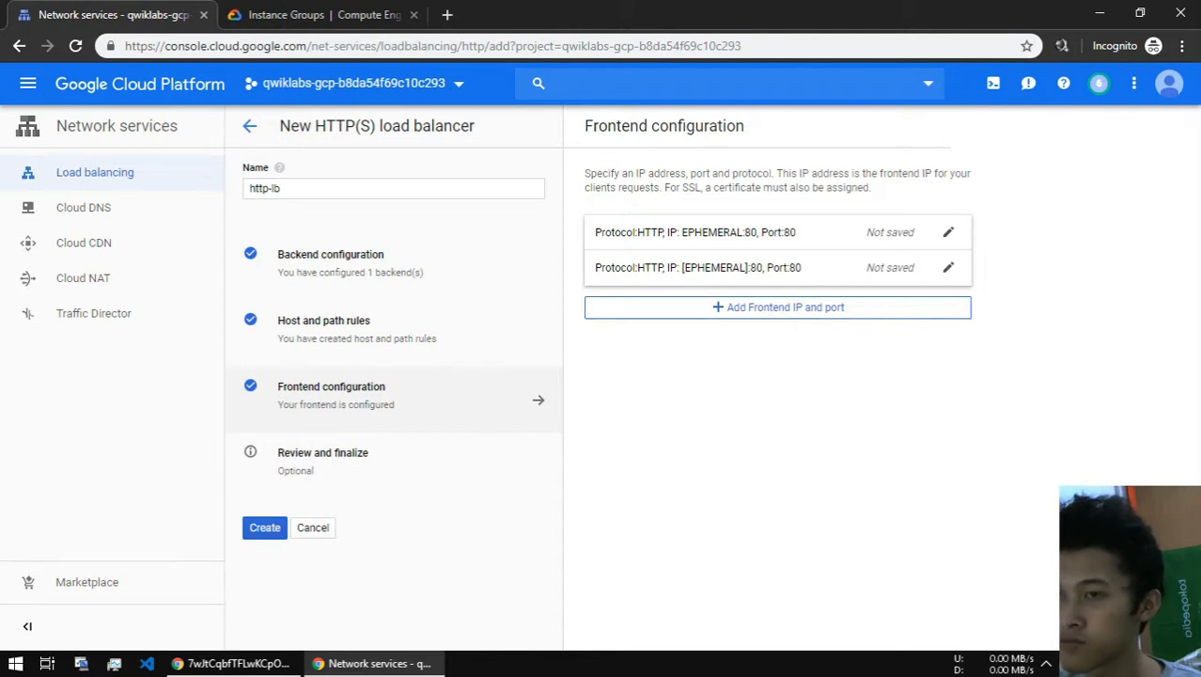
- Review the load balancer's backend, routing and frontend settings, including the advanced configurations, and create http-lb
click(315, 459)
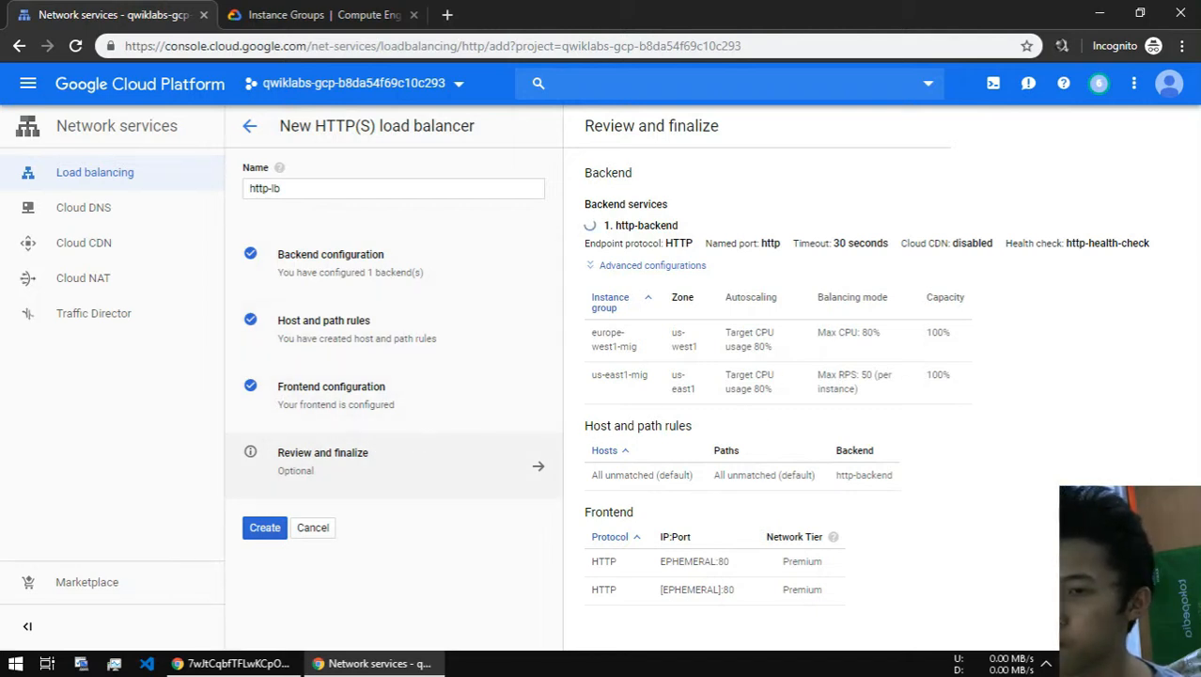
click(650, 267)
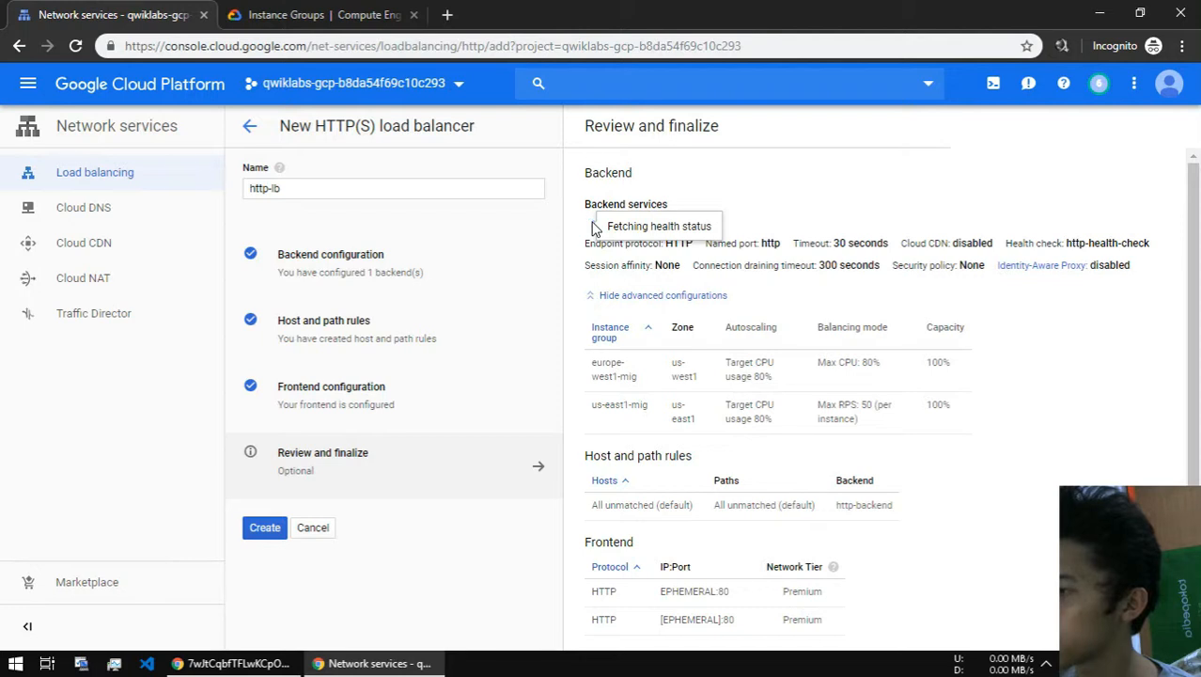
scroll(919, 467, down, 1)
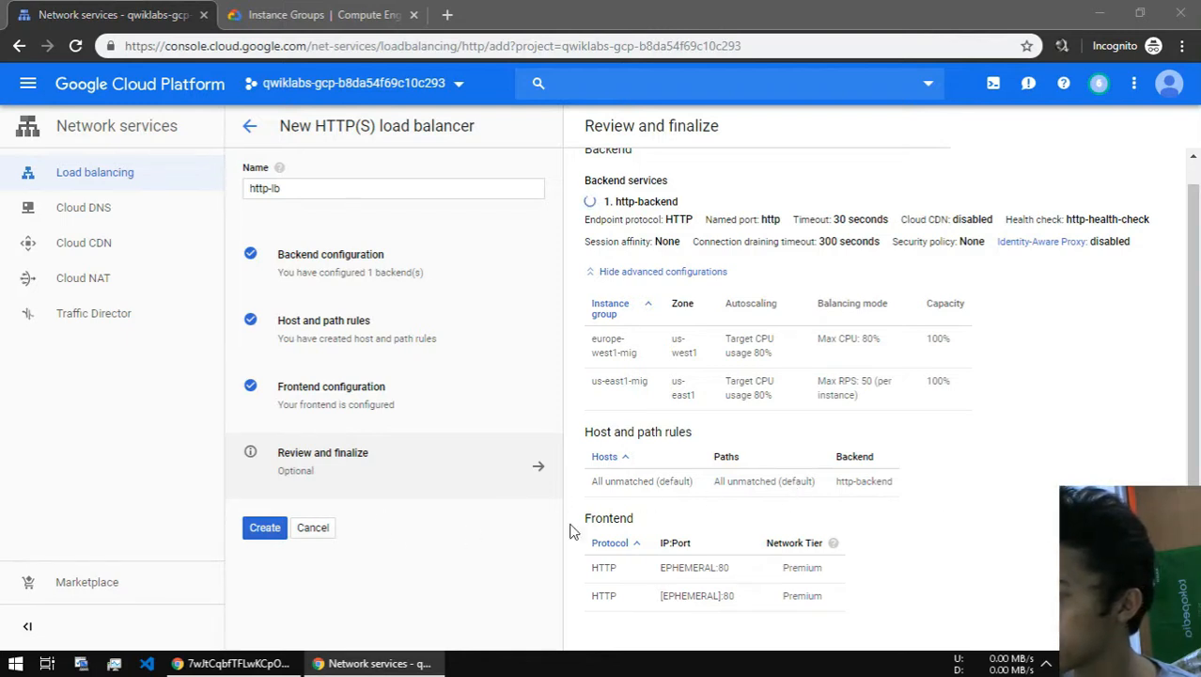
scroll(754, 451, up, 1)
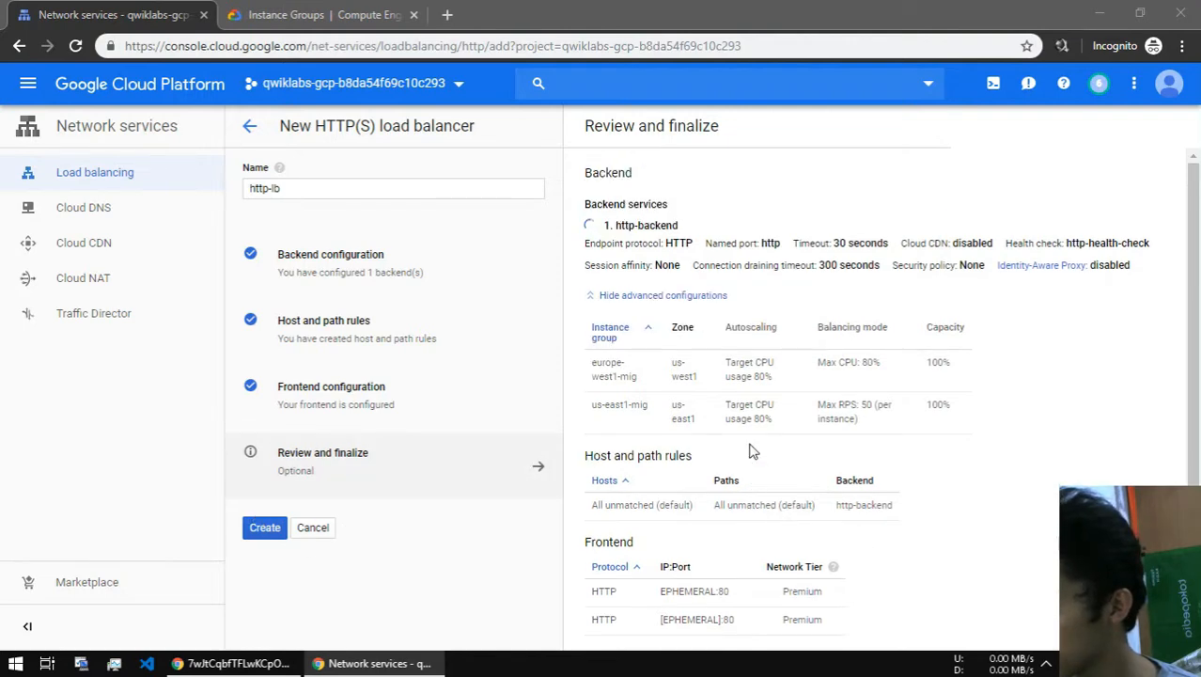
click(250, 454)
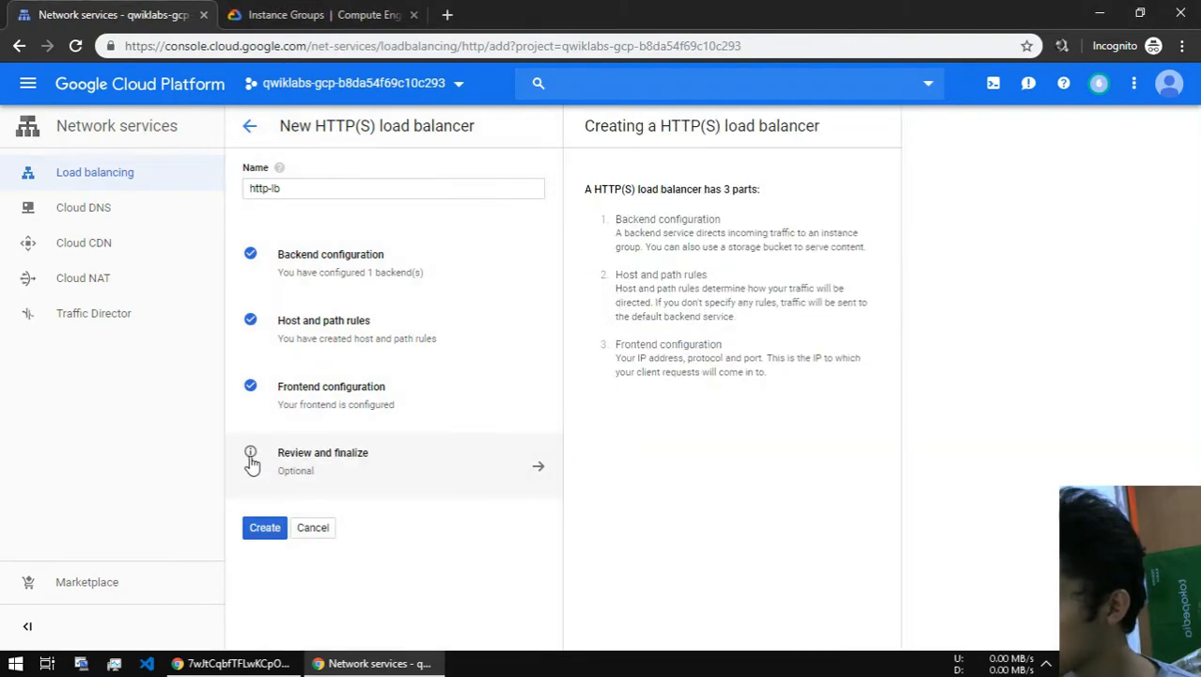
click(265, 530)
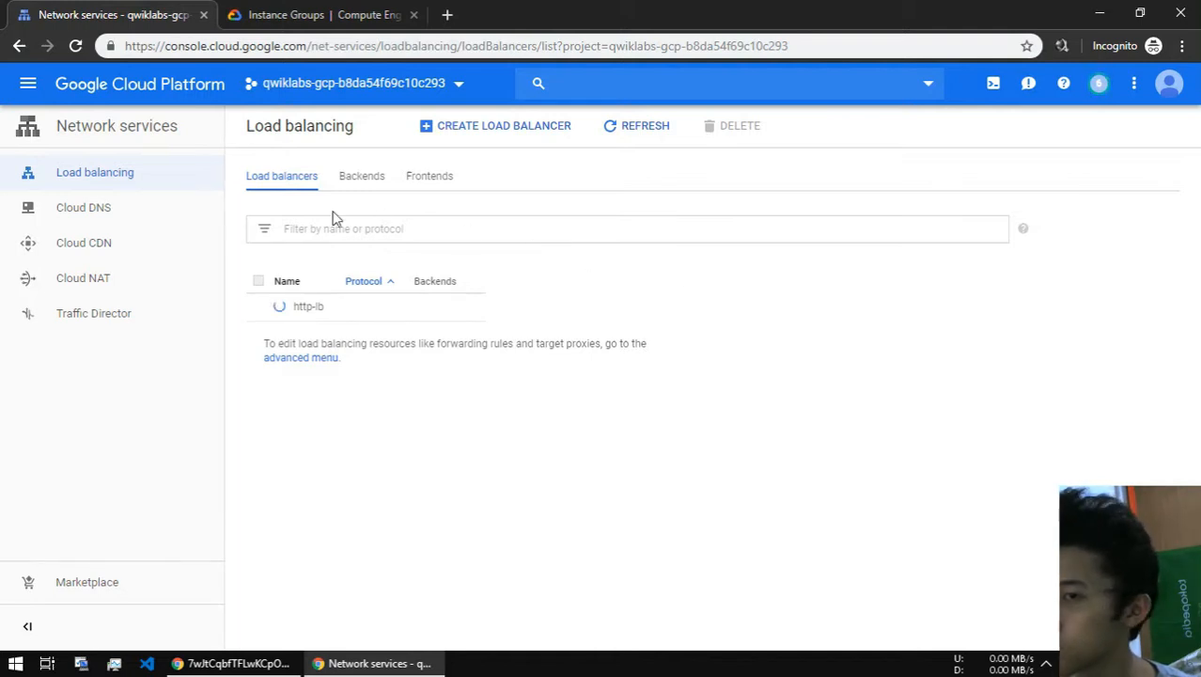
- Go to the Compute Engine VM instances page and start creating a new VM instance
click(27, 84)
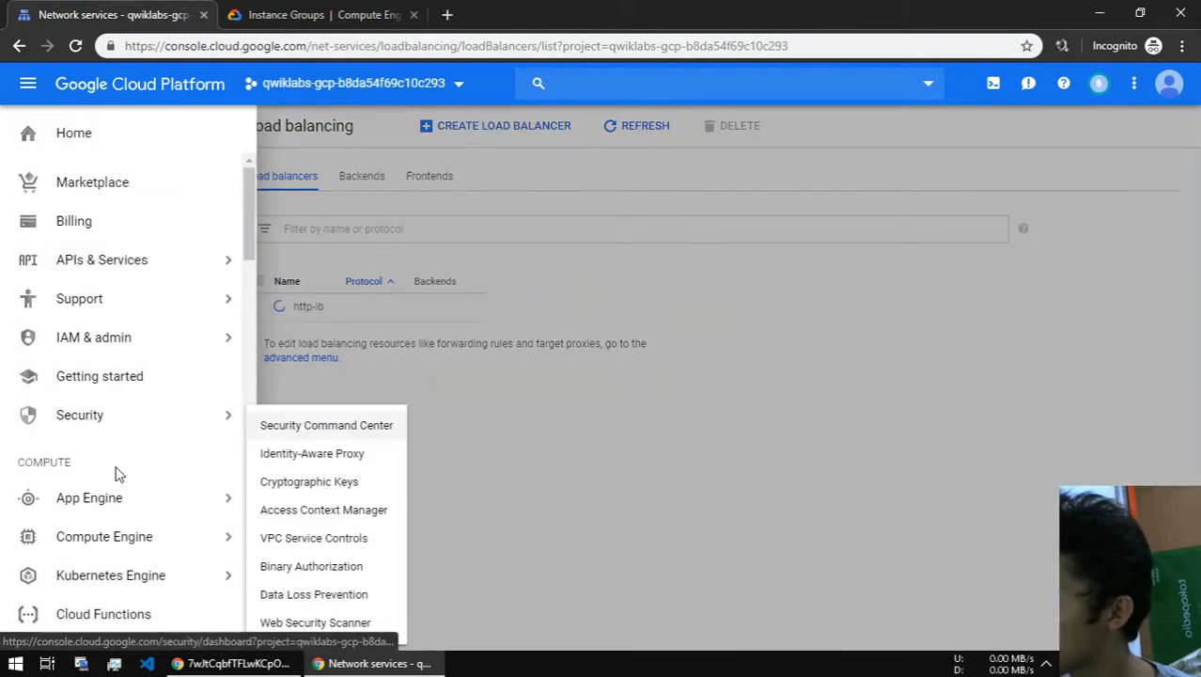
mouse_move(105, 590)
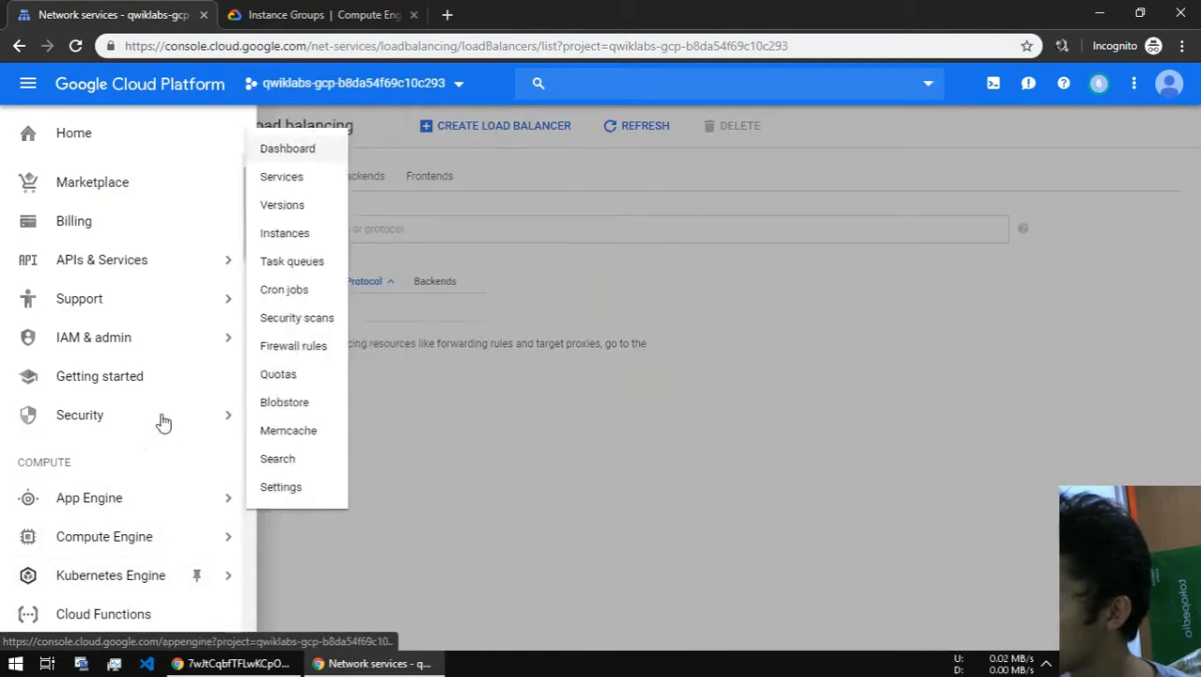
mouse_move(155, 531)
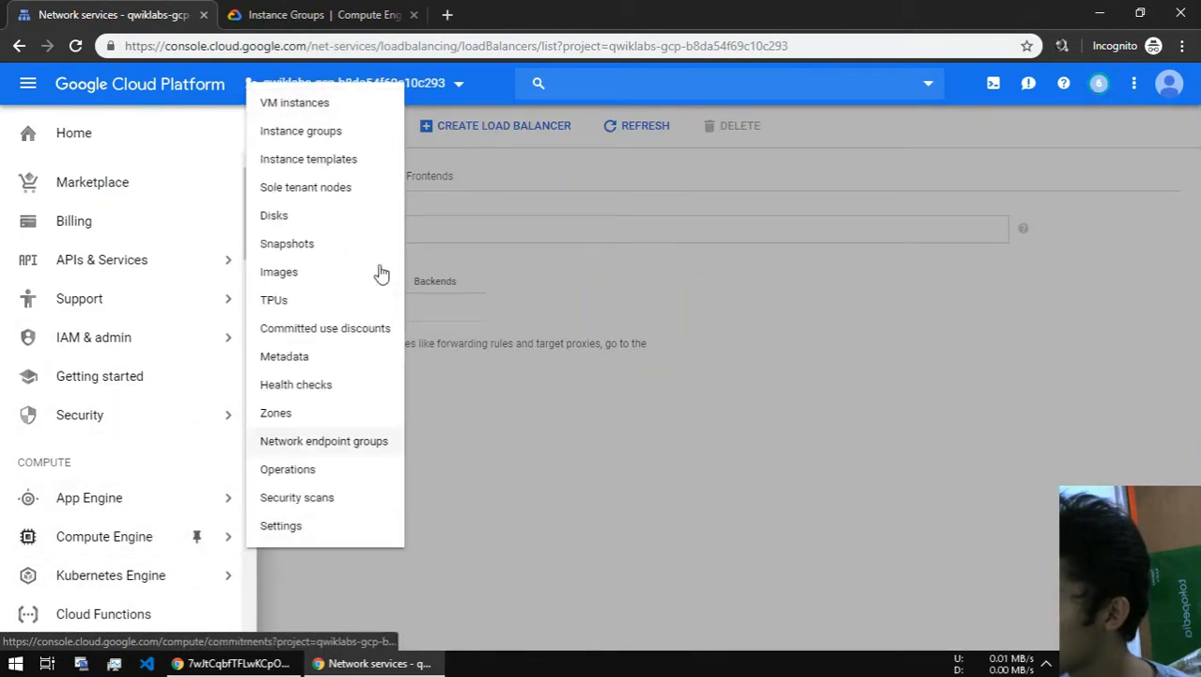
click(340, 105)
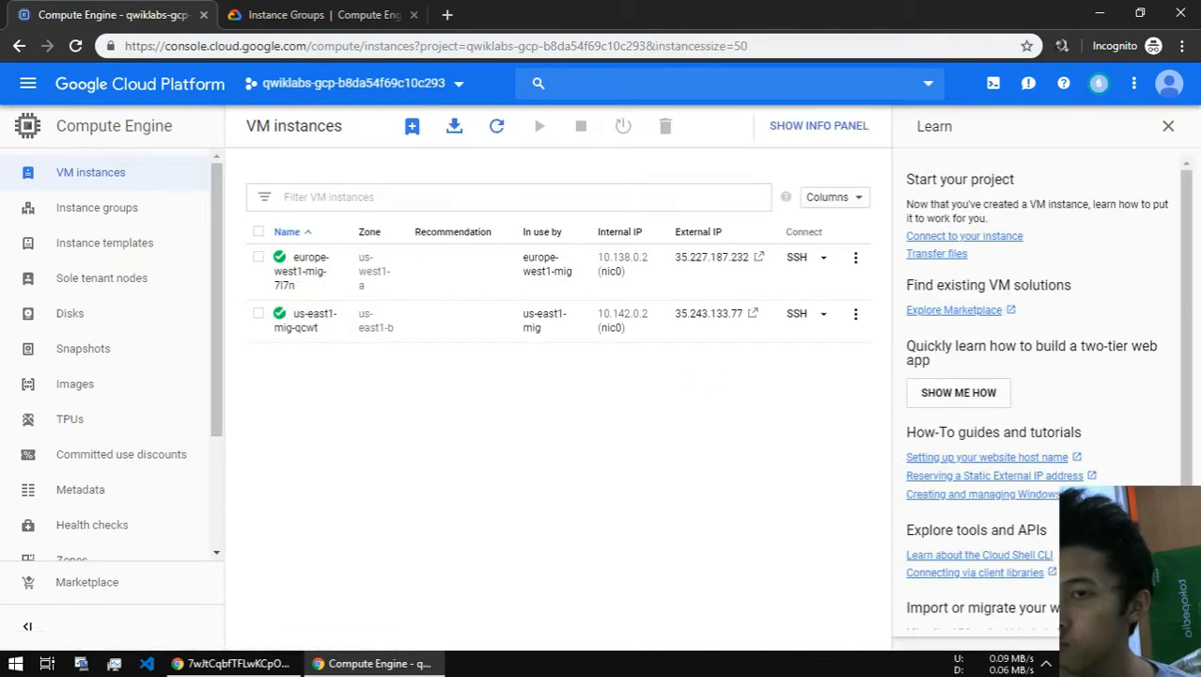
click(414, 129)
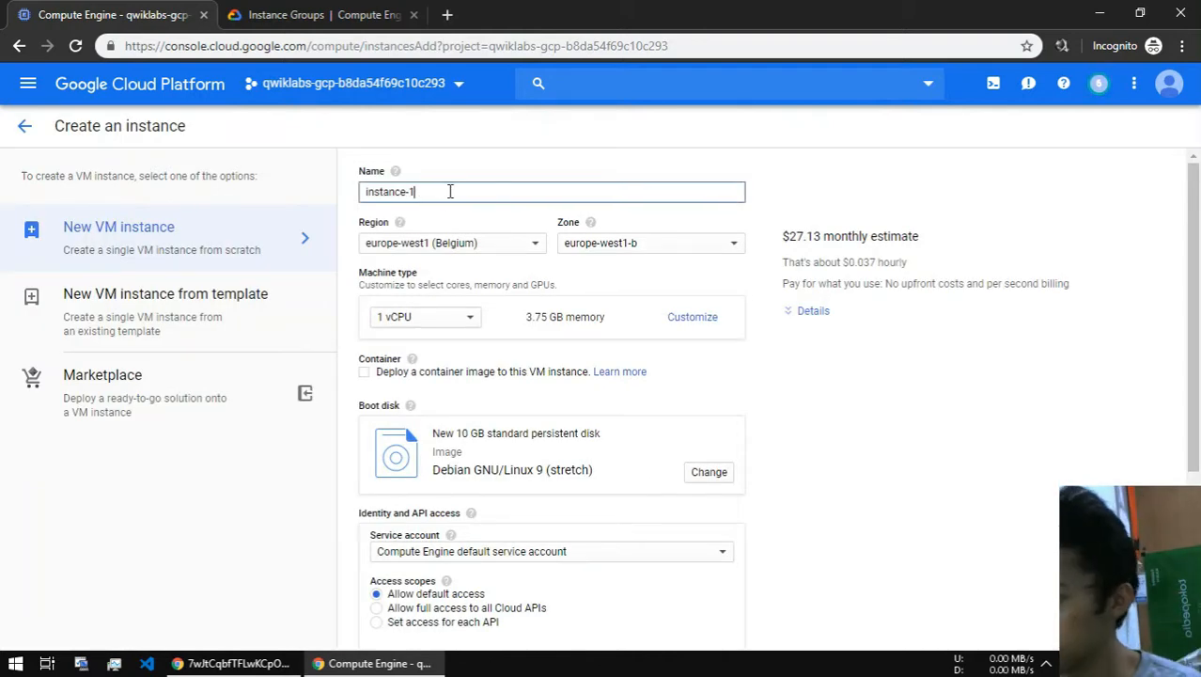
- Replace the default name of the new VM instance with seige-vm
key(BackSpace)
key(BackSpace)
key(BackSpace)
key(BackSpace)
key(BackSpace)
key(BackSpace)
key(BackSpace)
key(BackSpace)
key(BackSpace)
key(BackSpace)
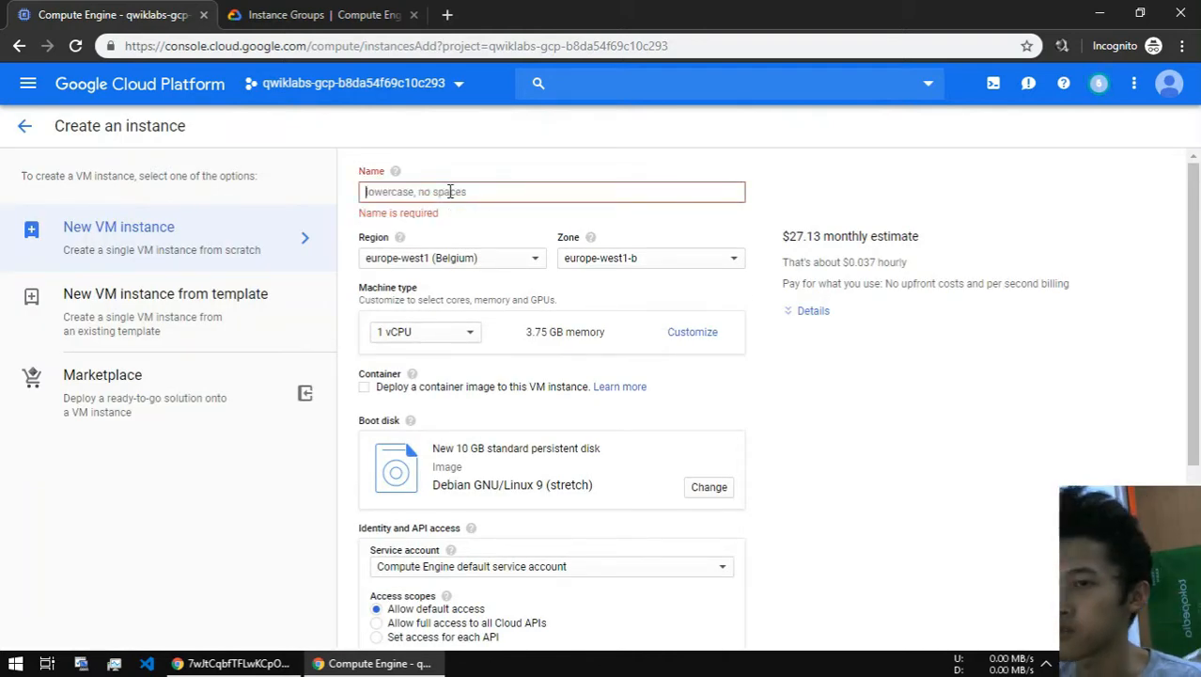
text(seige0)
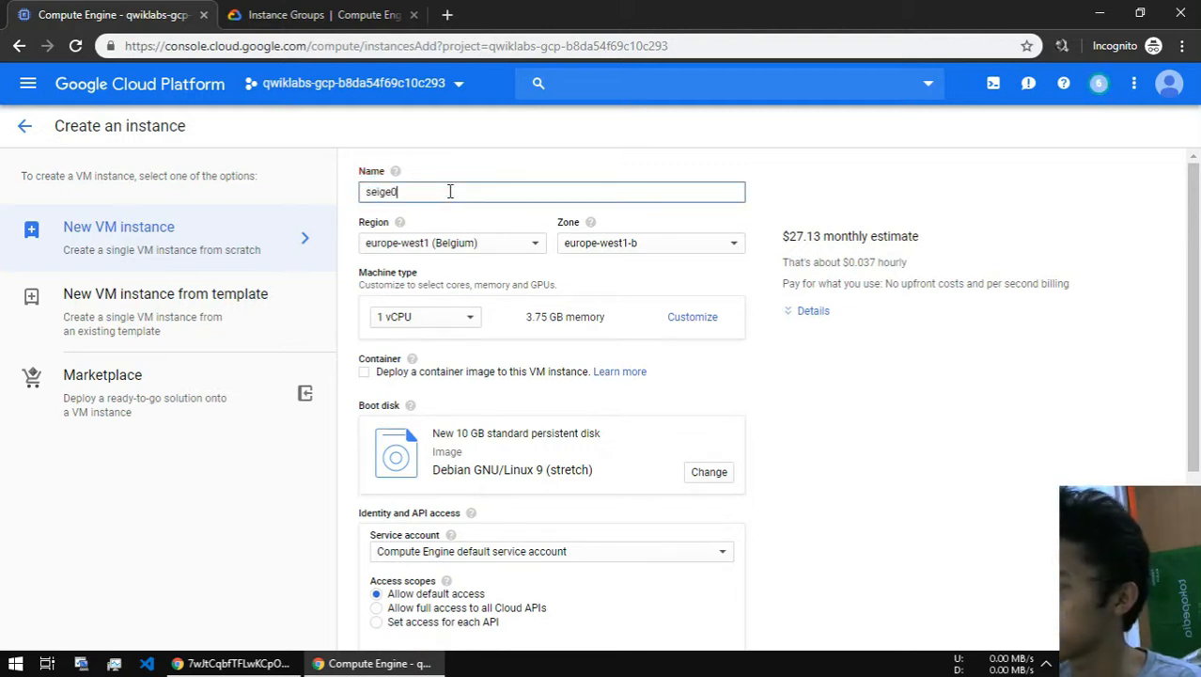
key(BackSpace)
text(-vm)
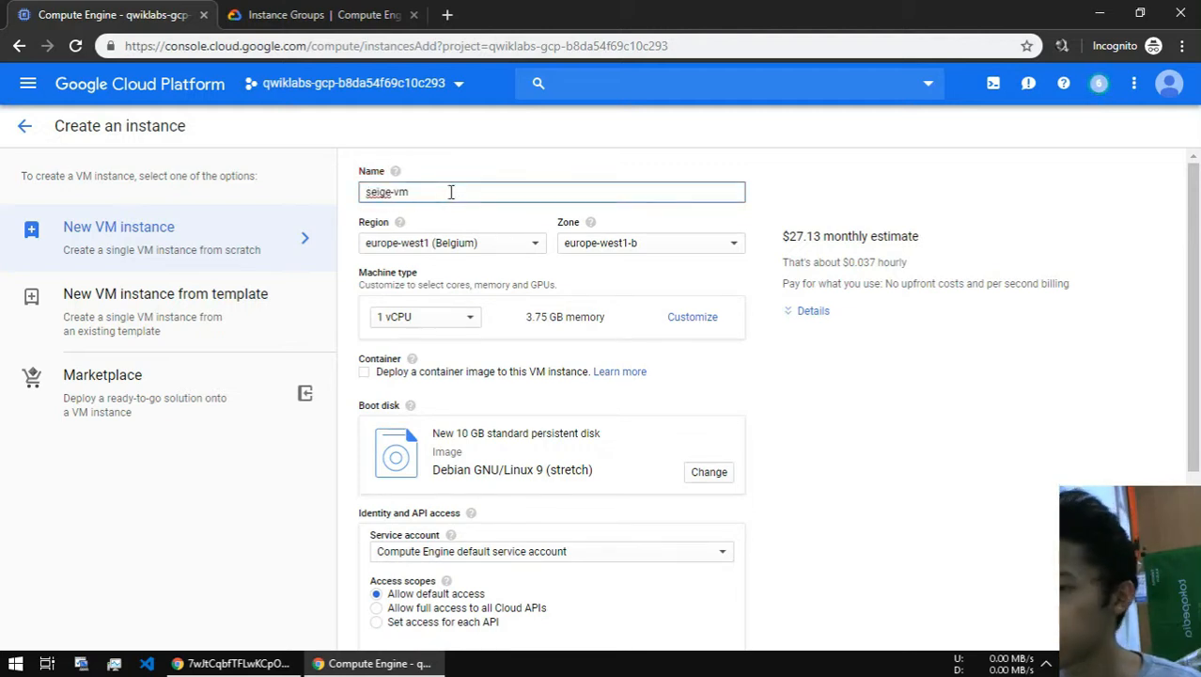
- Set the new instance's region to us-west1 (Oregon) and its zone to us-west1-b
click(457, 247)
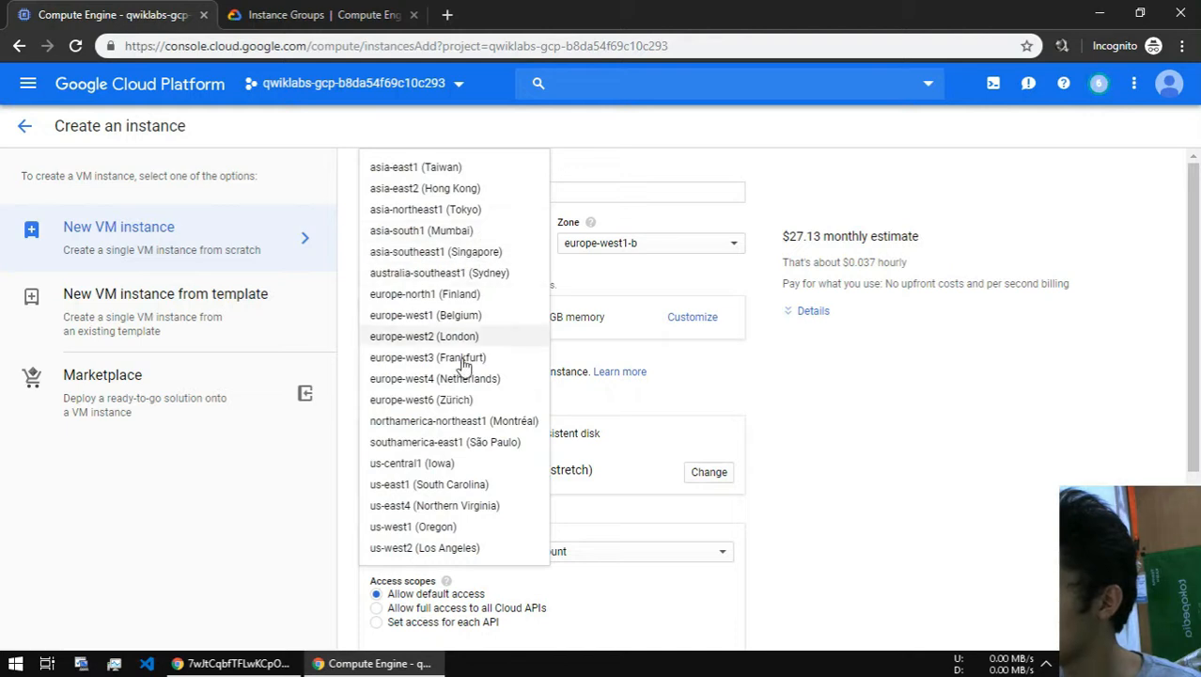
click(440, 526)
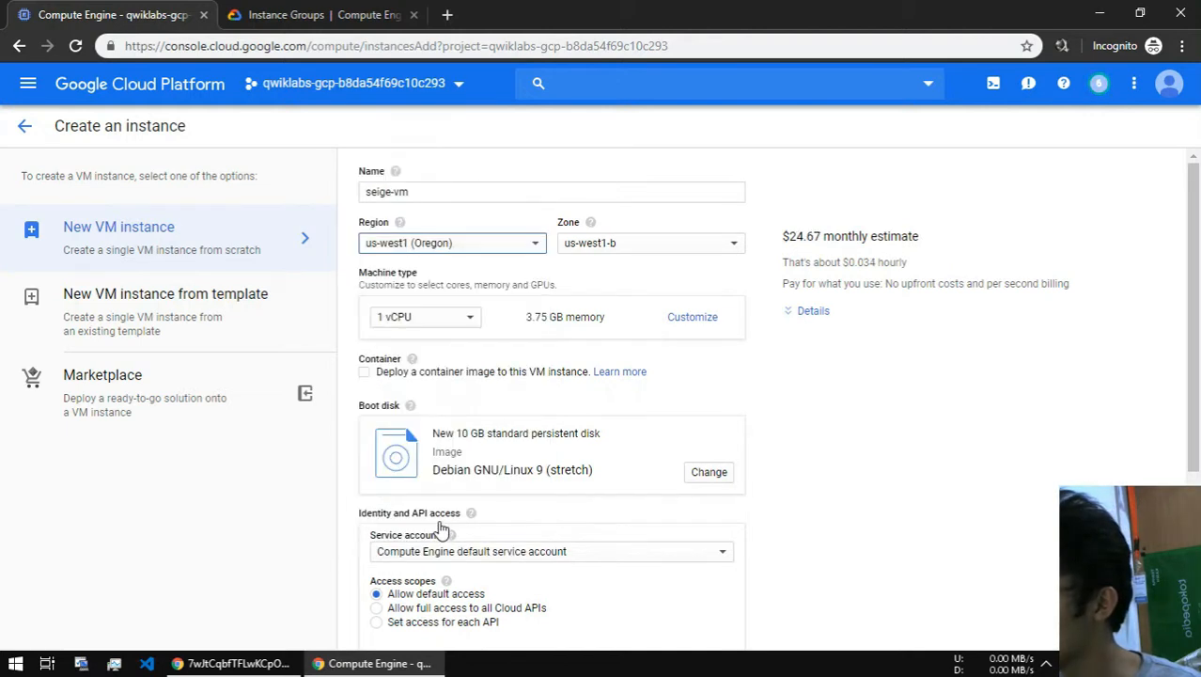
click(675, 250)
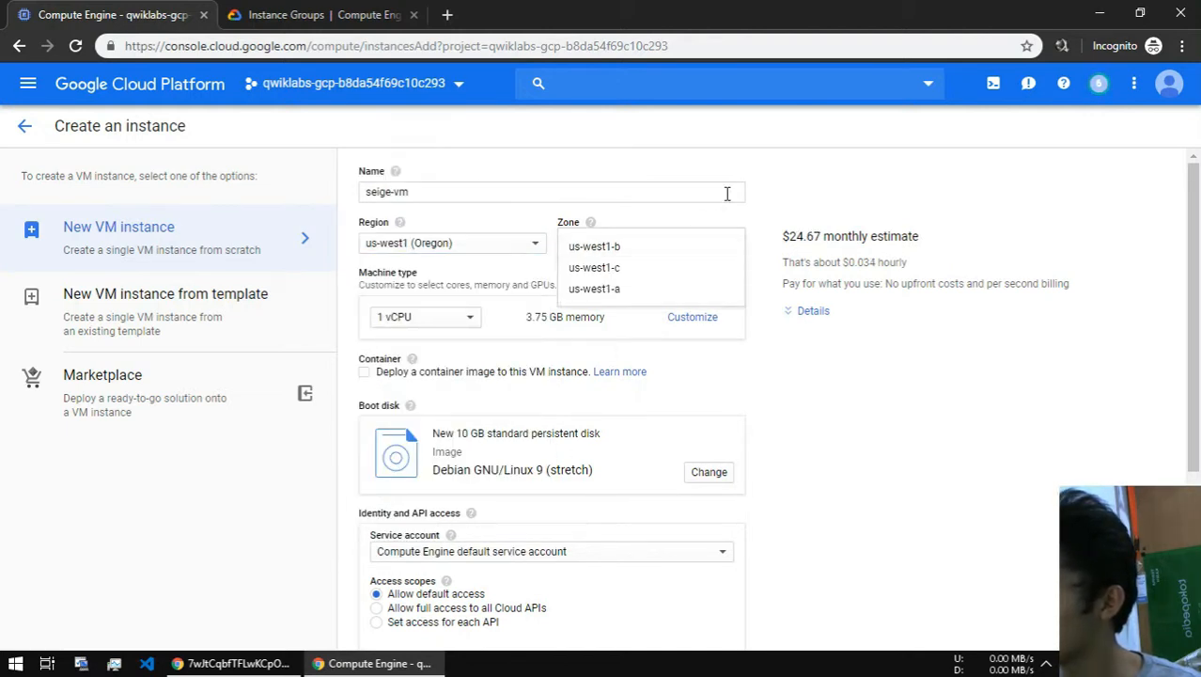
click(715, 239)
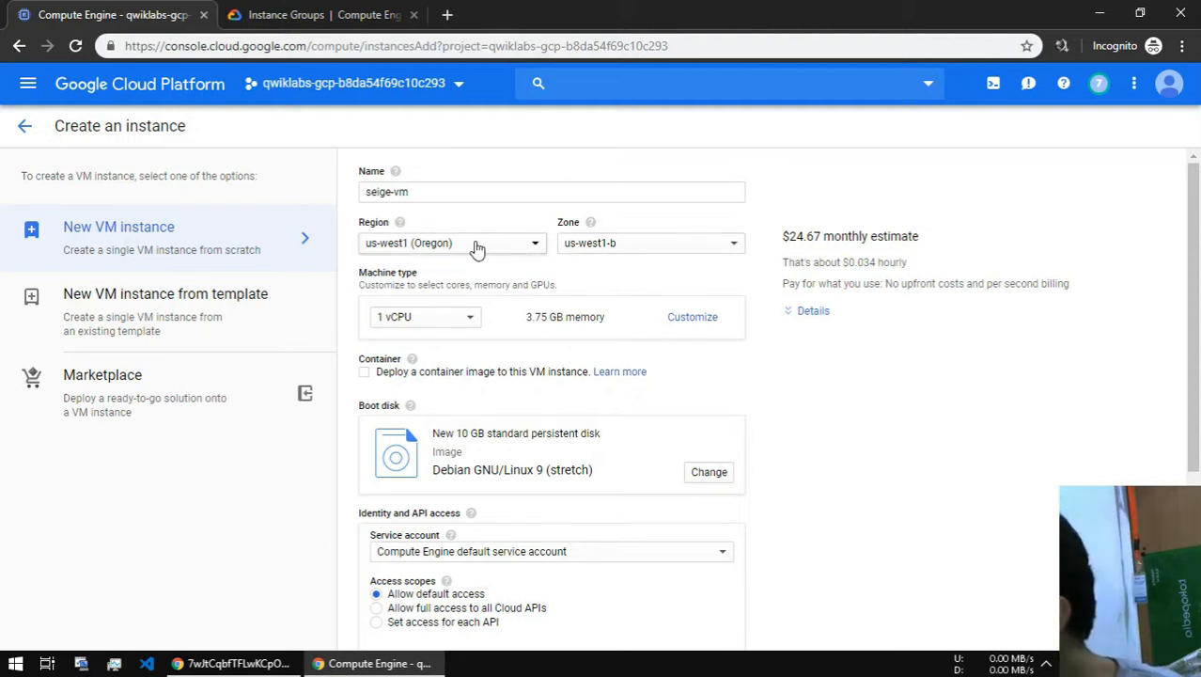
click(476, 246)
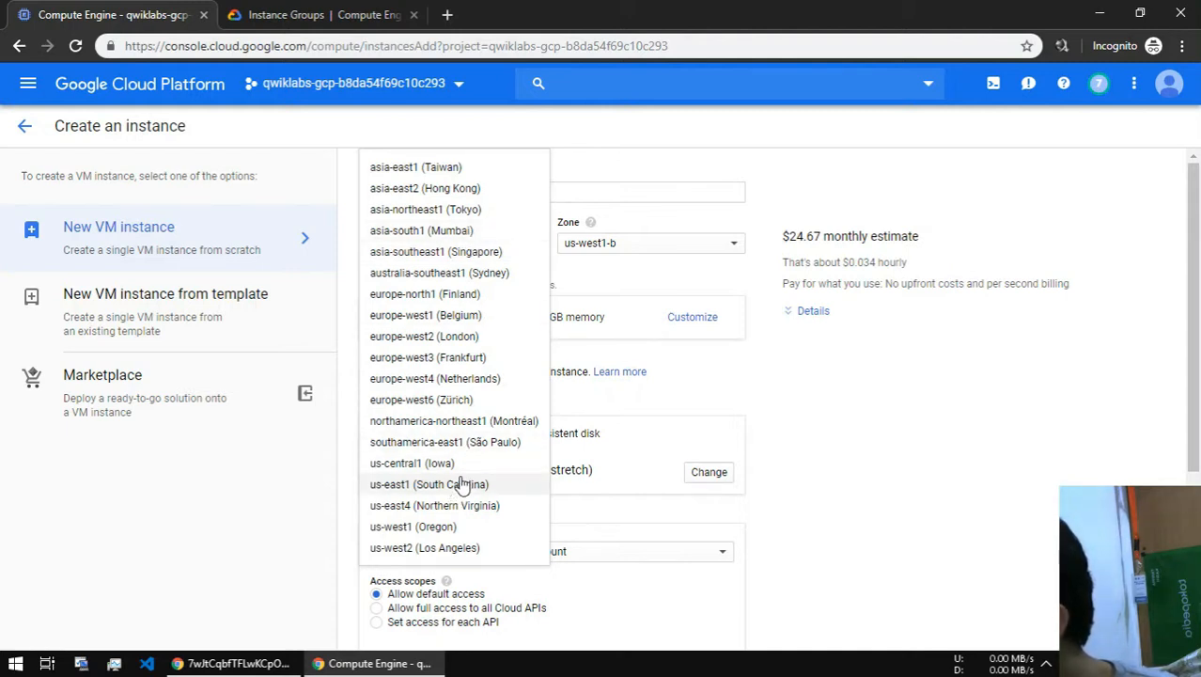
click(750, 207)
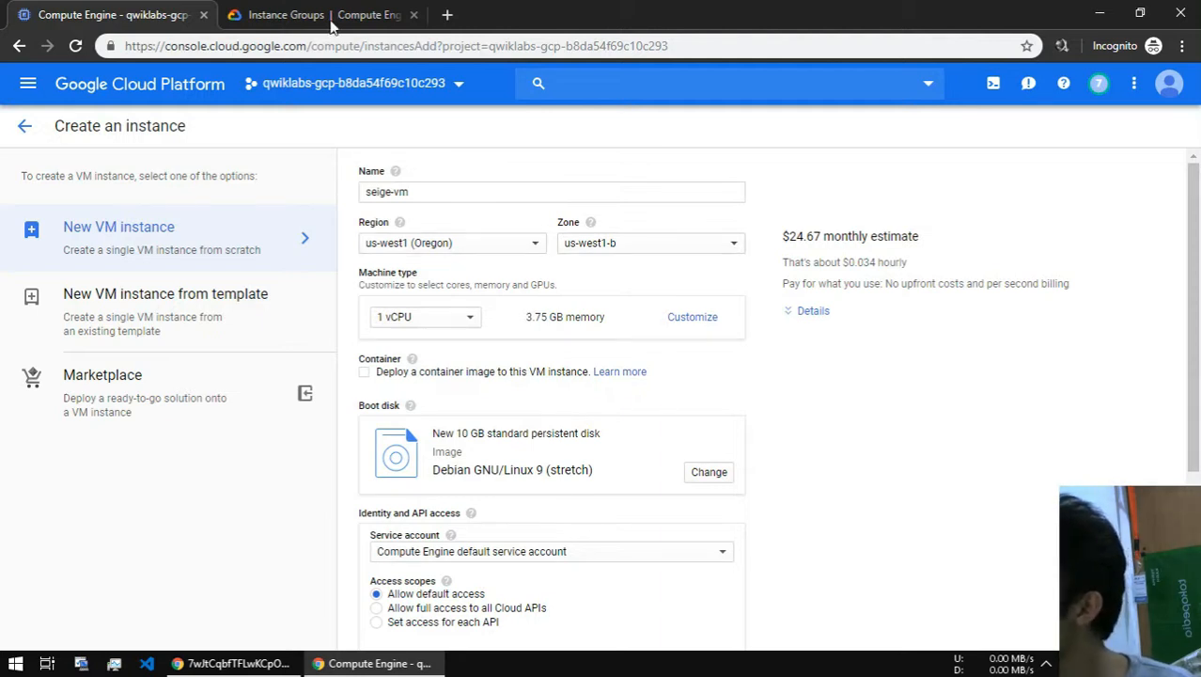
drag(854, 440, 913, 449)
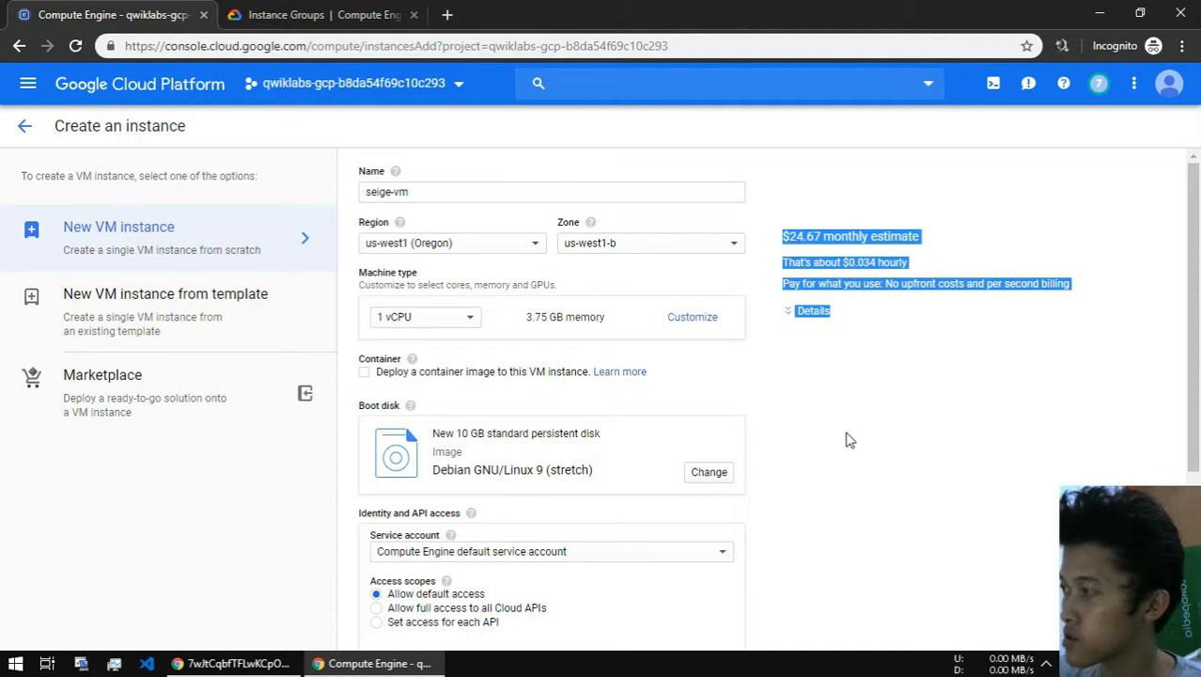
click(769, 340)
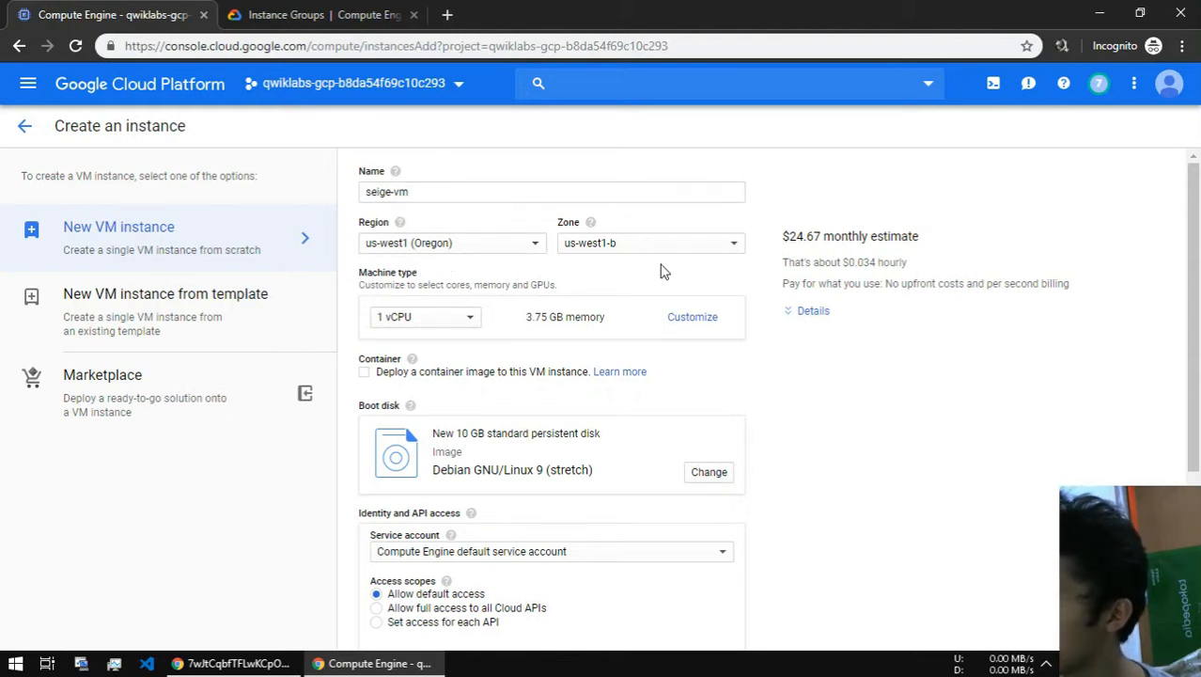
- Reselect zone us-west1-b and create the seige-vm instance with the default machine type, boot disk and access settings
click(590, 246)
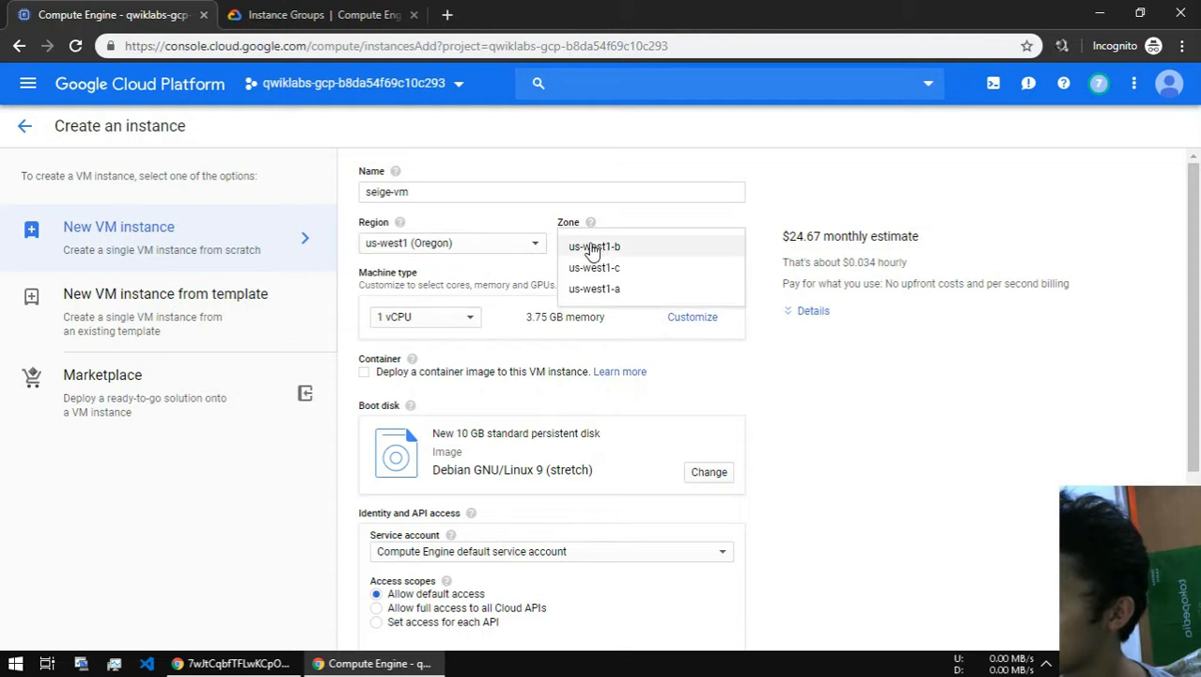
click(594, 248)
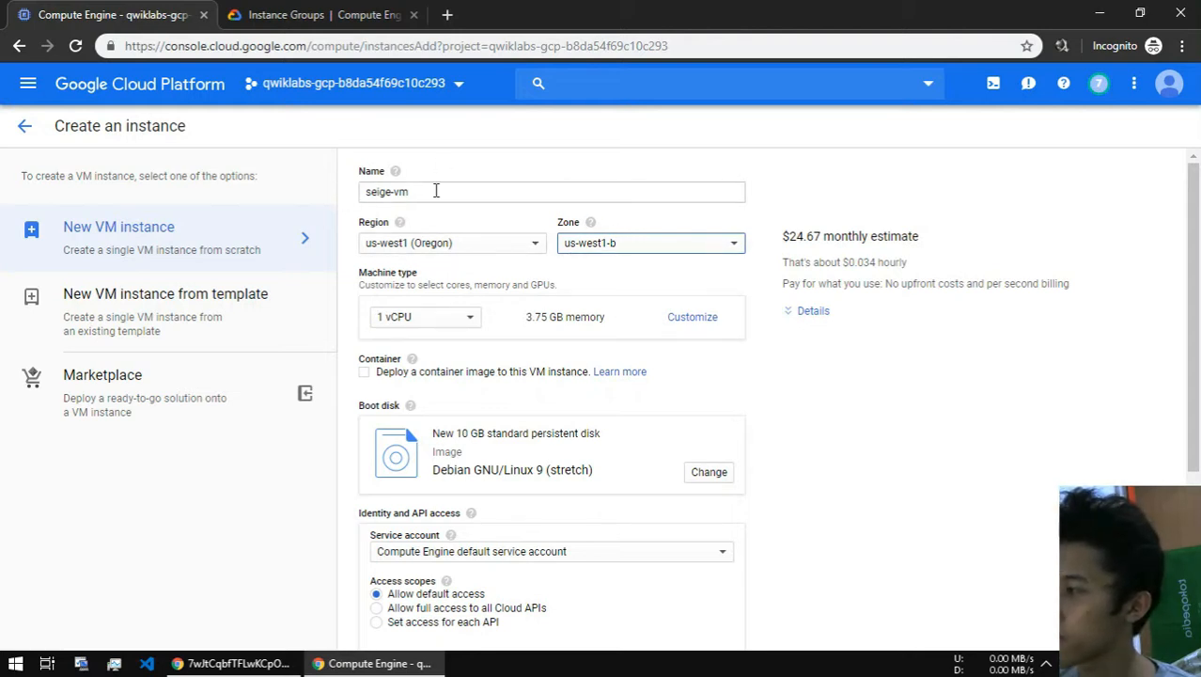
drag(435, 191, 322, 196)
click(448, 197)
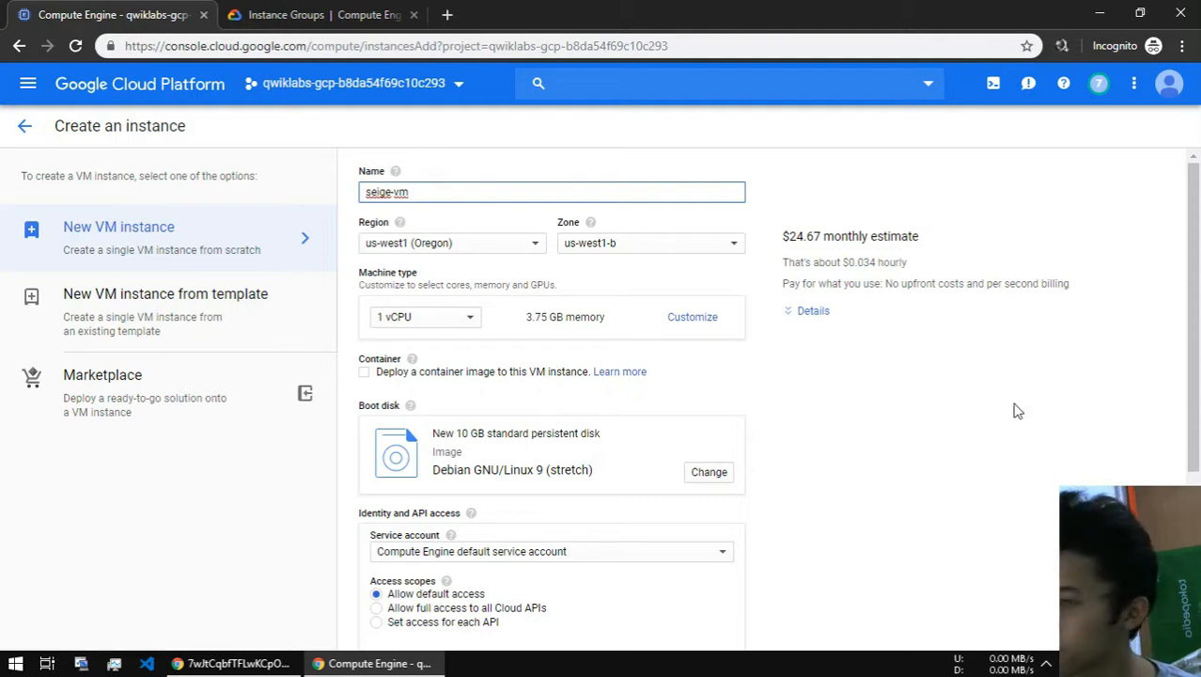
scroll(553, 405, down, 3)
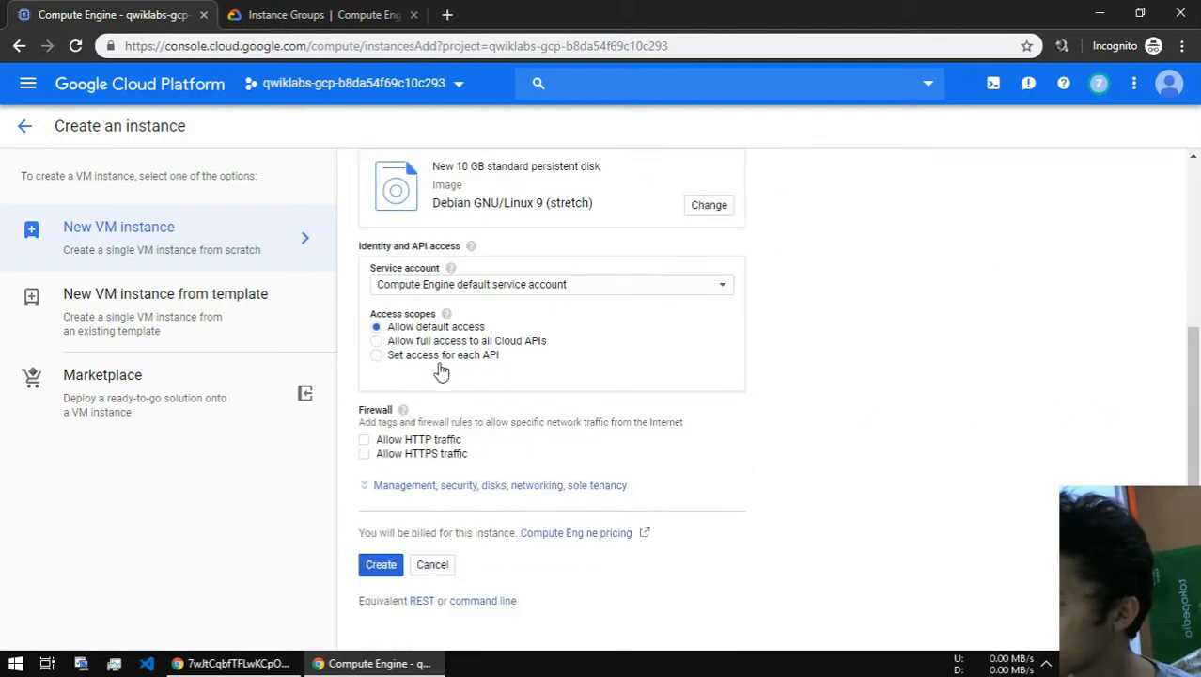
click(380, 563)
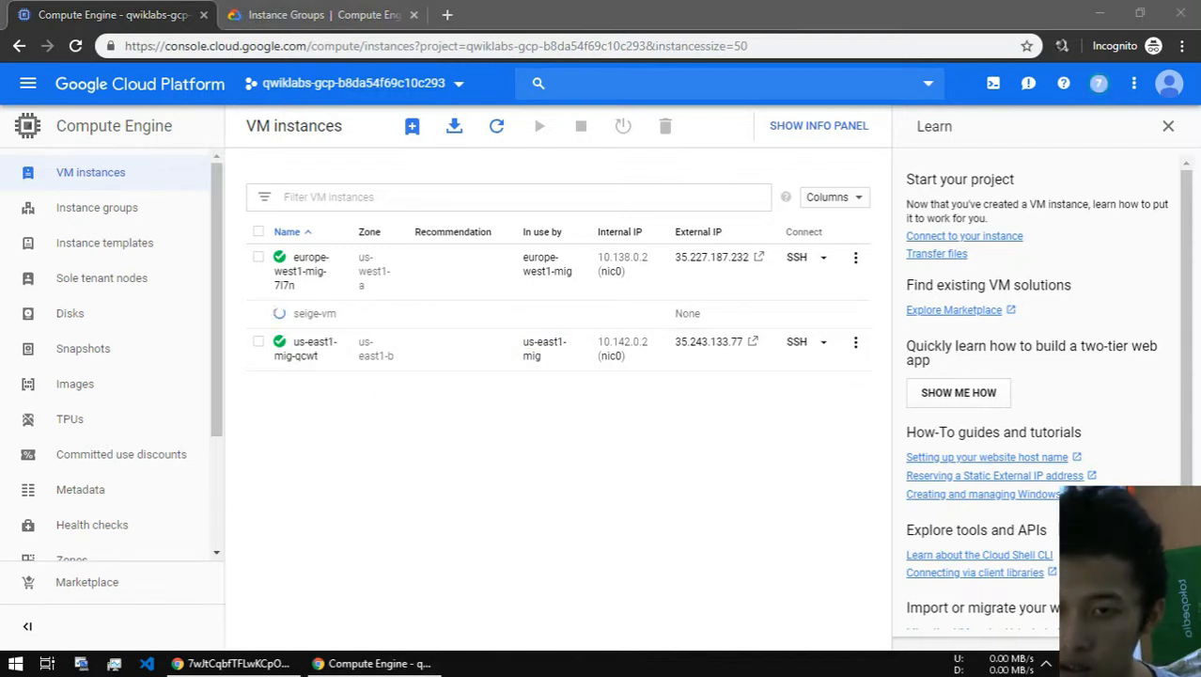
- Open an SSH session to the seige-vm instance in a browser window
key(alt+Tab)
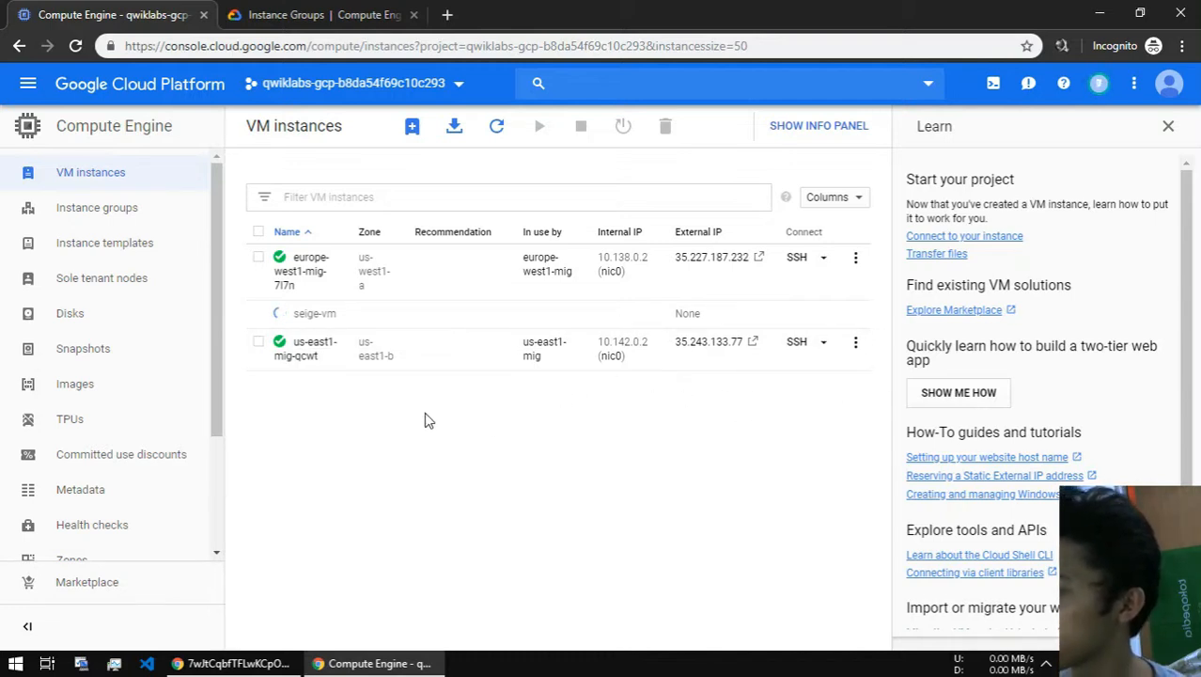
click(807, 316)
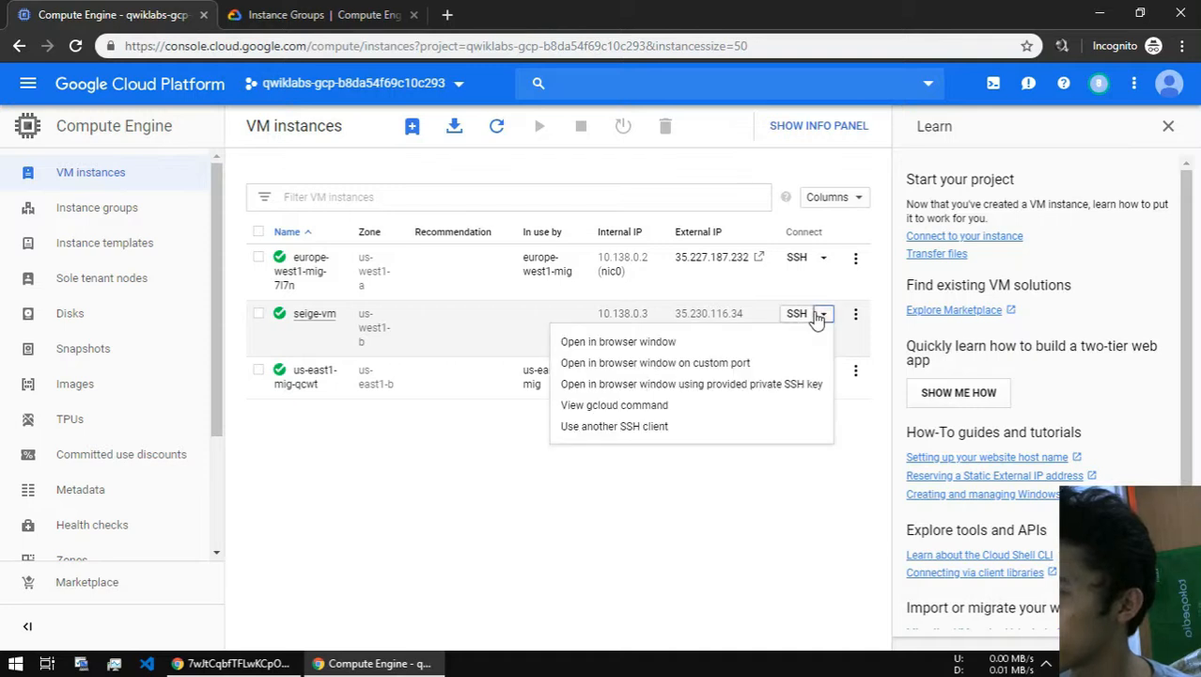
click(789, 316)
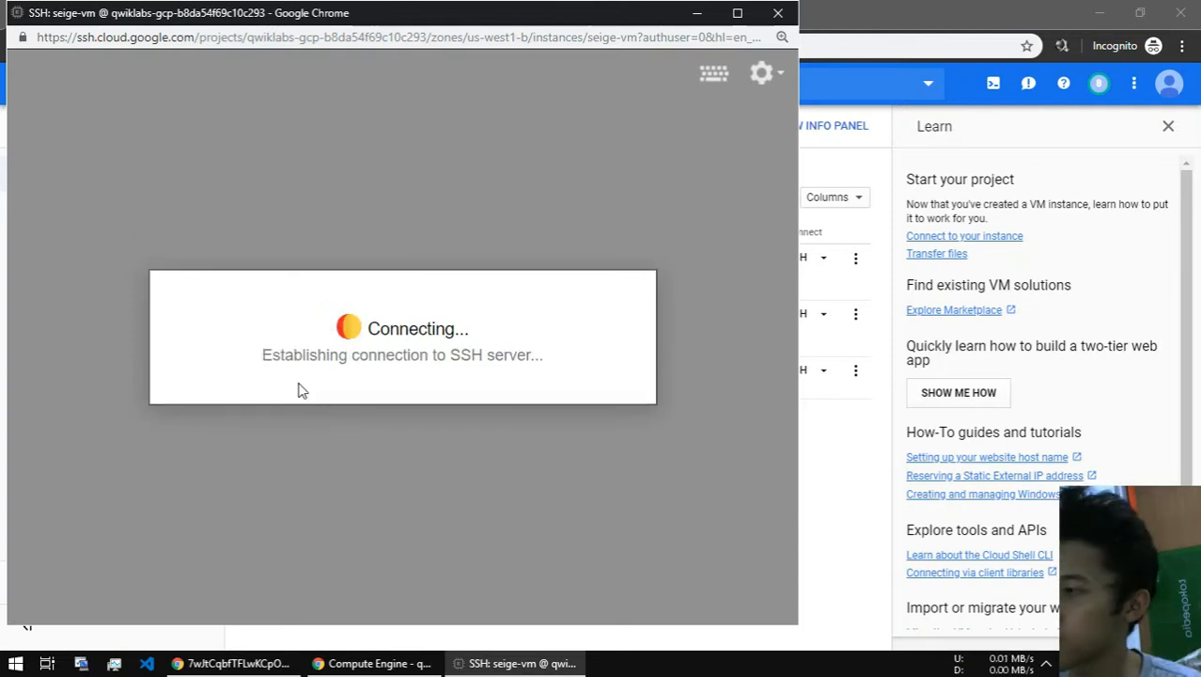
- Try to install siege on seige-vm by running apt-get install siege -y without root rights
text(apt-)
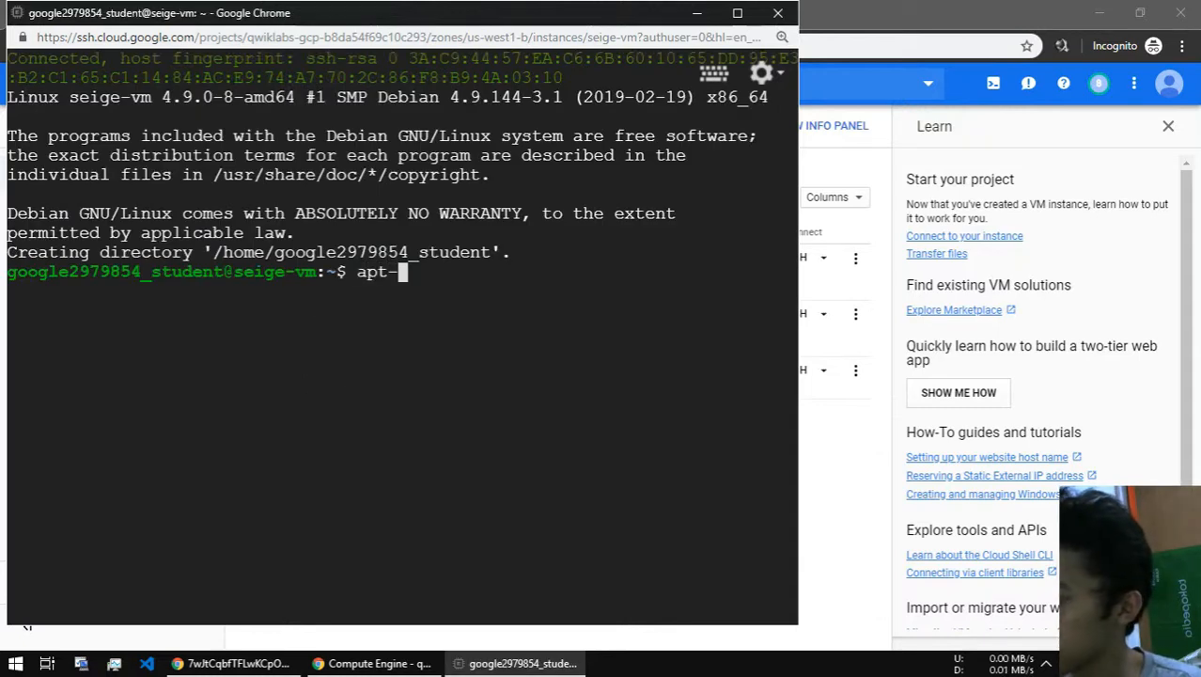
text(get install siege -y)
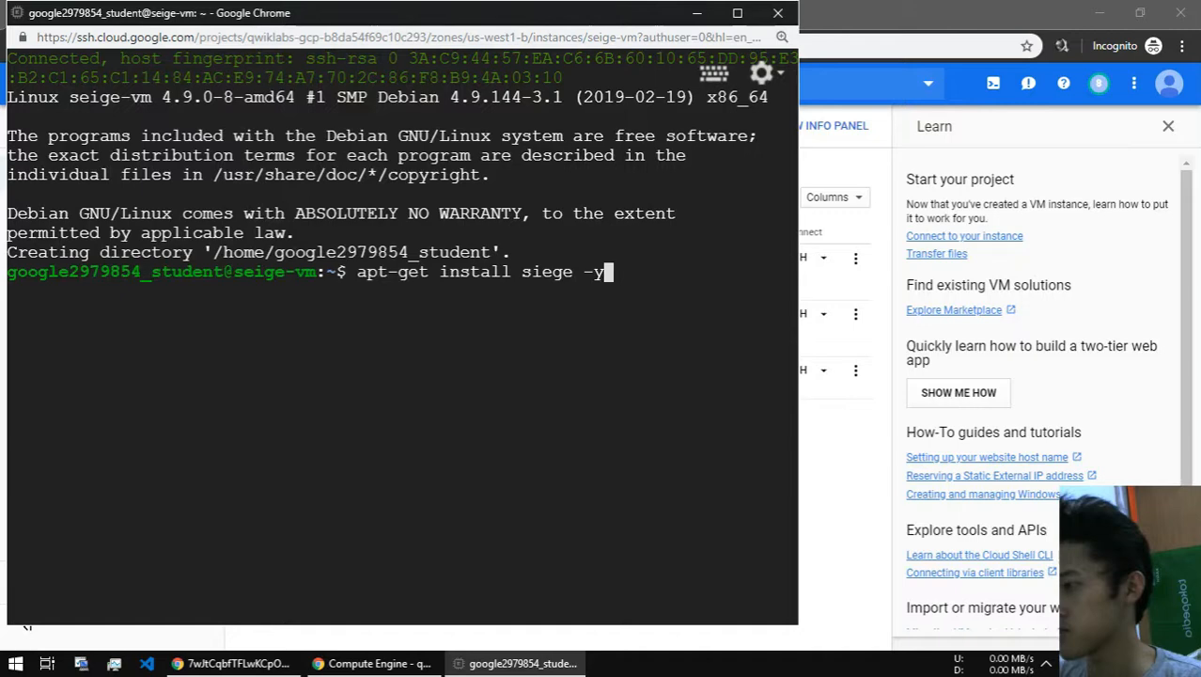
key(Return)
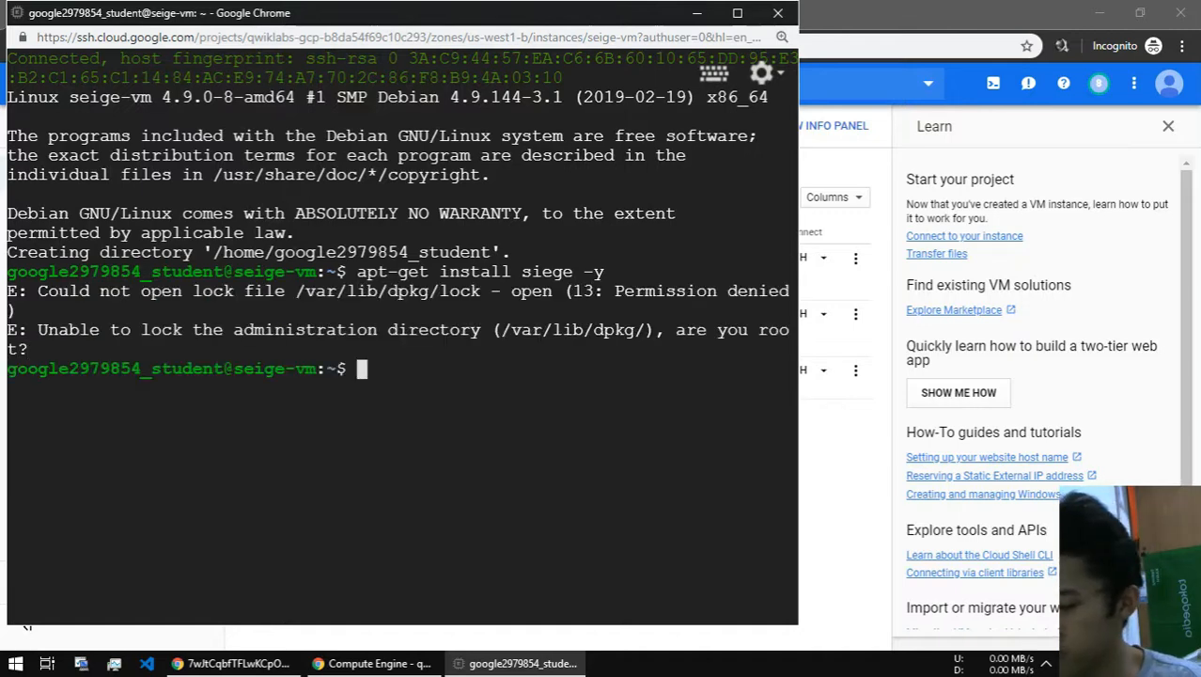
- Rerun the siege installation with root rights as sudo apt-get install siege -y
key(Up)
key(Home)
text(usd)
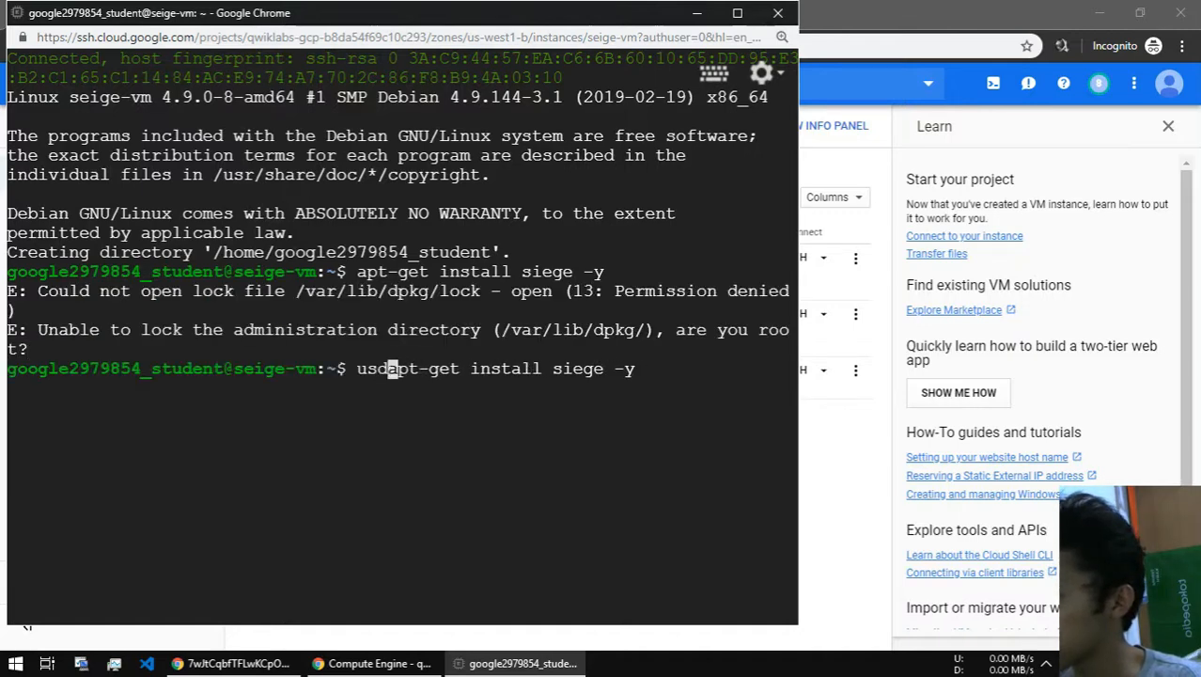
key(BackSpace)
key(BackSpace)
key(BackSpace)
text(su)
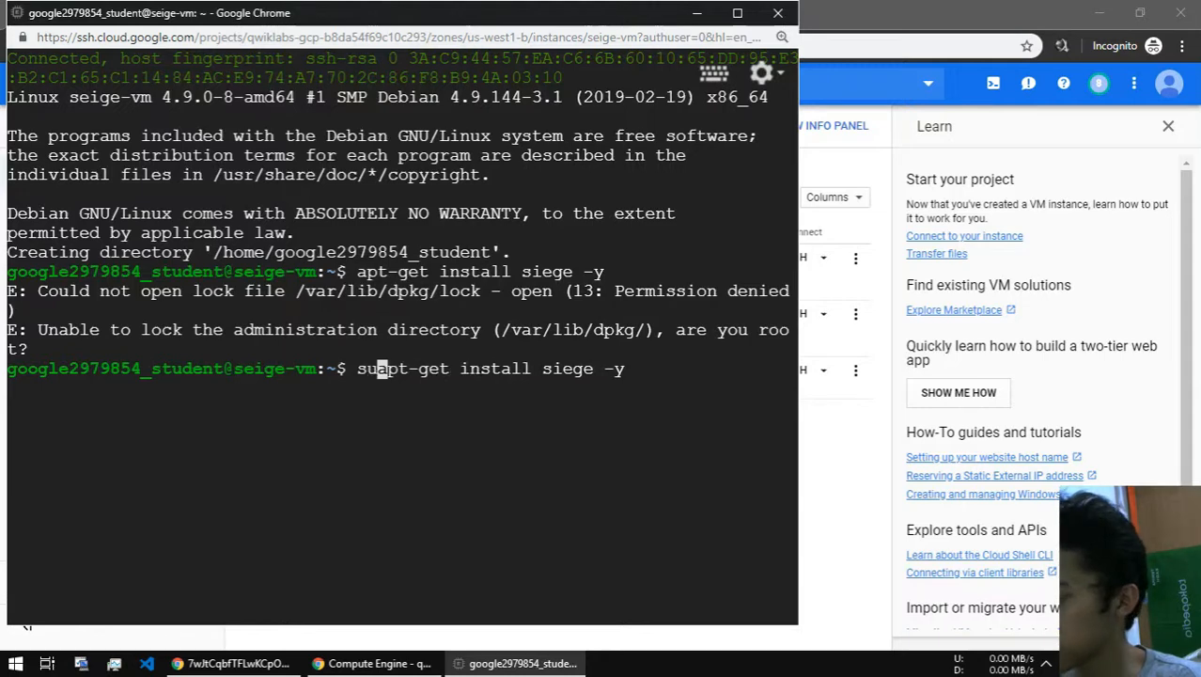
text(do)
key(Return)
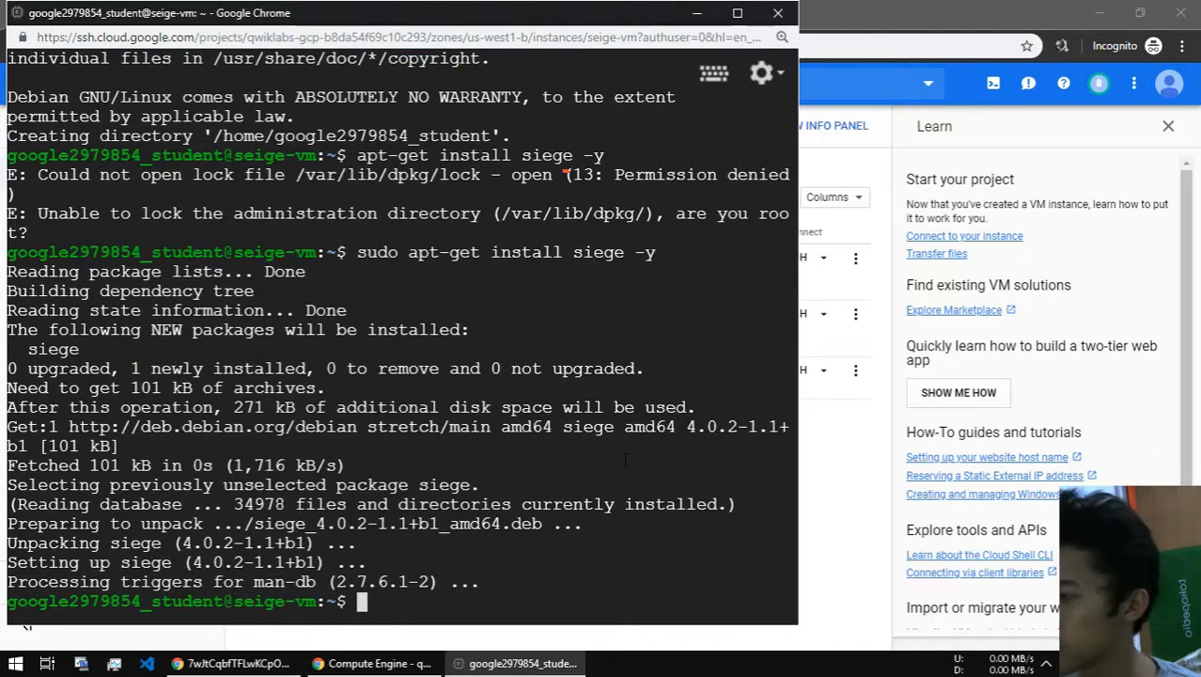
- Enter the beginning of the variable export command, export LB_IP=[, at the seige-vm prompt without running it
text(expo)
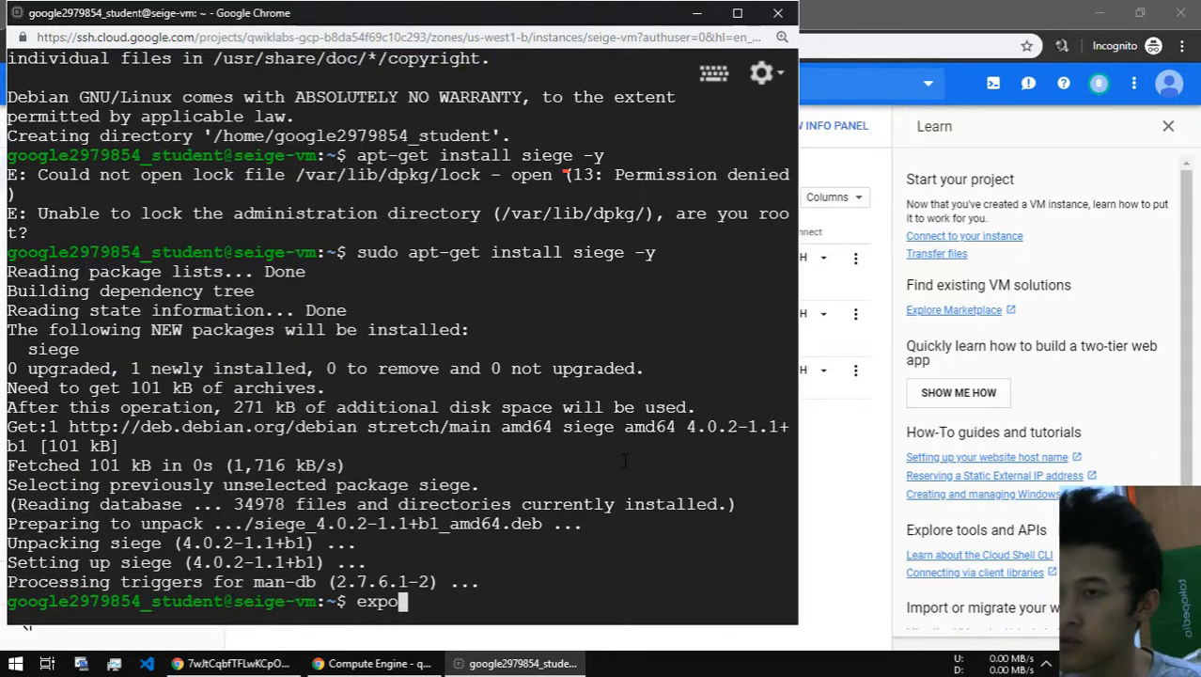
text(rt)
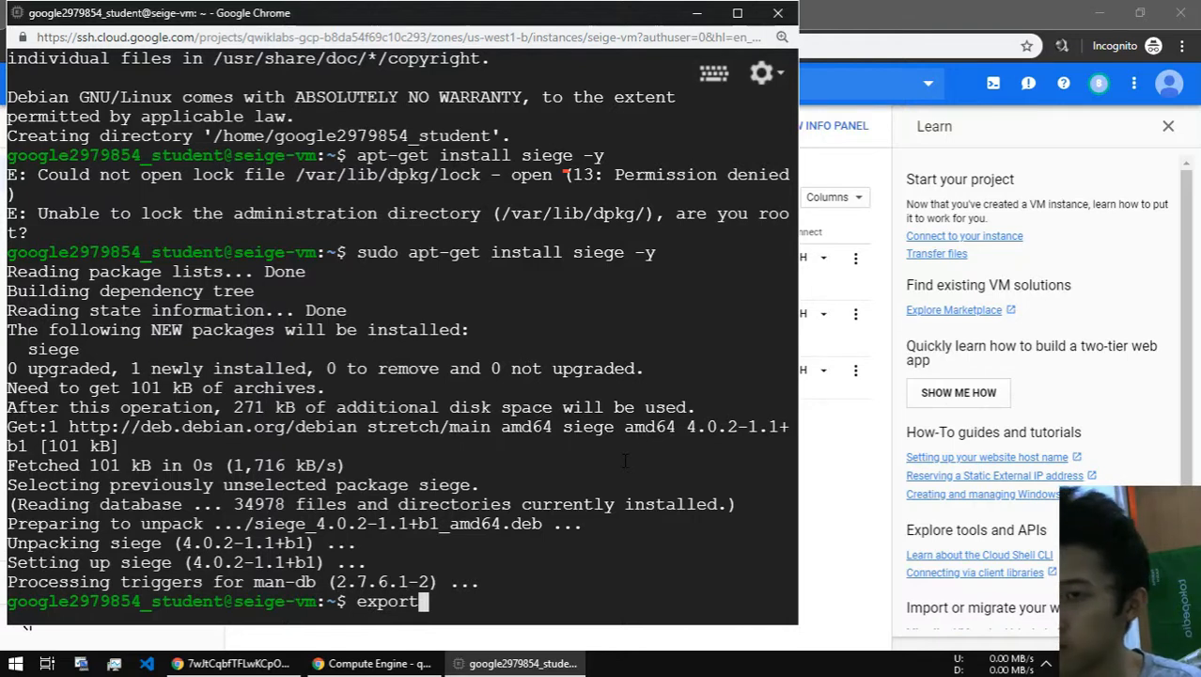
text( LB)
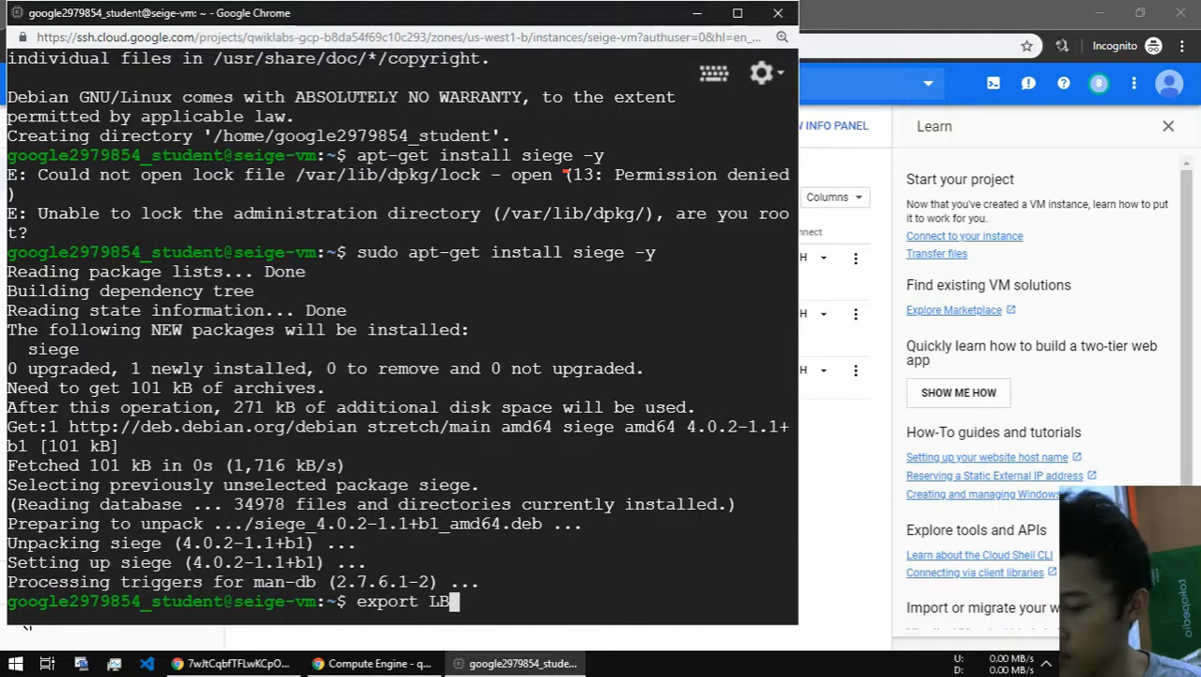
text(_IP)
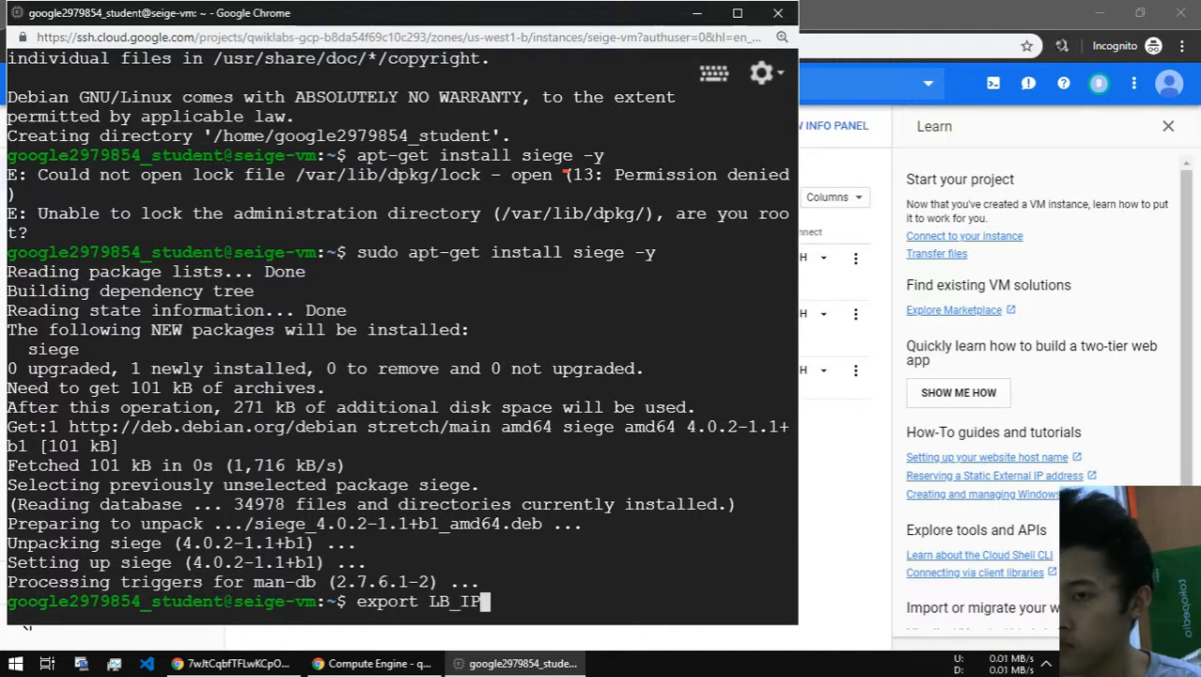
text(=[)
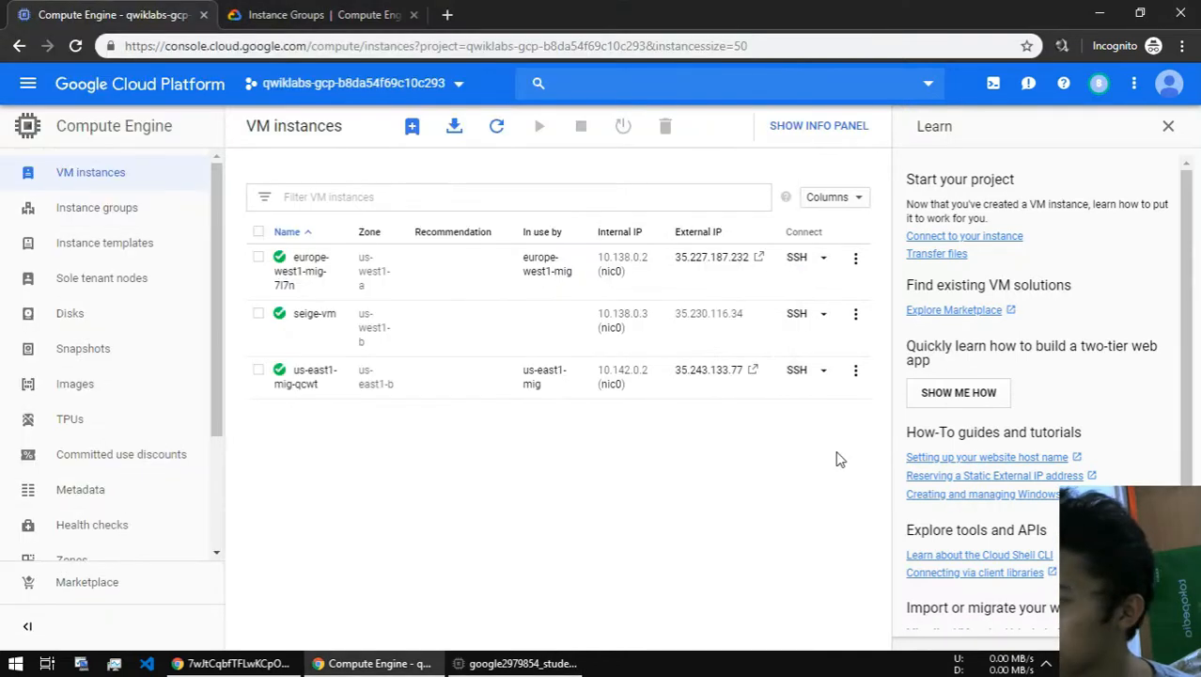
- Return to the Google Cloud console window and go to the Load balancing page of Network services
click(839, 455)
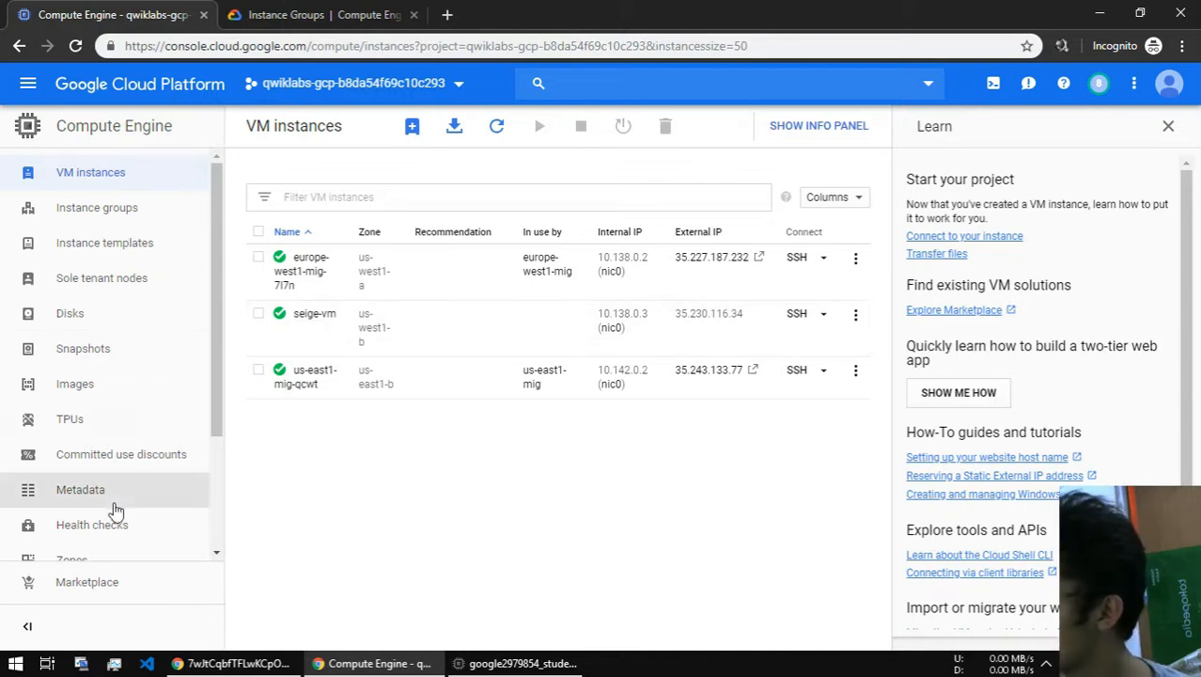
scroll(132, 484, down, 2)
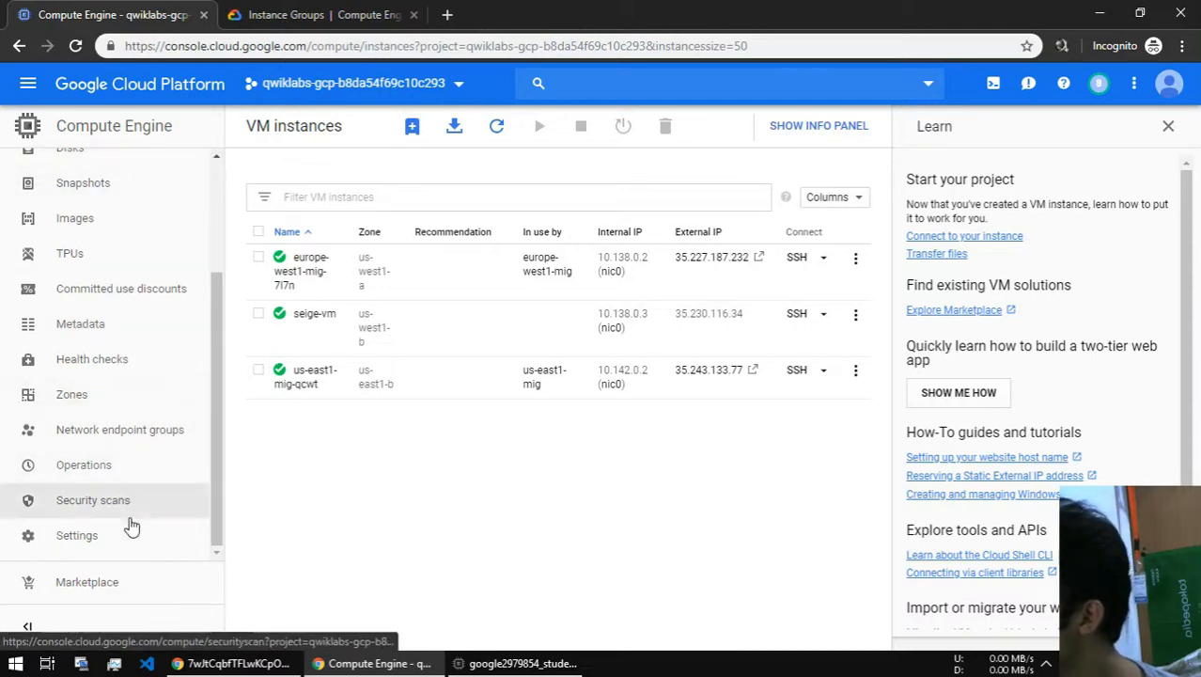
click(28, 90)
scroll(126, 451, down, 2)
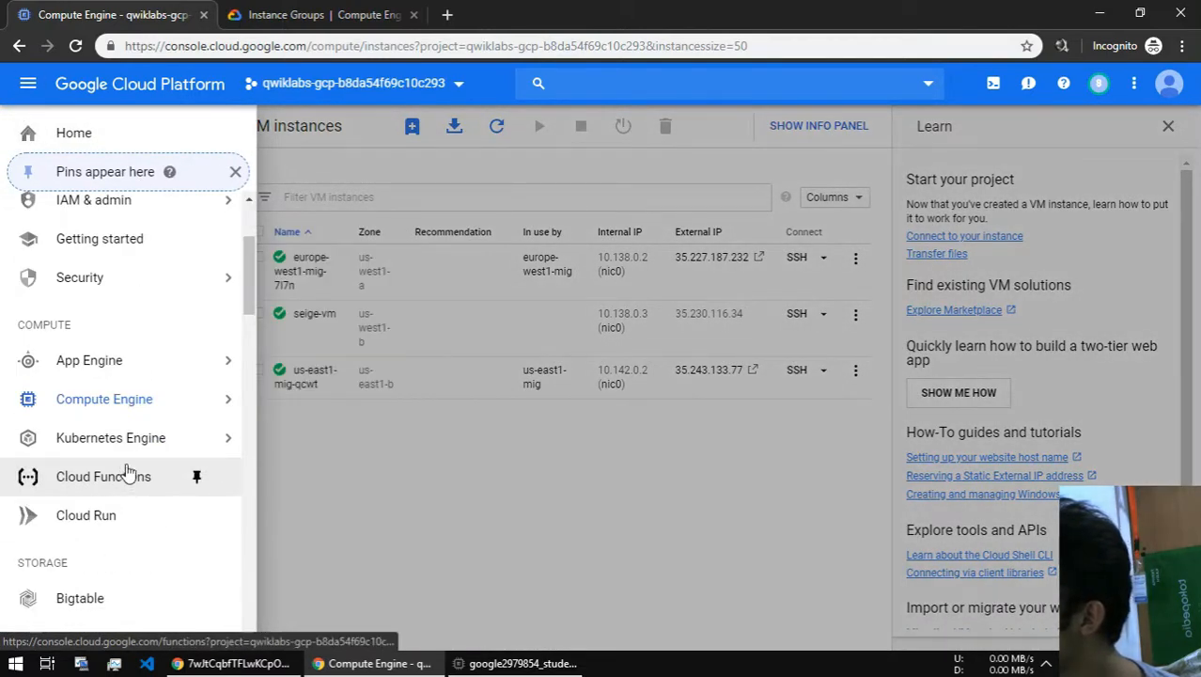
scroll(131, 465, down, 3)
scroll(141, 470, down, 2)
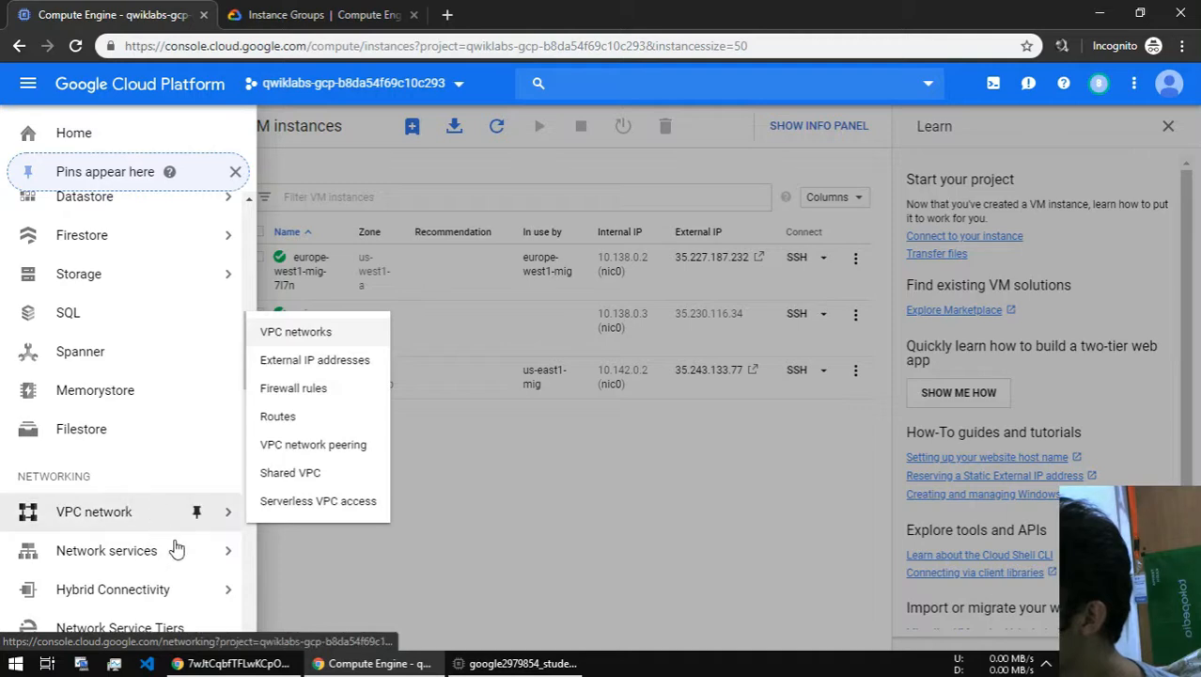
mouse_move(187, 595)
mouse_move(229, 551)
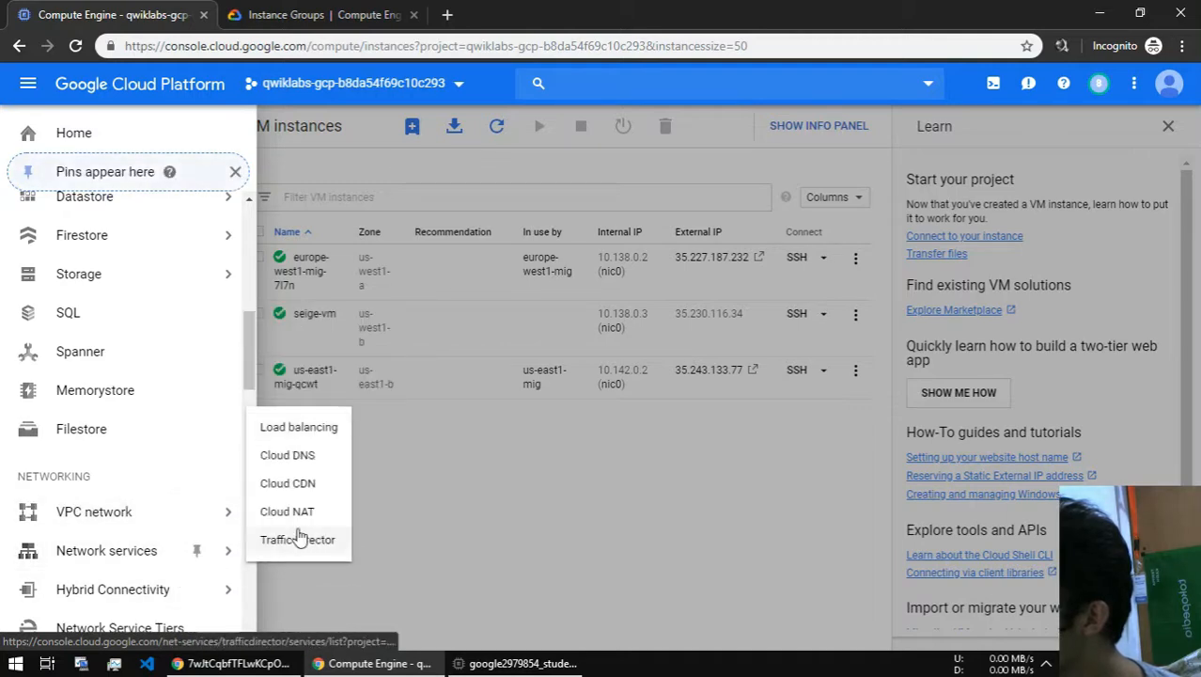
click(273, 430)
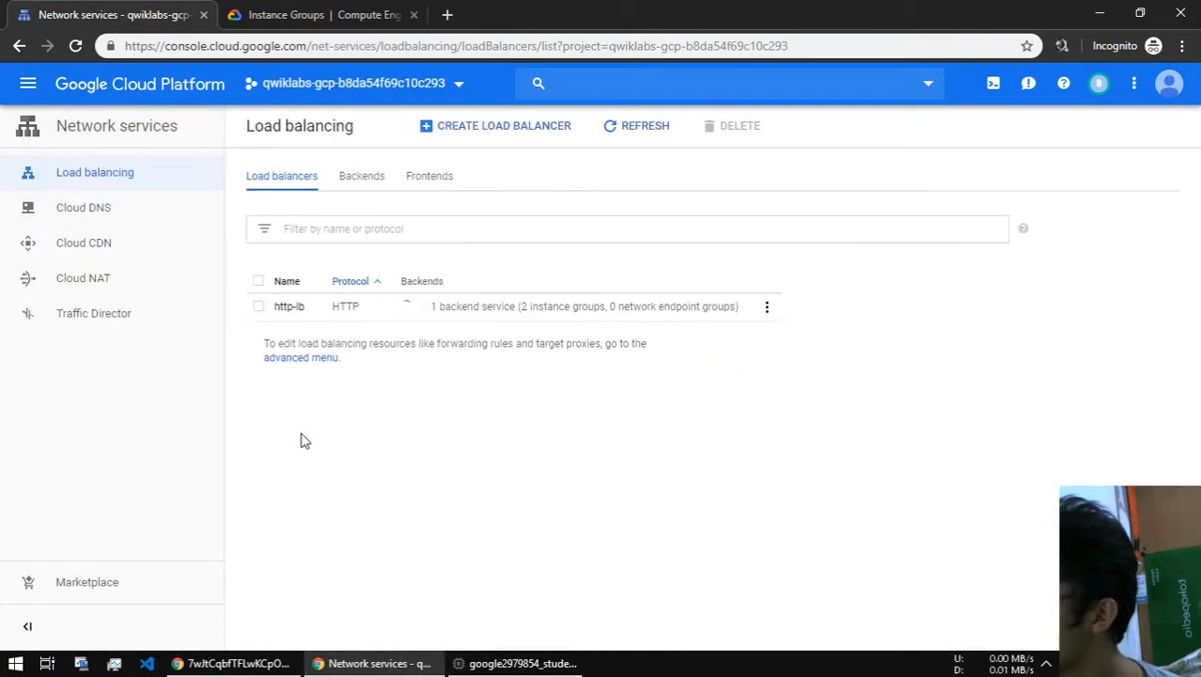
- Open the details of the http-lb load balancer
click(766, 308)
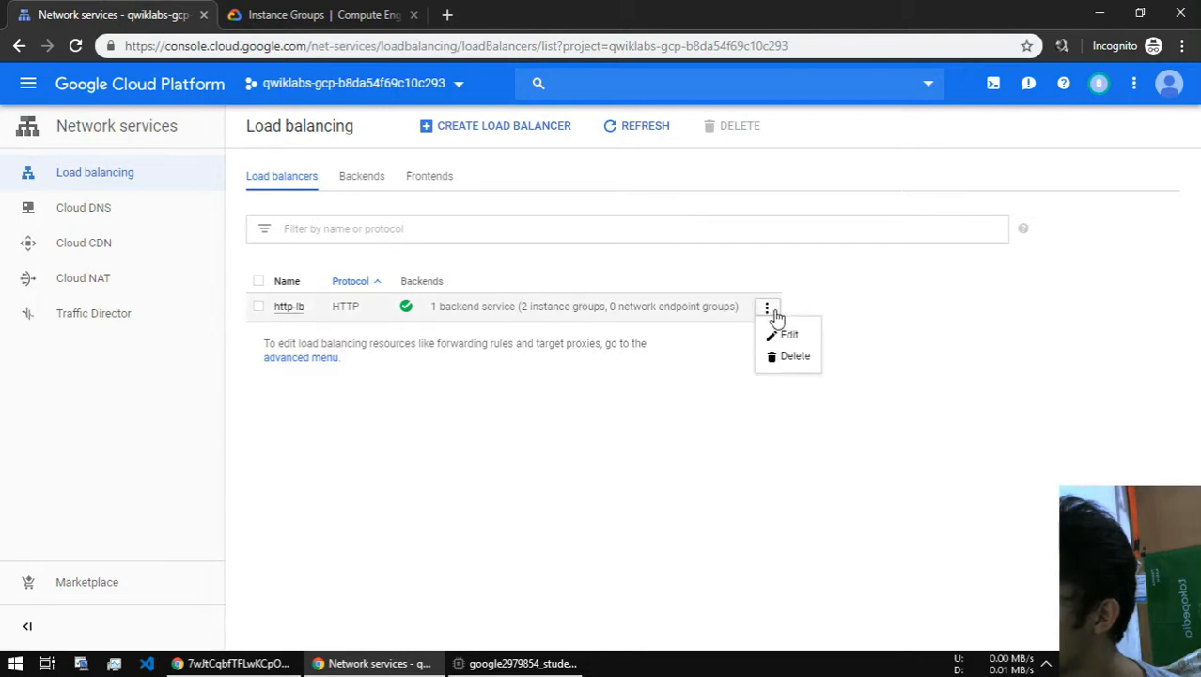
click(965, 339)
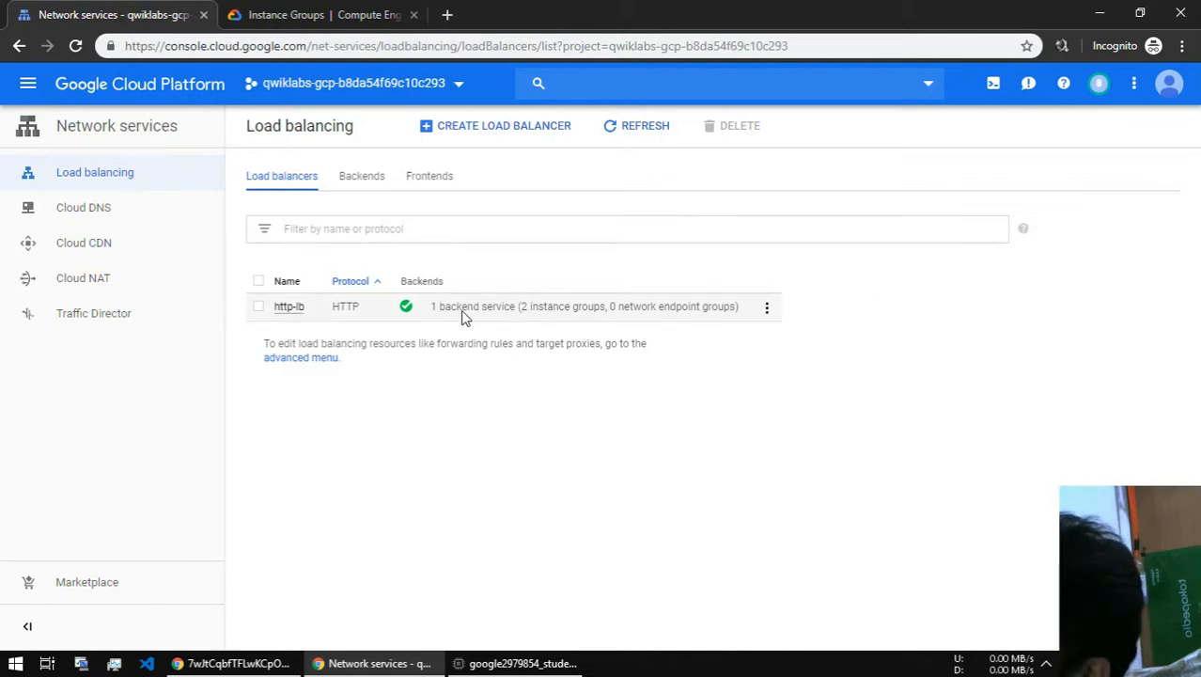
click(290, 309)
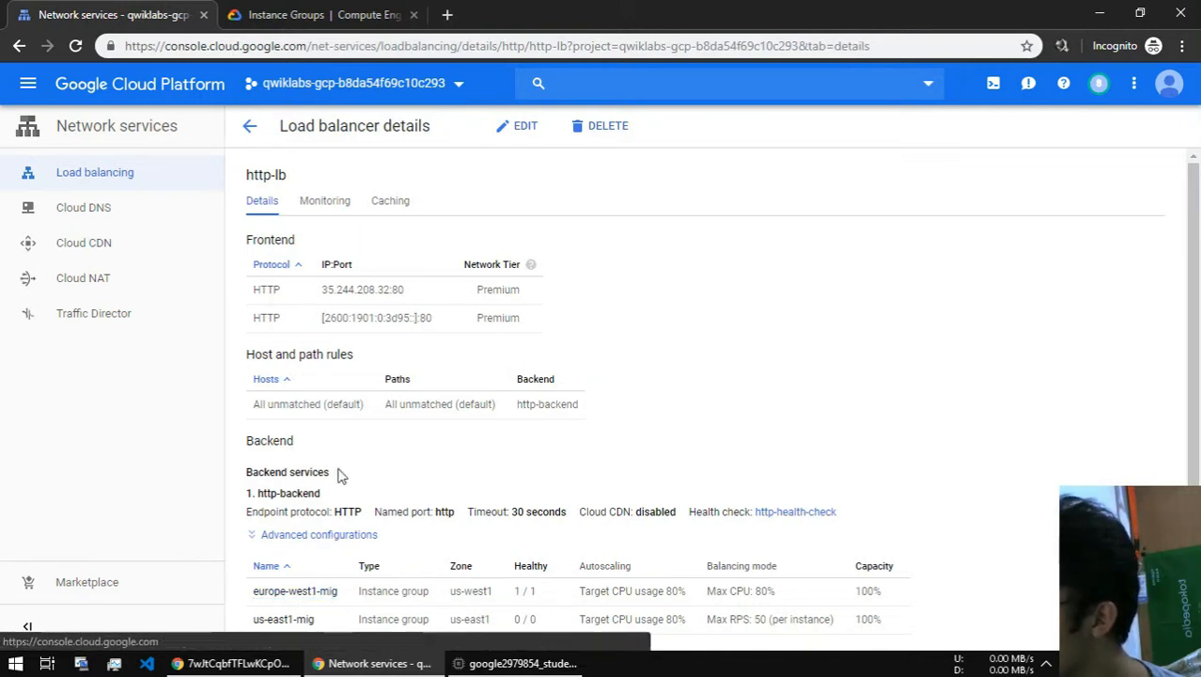
- Copy http-lb's IPv4 frontend address 35.244.208.32 without its port number
triple_click(368, 289)
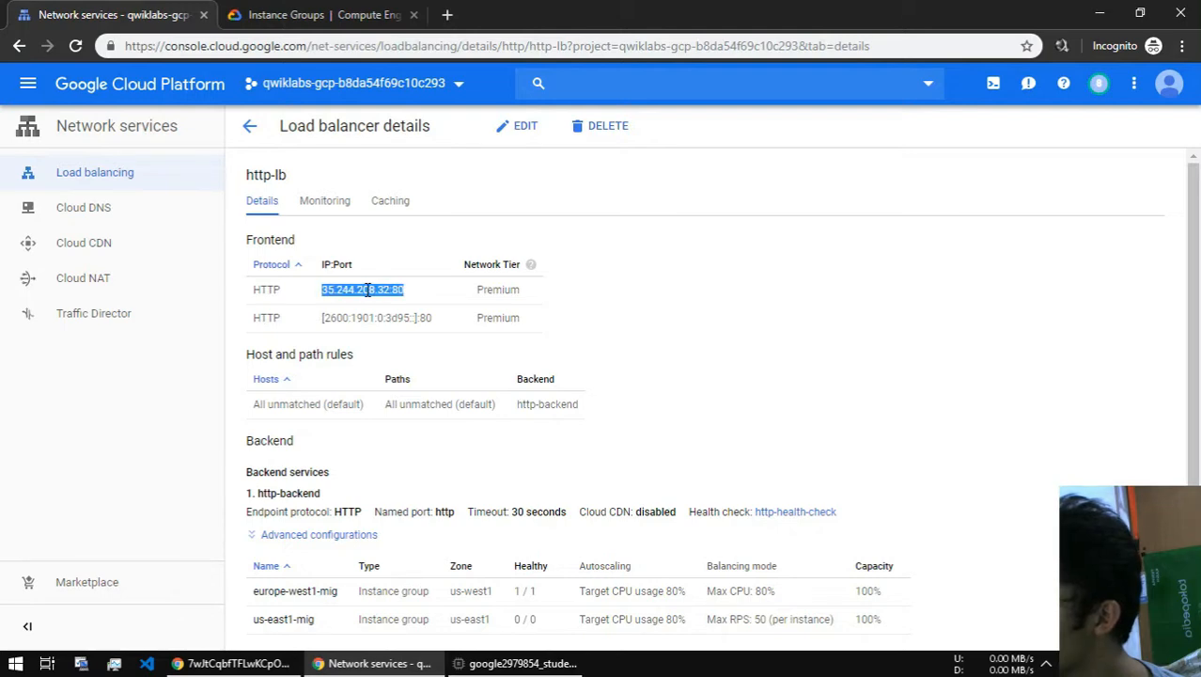
right_click(367, 289)
click(366, 289)
right_click(344, 290)
double_click(333, 292)
right_click(332, 292)
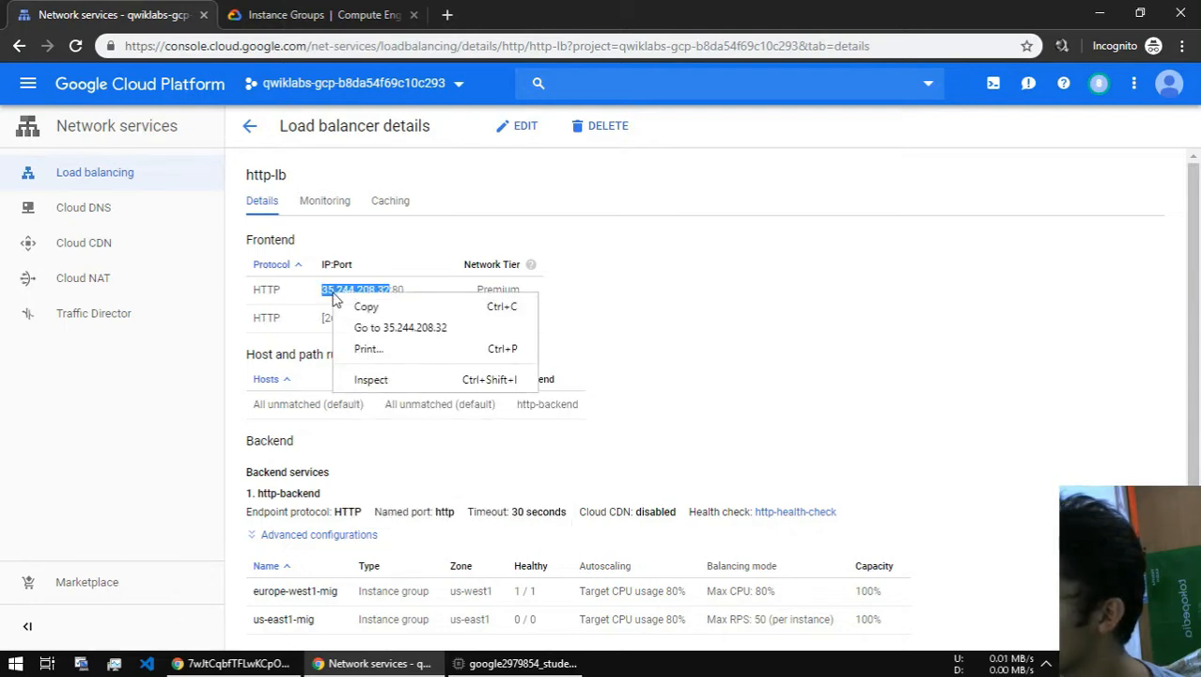
click(342, 308)
- Switch back to the seige-vm SSH window, complete the command as export LB_IP=[35.244.208.32] and run it
click(496, 663)
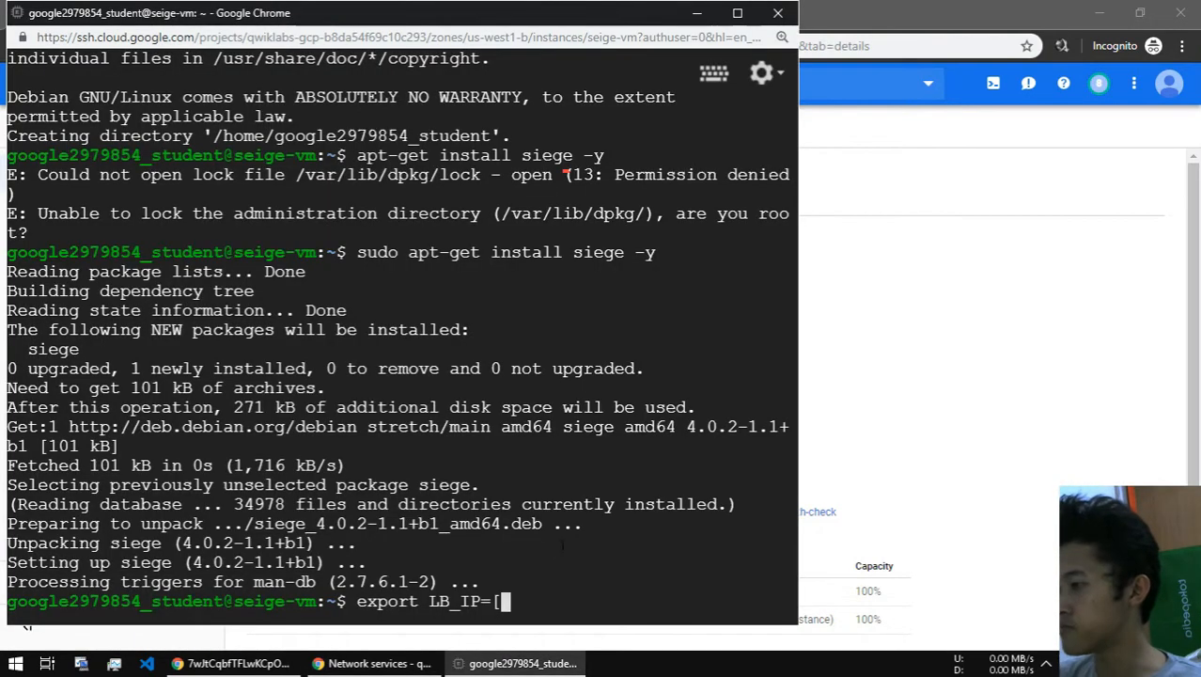
scroll(982, 376, down, 1)
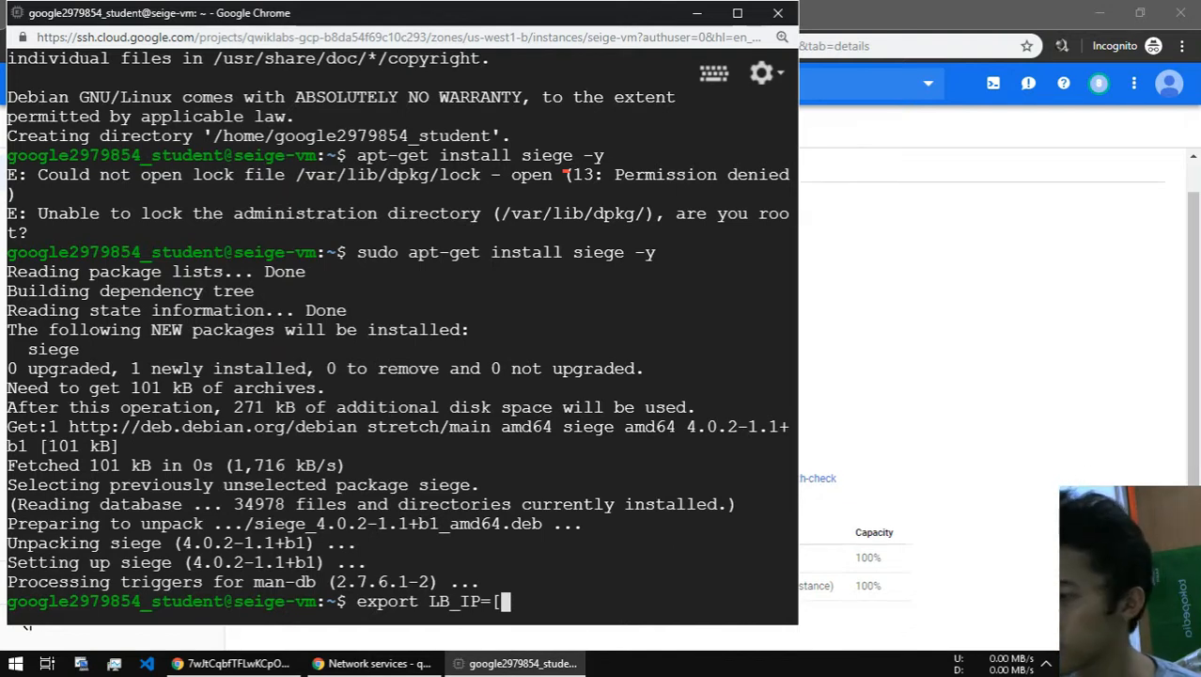
key(ctrl+v)
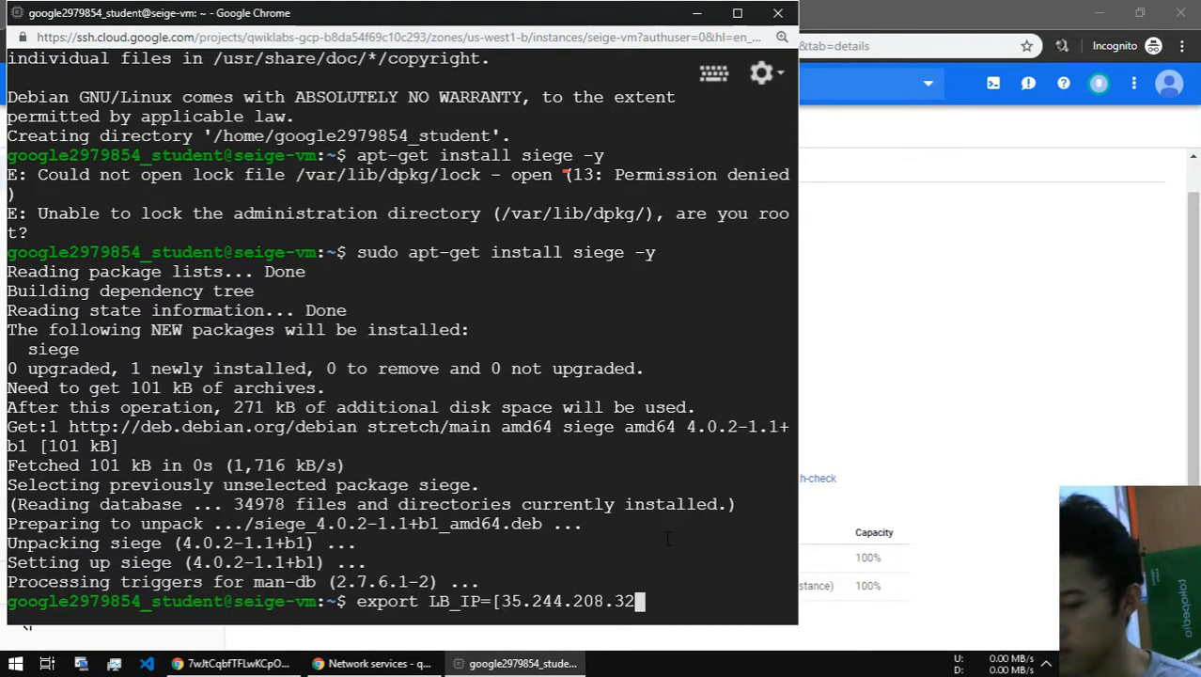
text(])
key(Return)
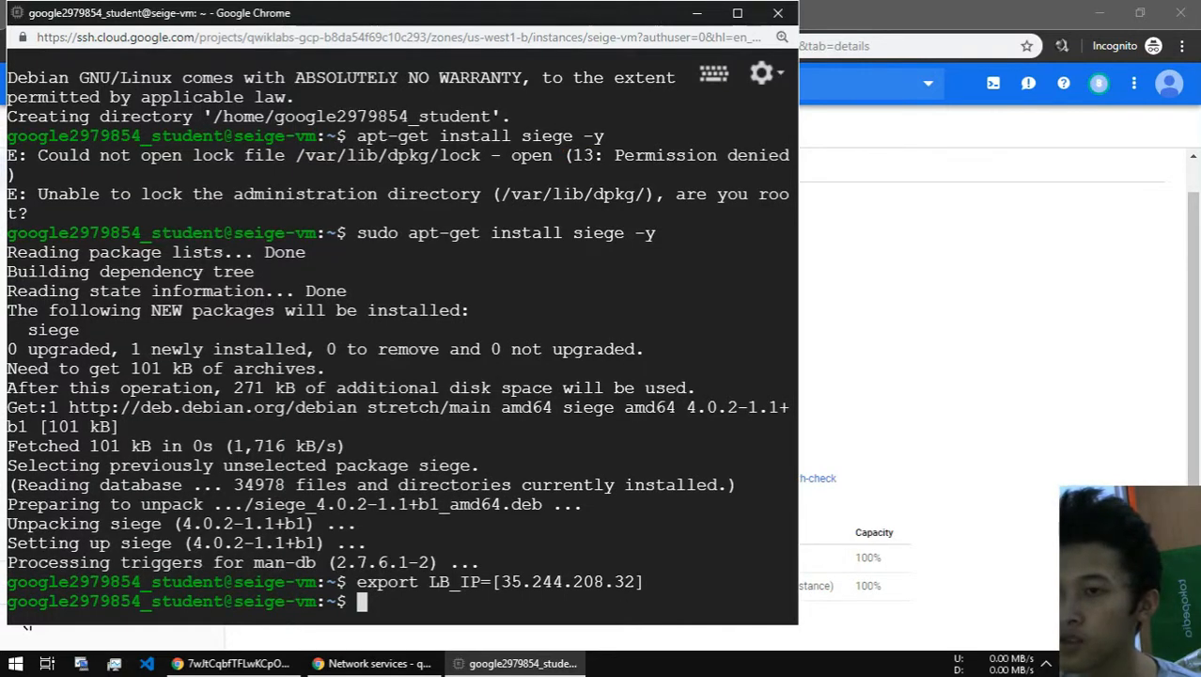
- Minimize the SSH window, test the address 35.244.208.32 in a new browser tab and close that tab
click(697, 9)
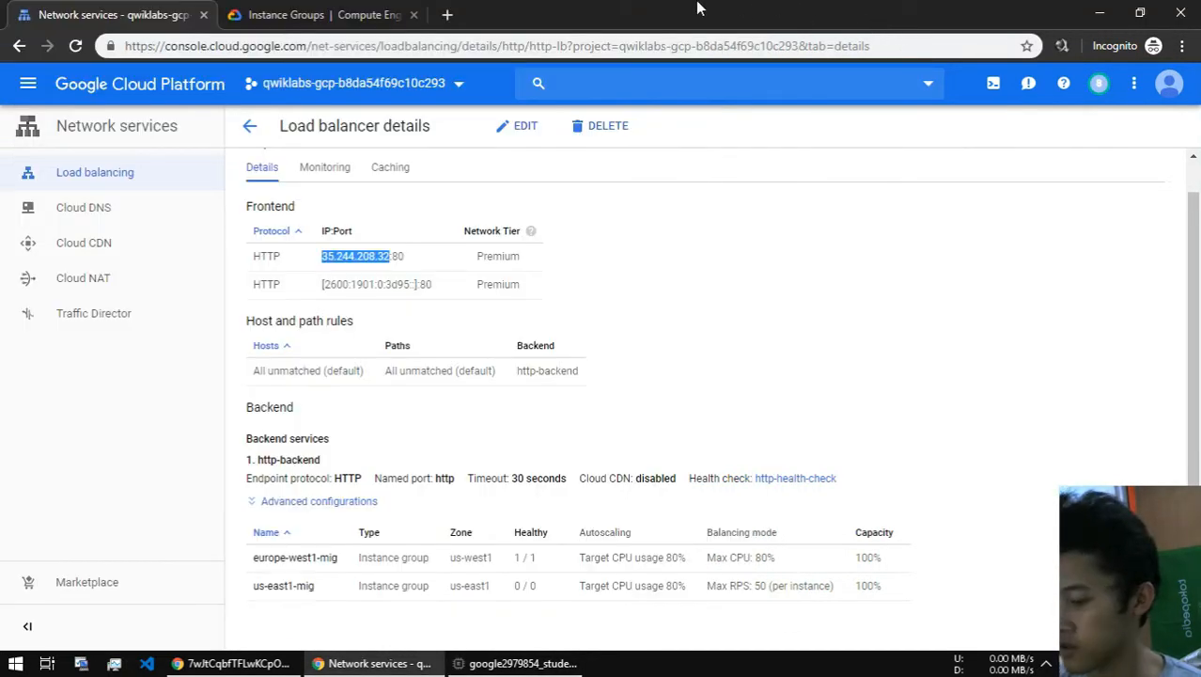
key(ctrl+t)
key(ctrl+v)
key(Return)
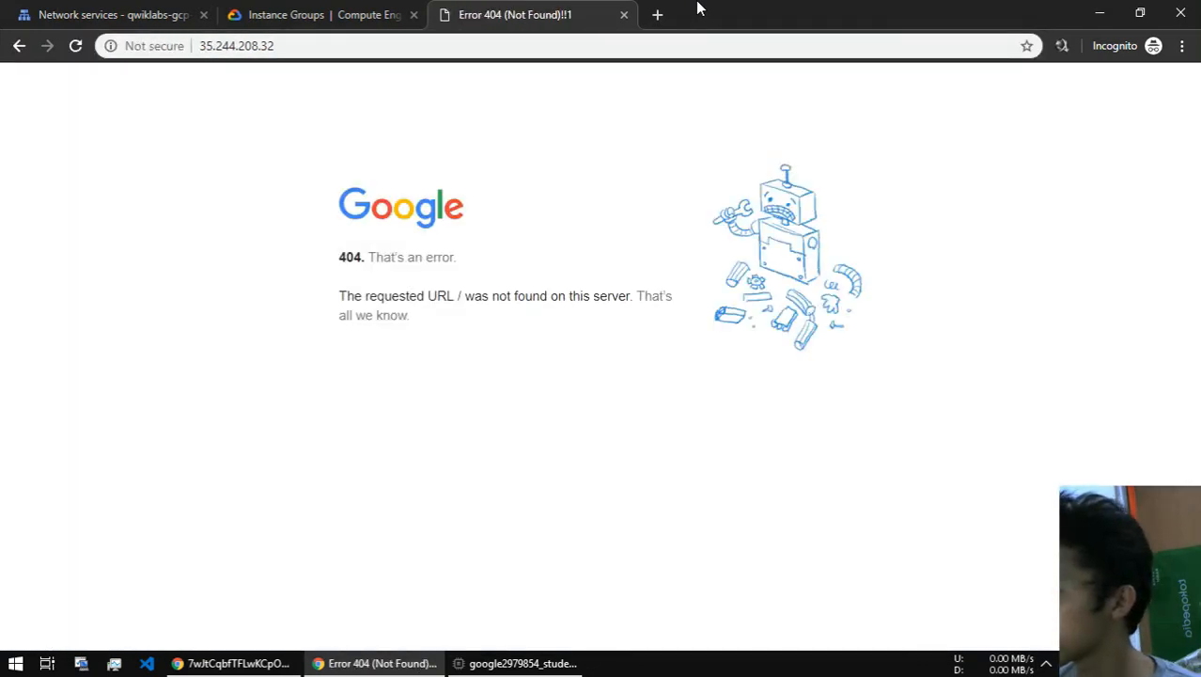
click(623, 15)
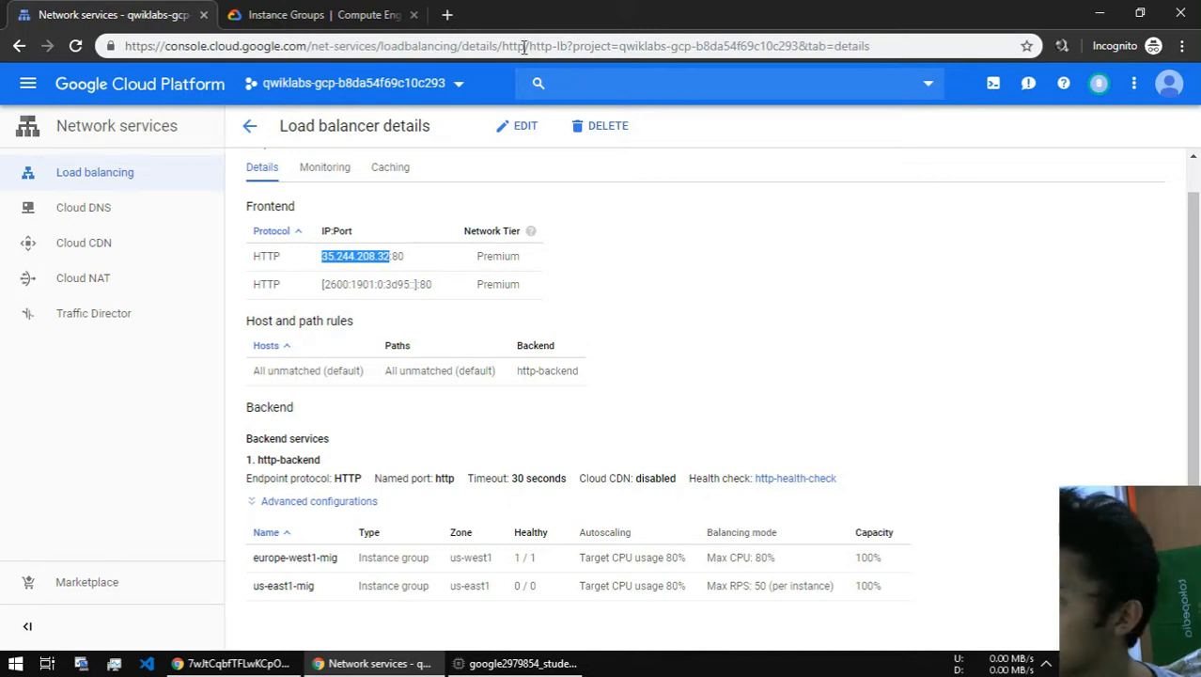
- Test the load balancer at 35.244.208.32:80 in a new browser tab and reload the page
click(448, 14)
key(ctrl+v)
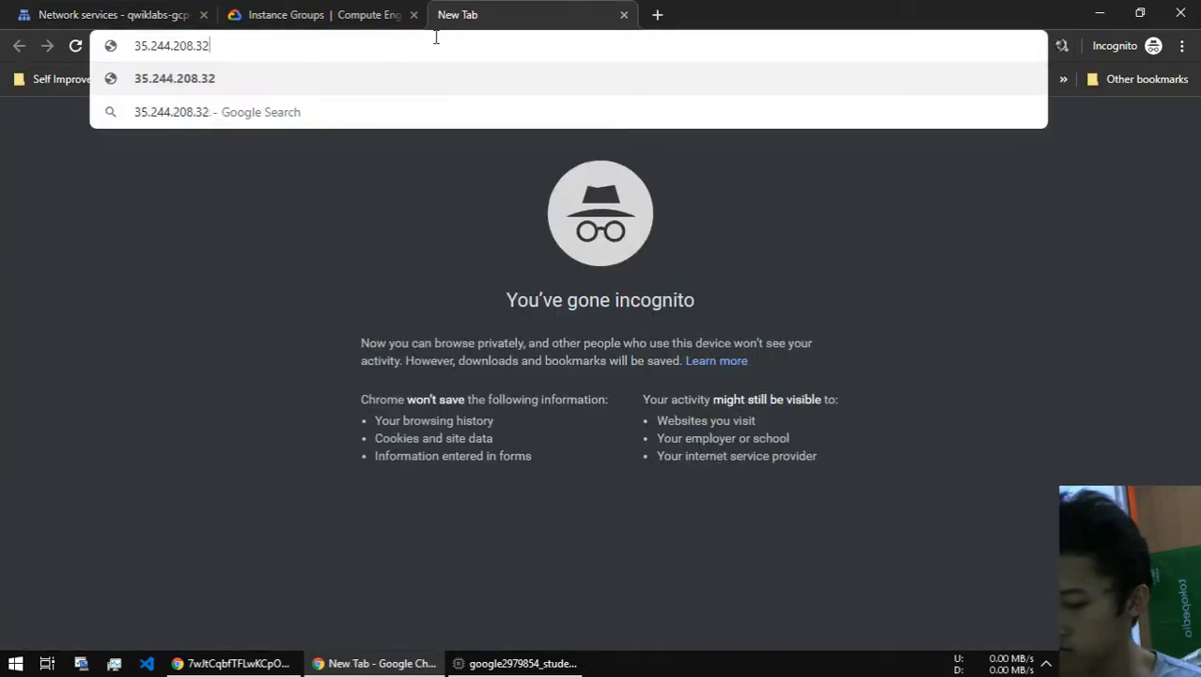
text(:80)
key(Return)
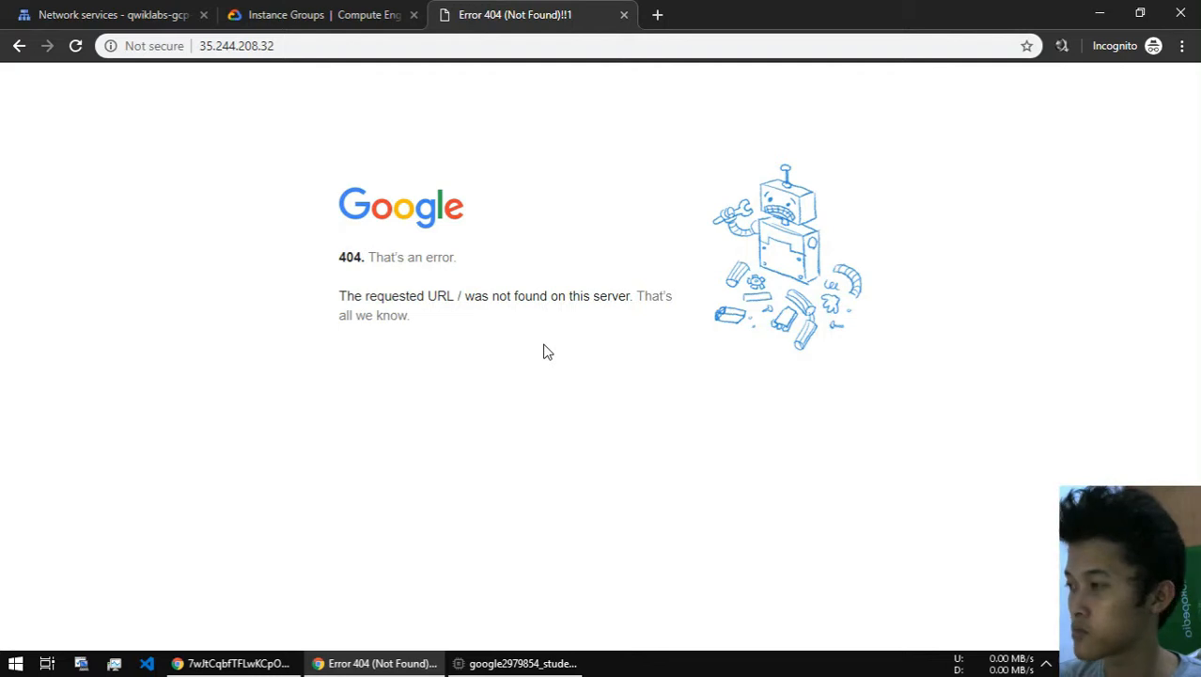
key(F5)
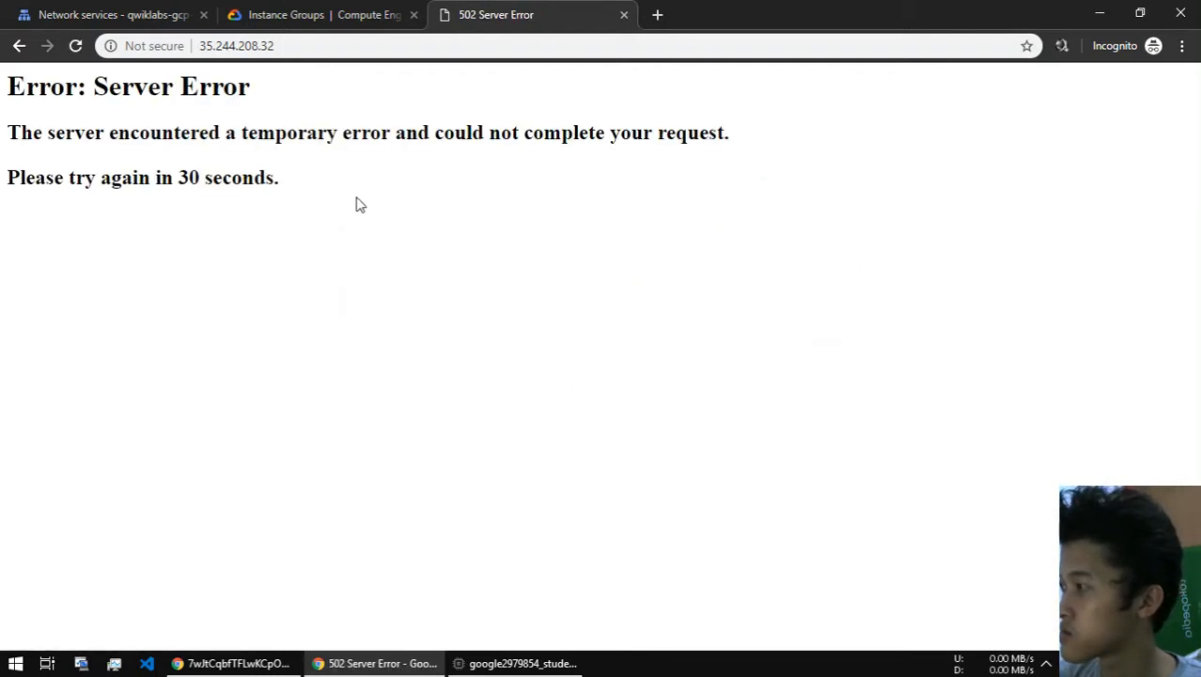
- Reload the load balancer's test page at 35.244.208.32 several times
key(F5)
key(F5)
key(F5)
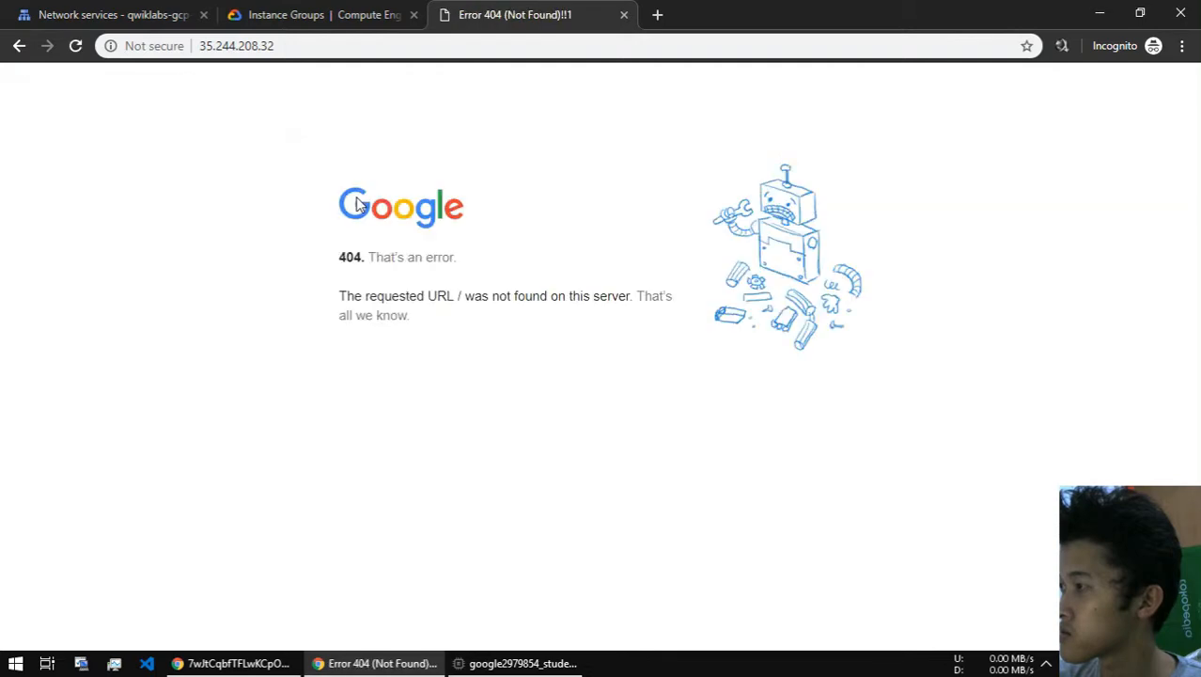
- Expand http-backend's advanced configurations in the http-lb details and reload the 35.244.208.32 test page
click(338, 17)
click(75, 13)
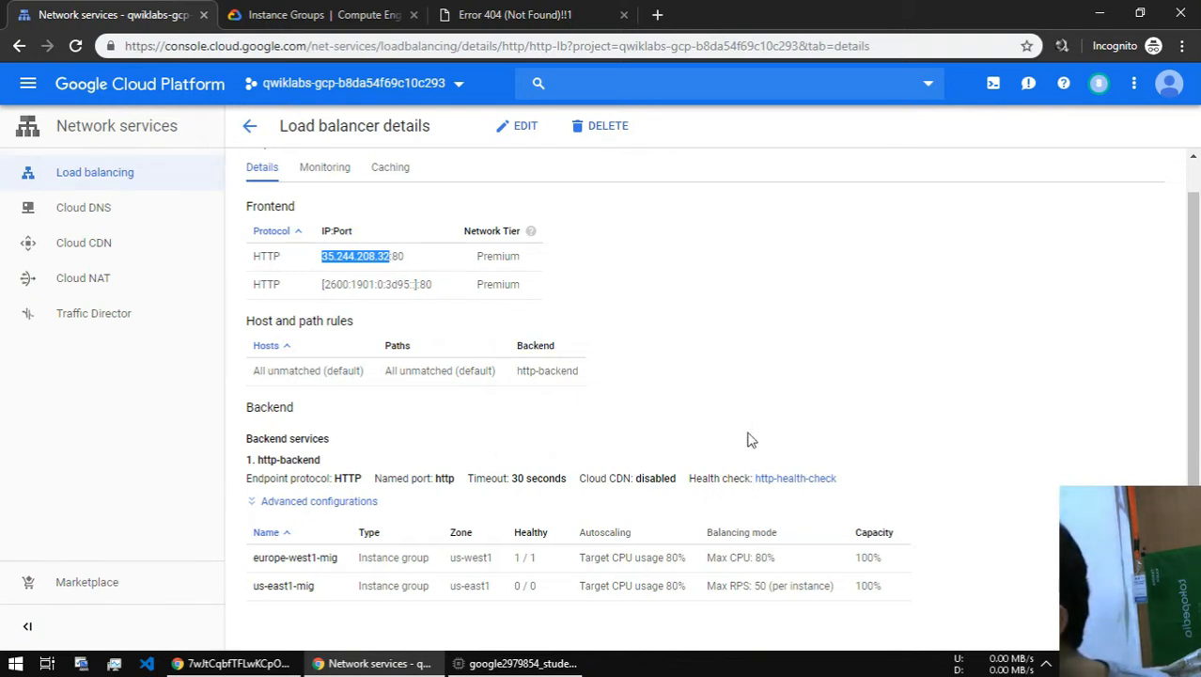
click(350, 507)
scroll(536, 491, down, 1)
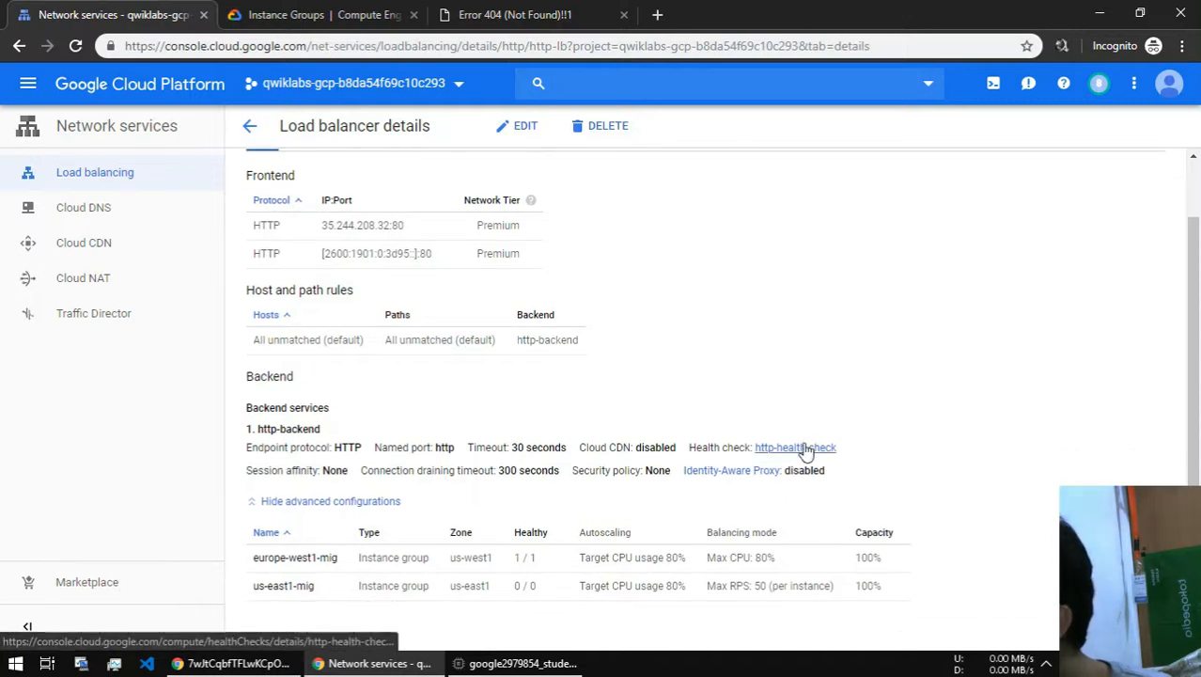
click(488, 14)
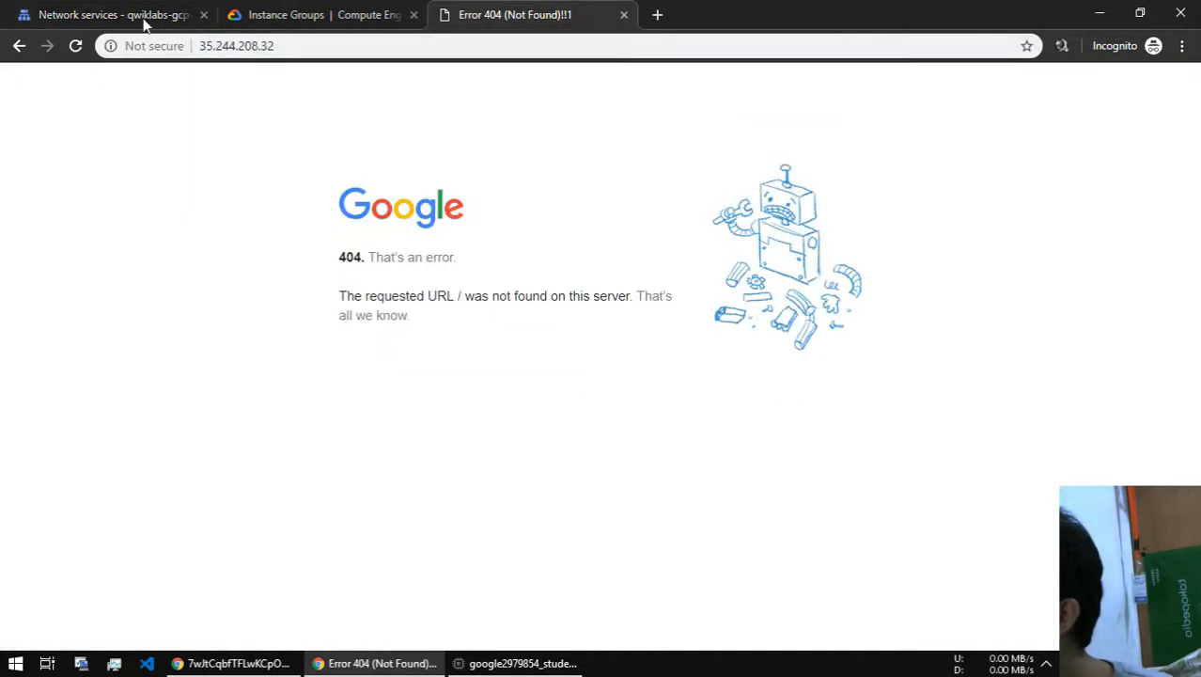
click(76, 45)
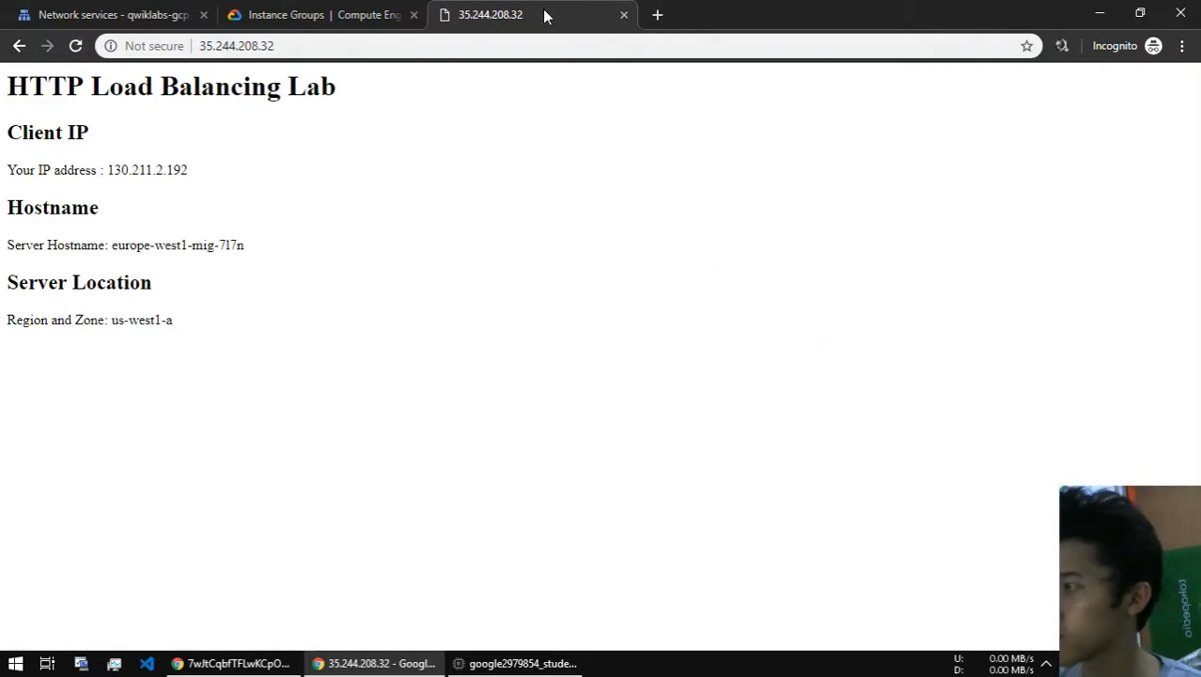
key(alt+Tab)
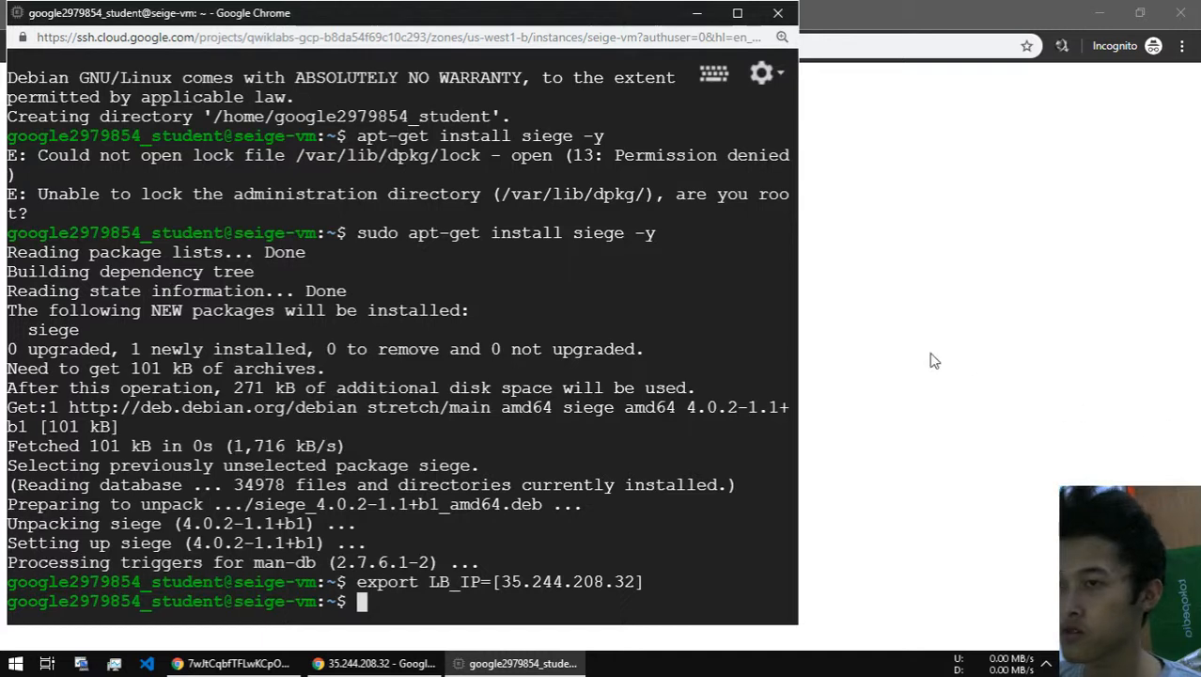
text(sige)
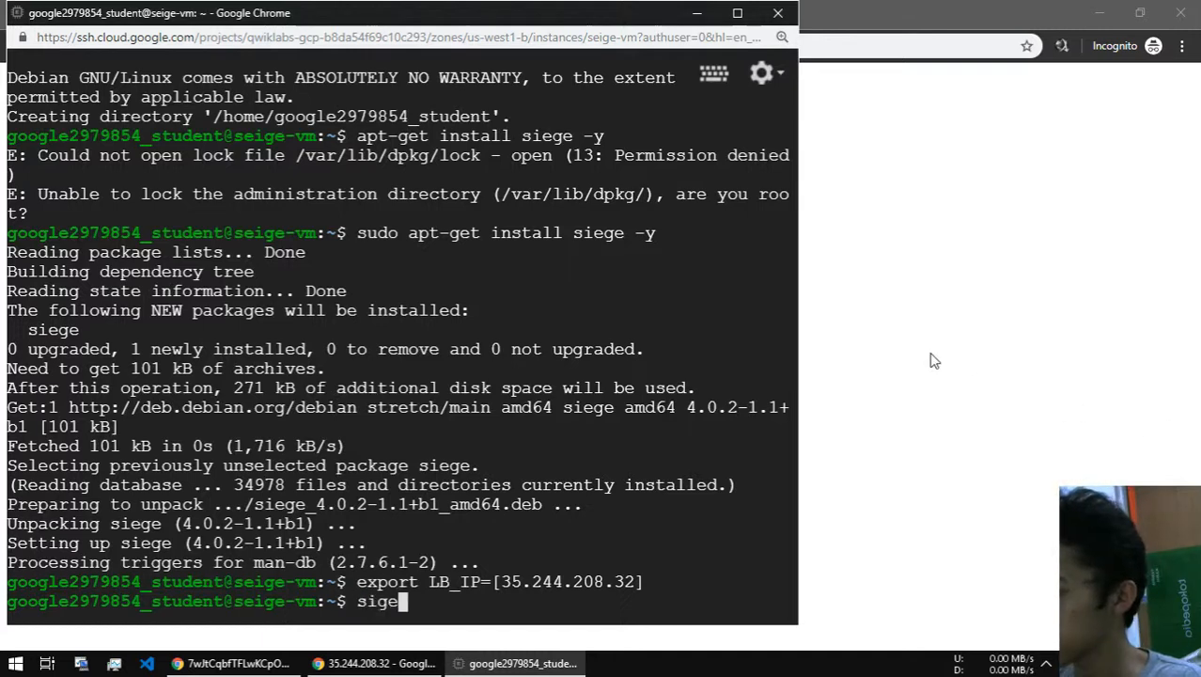
key(BackSpace)
key(BackSpace)
text(ege)
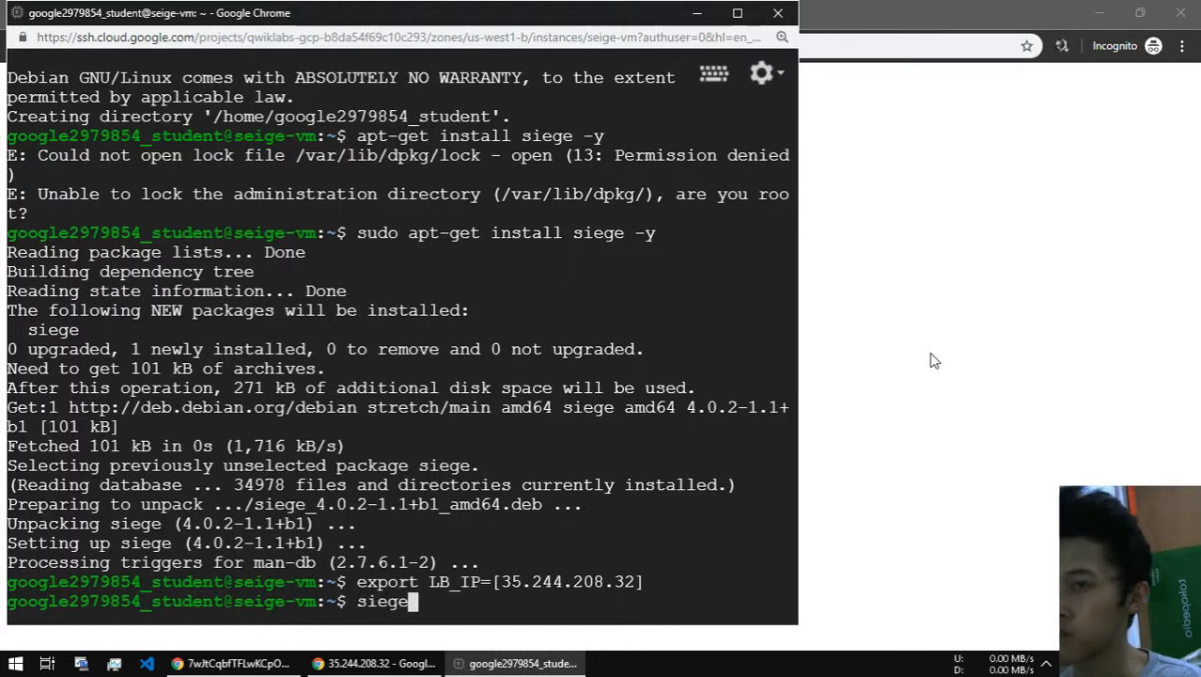
text( -c 250 )
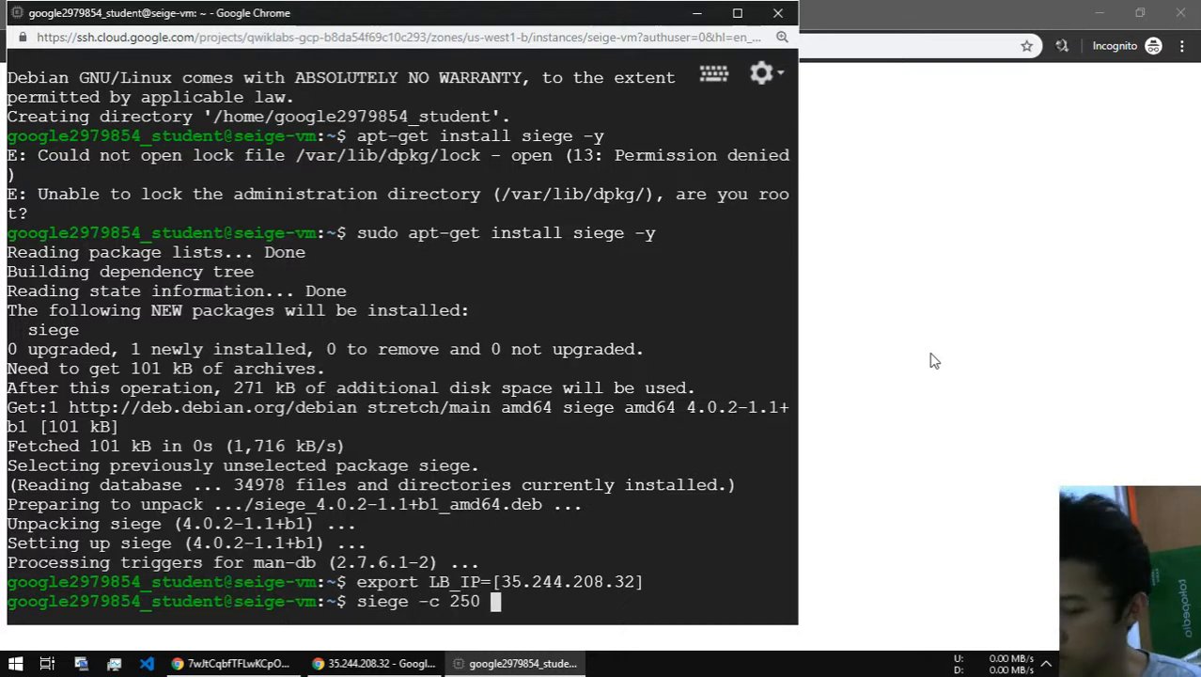
text(https)
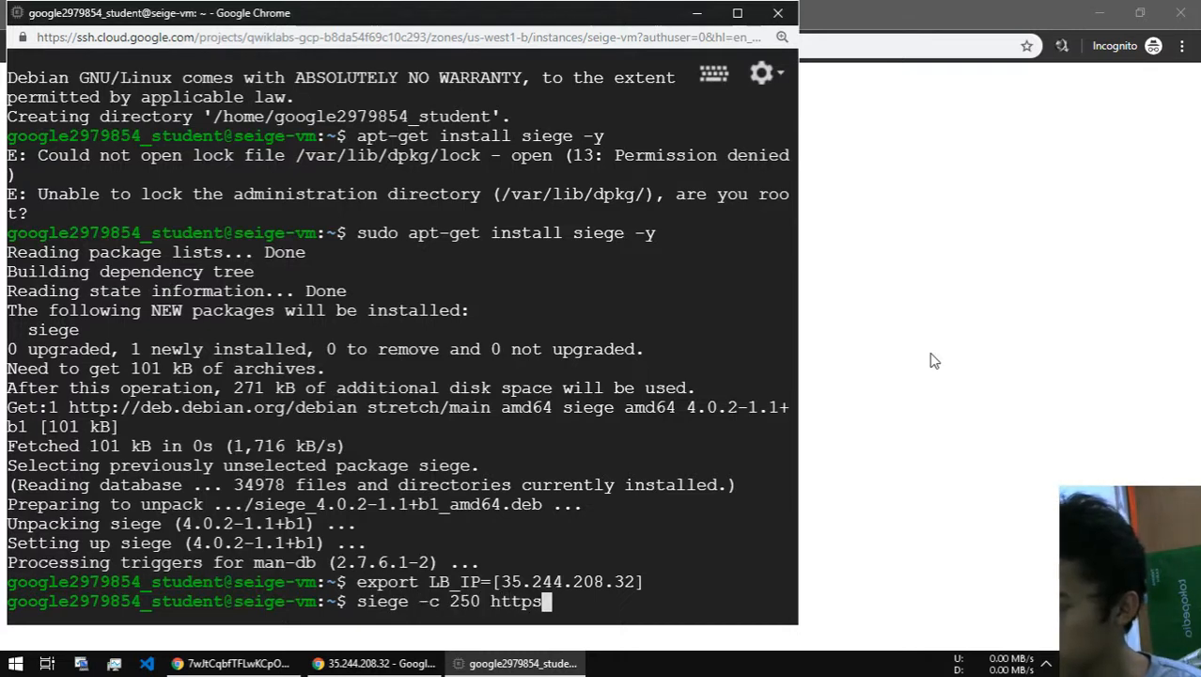
text(://)
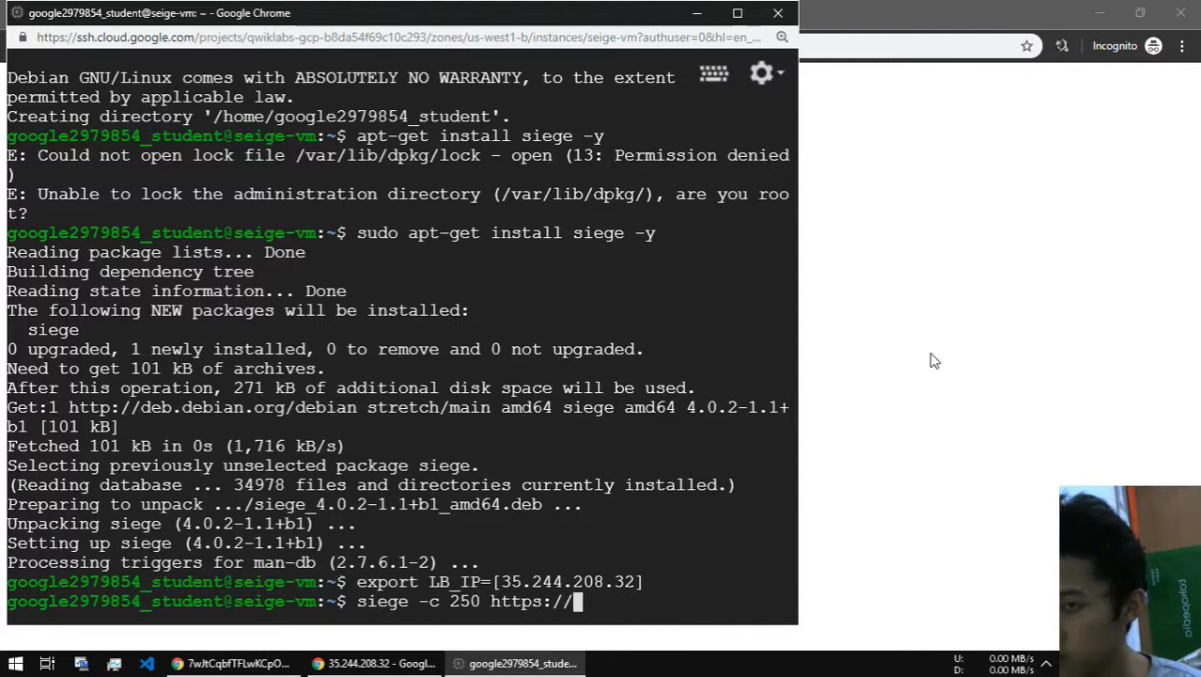
text($l)
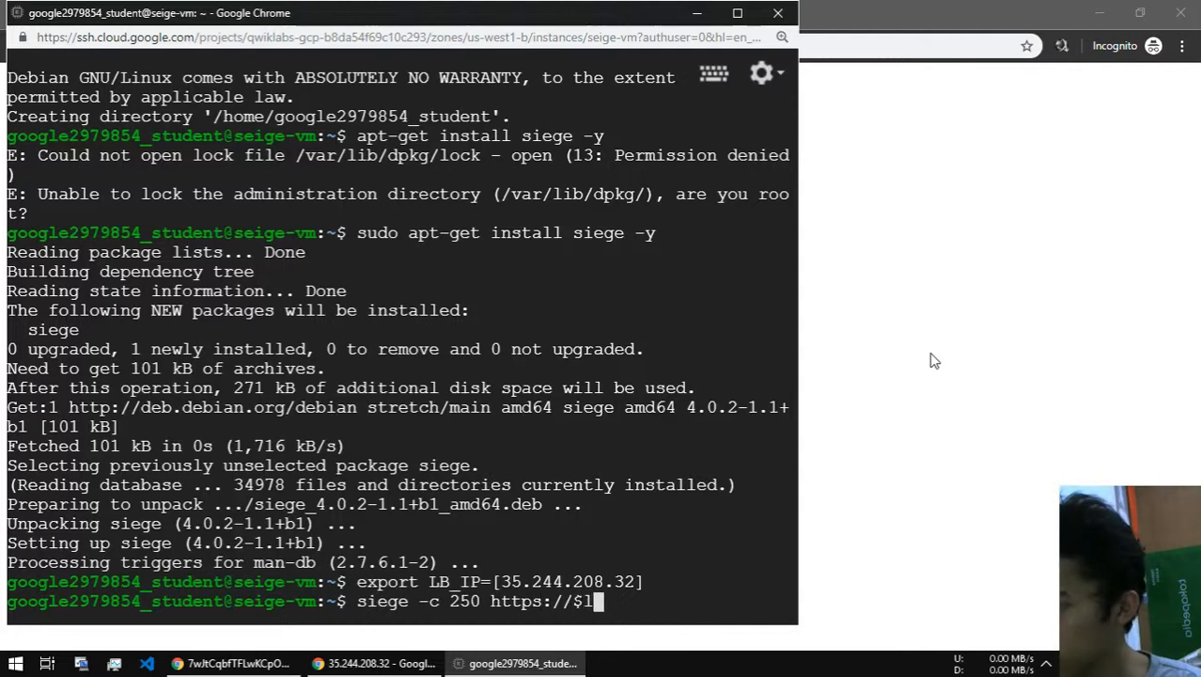
key(BackSpace)
text(LB_ip)
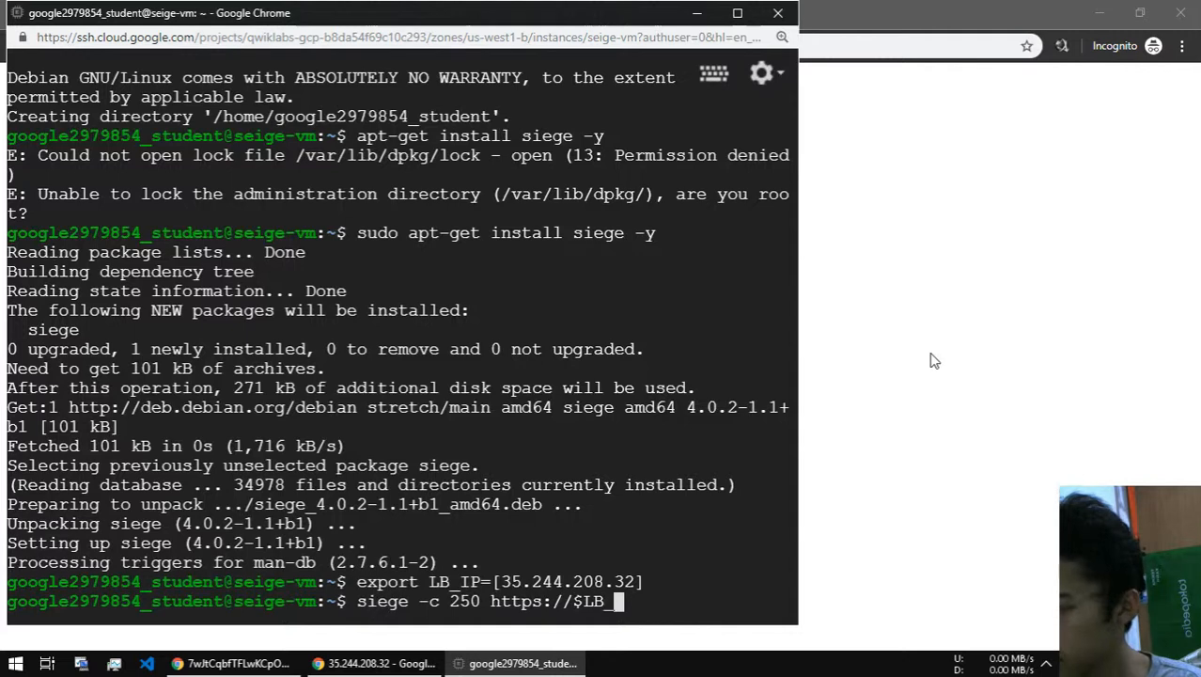
key(BackSpace)
key(BackSpace)
text(IP)
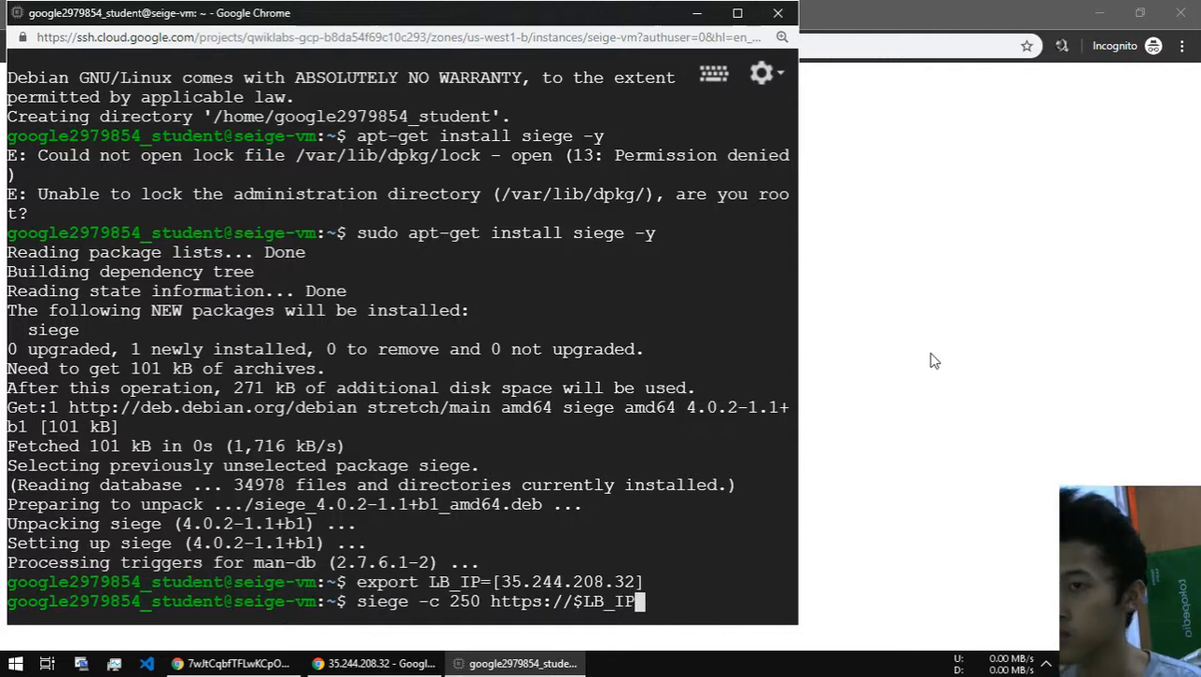
key(Return)
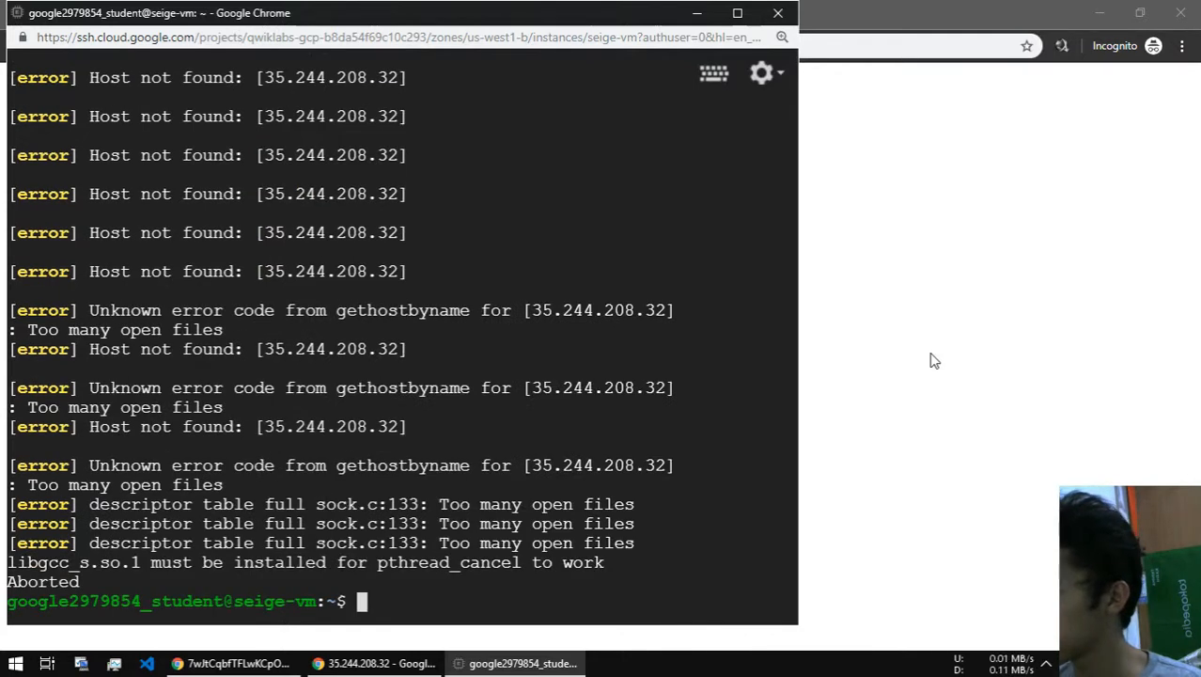
- Recall the siege command, change it to siege -c 250 35.244.208.32 and run it
key(Up)
key(BackSpace)
key(BackSpace)
key(BackSpace)
key(BackSpace)
key(BackSpace)
key(BackSpace)
key(BackSpace)
key(BackSpace)
key(BackSpace)
key(BackSpace)
key(BackSpace)
key(BackSpace)
key(BackSpace)
key(BackSpace)
key(BackSpace)
key(BackSpace)
key(BackSpace)
key(BackSpace)
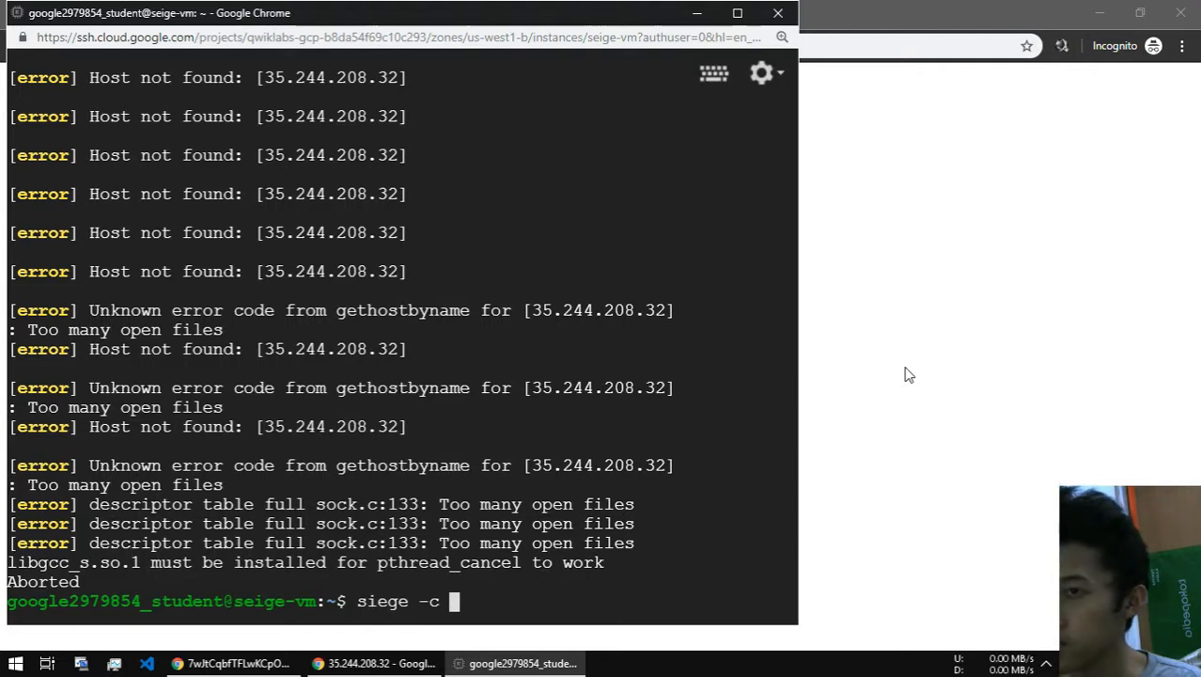
key(Up)
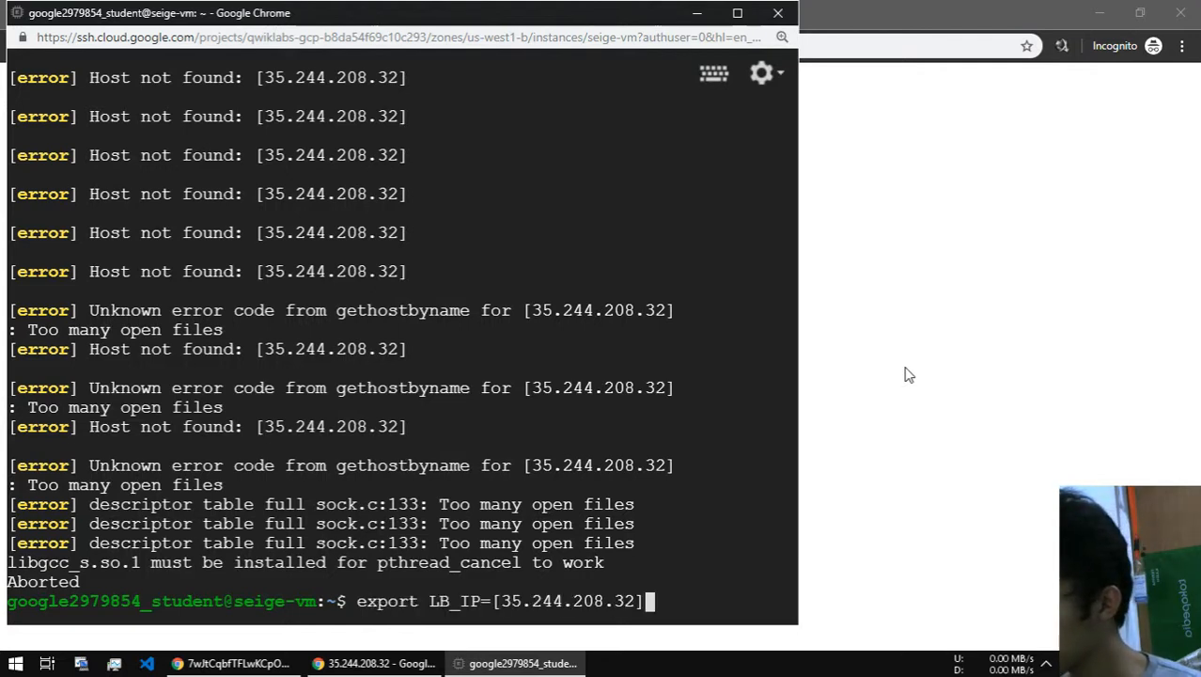
key(Down)
key(Down)
key(Up)
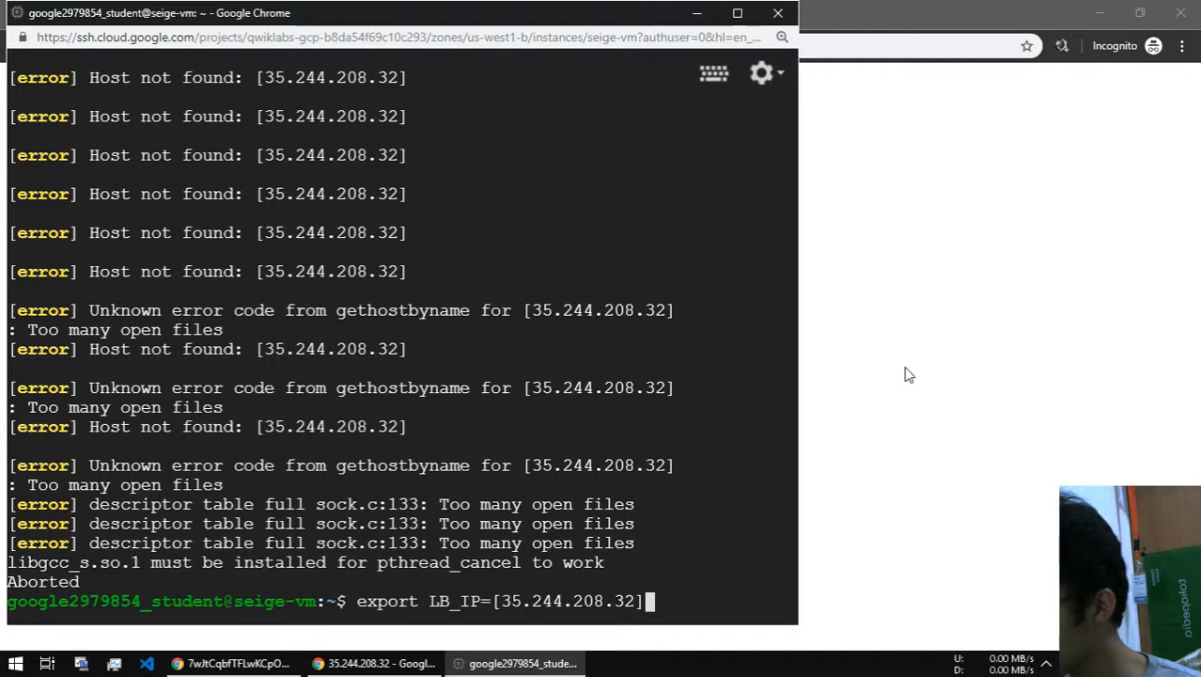
key(Up)
key(Down)
key(Down)
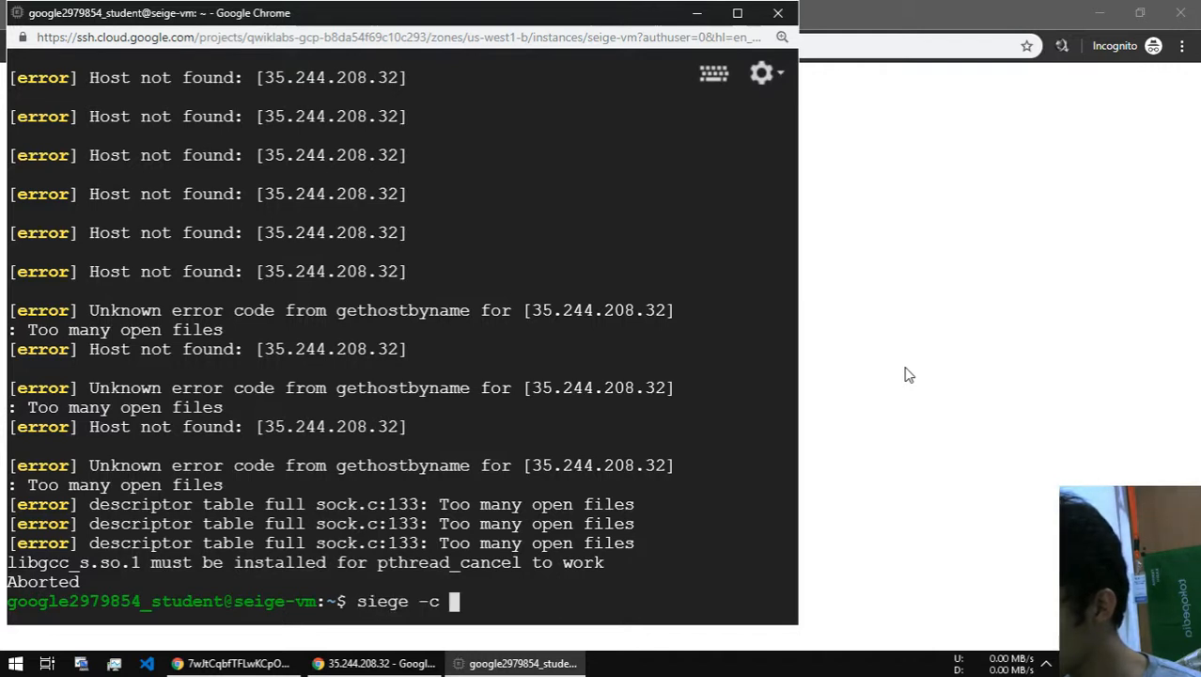
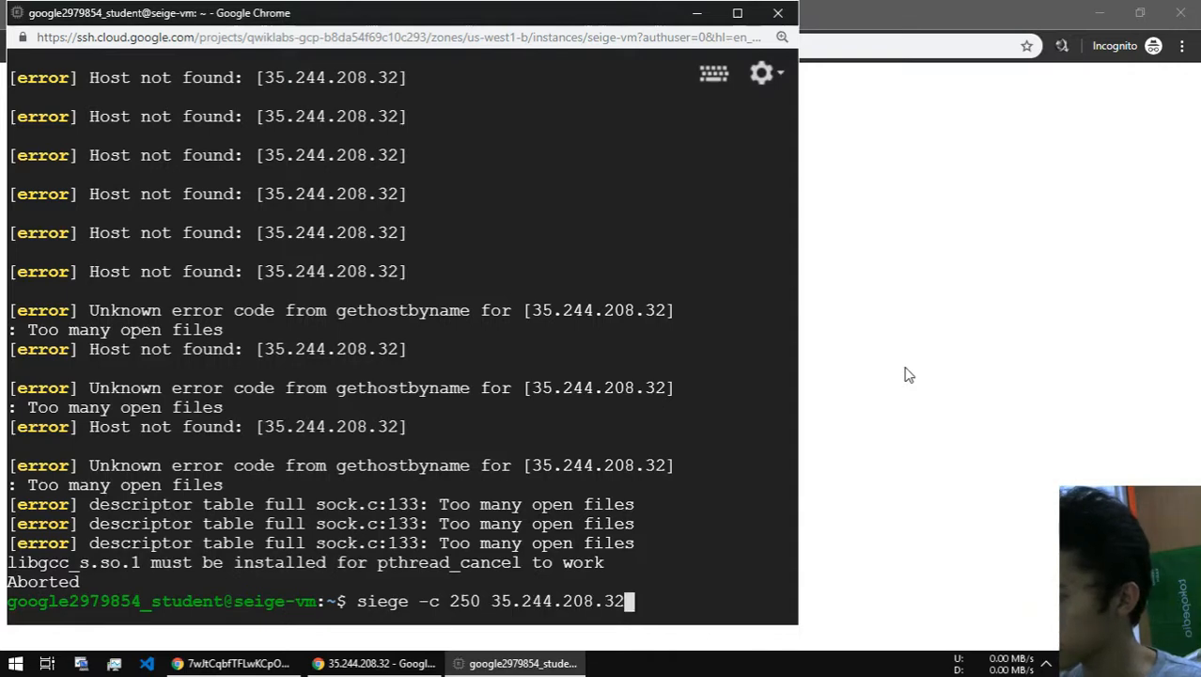
text(250 35.244.208.32)
key(Return)
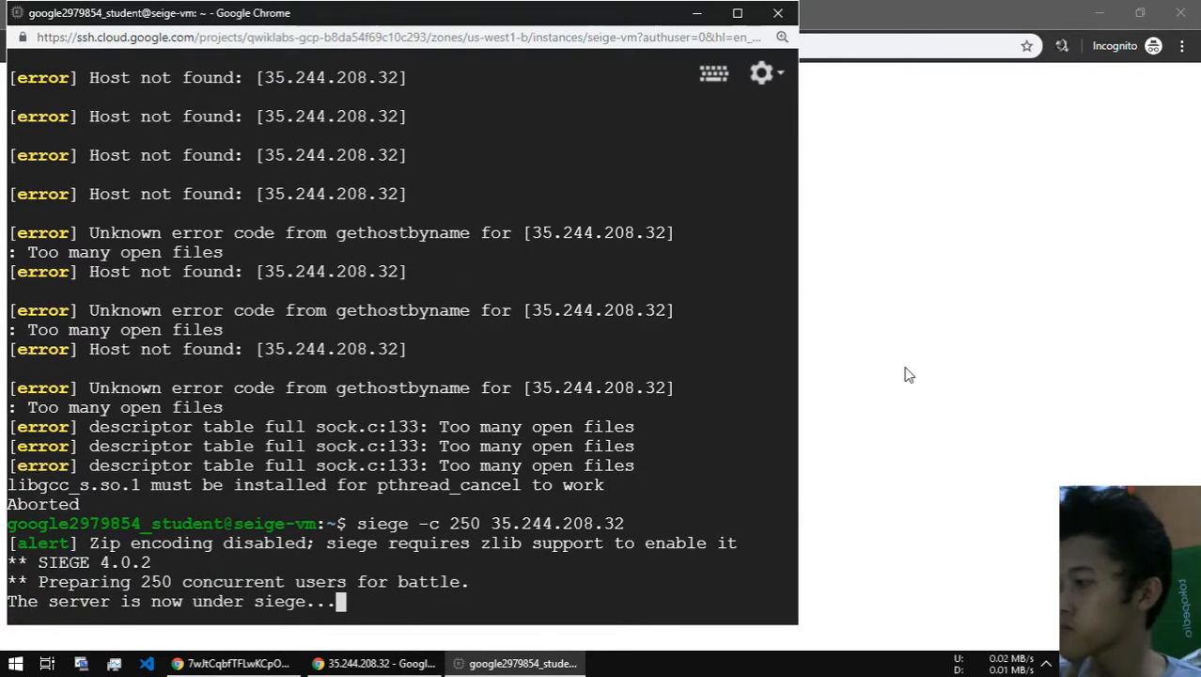
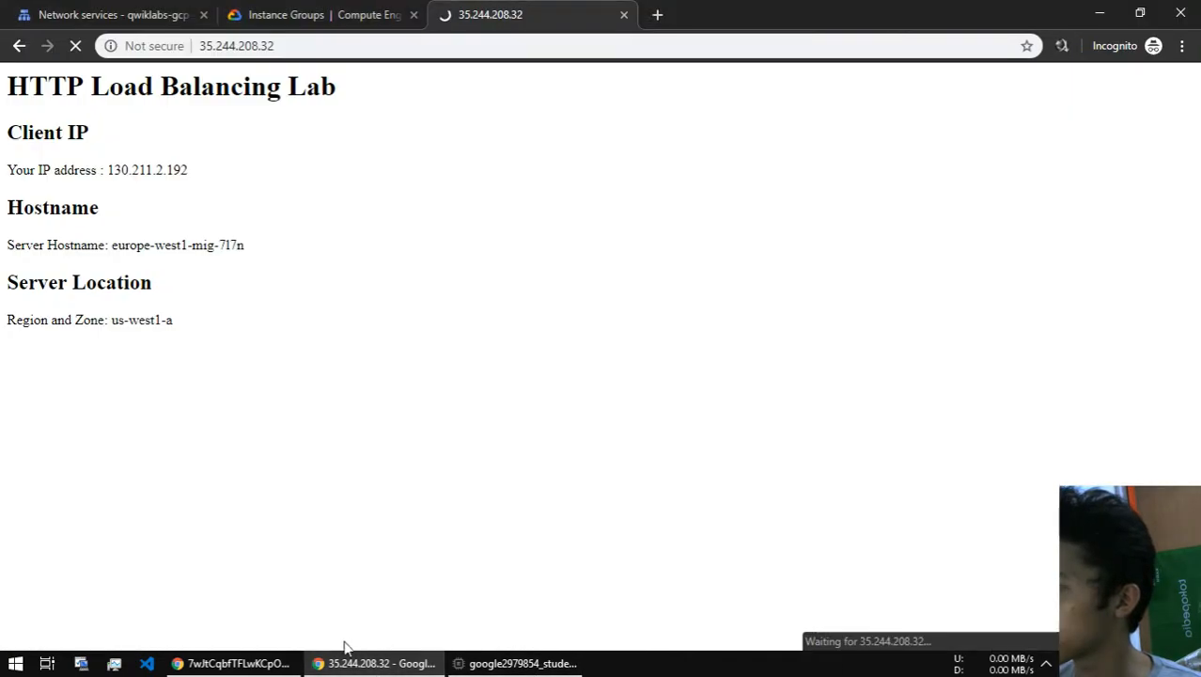
- Return to the Network services console and reopen http-lb's details to check its backend instance groups' health
click(45, 4)
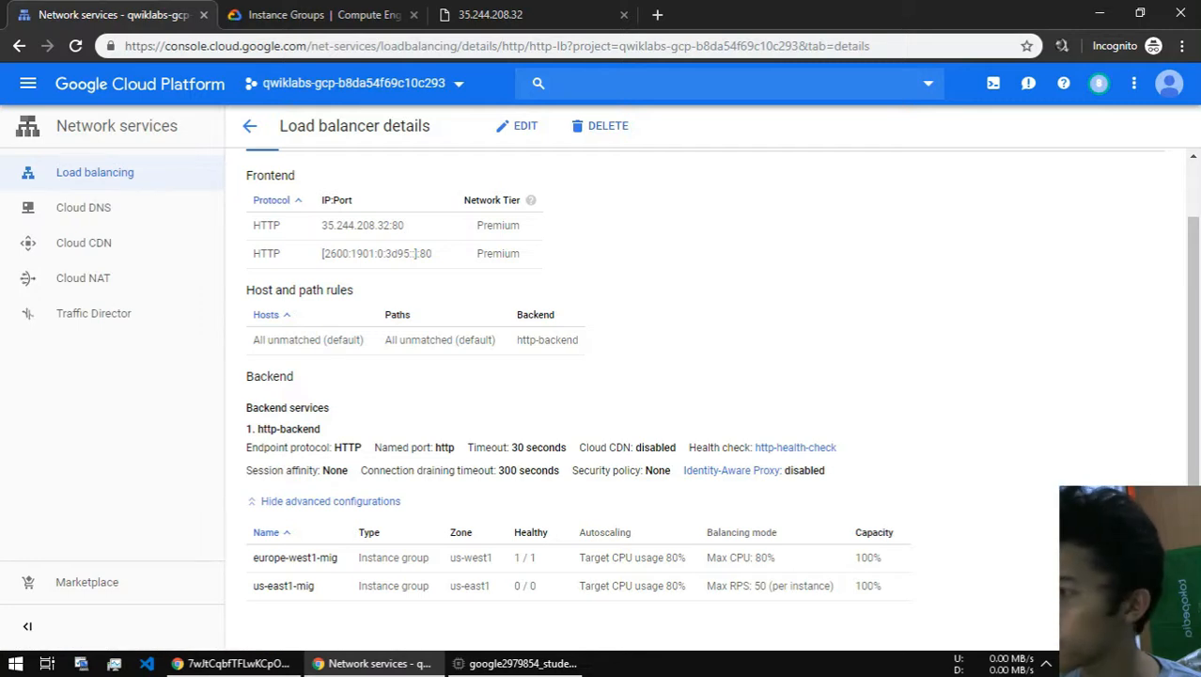
click(115, 322)
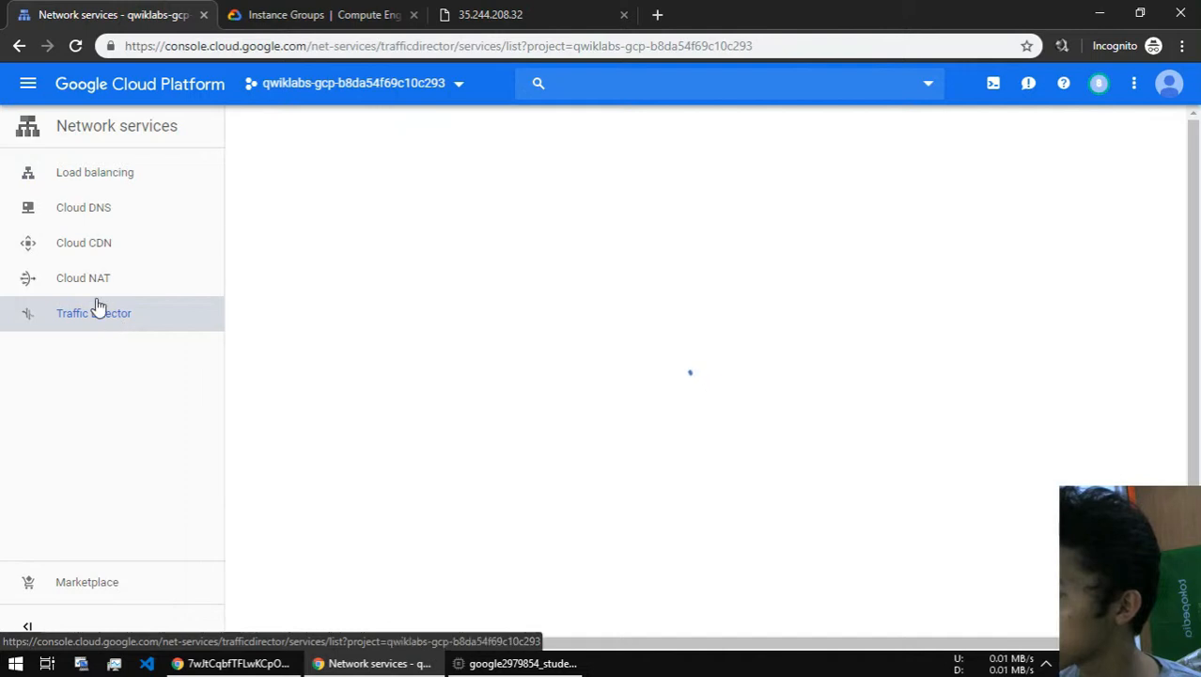
click(114, 177)
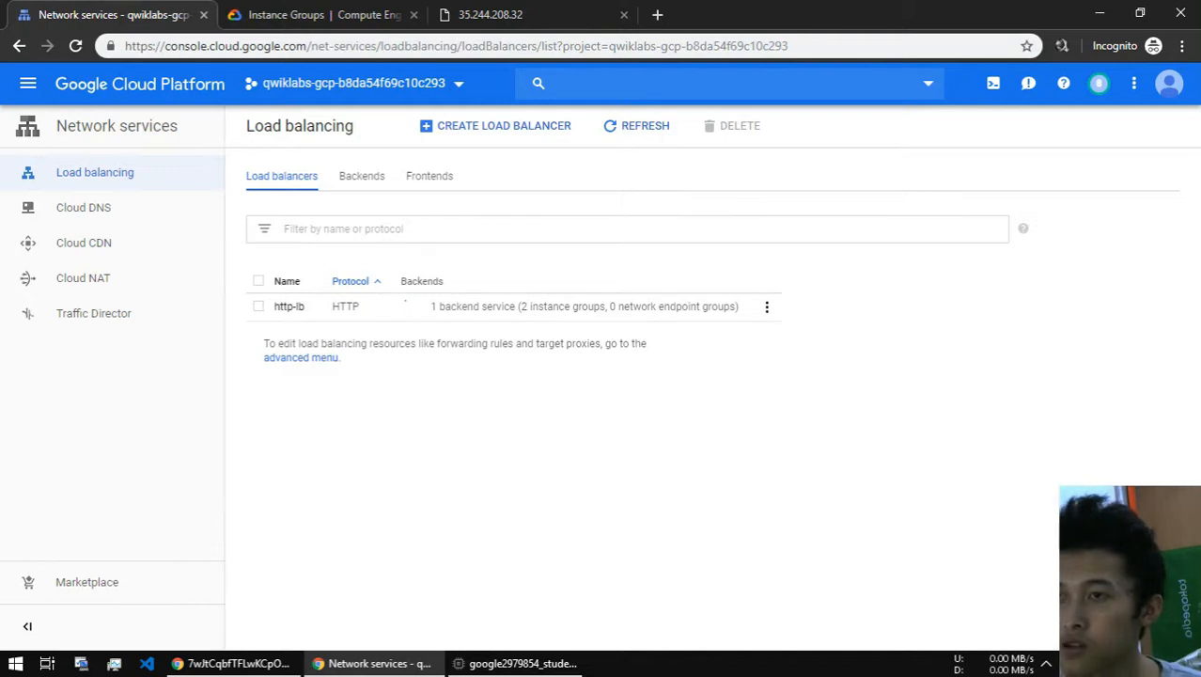
click(278, 309)
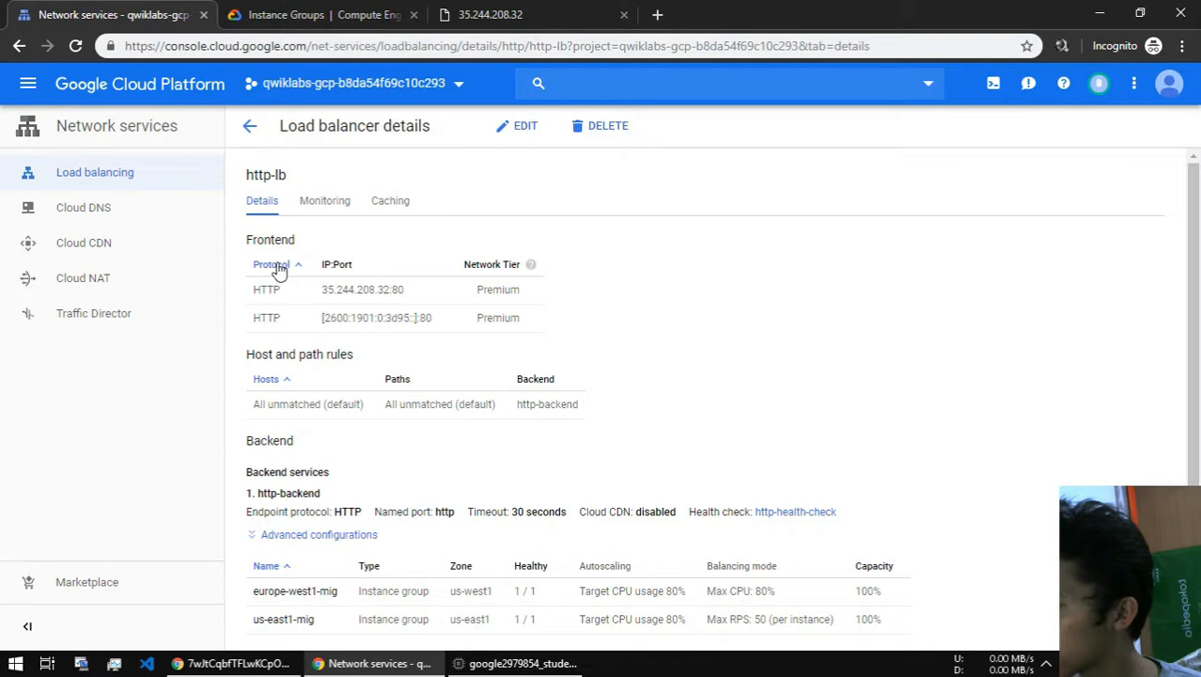
scroll(445, 370, down, 1)
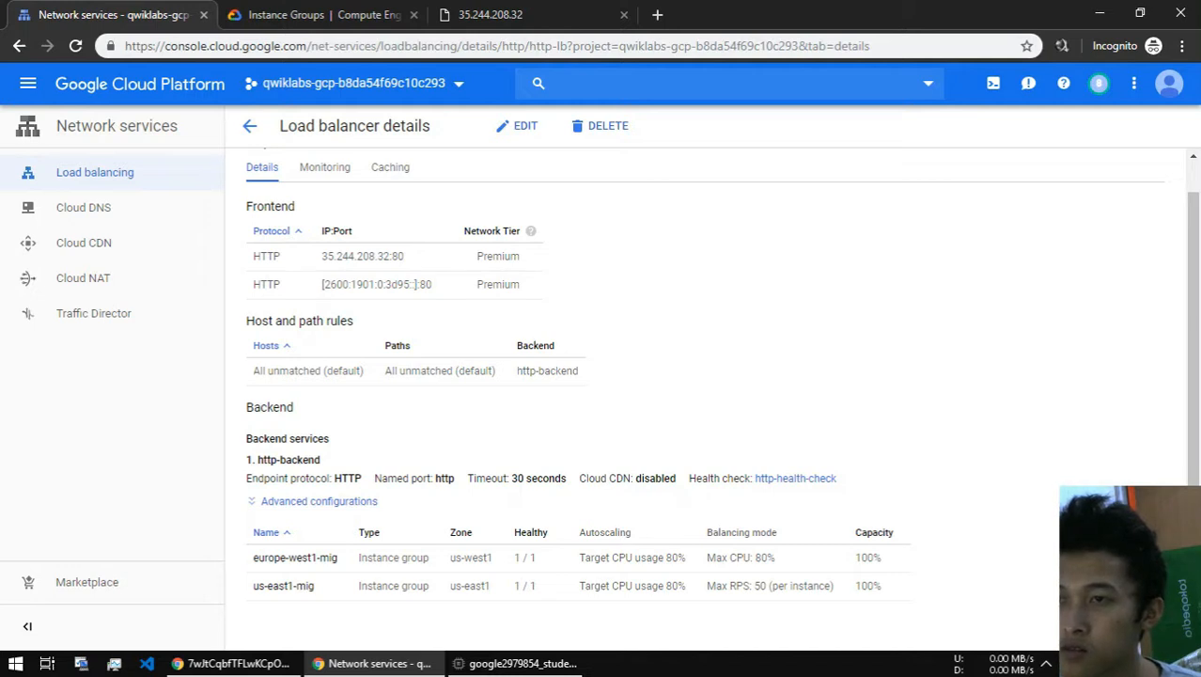
- Open http-lb's monitoring, filter it to http-backend and examine the traffic chart and backend list
key(alt+Tab)
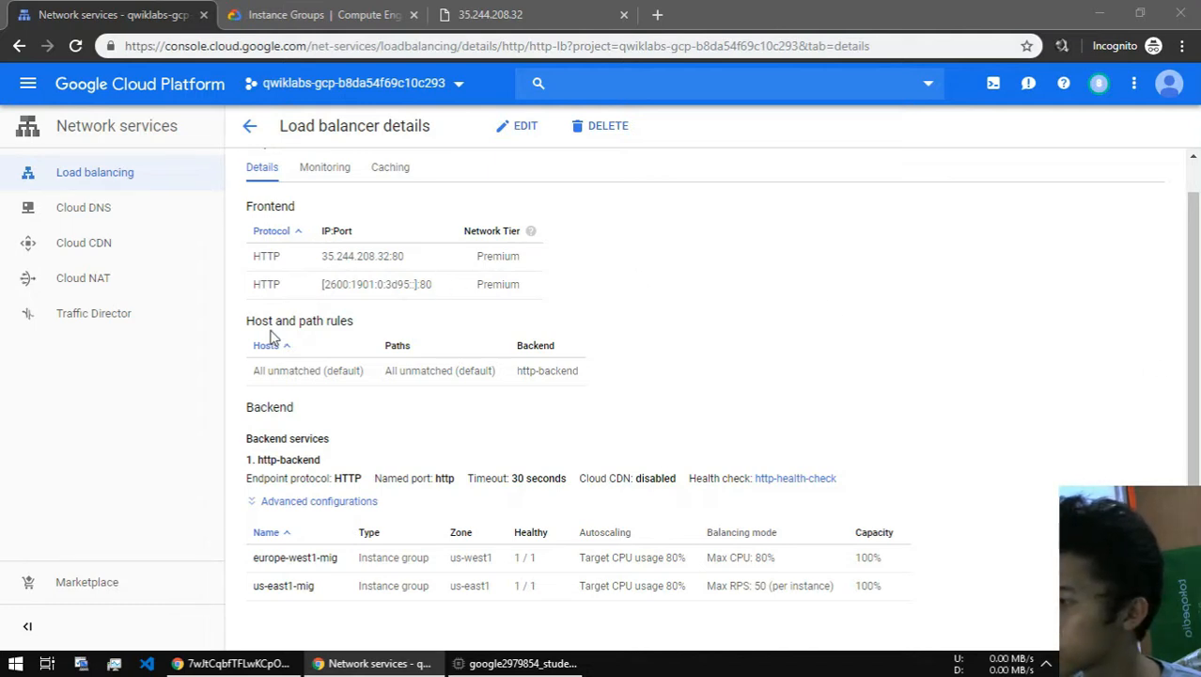
click(335, 169)
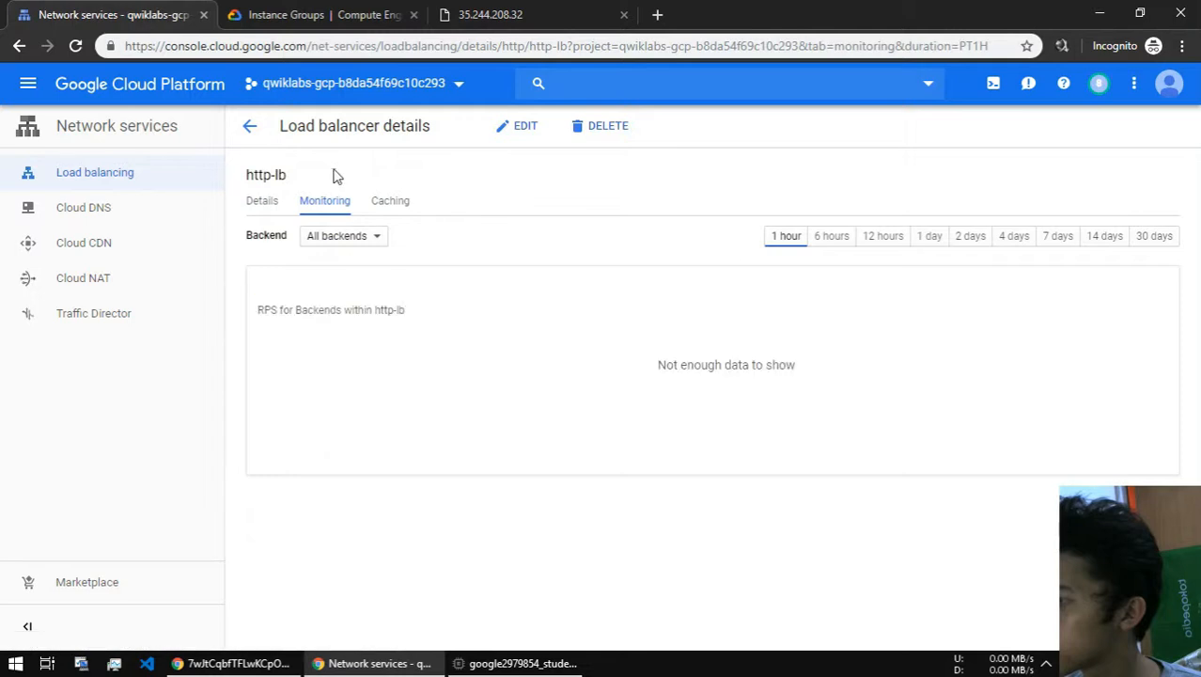
click(343, 236)
click(356, 266)
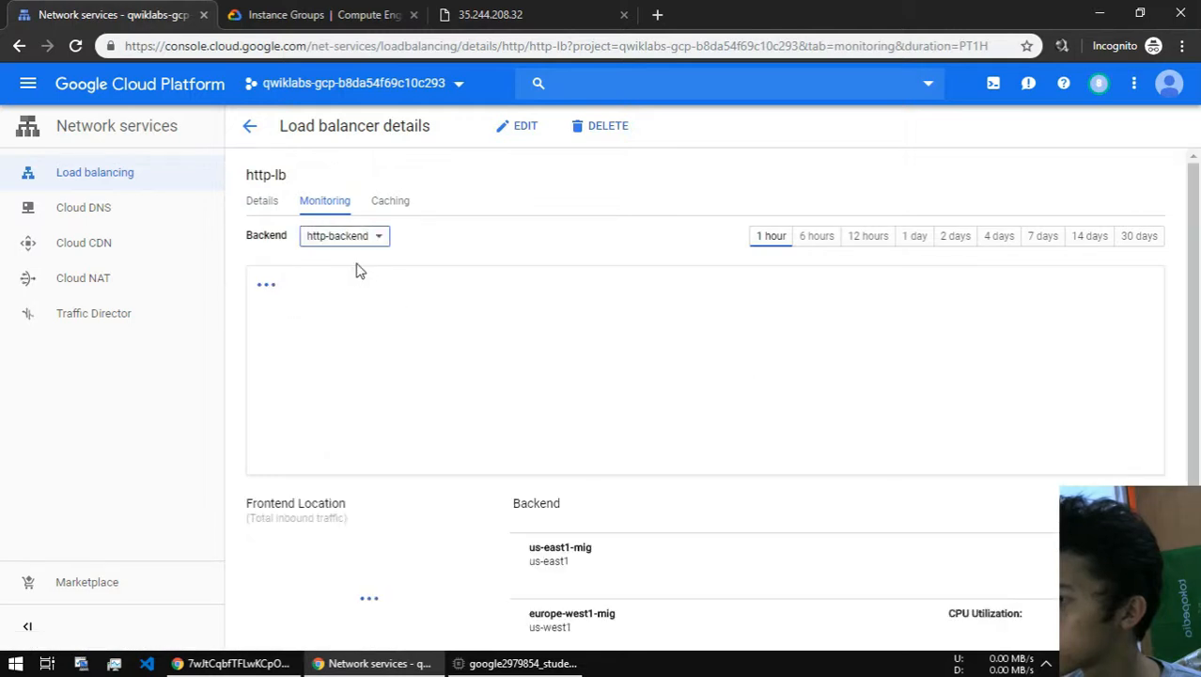
scroll(451, 301, down, 2)
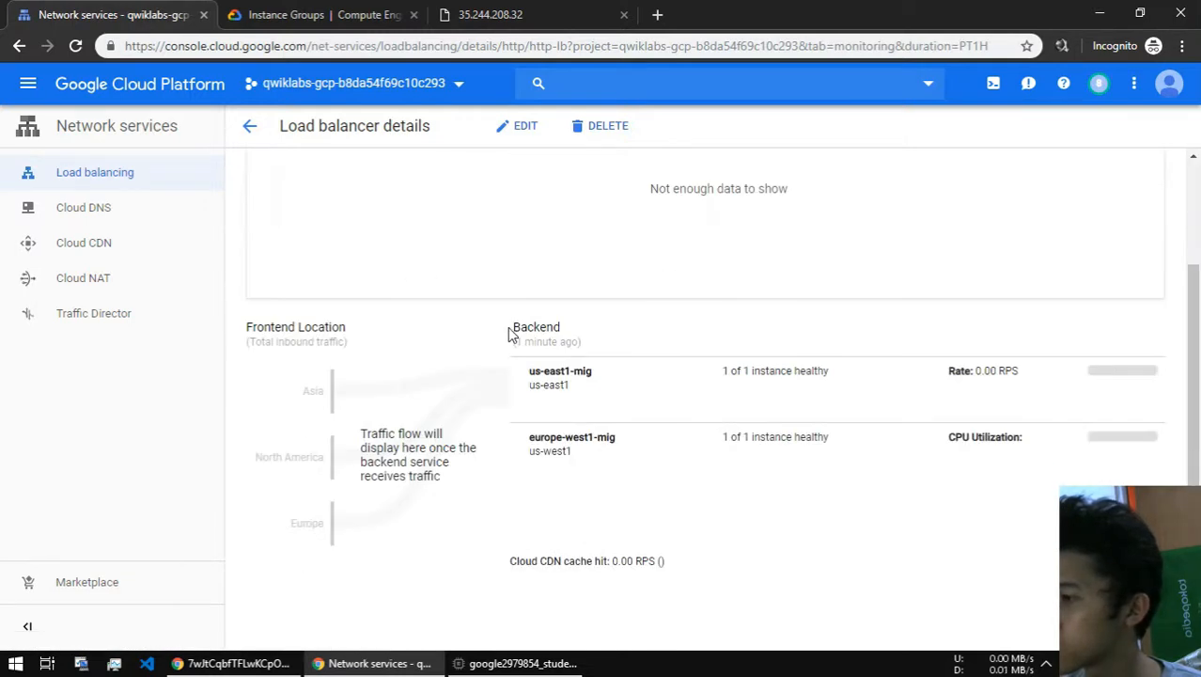
scroll(503, 329, up, 2)
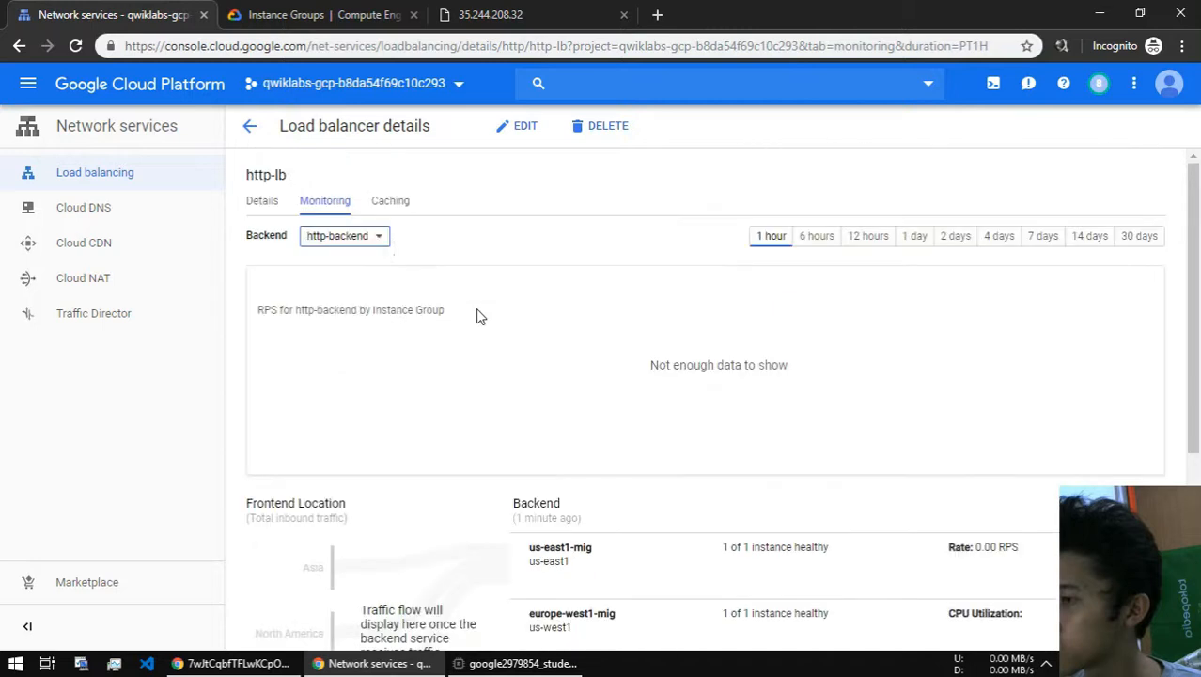
- Switch the monitoring view to all backends, reopen monitoring and select http-backend again to recheck for traffic data
click(362, 248)
click(341, 219)
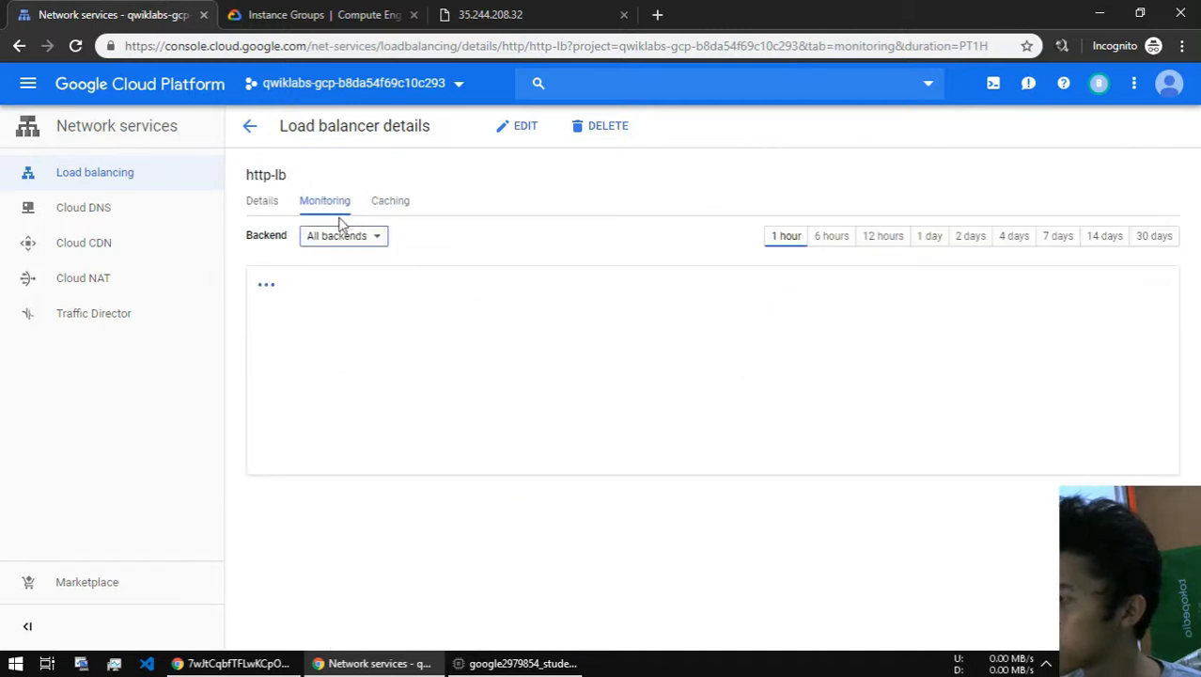
click(262, 213)
click(325, 213)
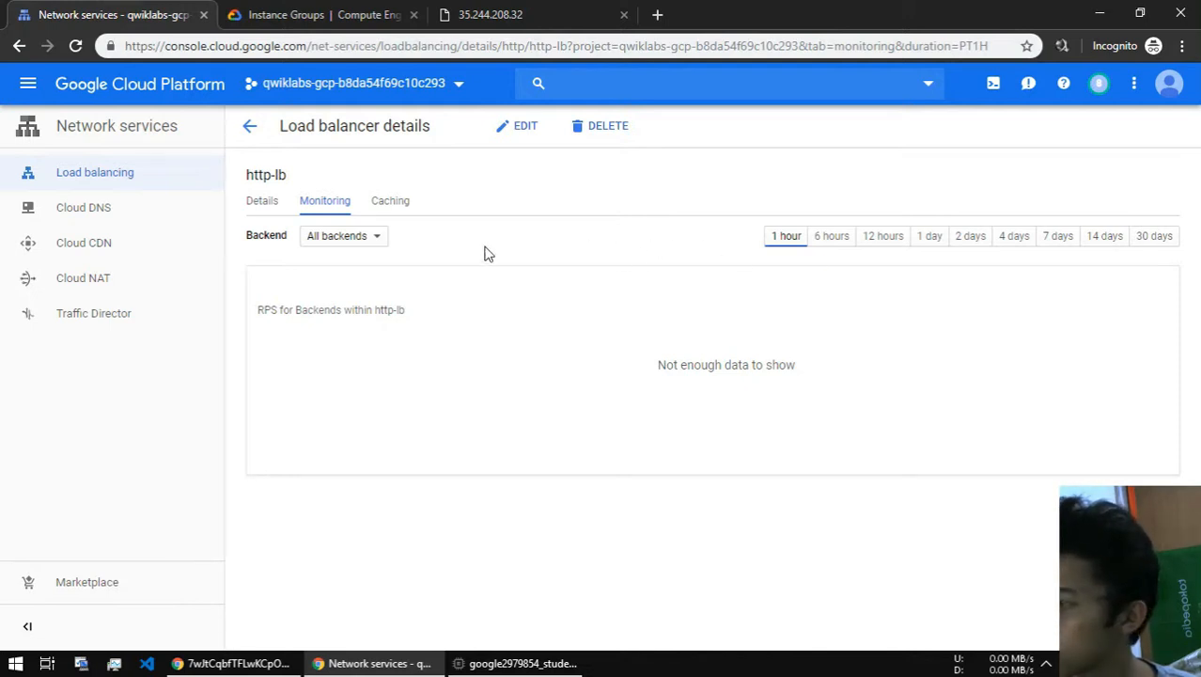
click(335, 236)
click(344, 261)
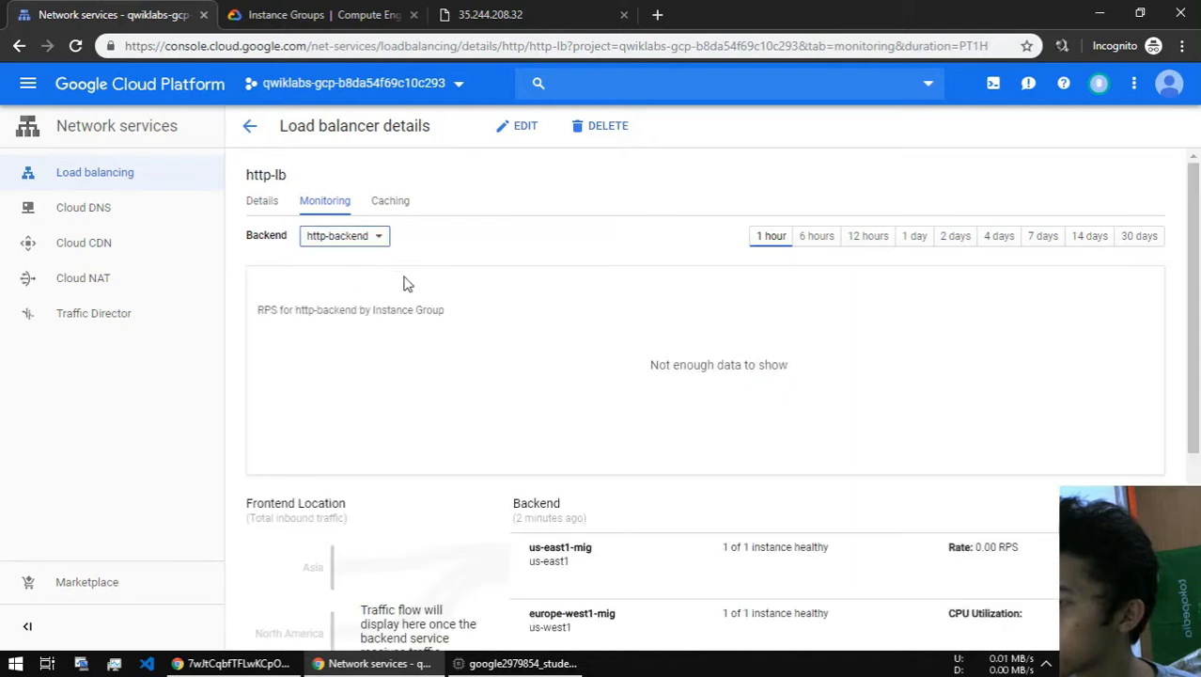
- Examine http-backend's traffic flow and backend list, check the siege run in seige-vm's SSH terminal, and return to the console
scroll(635, 402, down, 2)
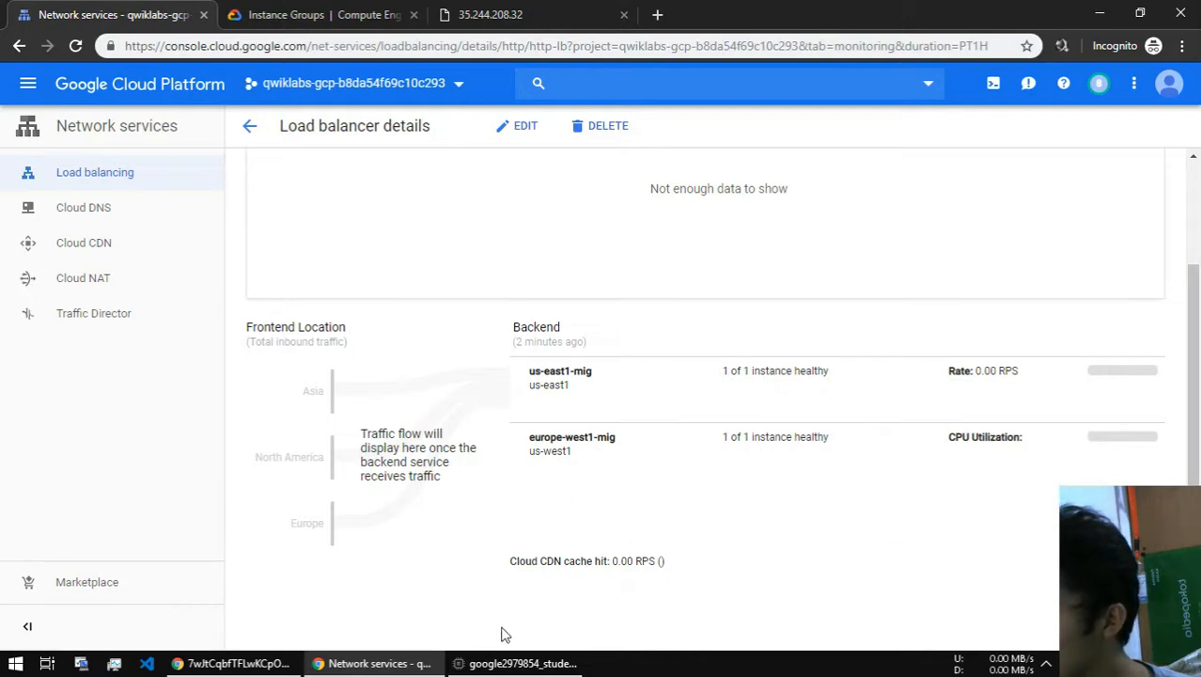
click(484, 663)
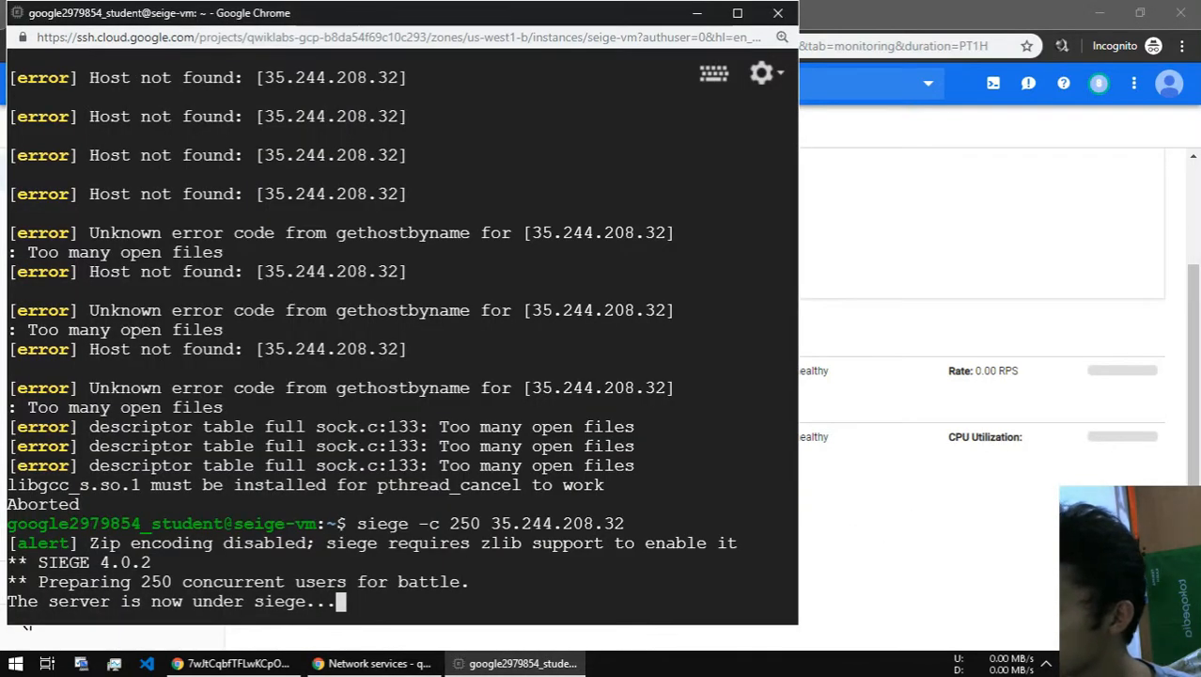
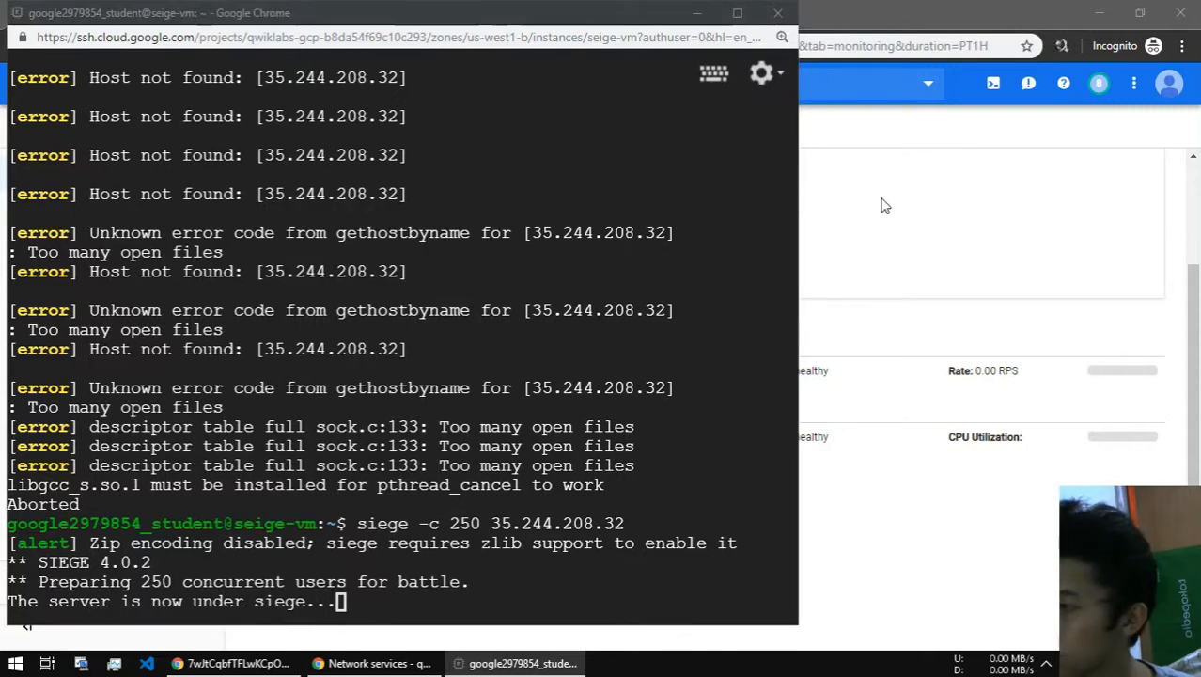
click(880, 204)
scroll(598, 235, up, 2)
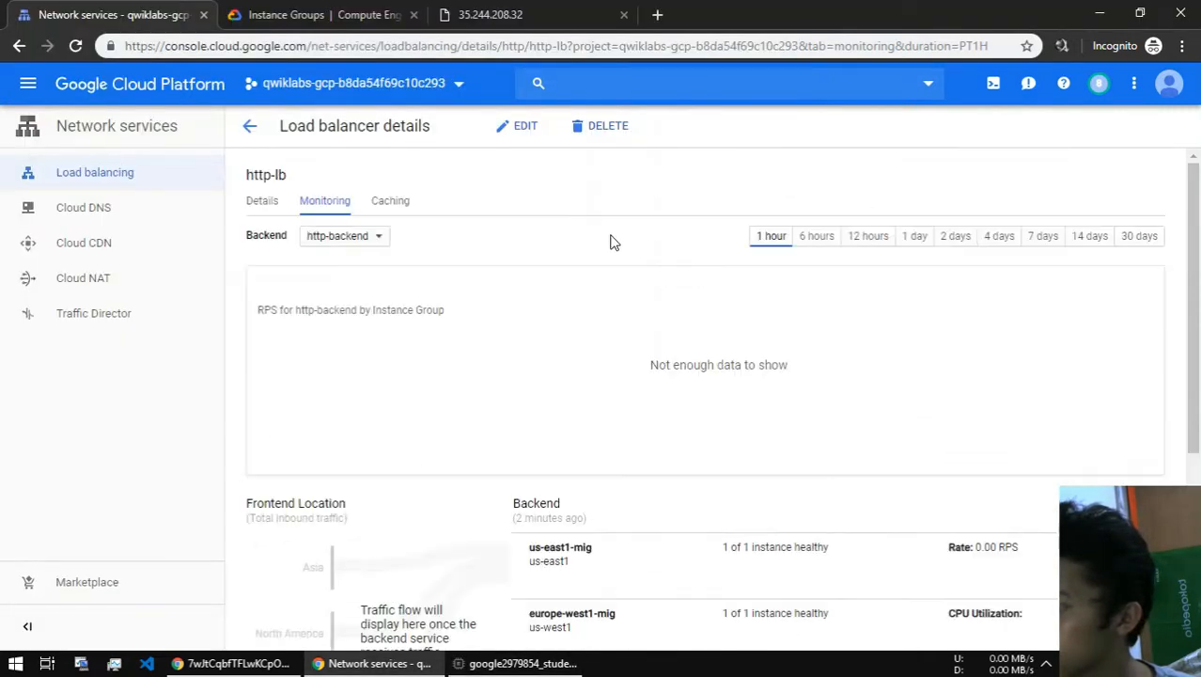
- Switch the chart range to 6 hours and back to 1 hour, reload monitoring via Caching and reselect http-backend to recheck its traffic
click(825, 247)
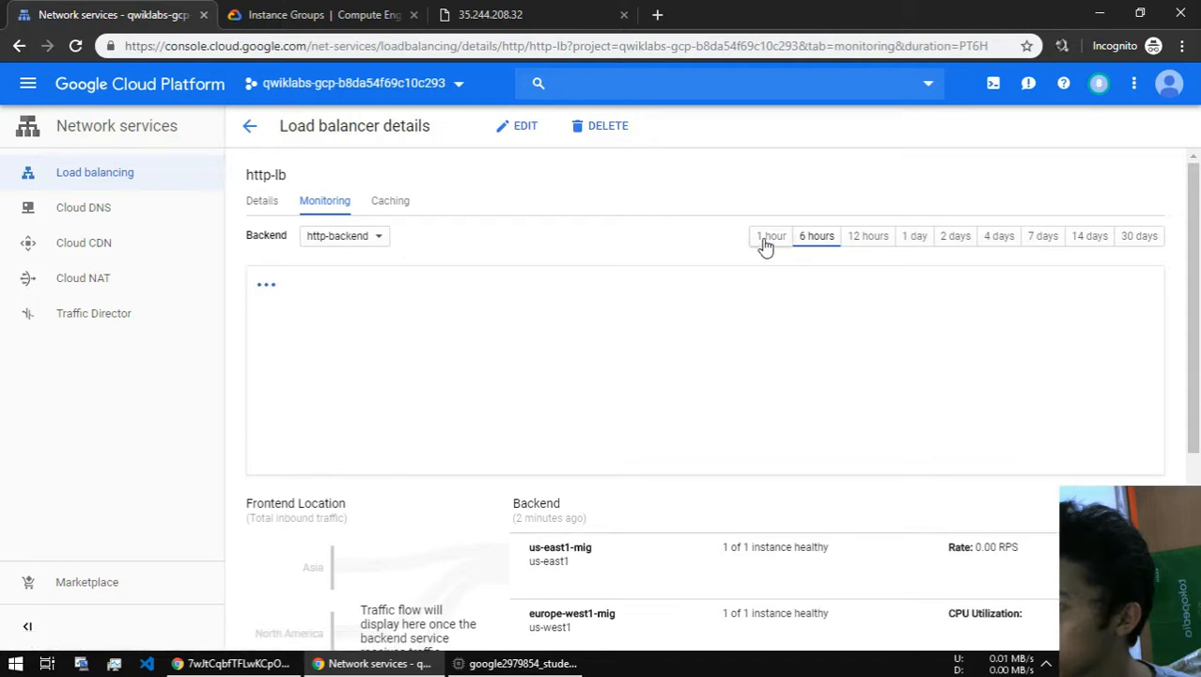
click(765, 247)
click(392, 207)
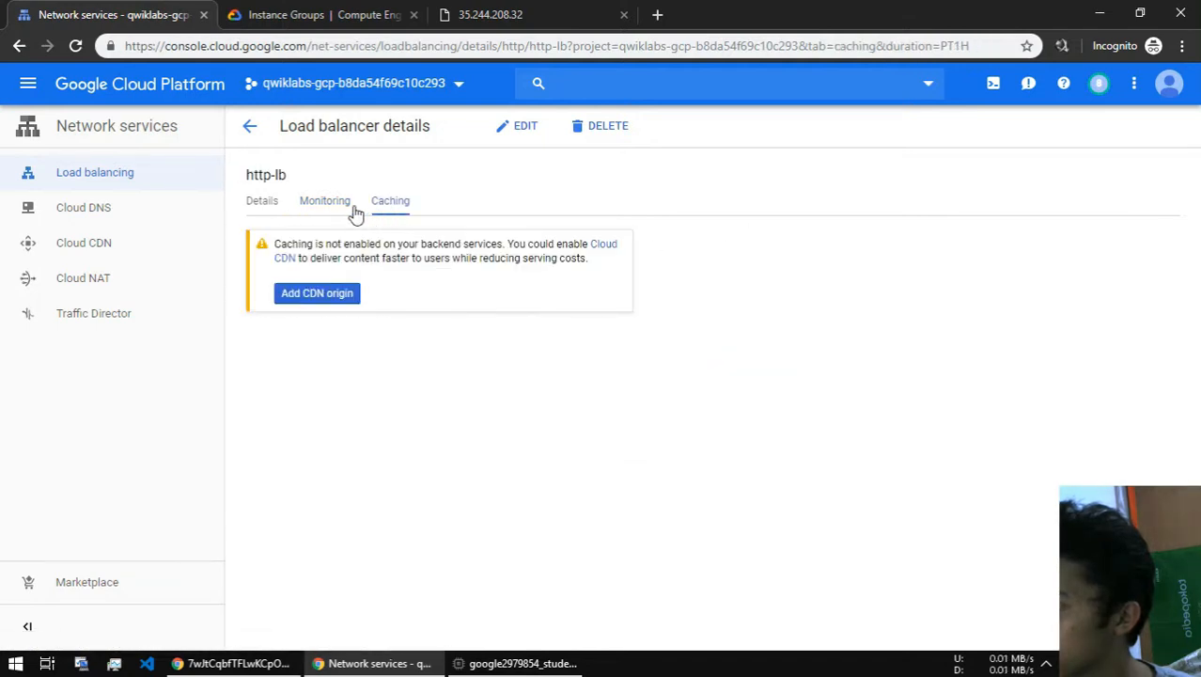
click(329, 212)
click(331, 246)
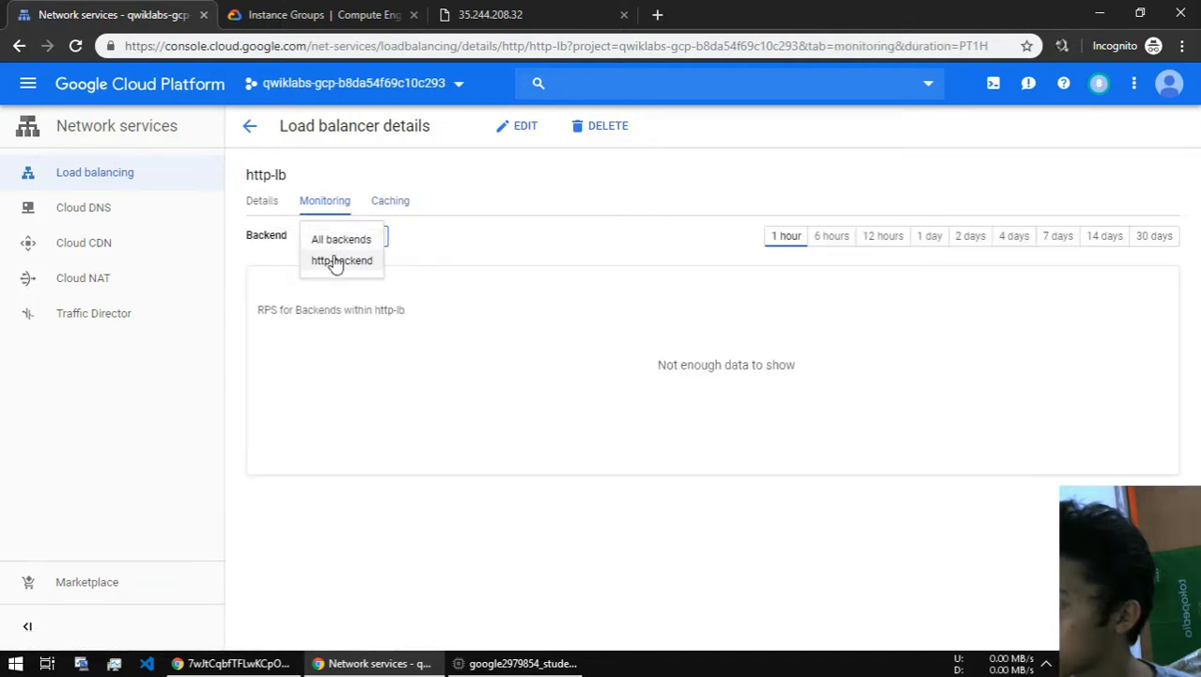
click(340, 261)
scroll(567, 463, down, 3)
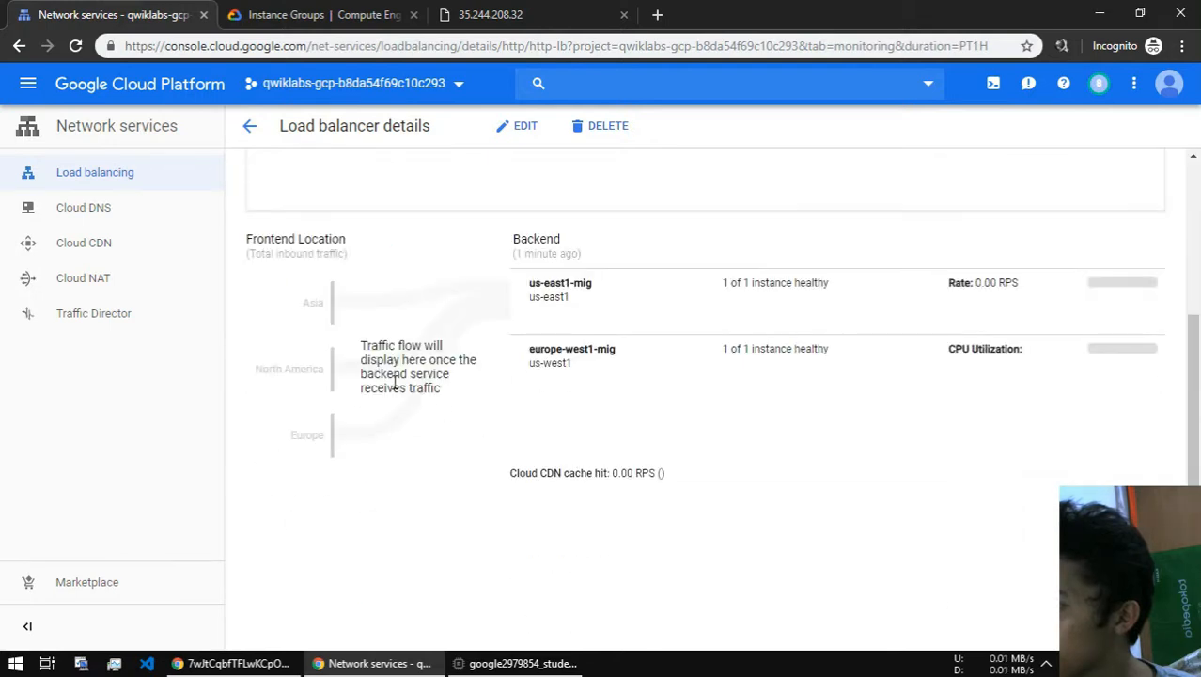
- Stop the running siege in seige-vm's SSH terminal and try running siege -c 2500 35.244.208.32 instead
mouse_move(526, 663)
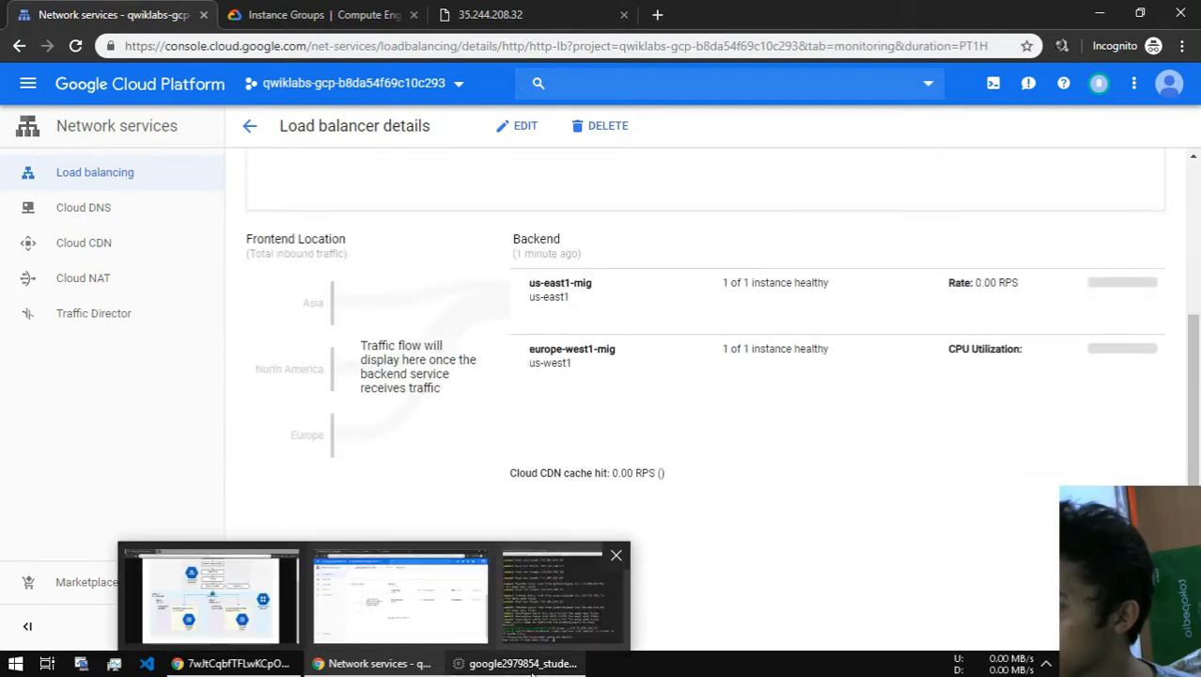
click(568, 613)
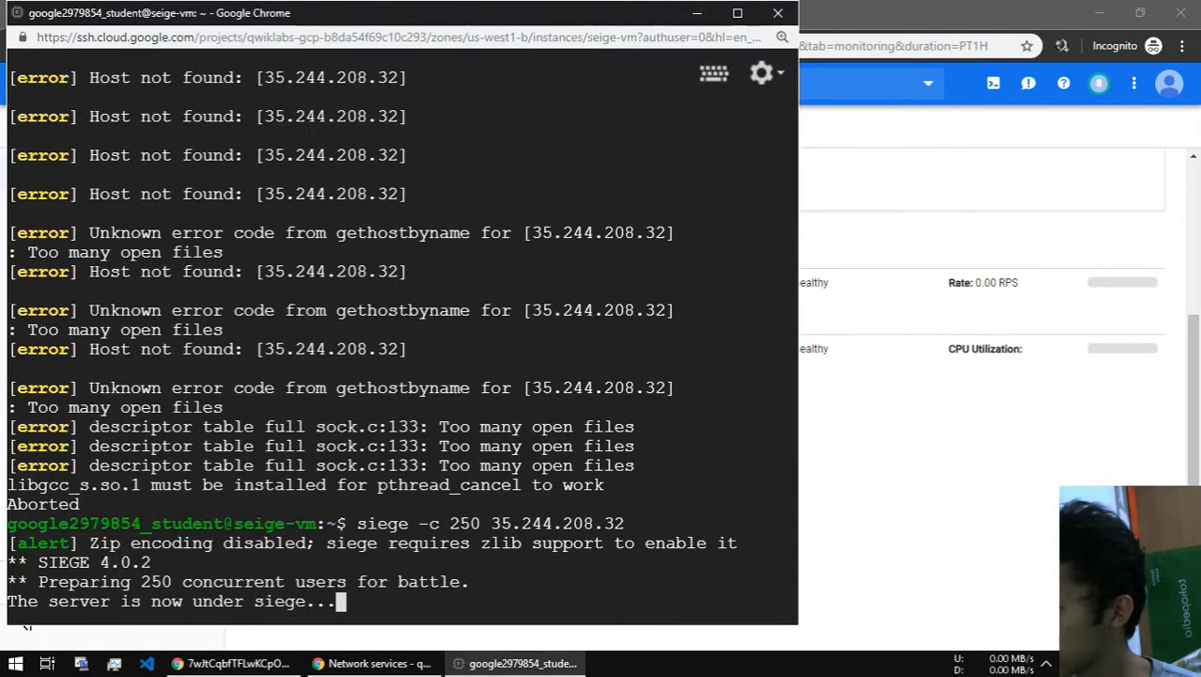
key(ctrl+c)
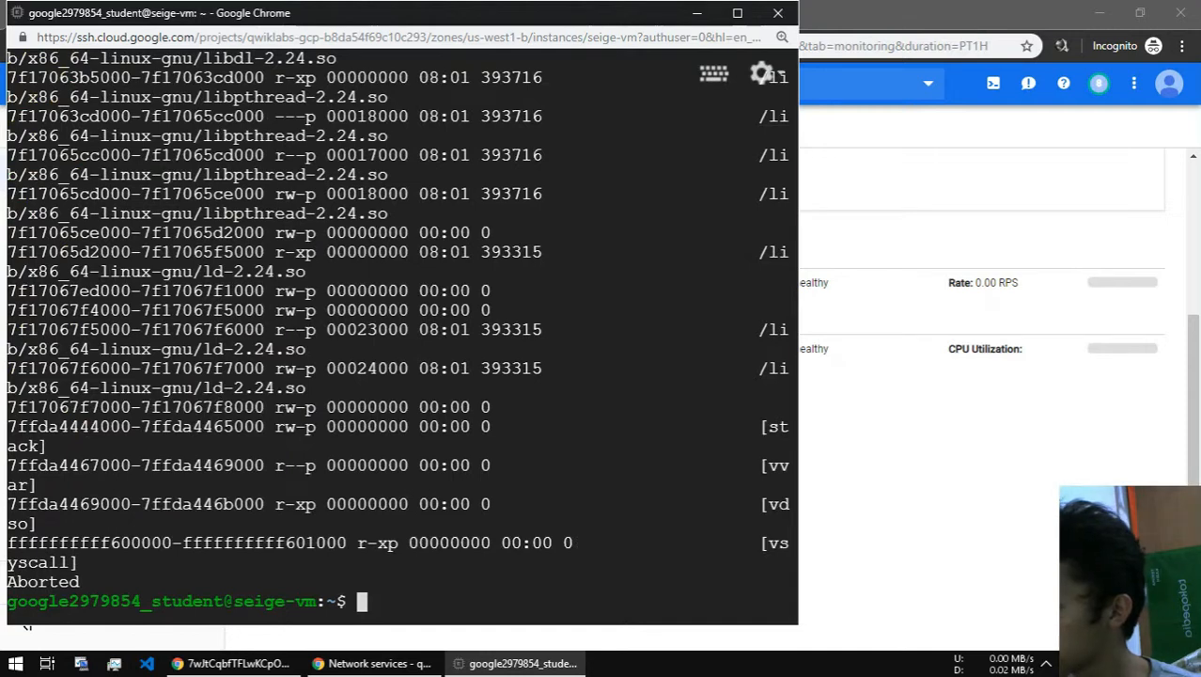
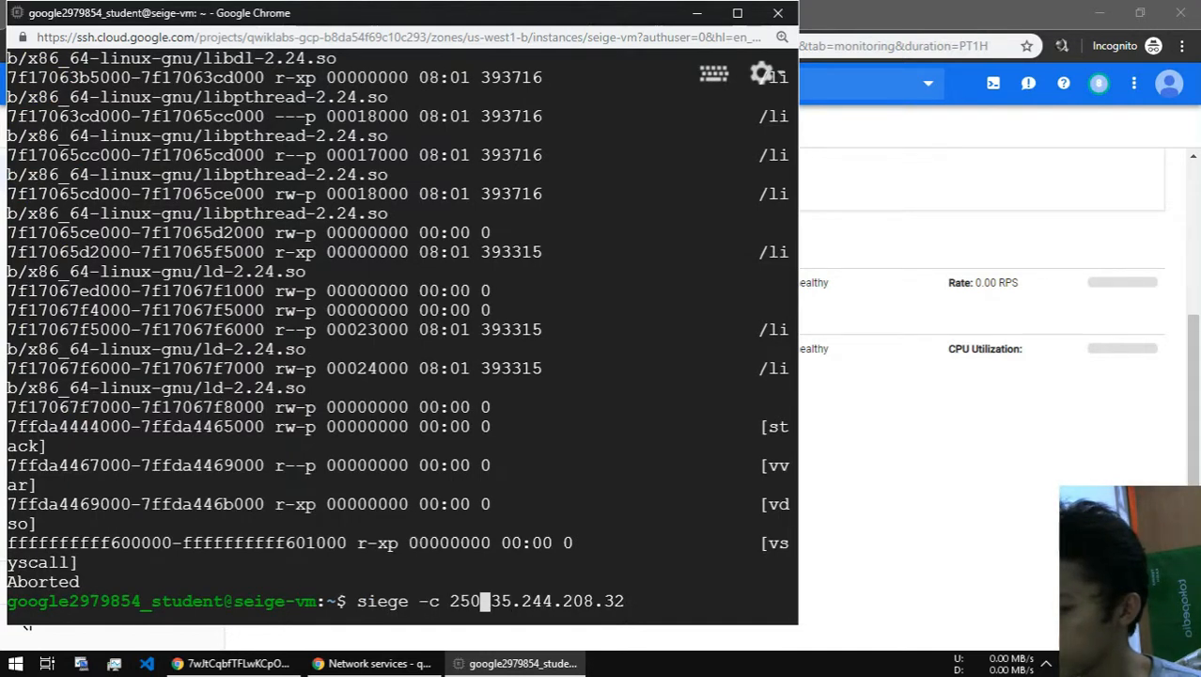
text(0)
key(Return)
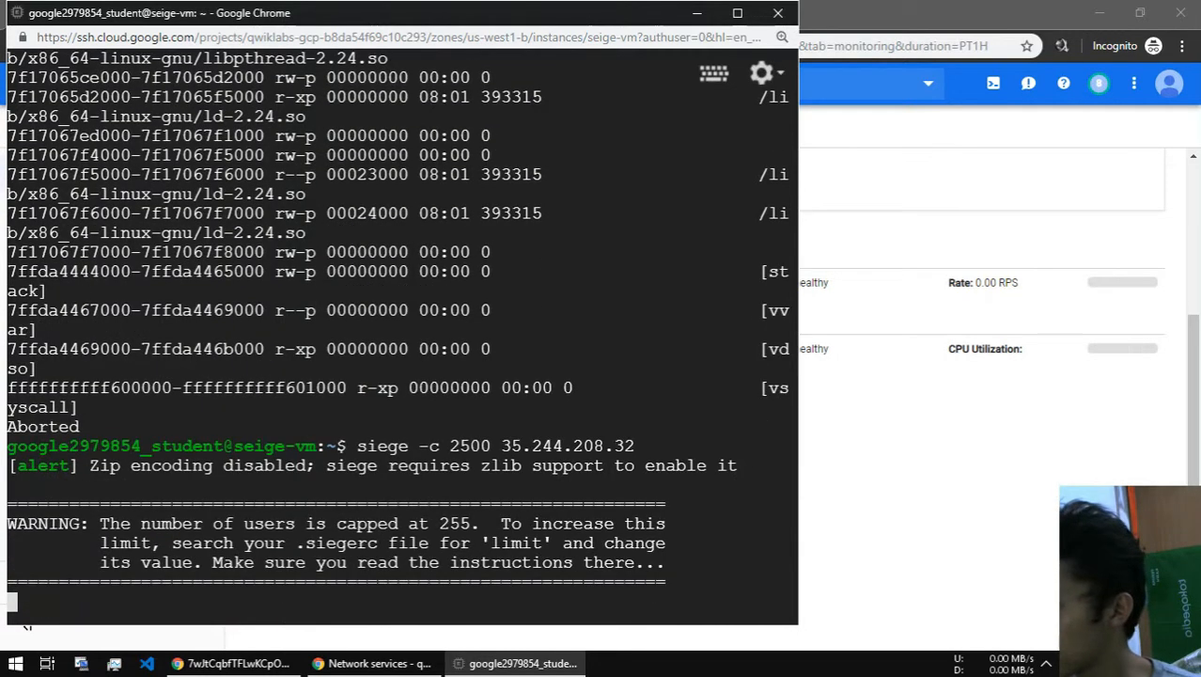
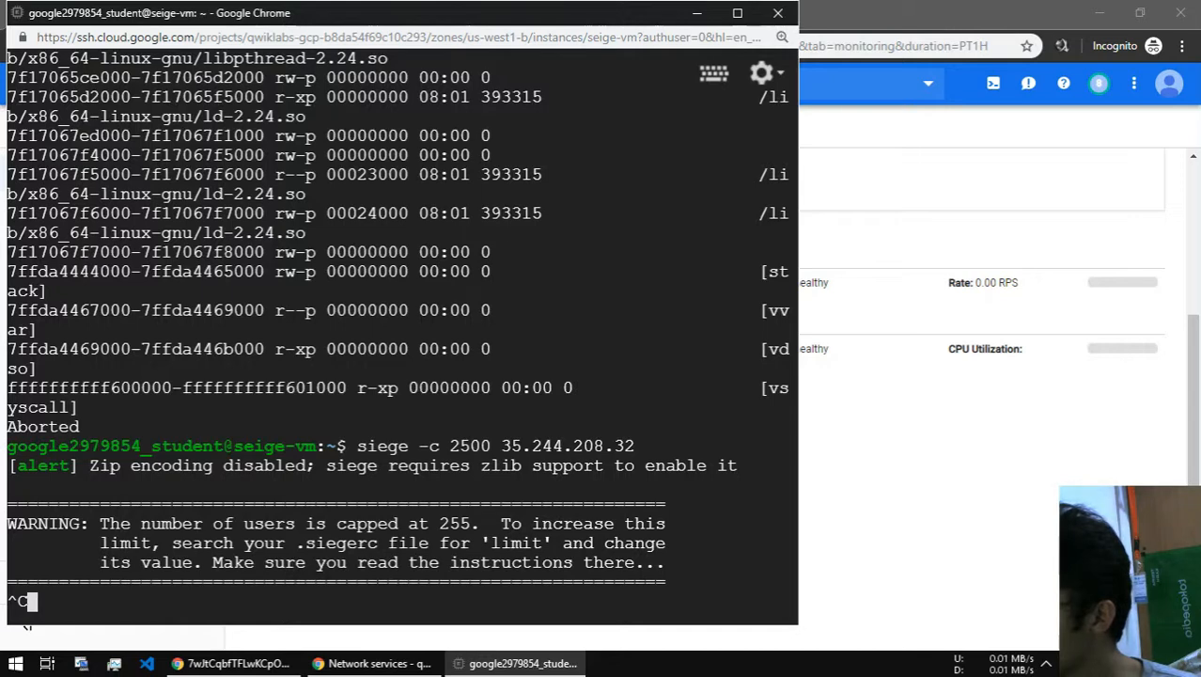
- Interrupt the 2500-user siege, recall siege -c 250 35.244.208.32 from the command history and run it
key(ctrl+c)
key(ctrl+c)
key(ctrl+c)
key(ctrl+c)
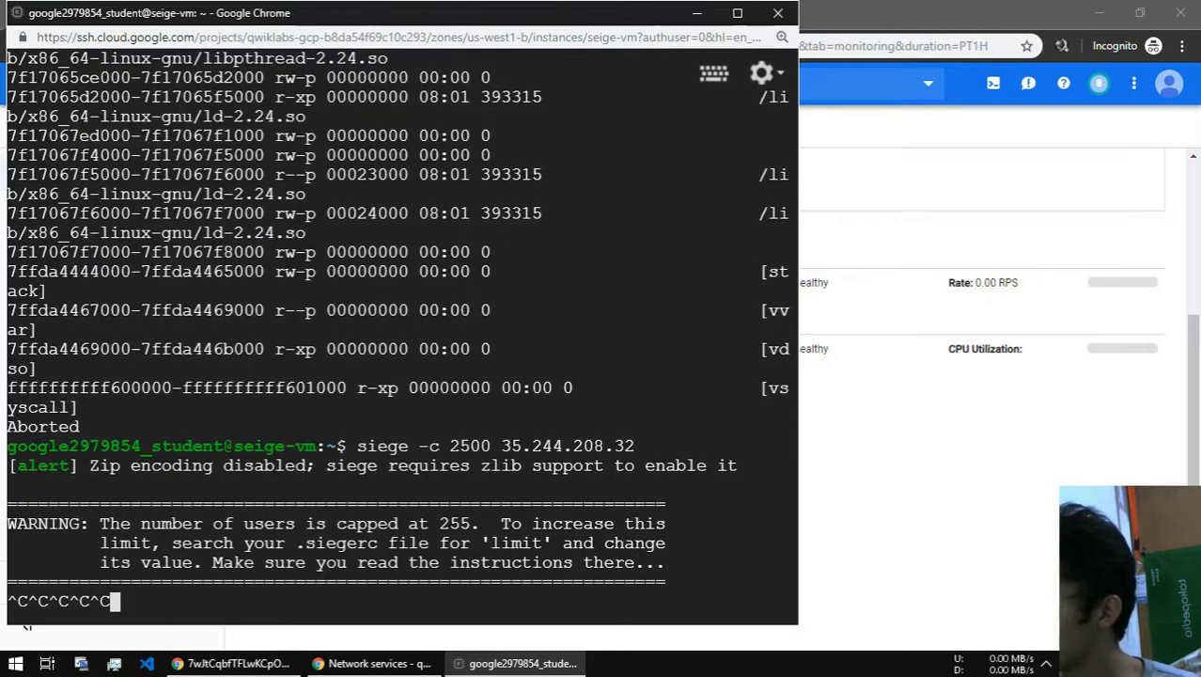
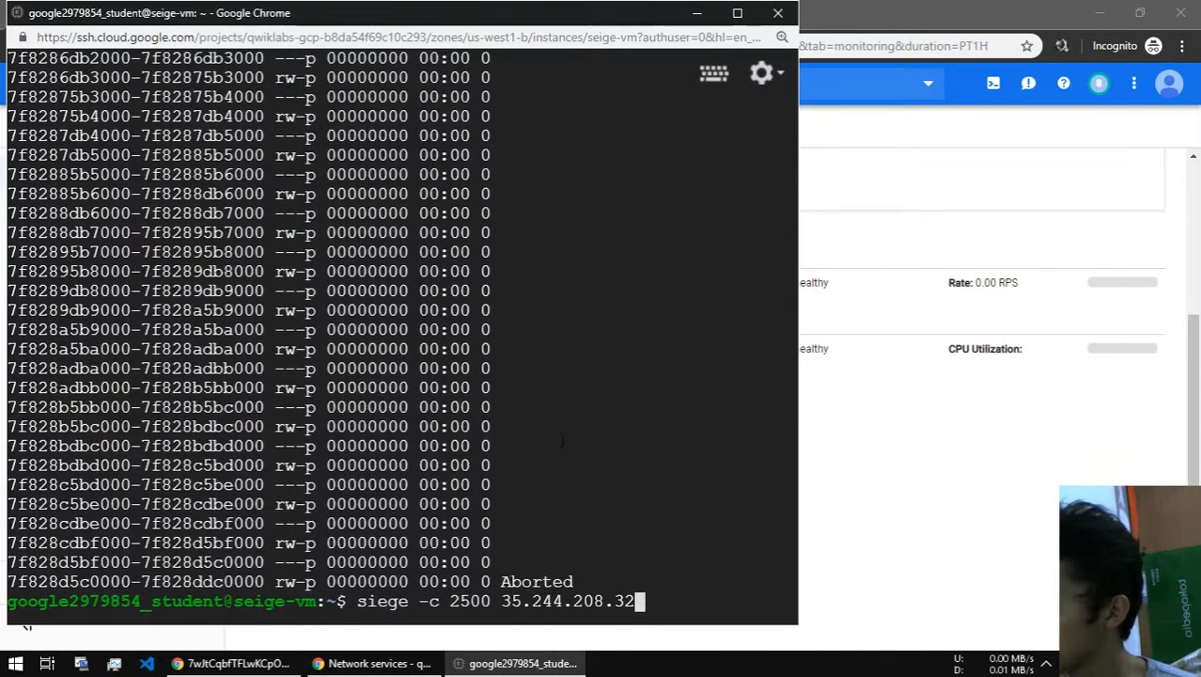
key(Up)
key(Down)
key(Up)
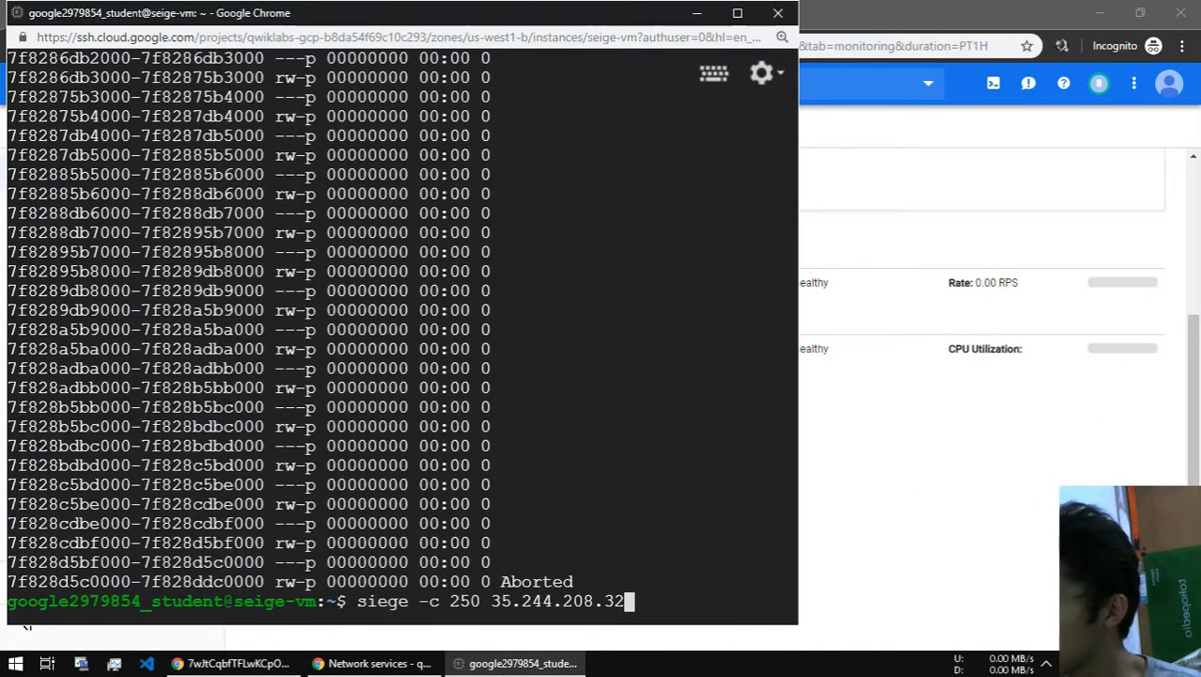
key(Return)
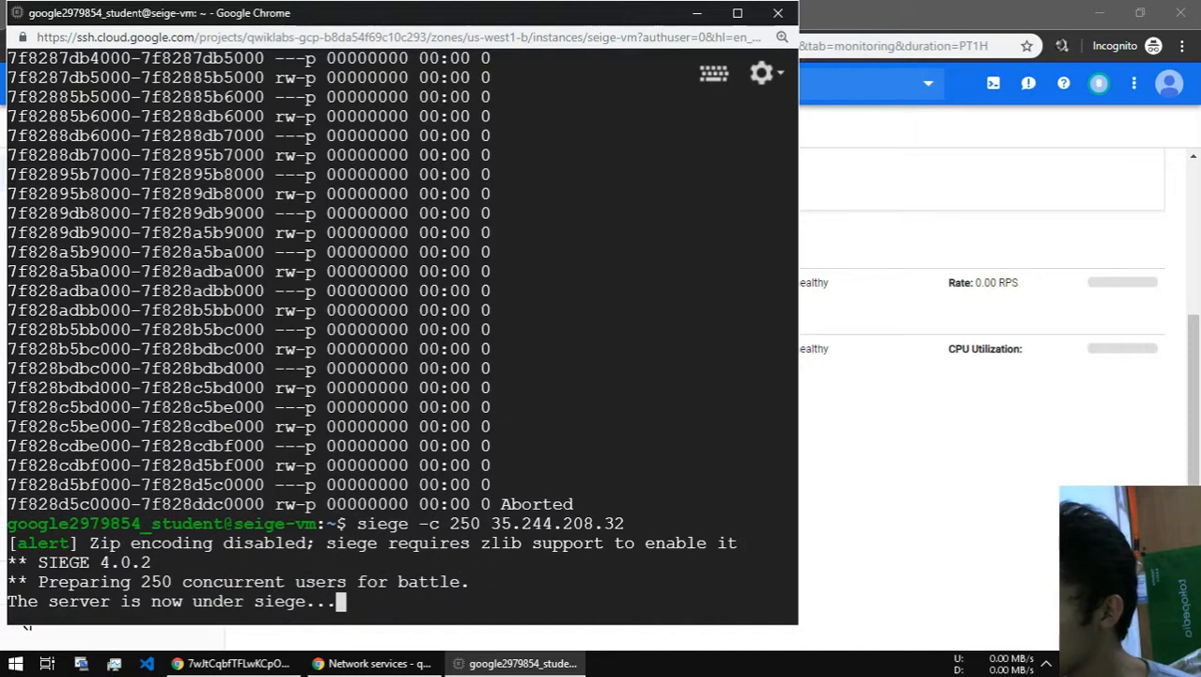
- Return to http-lb's monitoring in the console, filter it to http-backend and examine the traffic flow from North America to europe-west1-mig
click(900, 498)
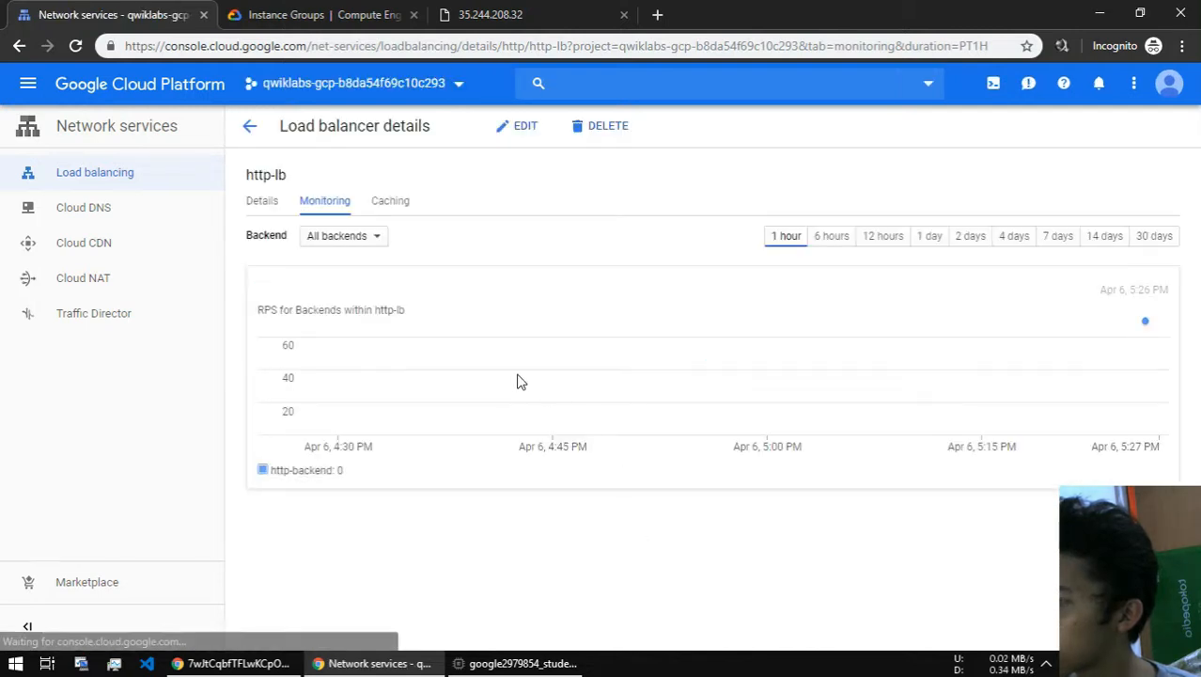
click(376, 242)
click(357, 260)
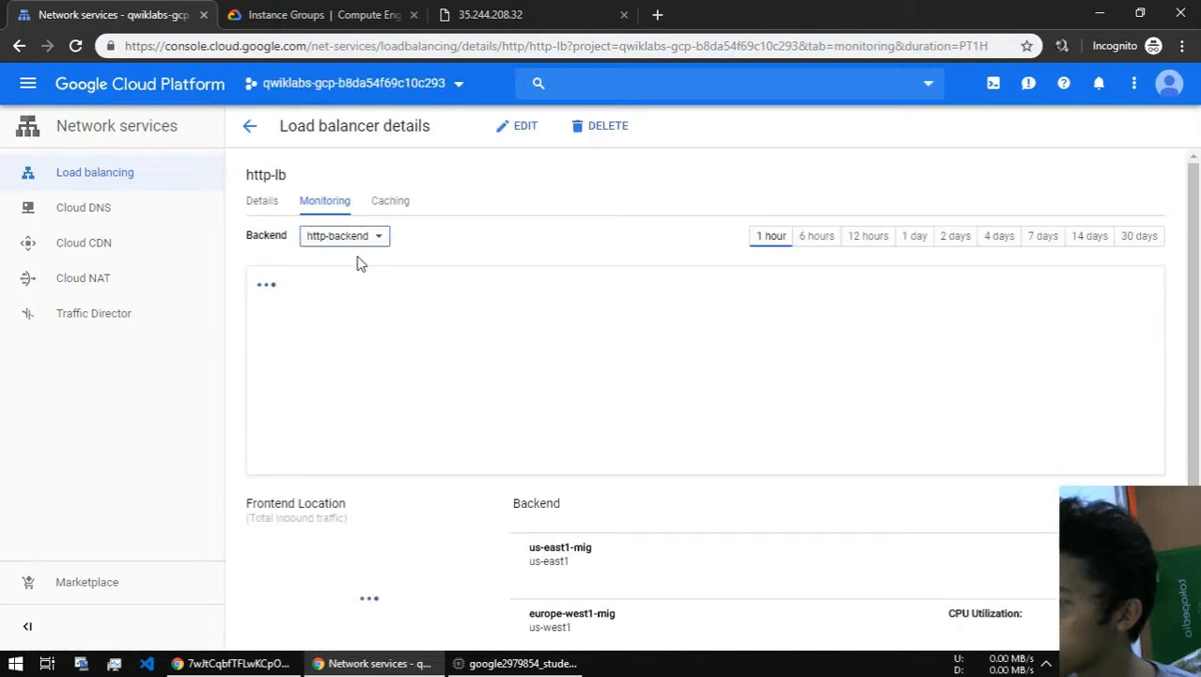
scroll(420, 397, down, 2)
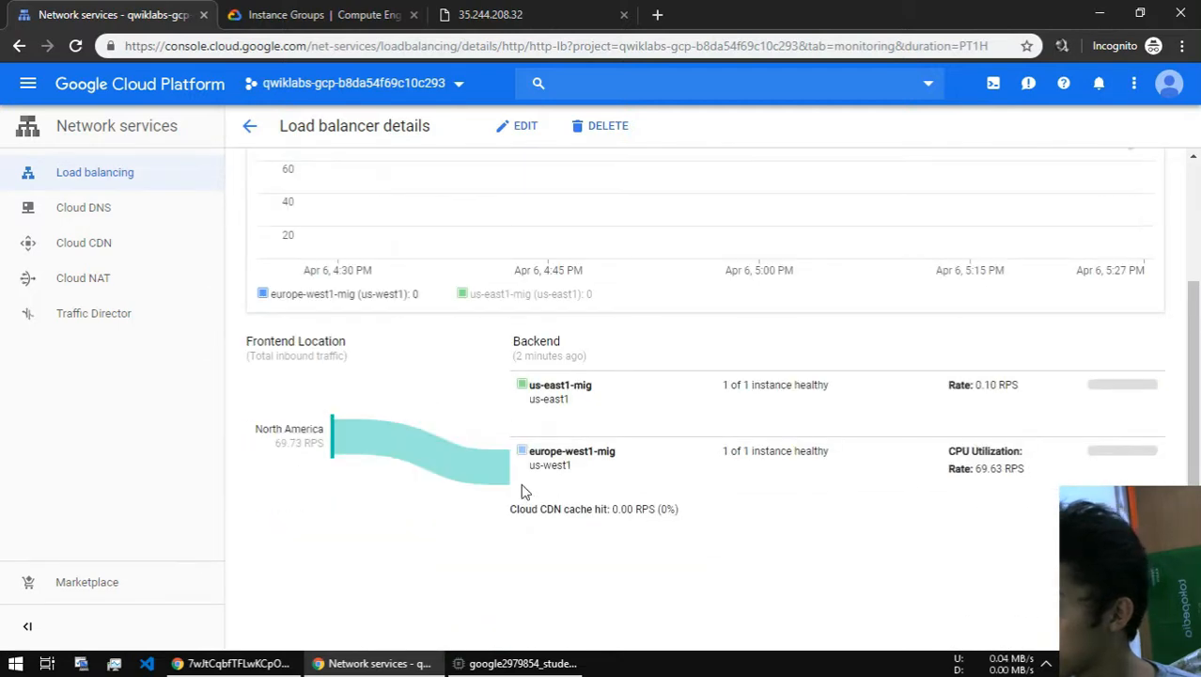
mouse_move(450, 461)
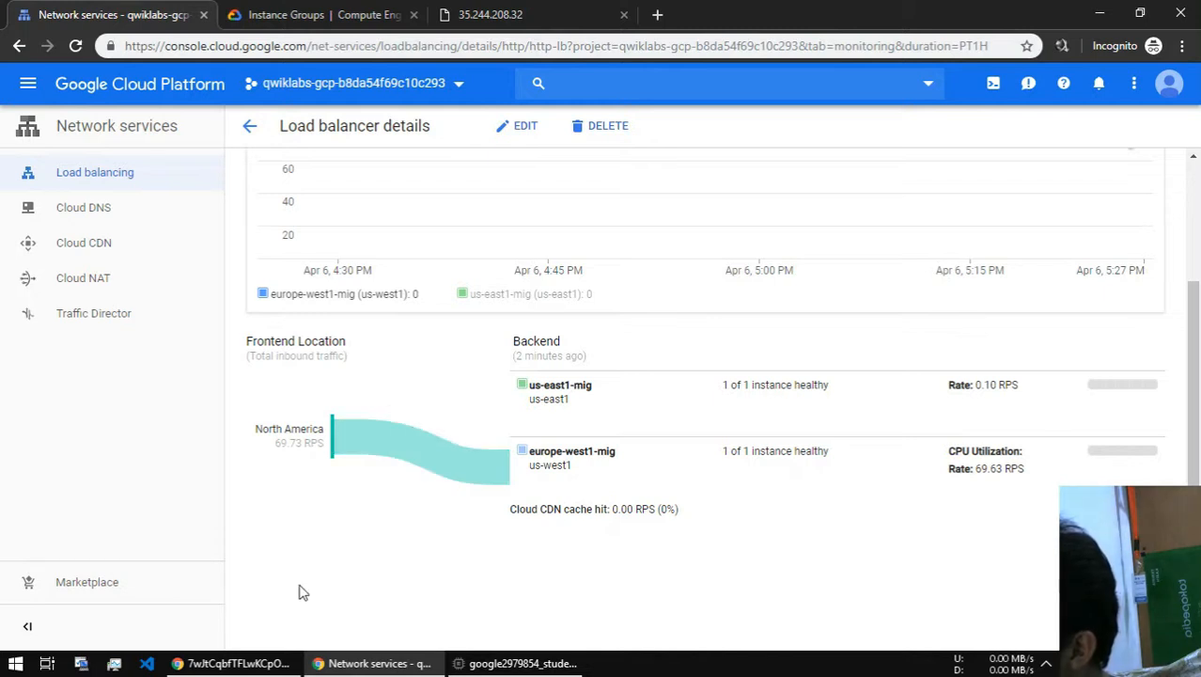
drag(541, 454, 663, 464)
click(531, 462)
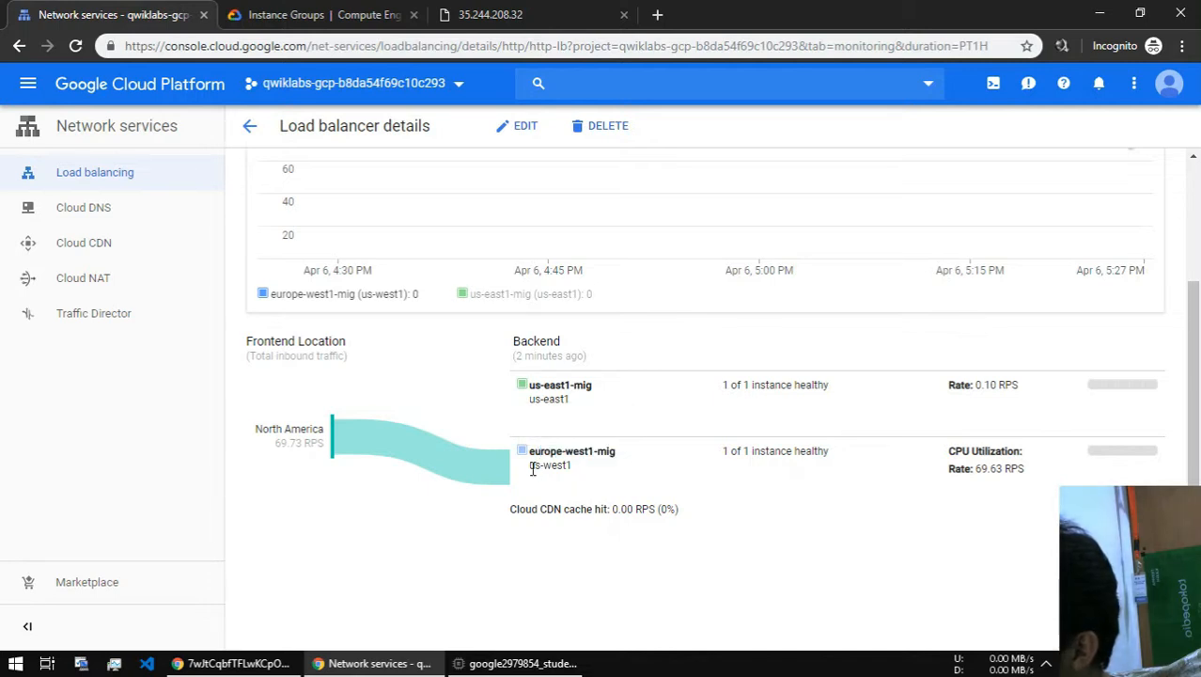
drag(529, 464, 571, 469)
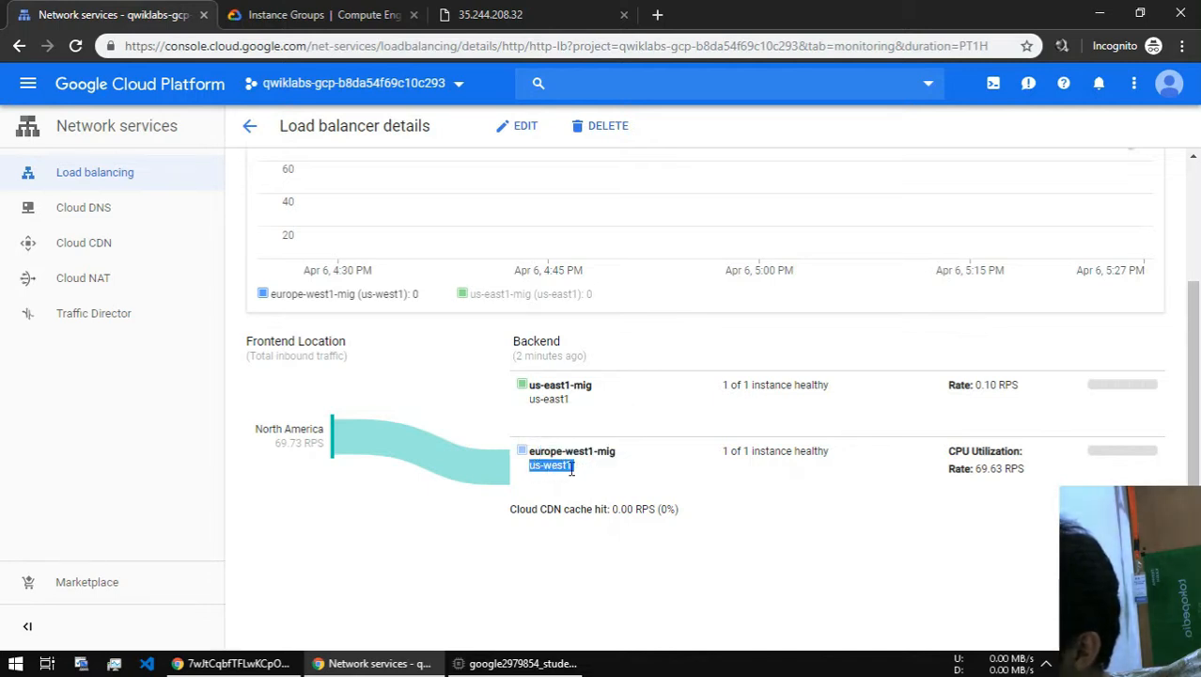
click(778, 502)
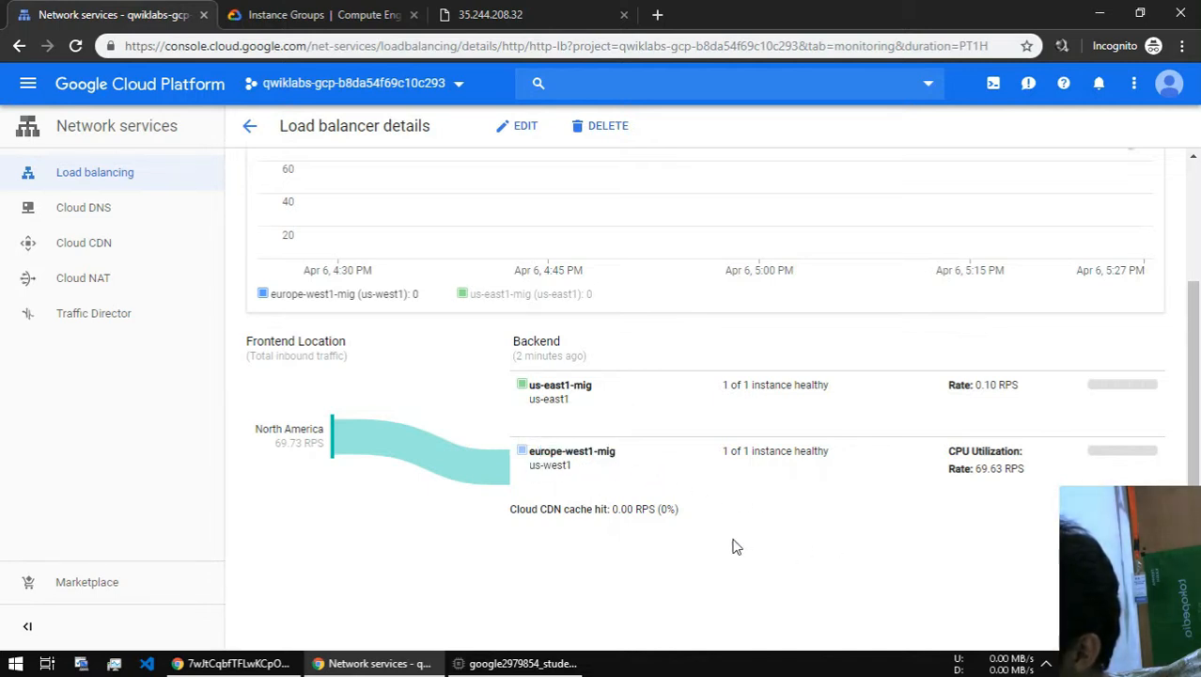
- Check the siege run in seige-vm's SSH terminal and stop it
click(519, 664)
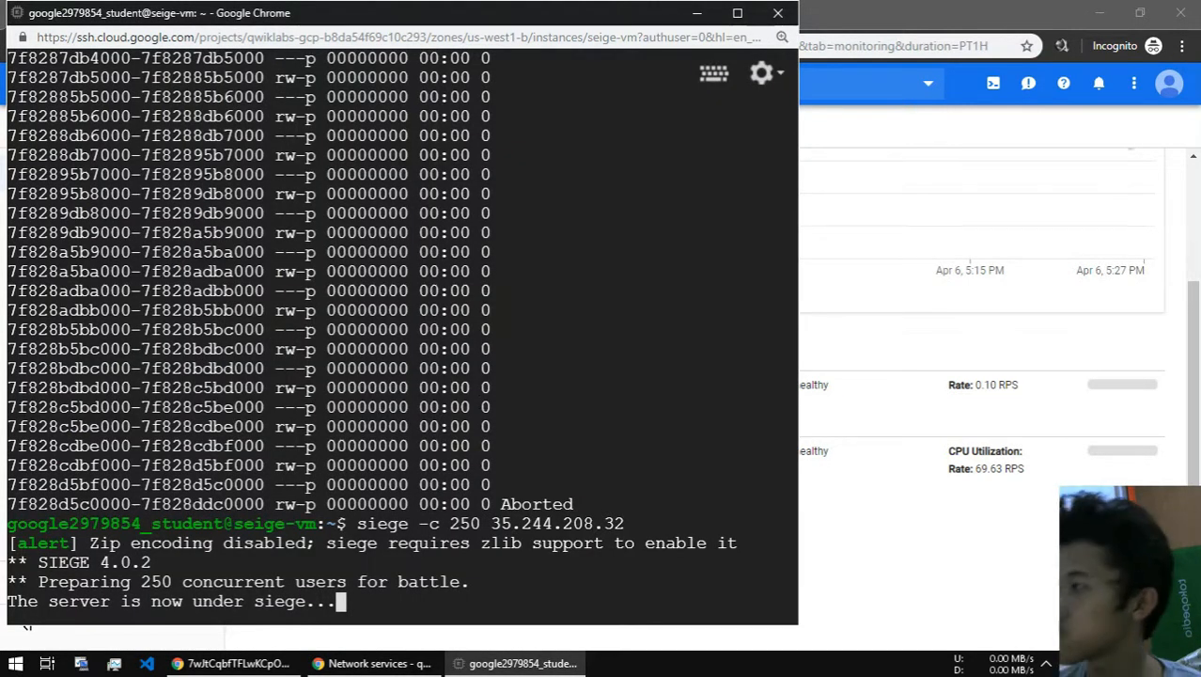
click(696, 13)
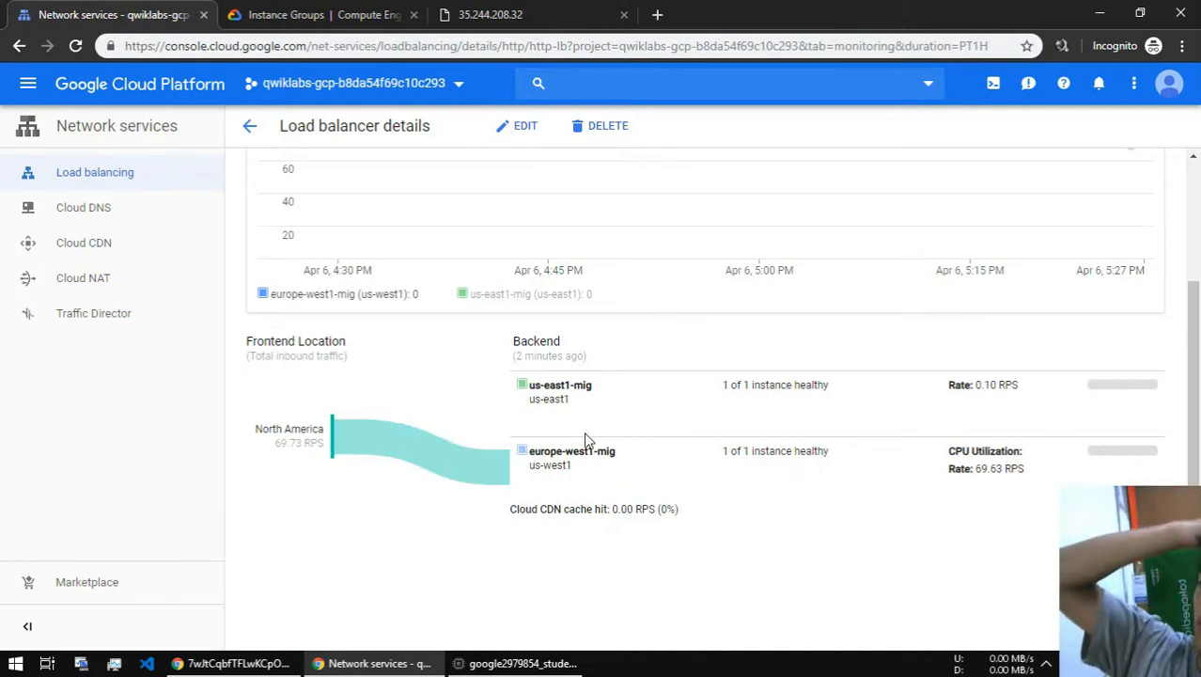
click(522, 663)
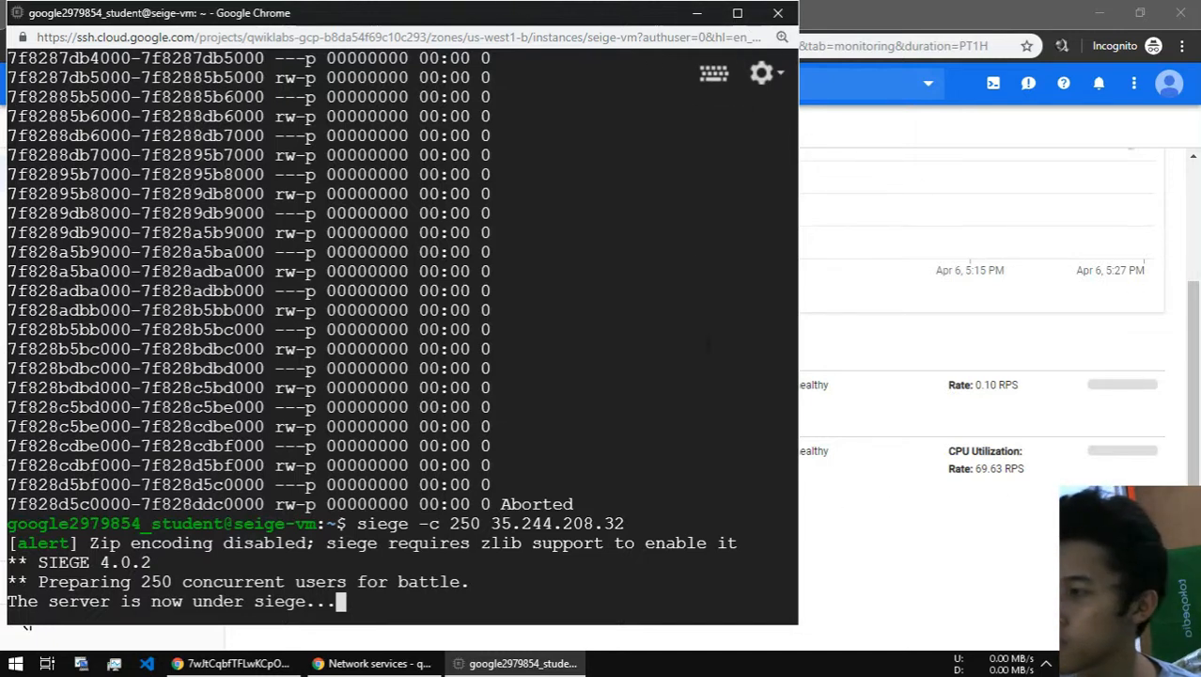
key(ctrl+c)
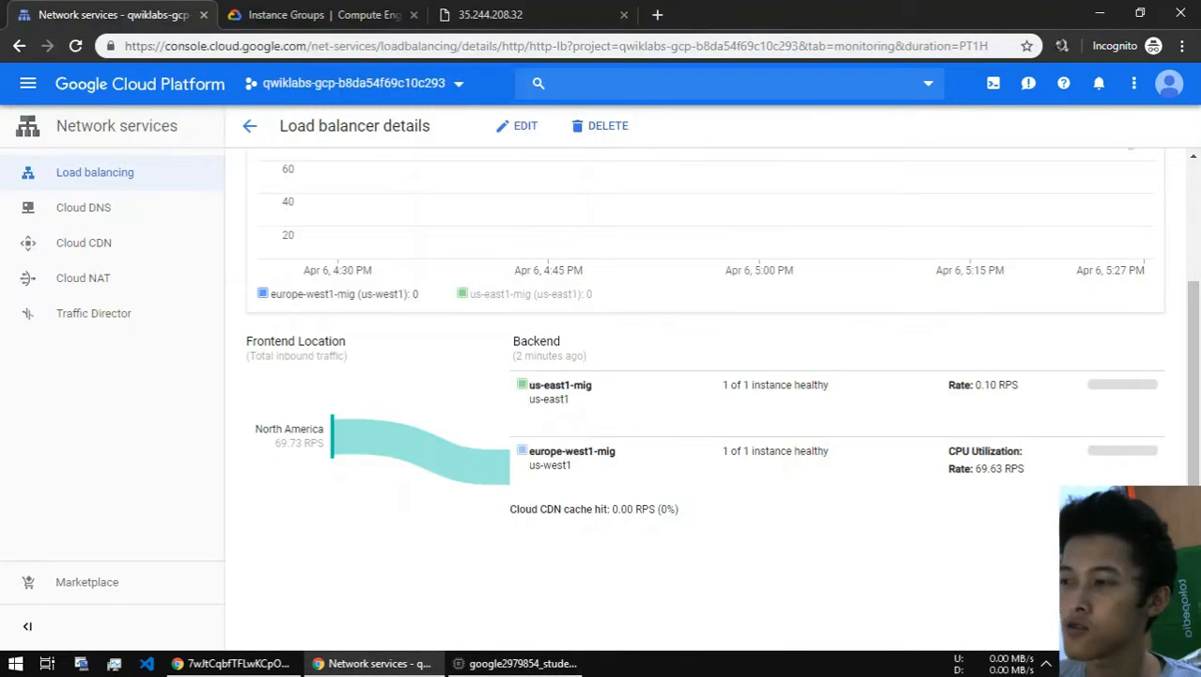
- Go back to the Network services console and recheck http-backend's request rate chart and backend traffic
key(alt+Tab)
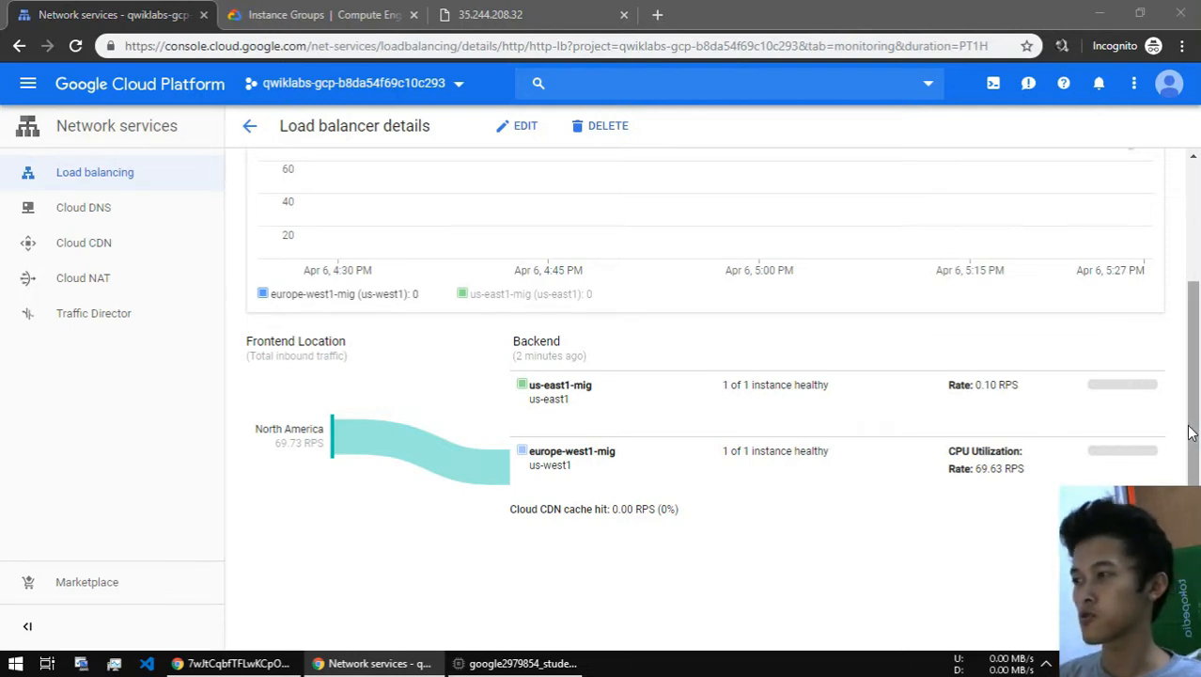
mouse_move(376, 663)
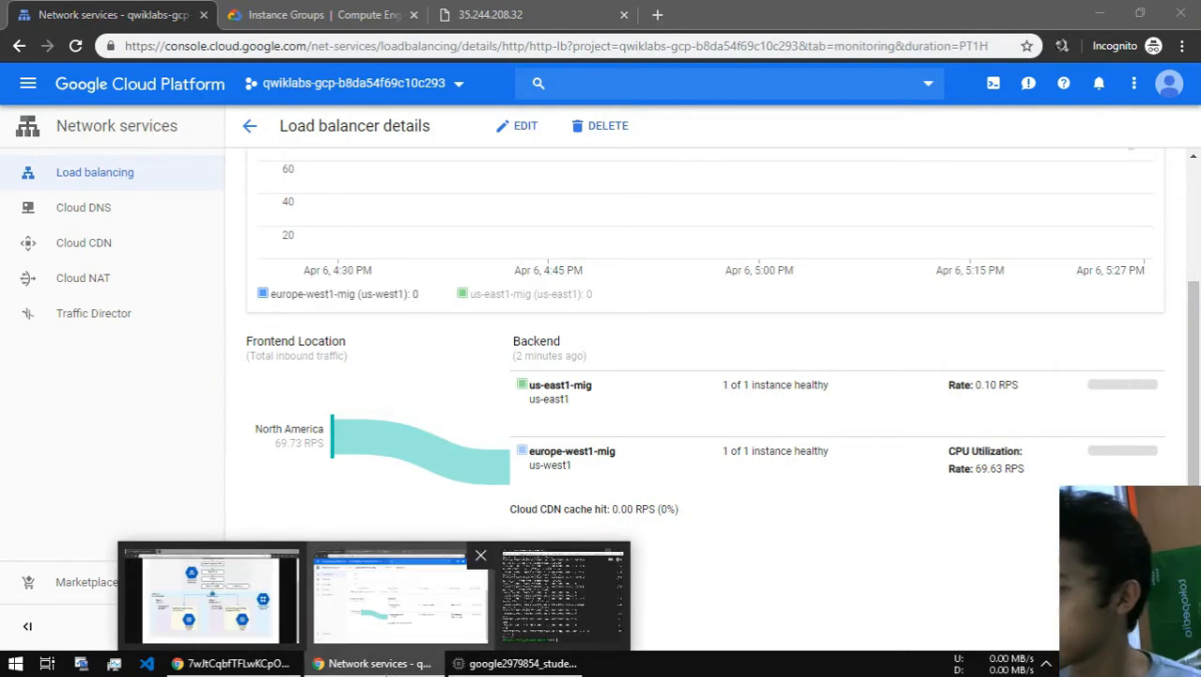
click(606, 554)
click(946, 547)
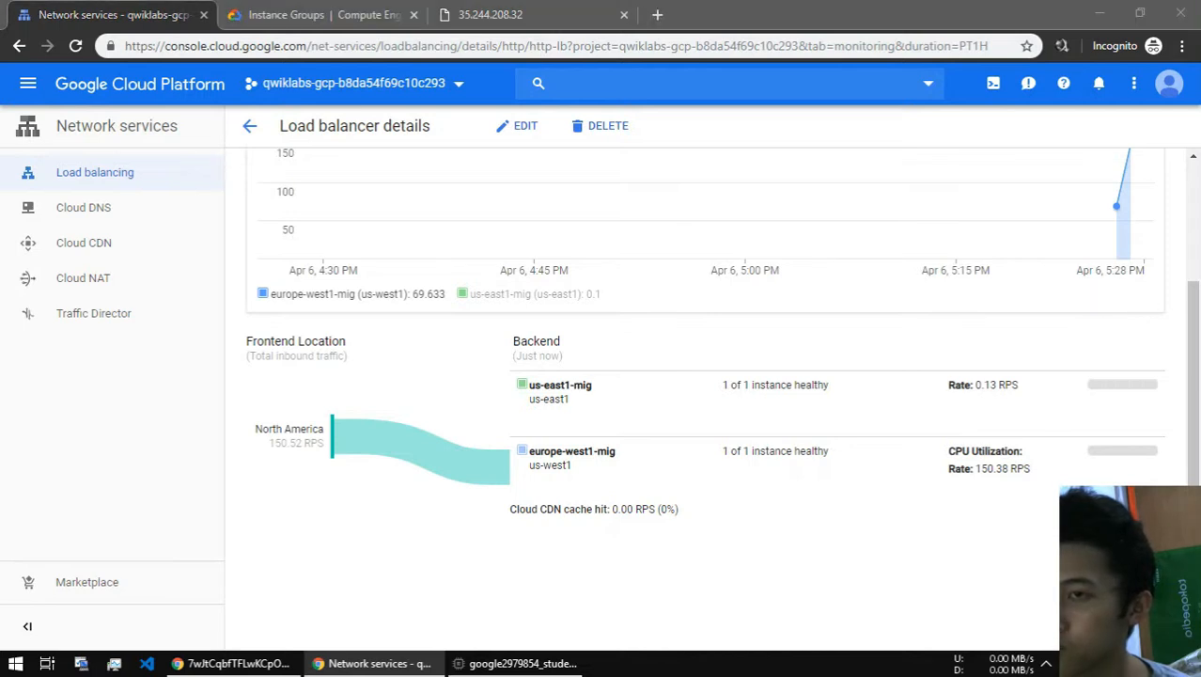
- Open Compute Engine's VM instances list and select seige-vm's external IP address
click(26, 84)
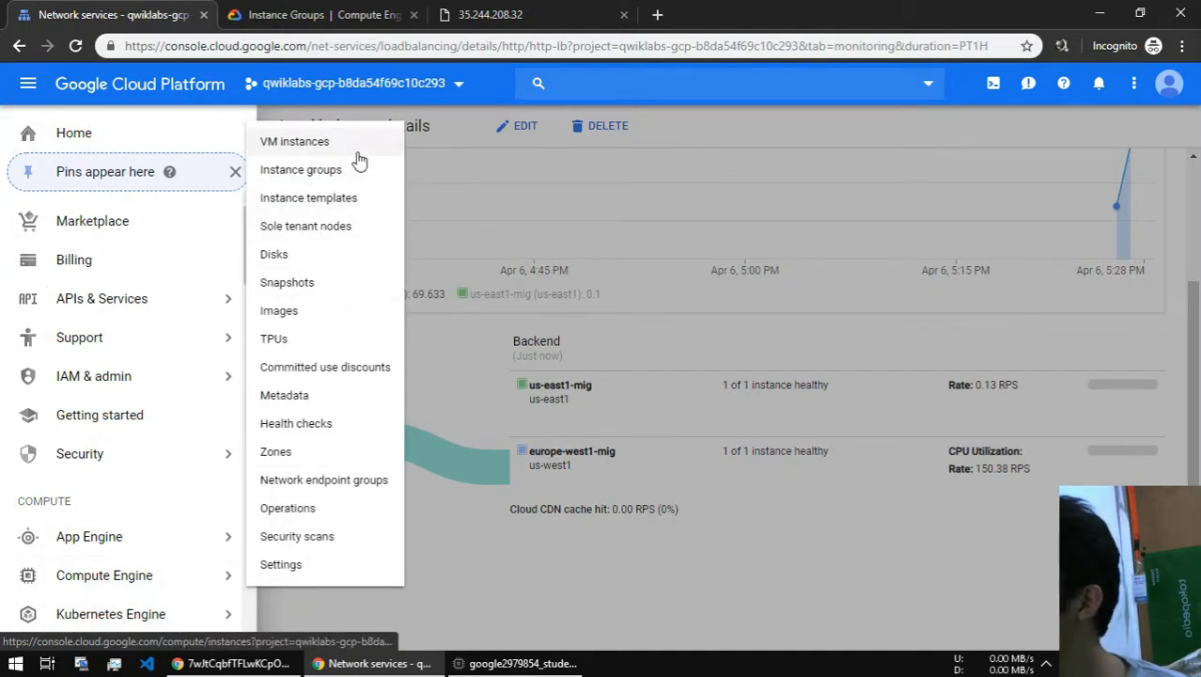
click(357, 154)
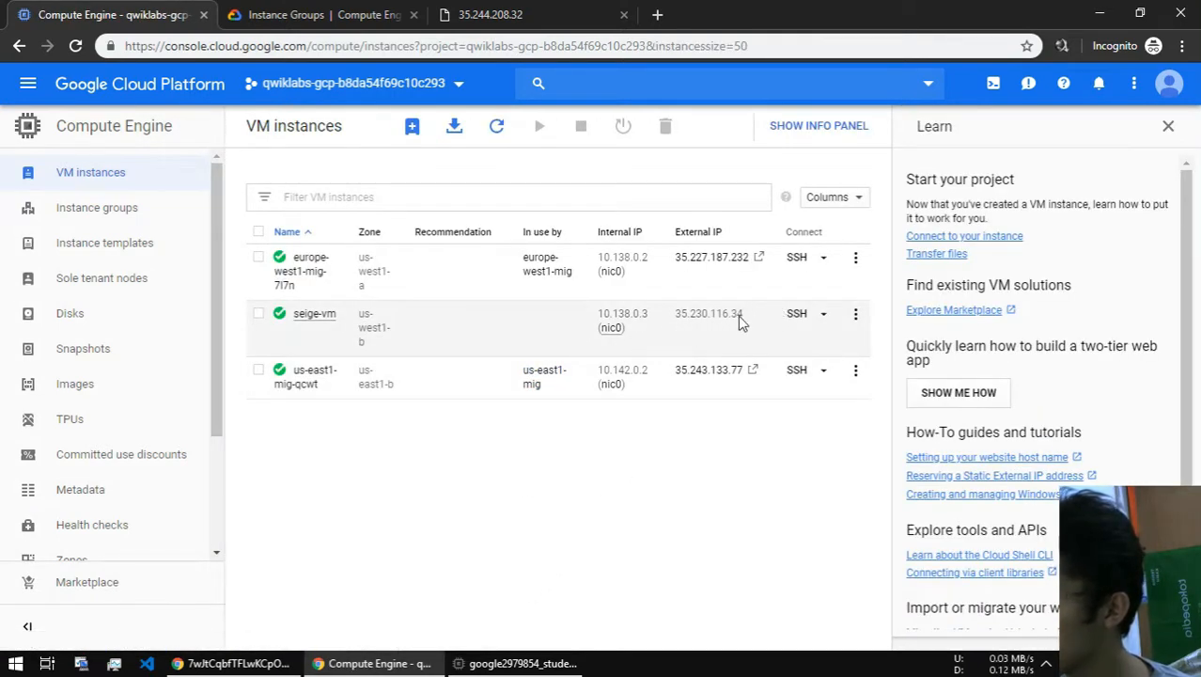
double_click(697, 319)
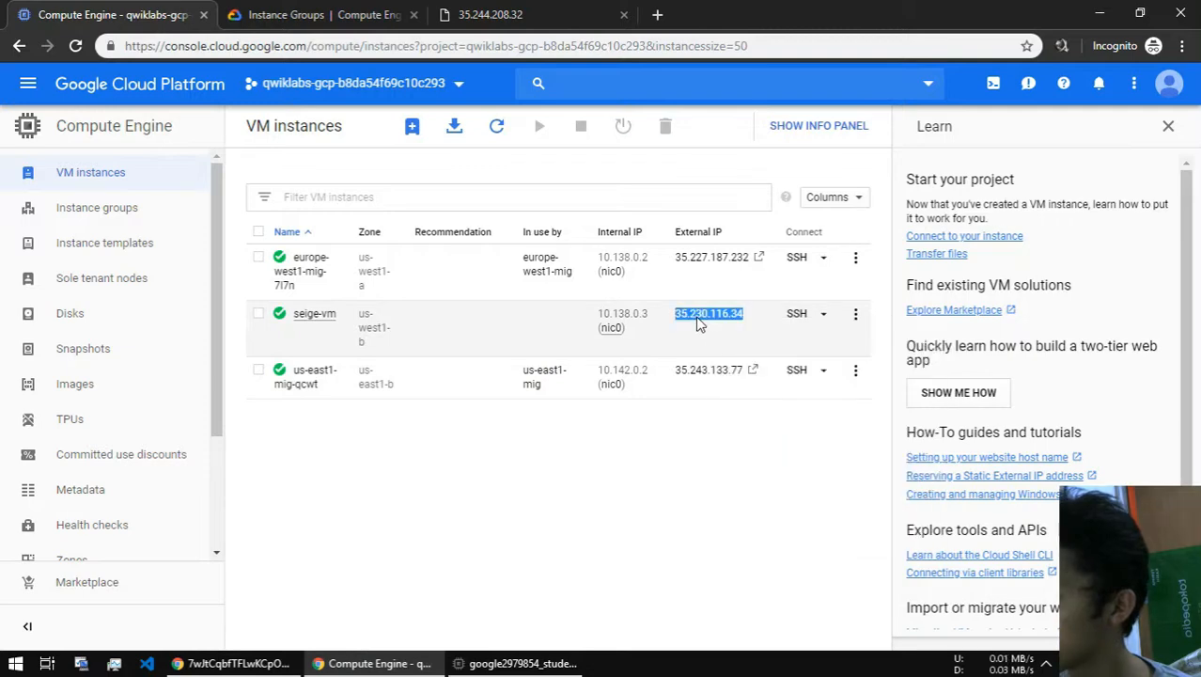
- Copy seige-vm's external IP address and paste it into the address bar of a new browser tab
right_click(697, 323)
click(716, 331)
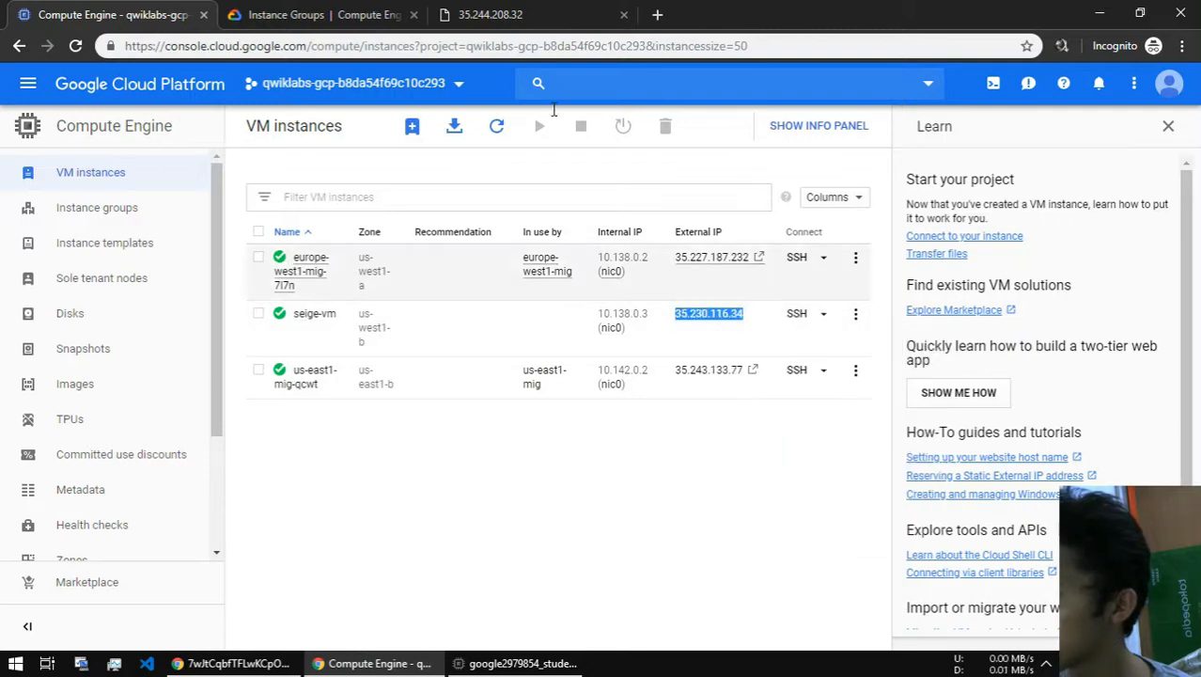
click(580, 28)
click(515, 38)
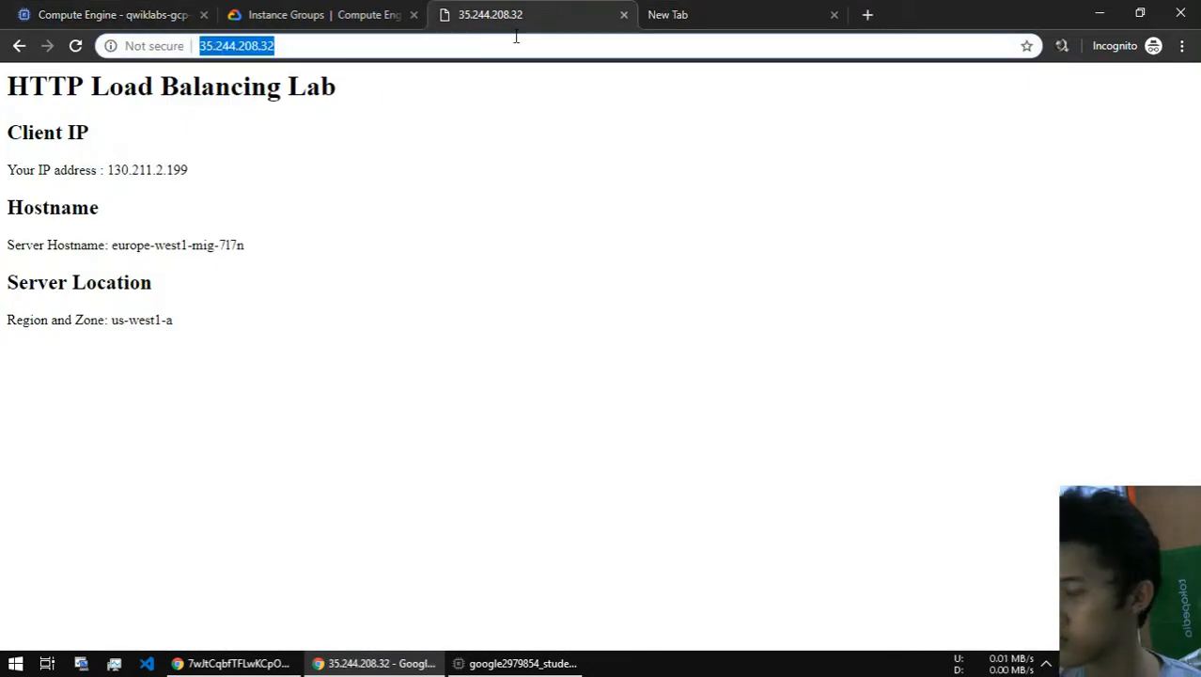
key(Return)
key(ctrl+Tab)
key(ctrl+v)
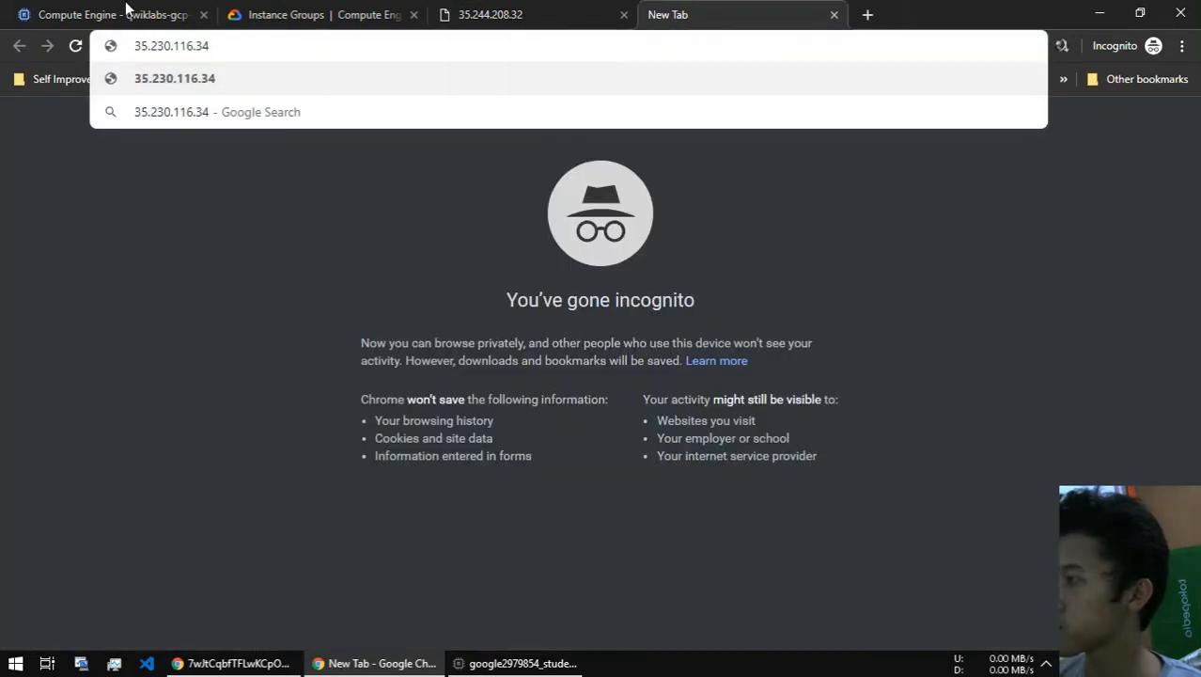
- Return to the Compute Engine console tab and open the Cloud Armor security policies under Network Security
click(127, 9)
click(682, 536)
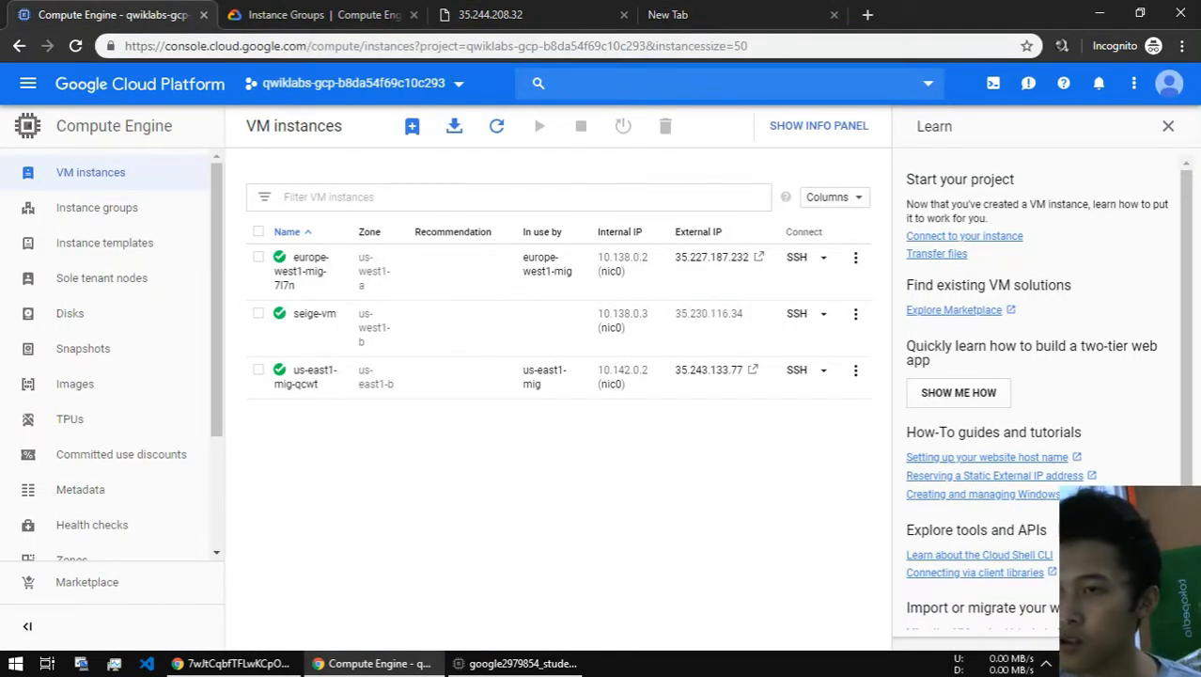
click(27, 83)
mouse_move(96, 355)
scroll(113, 366, down, 3)
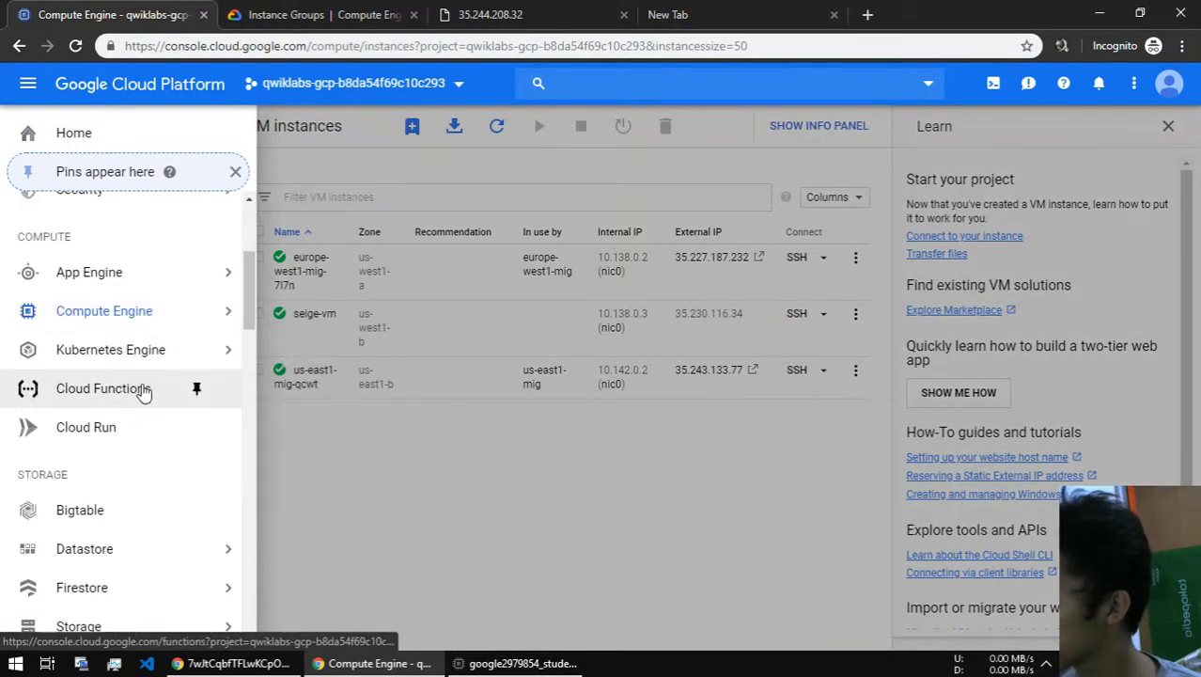
mouse_move(193, 317)
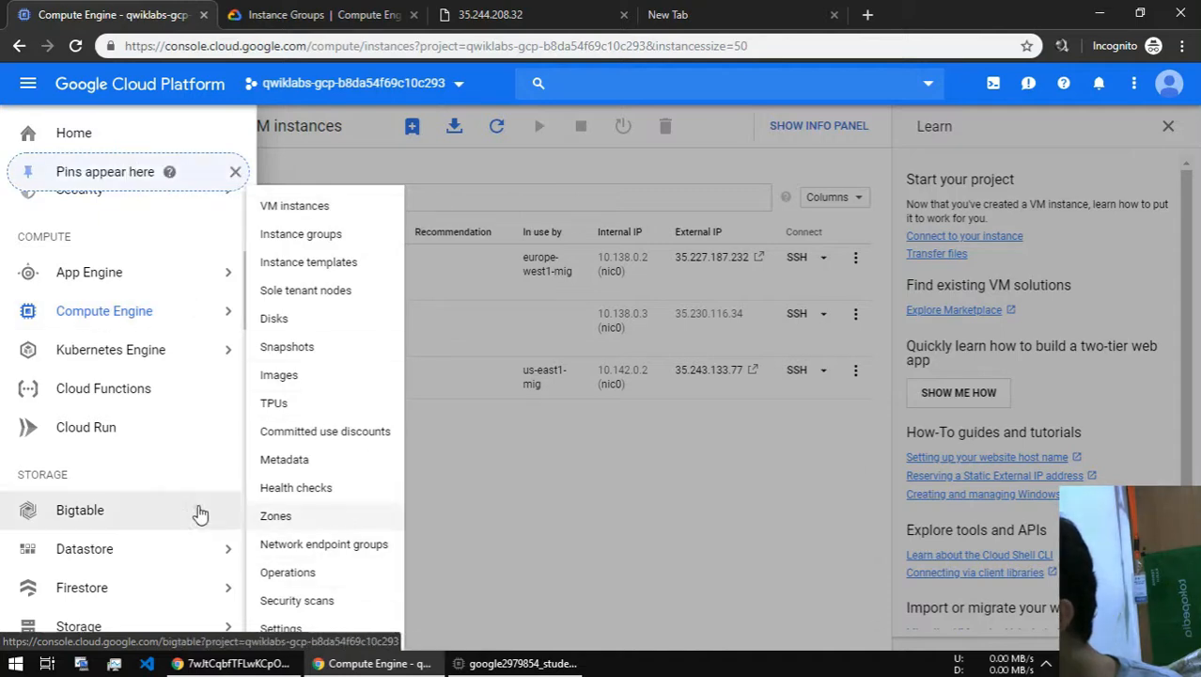
scroll(196, 513, down, 3)
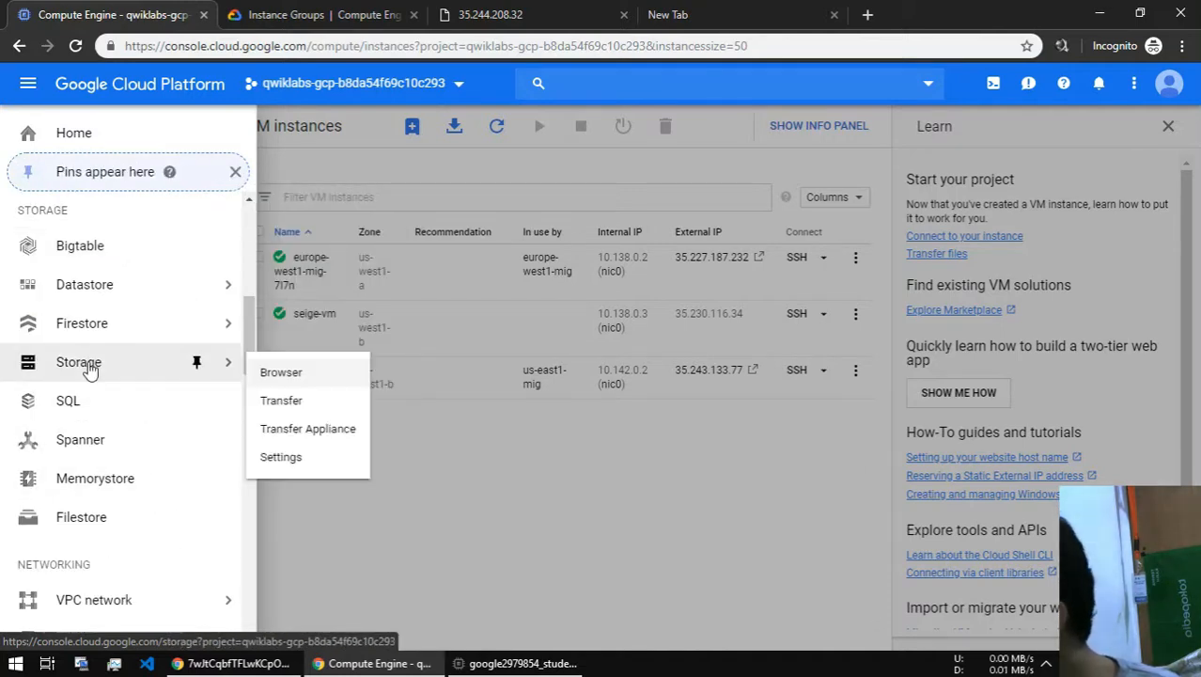
scroll(173, 504, down, 2)
mouse_move(174, 507)
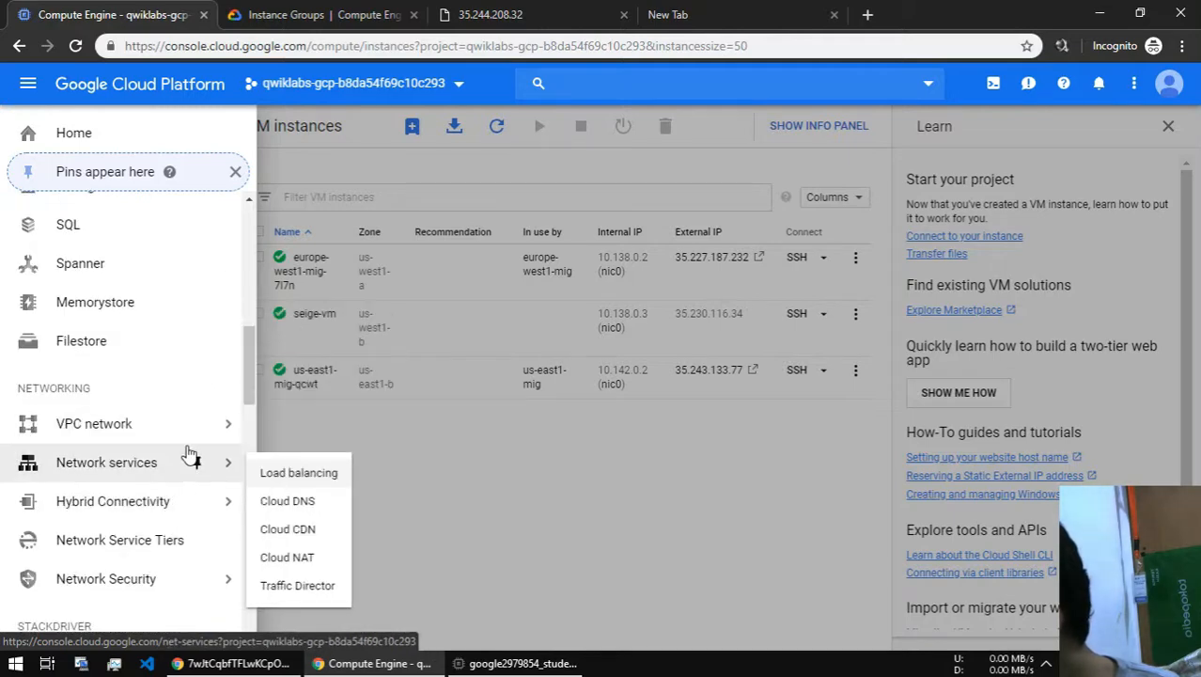
mouse_move(225, 591)
click(297, 589)
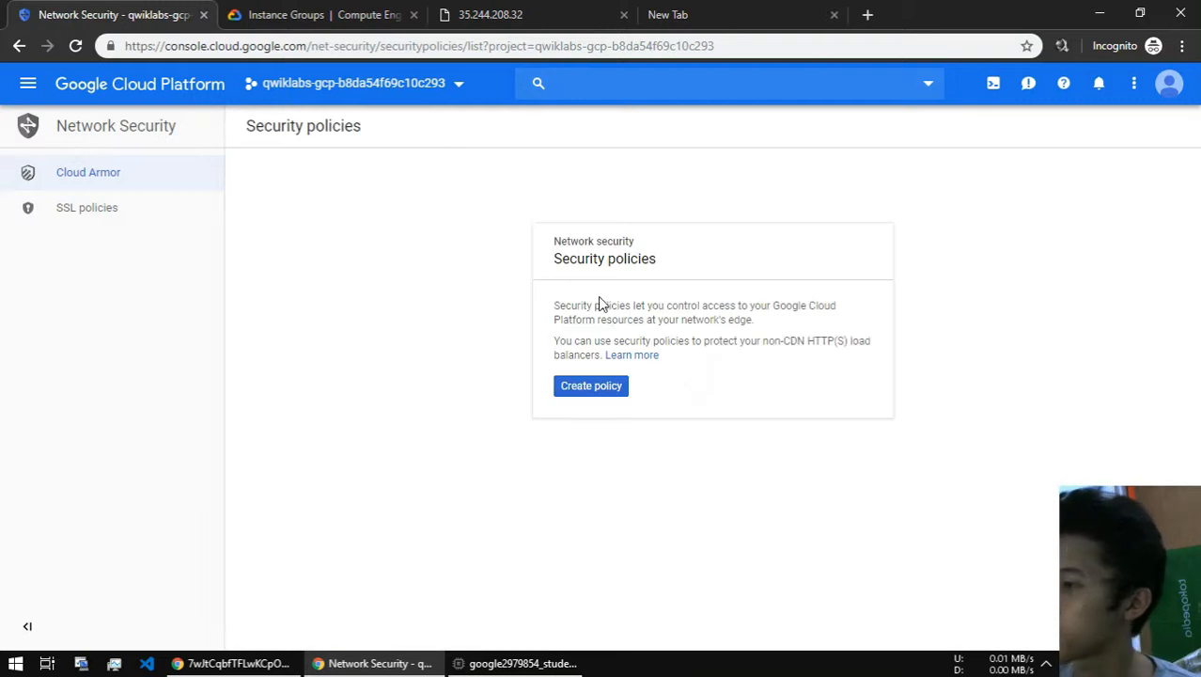
- Start a new security policy named blacklist-siege with its default rule action set to Allow
click(593, 392)
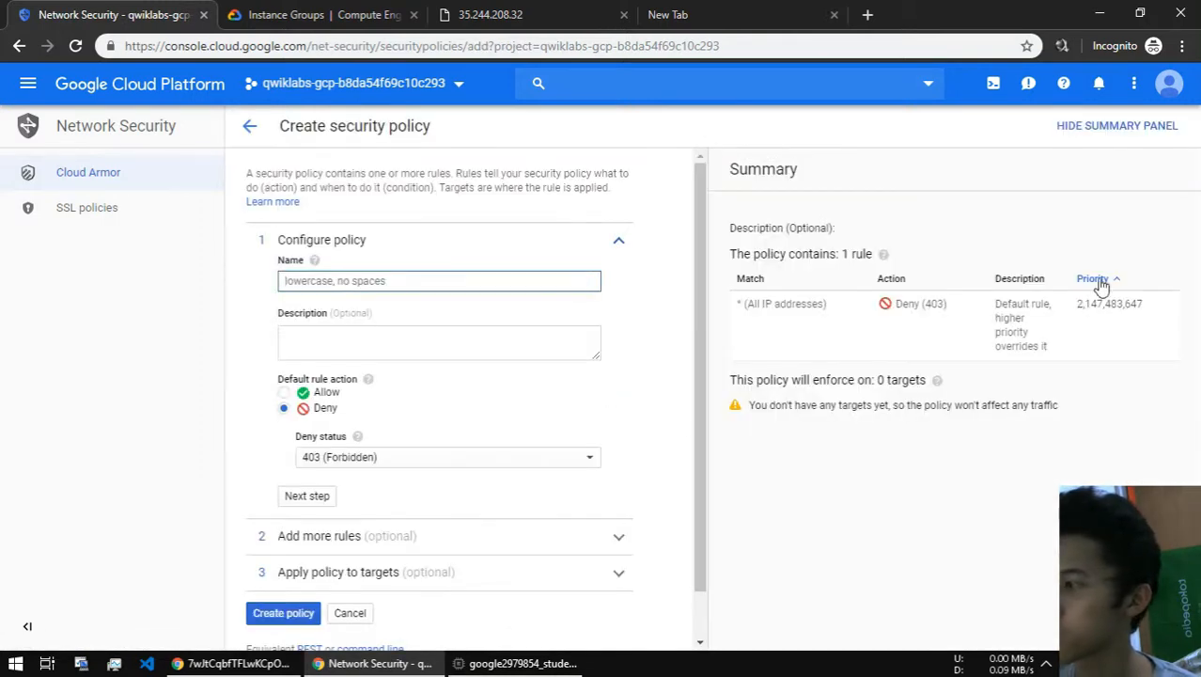
text(BA)
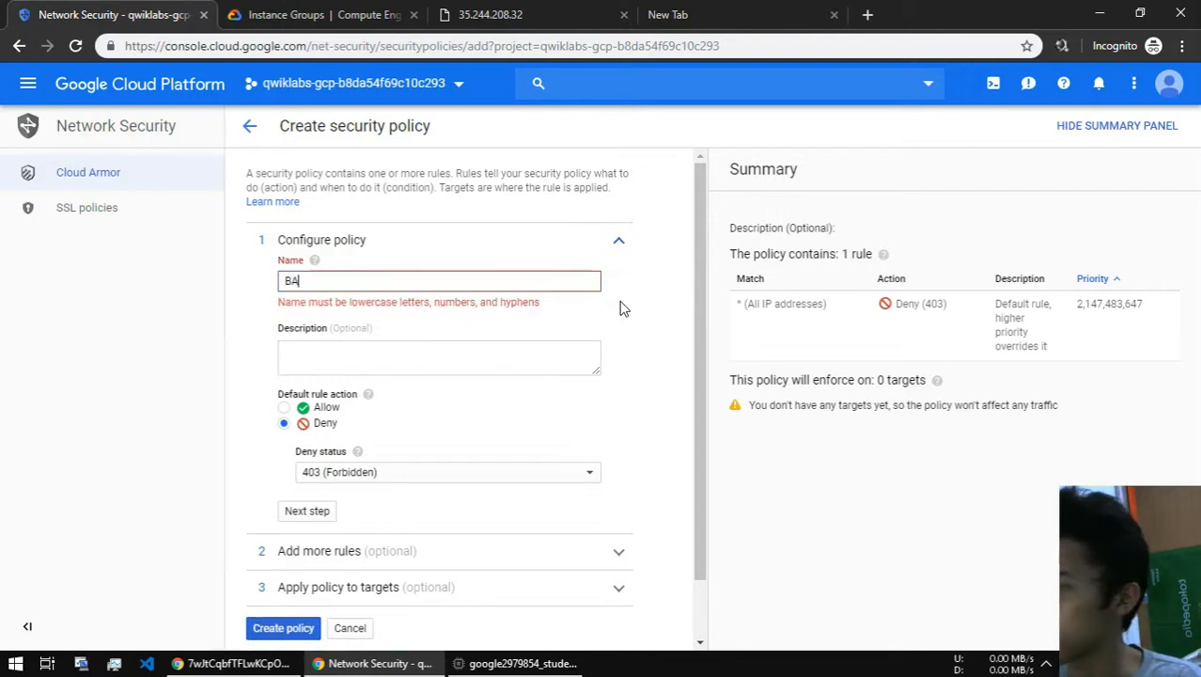
key(BackSpace)
key(BackSpace)
key(BackSpace)
text(blacklist)
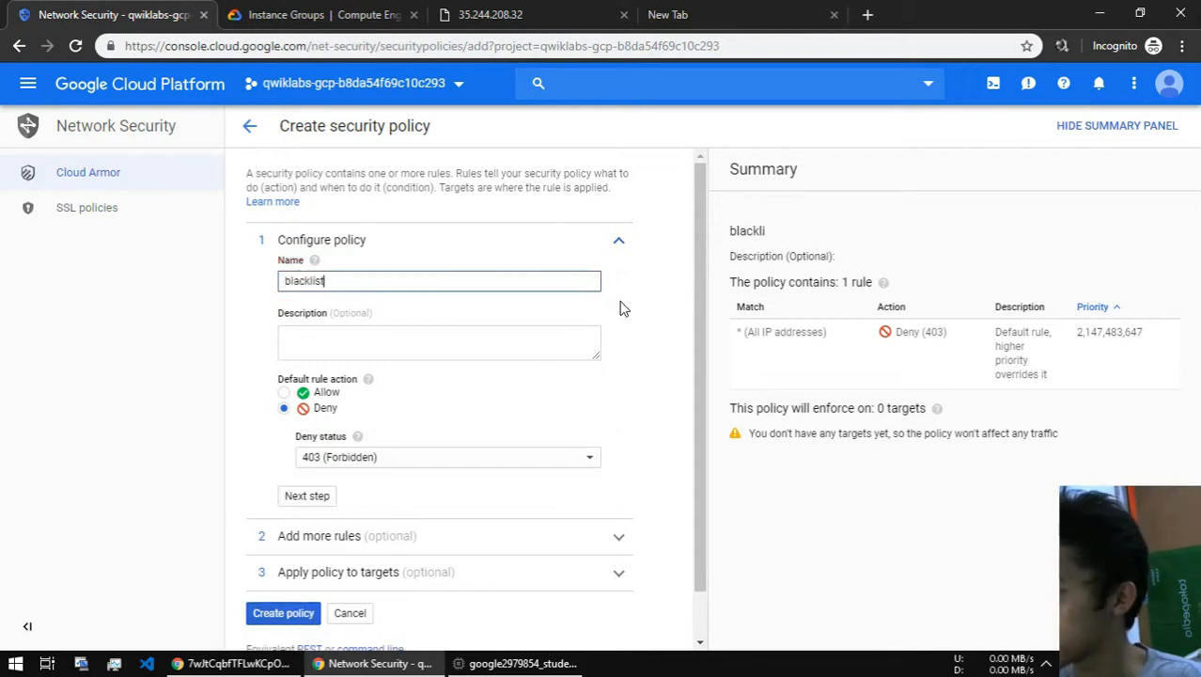
text(-siege)
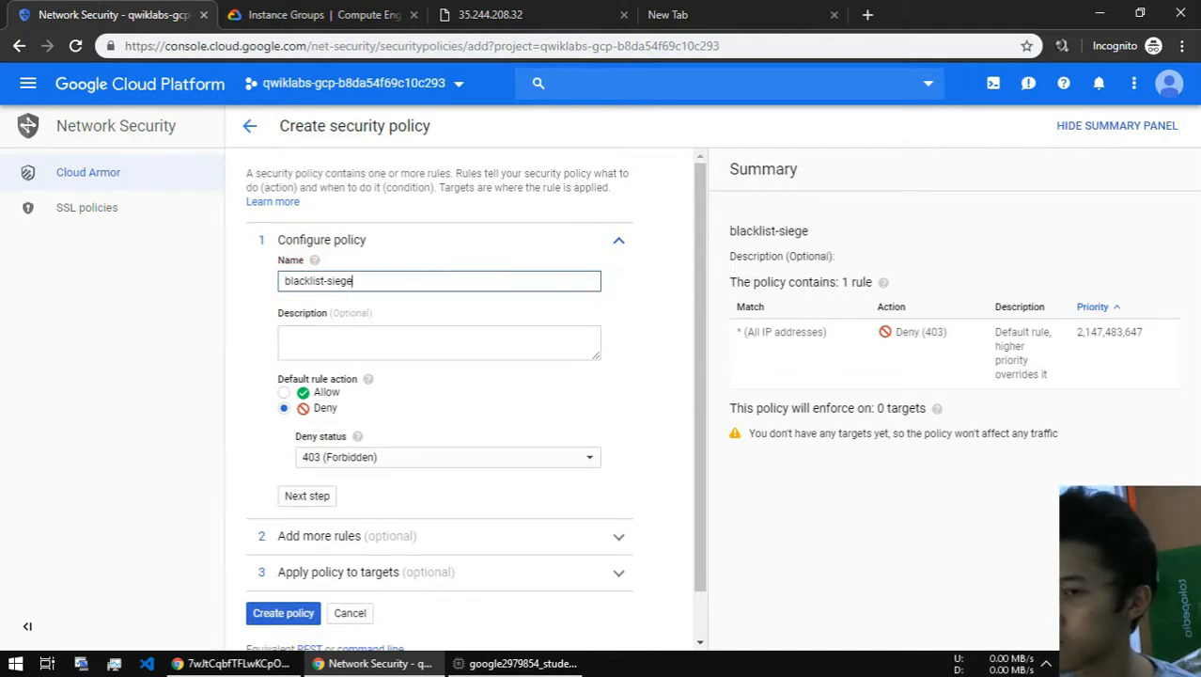
click(301, 393)
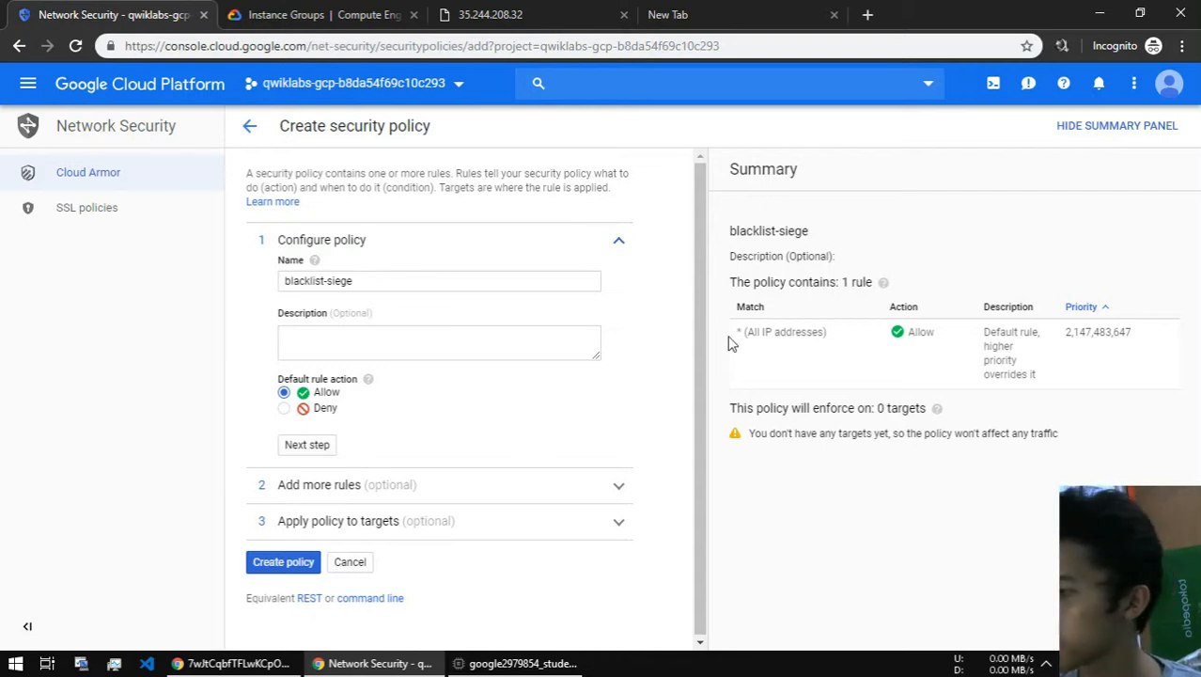
- Add a rule to the blacklist-siege policy that matches the IP address 35.230.116.34
click(441, 495)
click(452, 498)
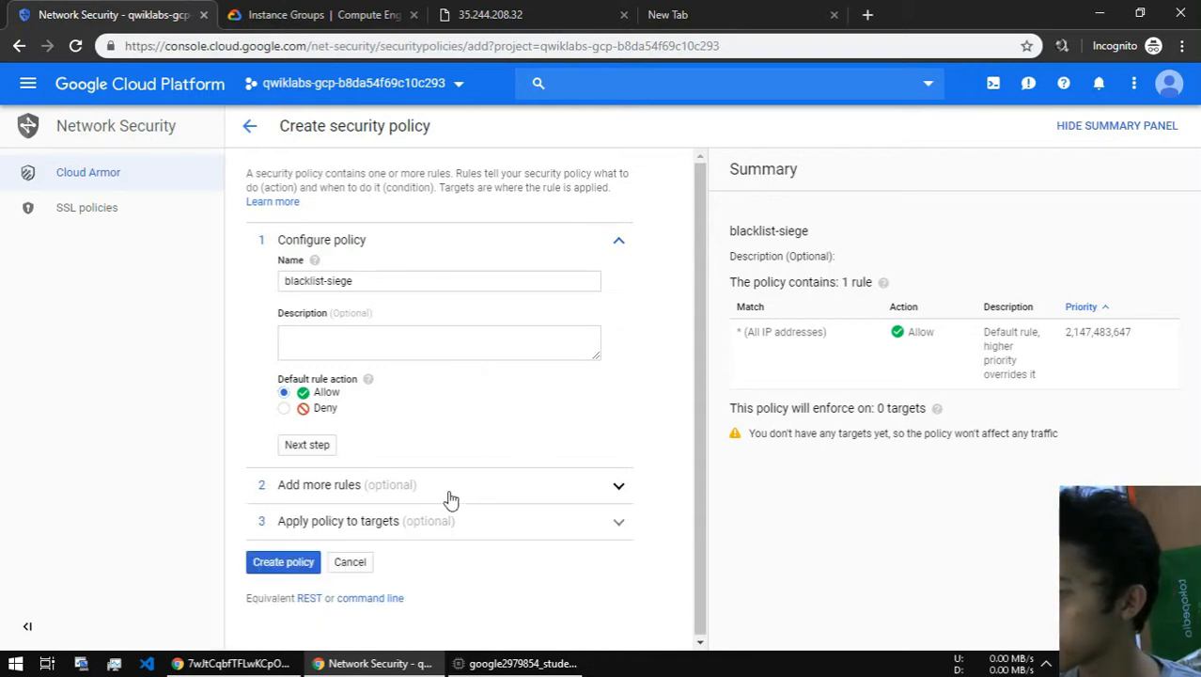
click(415, 522)
click(489, 523)
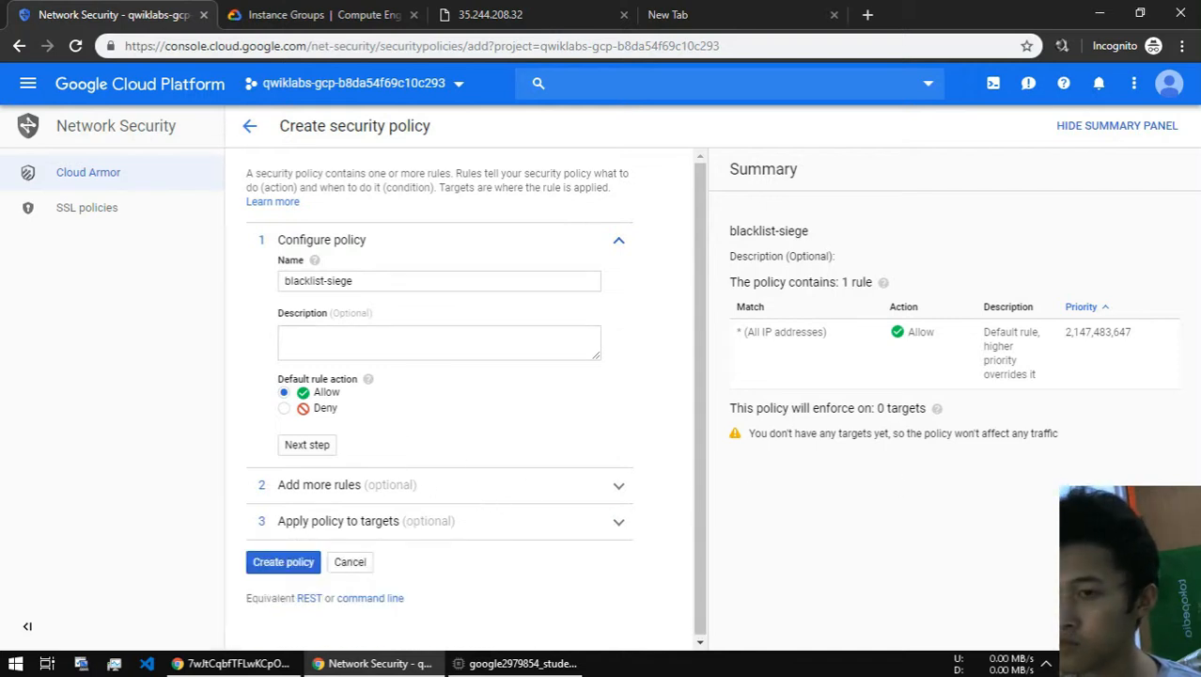
click(365, 494)
click(461, 540)
scroll(447, 550, down, 2)
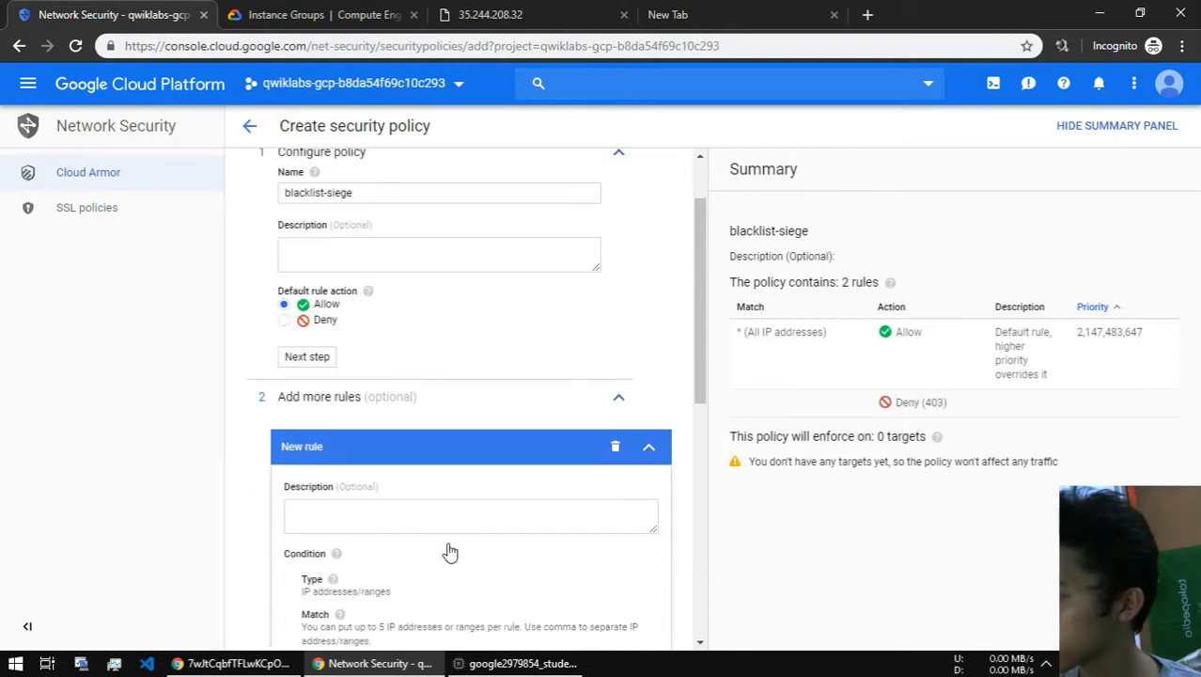
click(366, 420)
scroll(370, 438, down, 2)
click(442, 413)
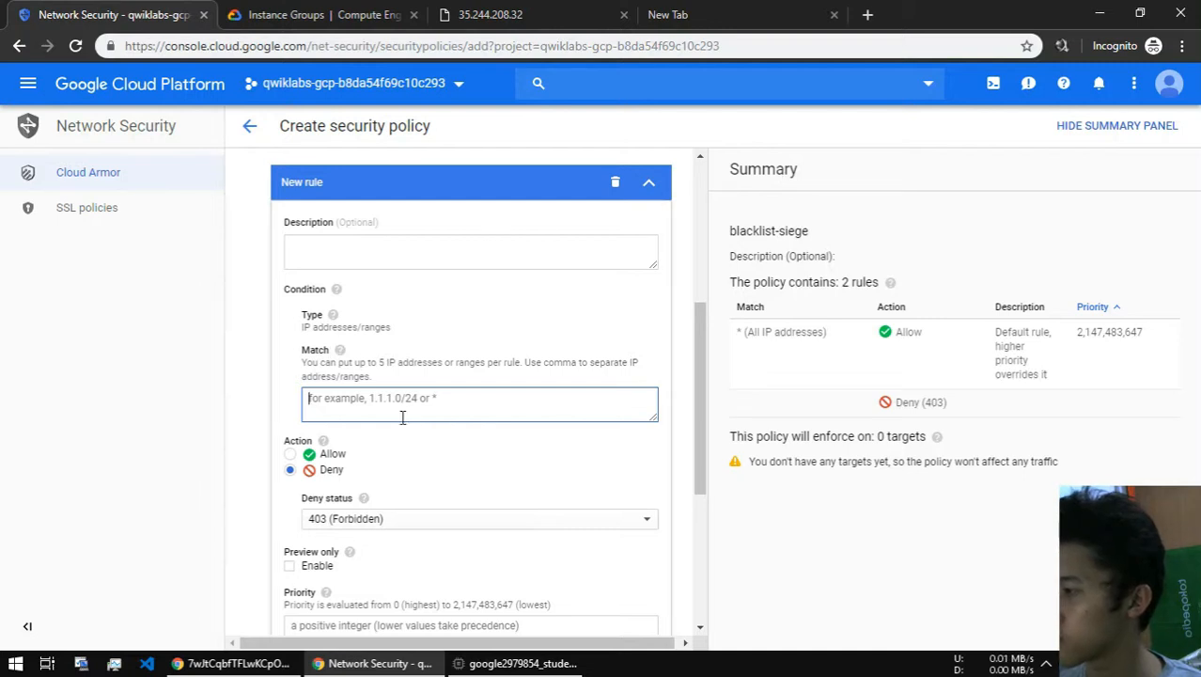
text(35.230.116.34)
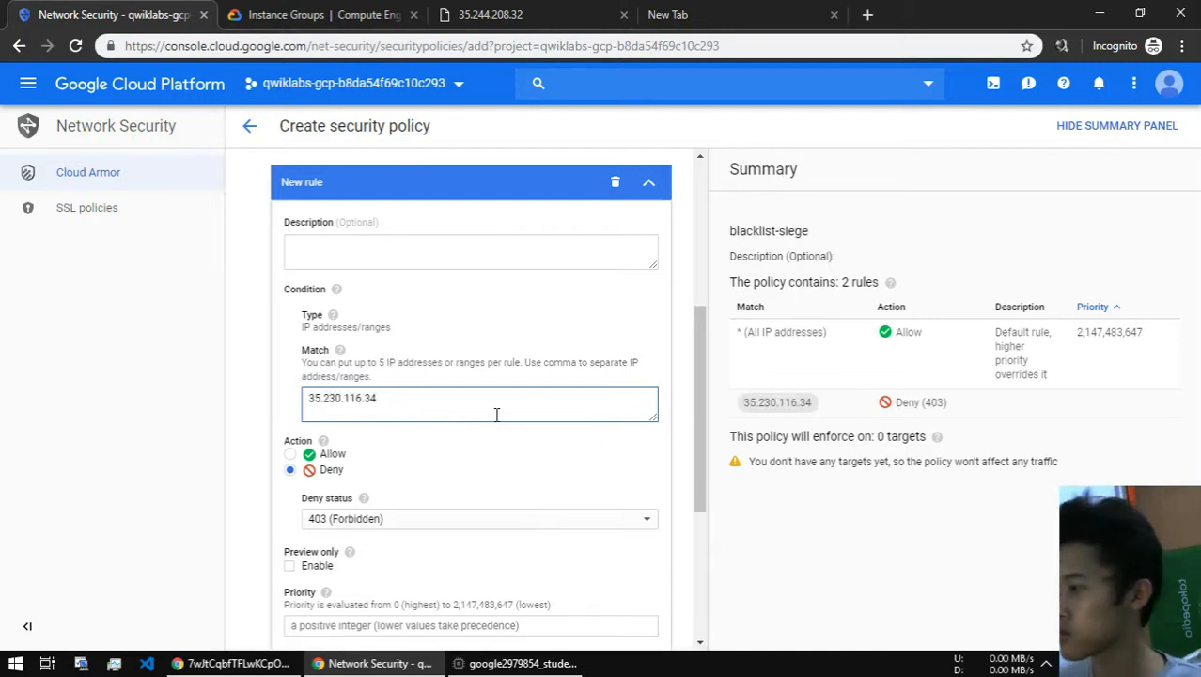
- Set the new rule's deny status to 403 (Forbidden), enable Preview only and finish the rule
click(411, 520)
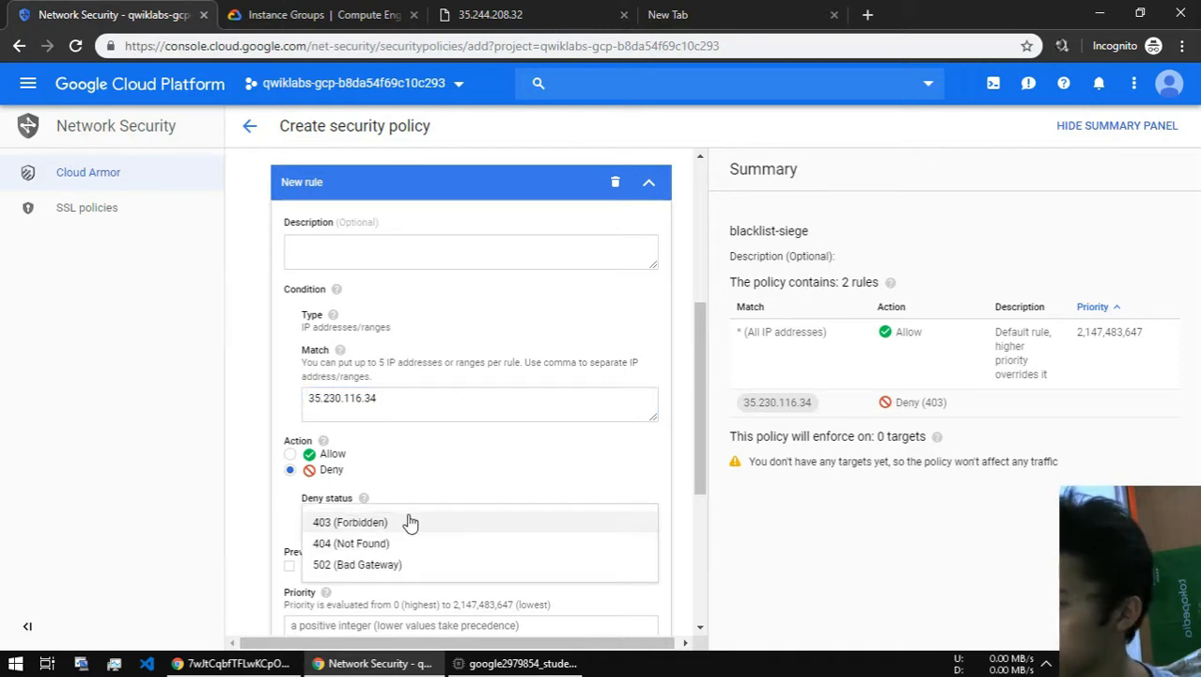
click(410, 521)
scroll(411, 518, down, 1)
click(325, 479)
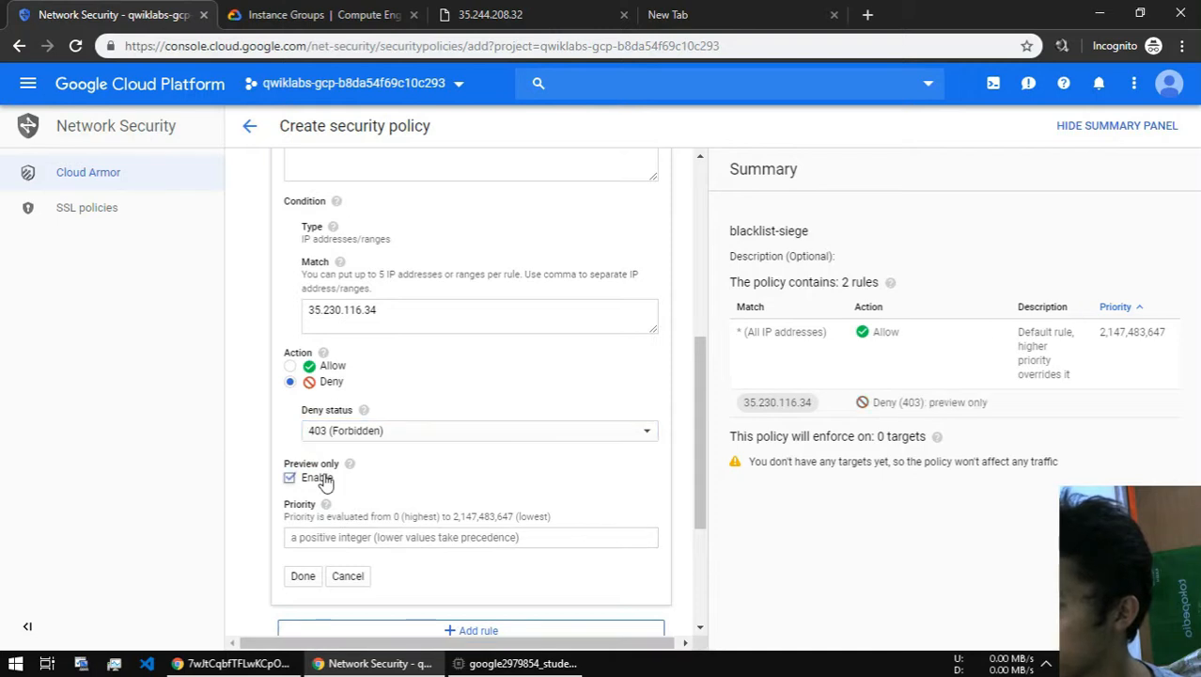
click(323, 483)
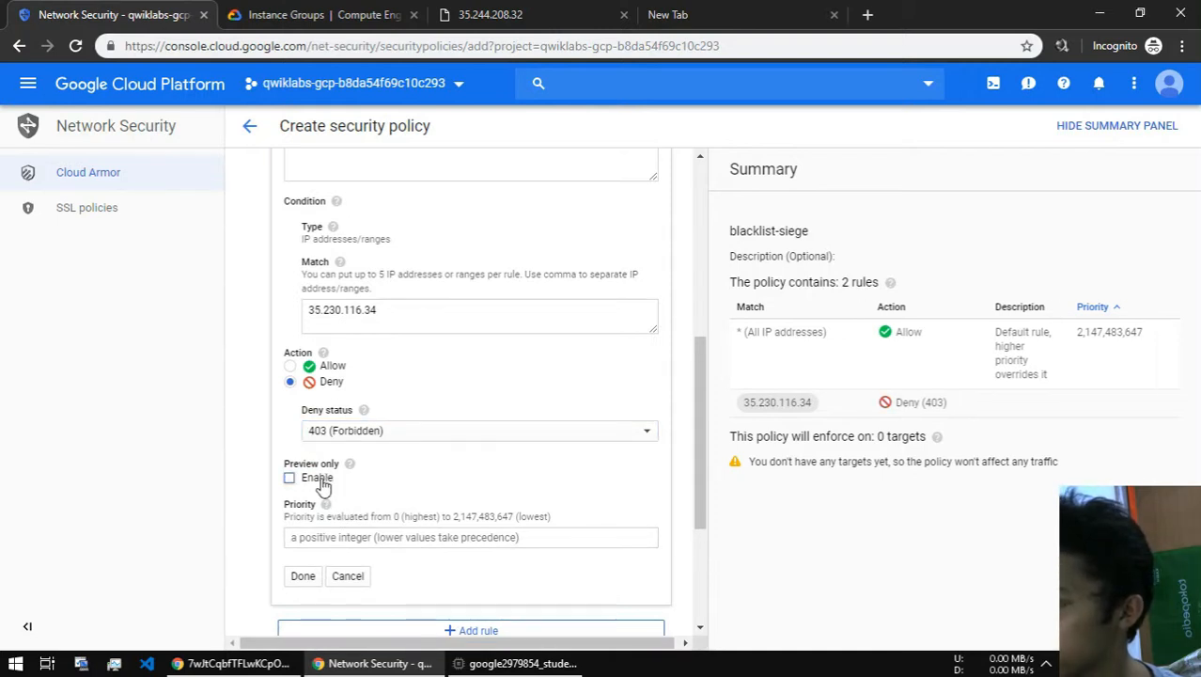
click(323, 483)
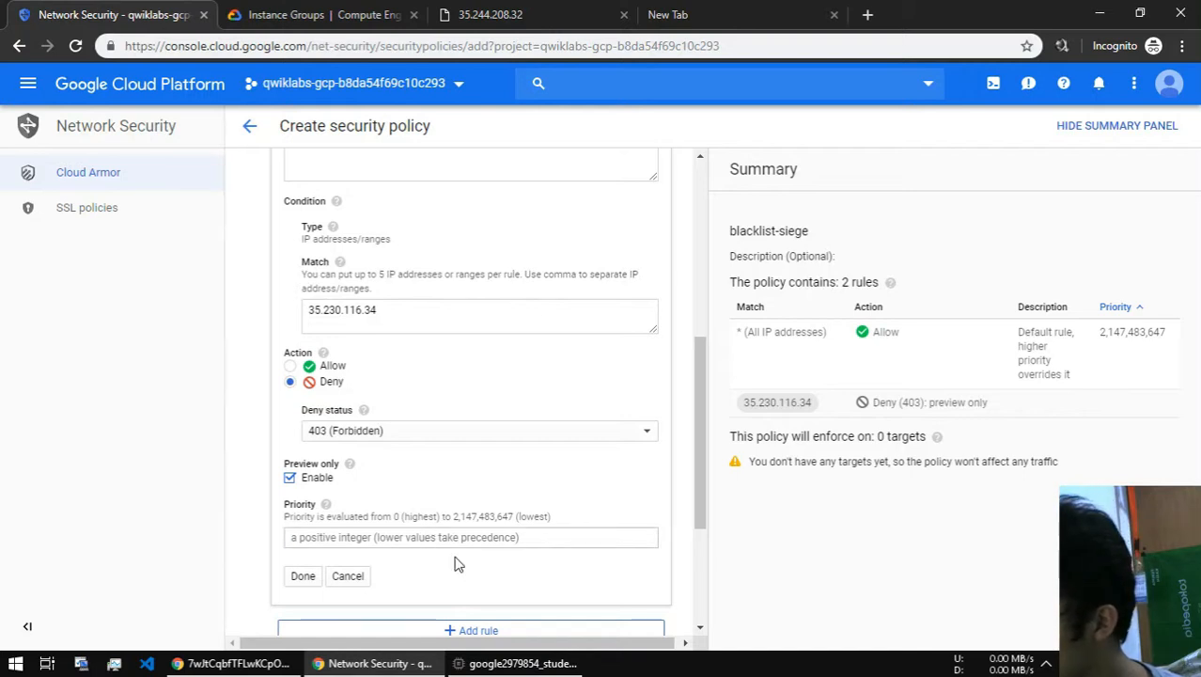
scroll(475, 451, down, 2)
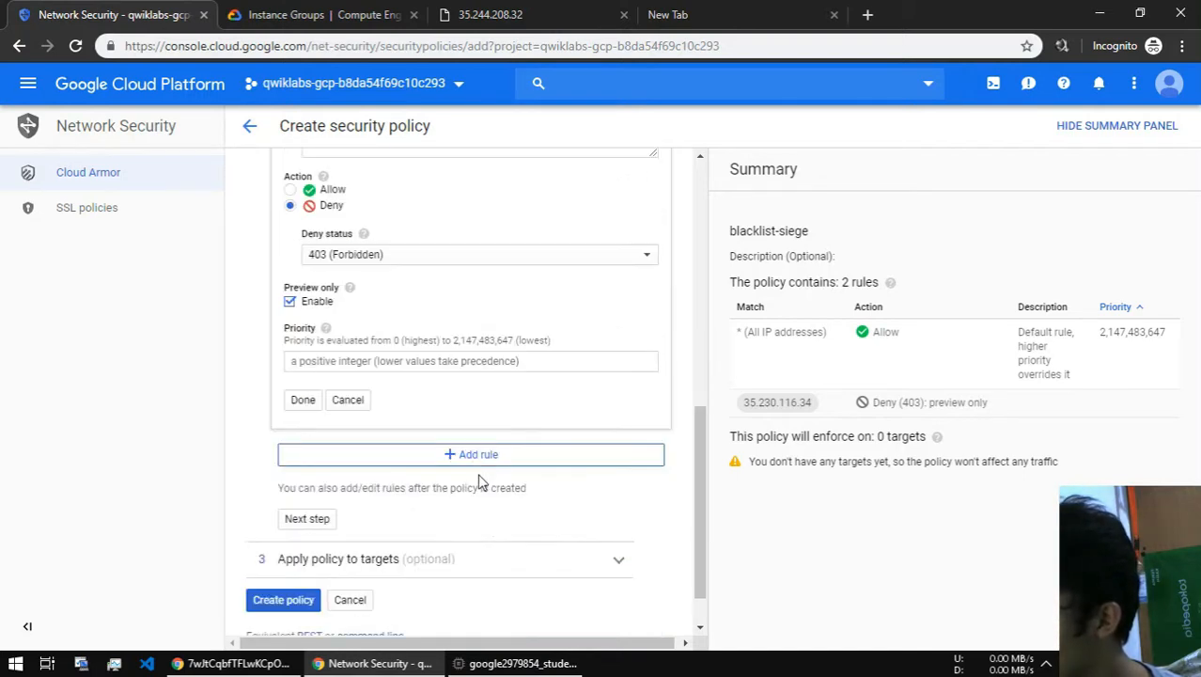
click(303, 403)
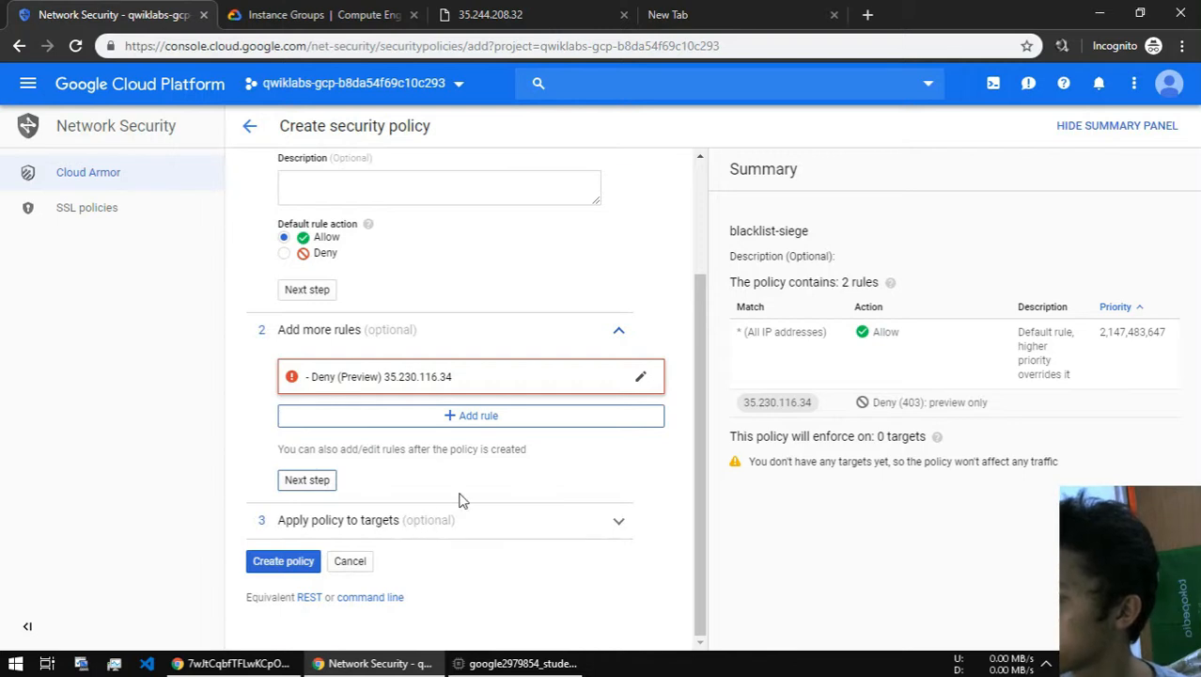
scroll(456, 496, up, 2)
scroll(450, 489, down, 2)
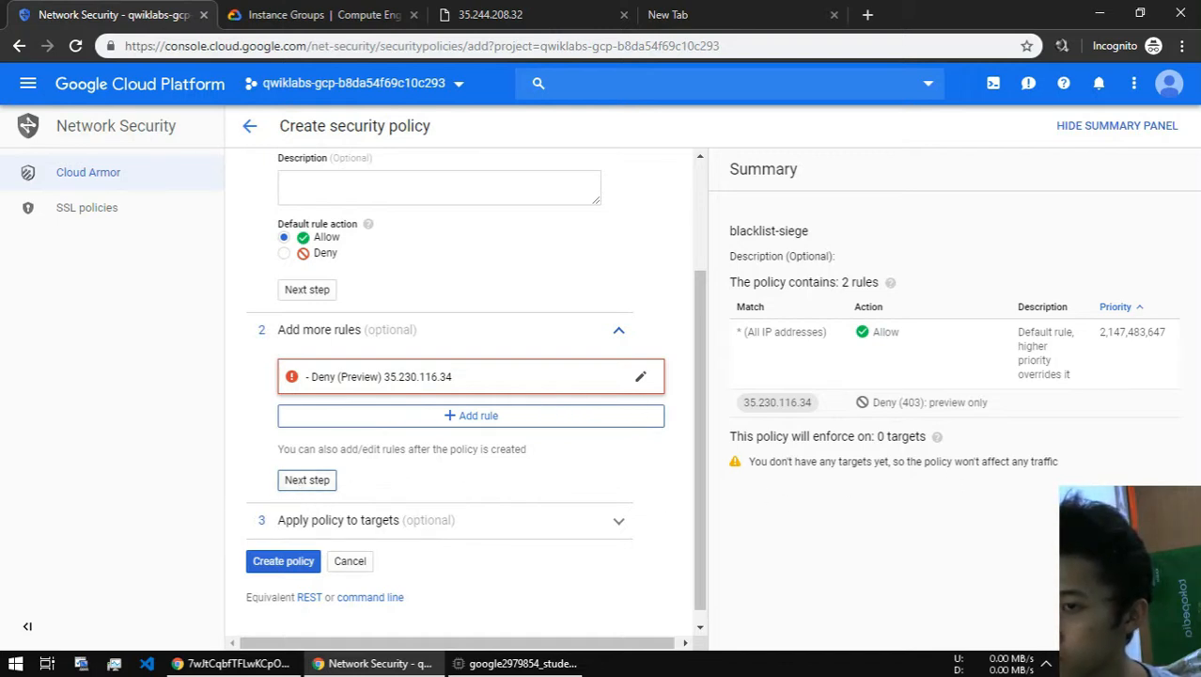
- Apply the policy to the load balancer backend service target http-backend and try to create the policy
click(523, 526)
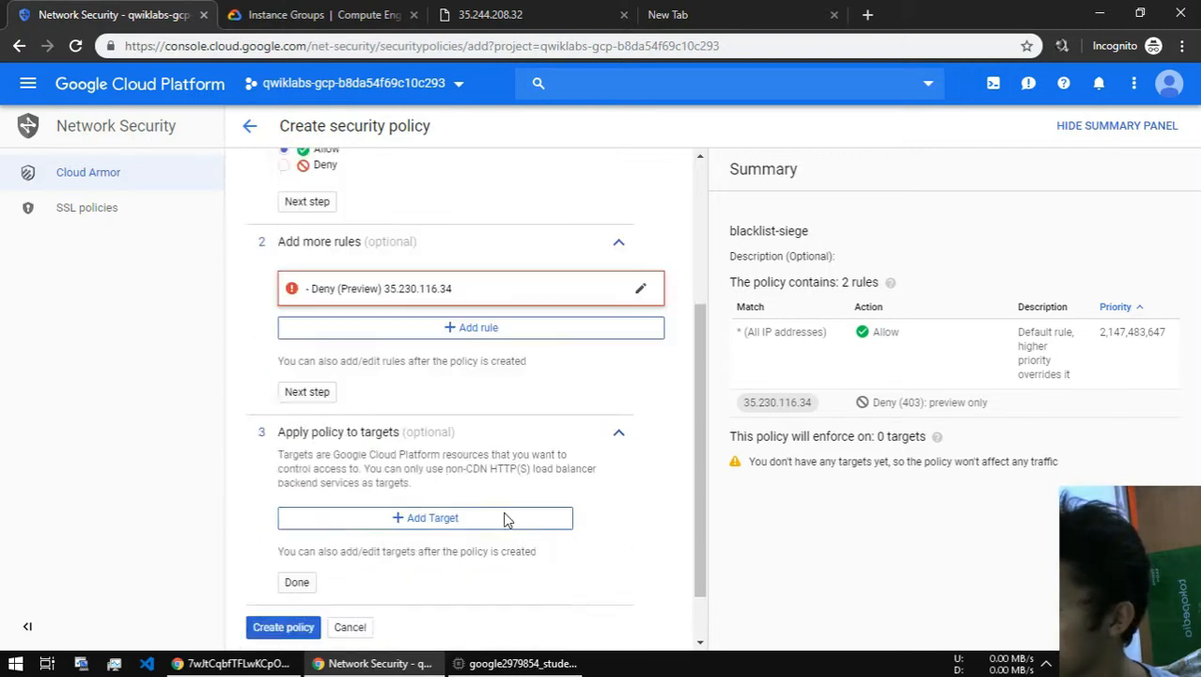
click(401, 453)
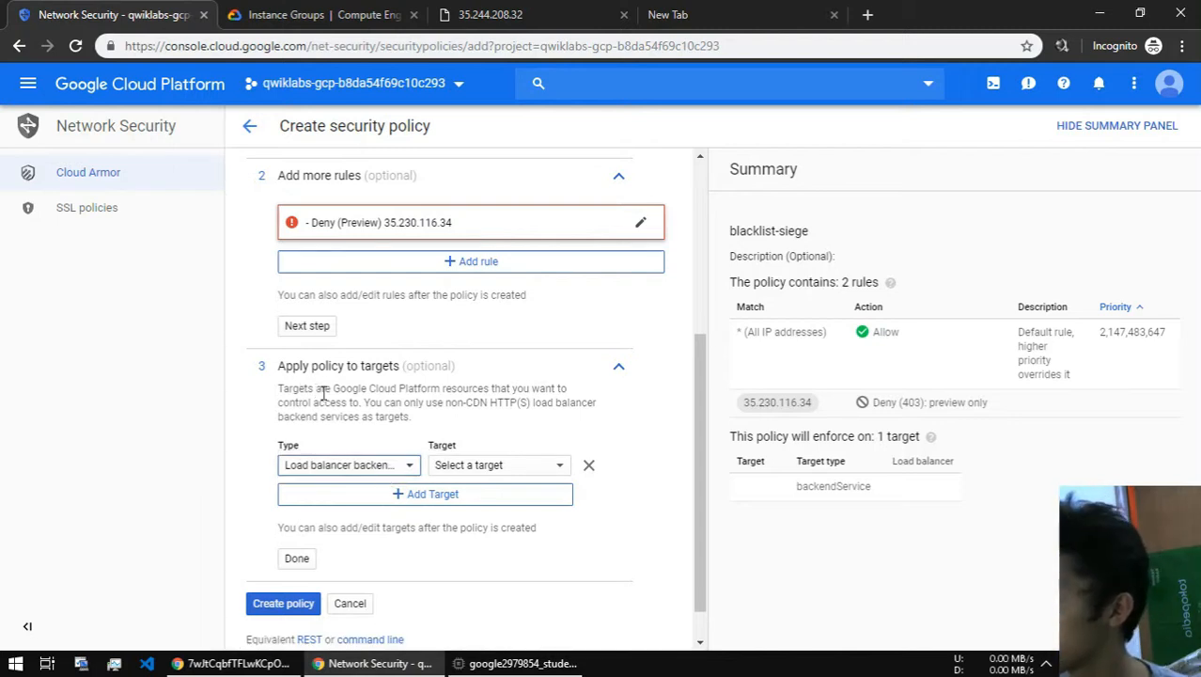
scroll(459, 422, up, 2)
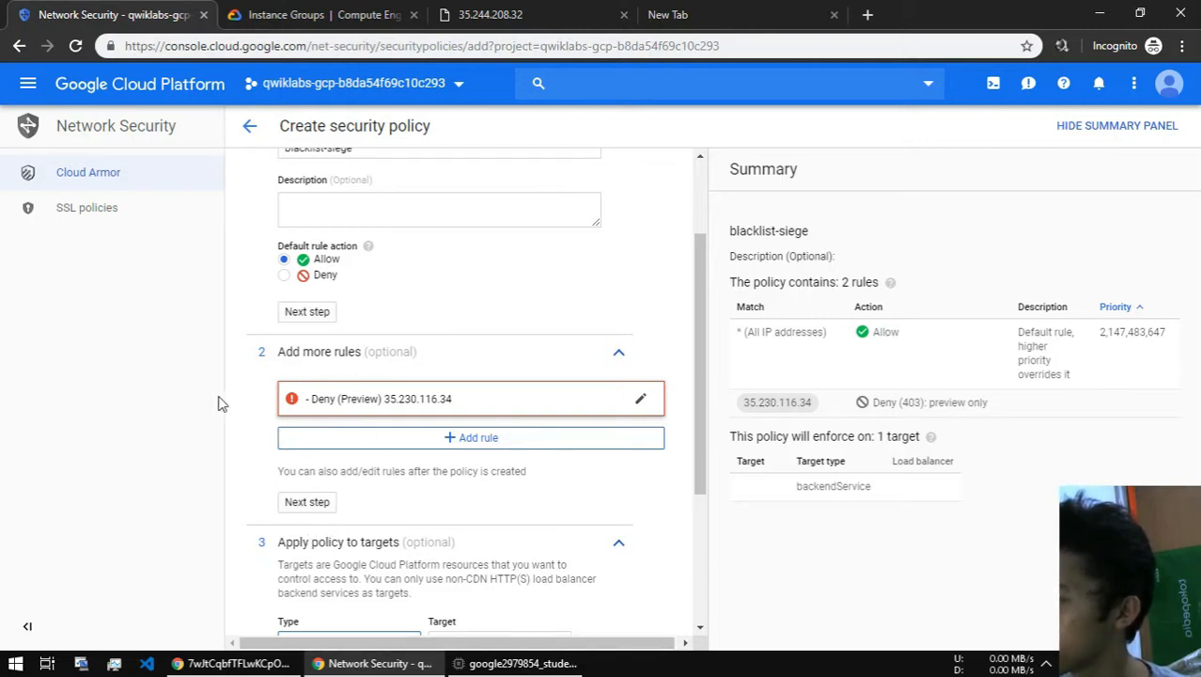
scroll(310, 372, down, 2)
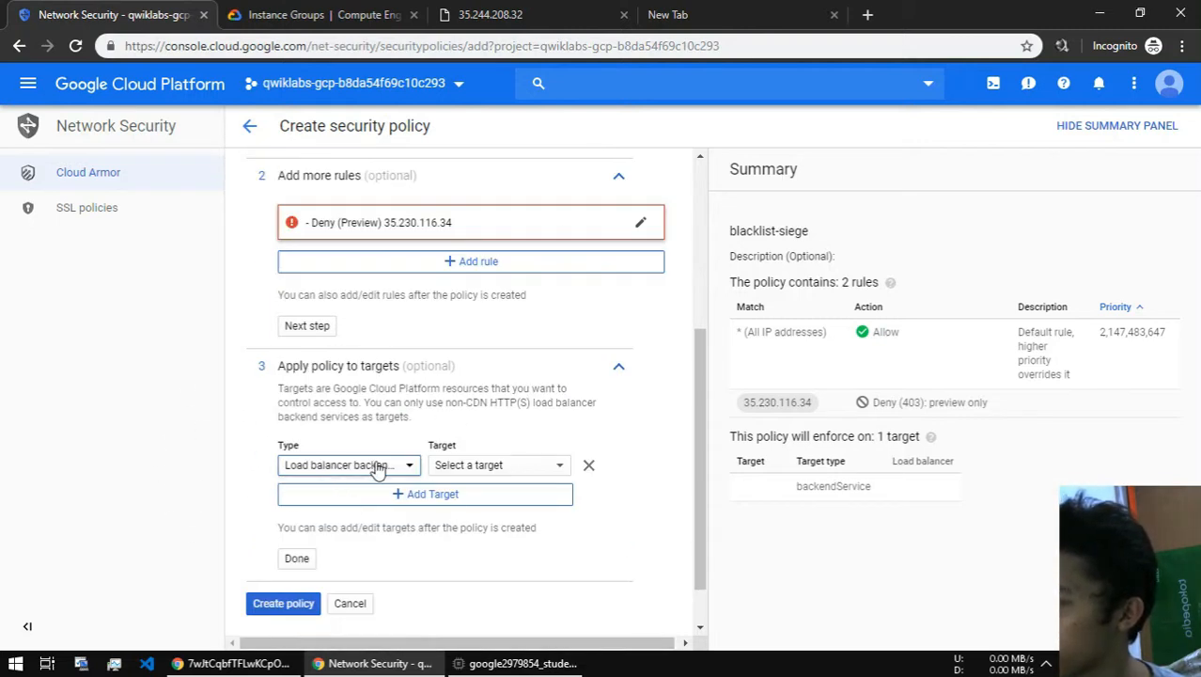
click(494, 465)
click(499, 537)
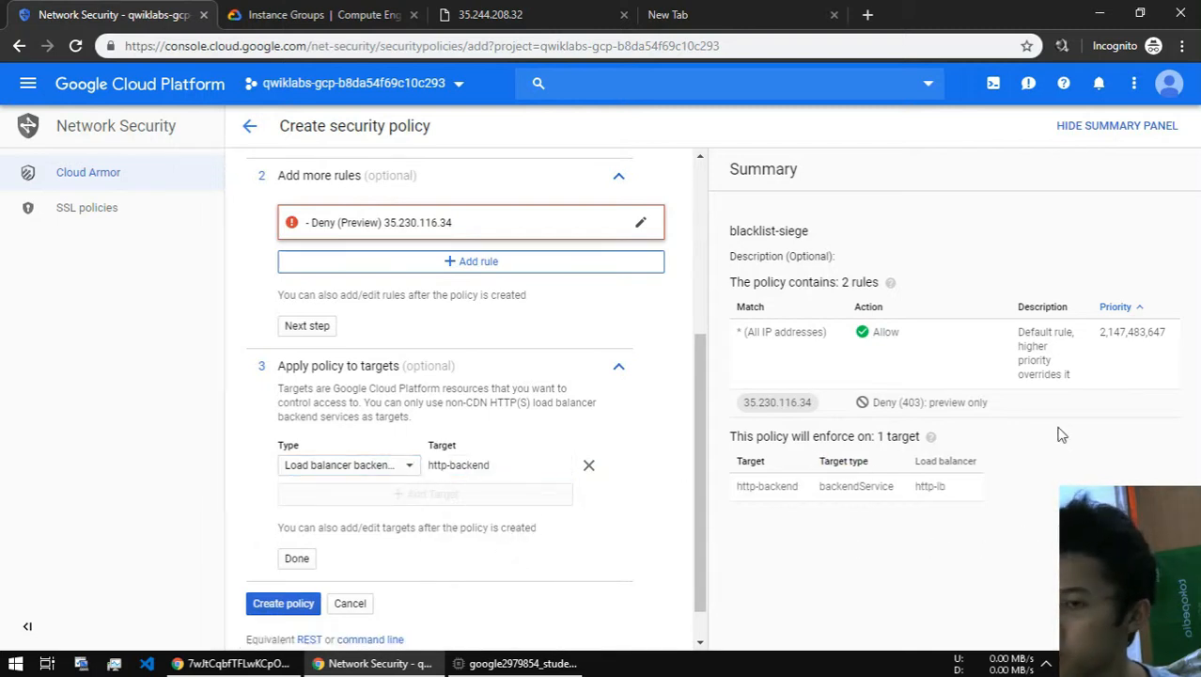
scroll(490, 500, down, 1)
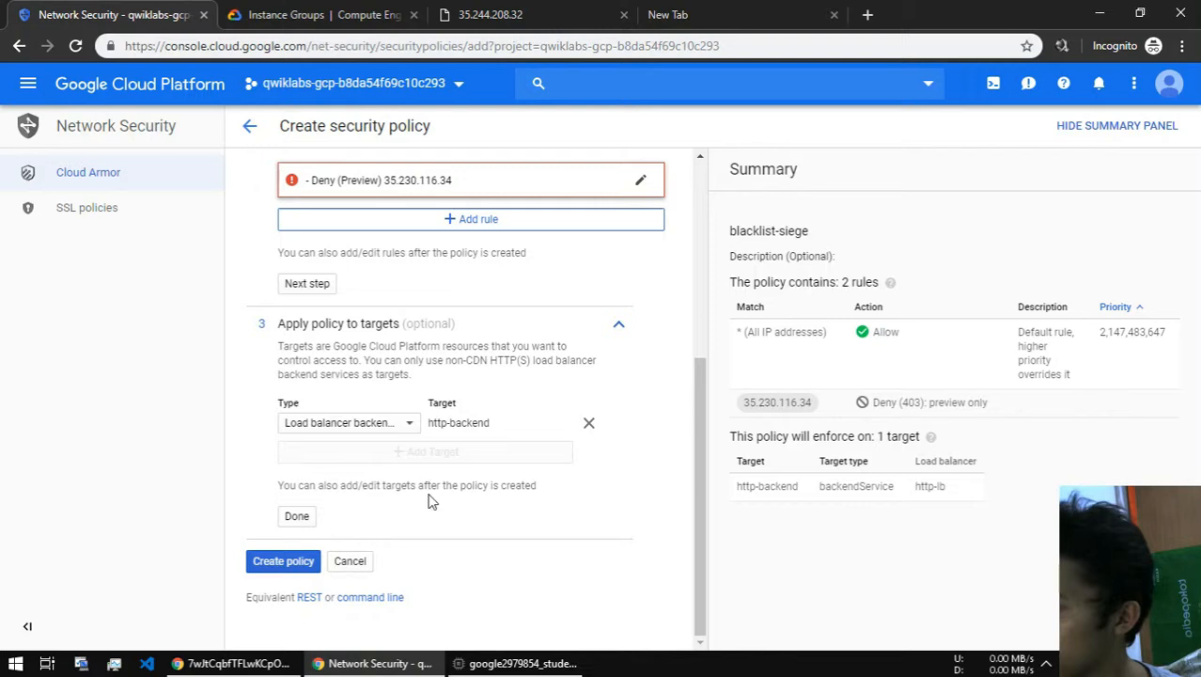
click(293, 560)
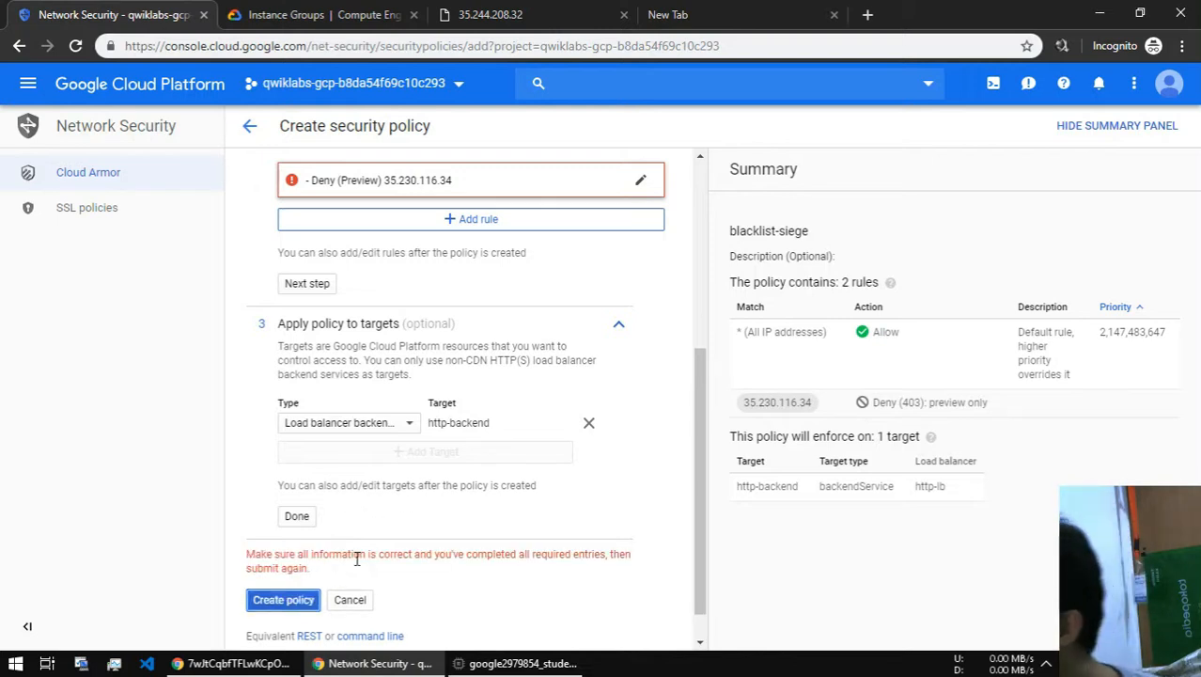
- Set the priority of the deny rule for 35.230.116.34 to 1000 and create the blacklist-siege policy
scroll(424, 506, up, 2)
scroll(406, 420, up, 4)
mouse_move(373, 462)
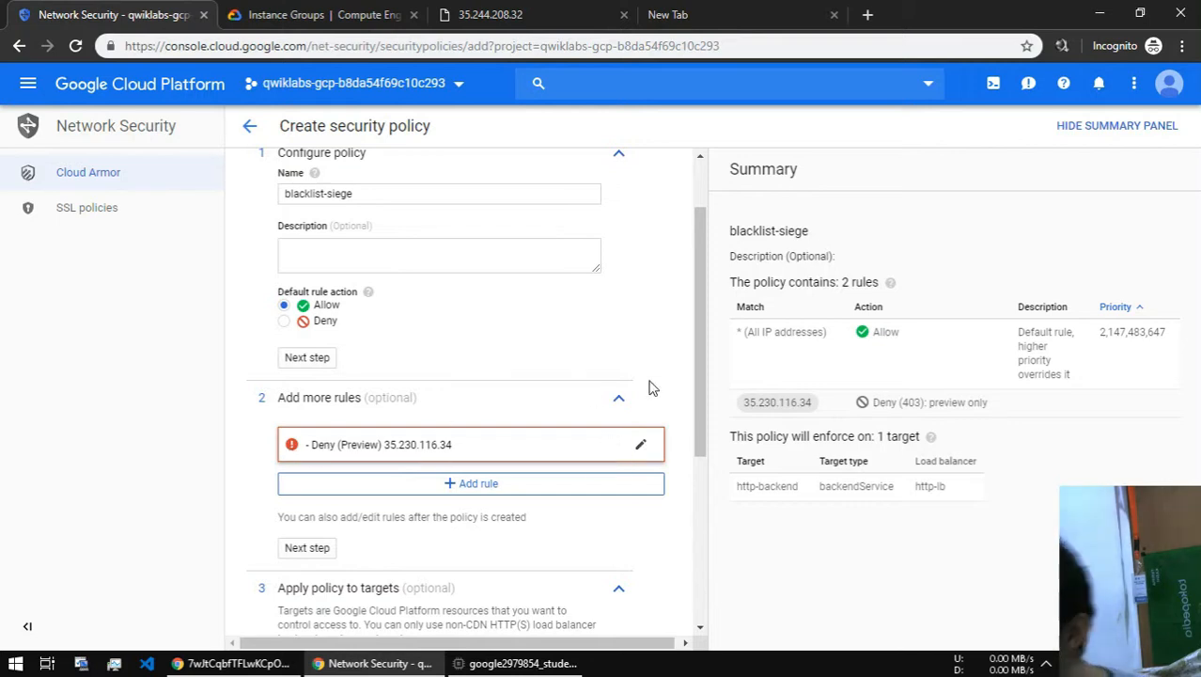
click(639, 445)
scroll(486, 472, down, 5)
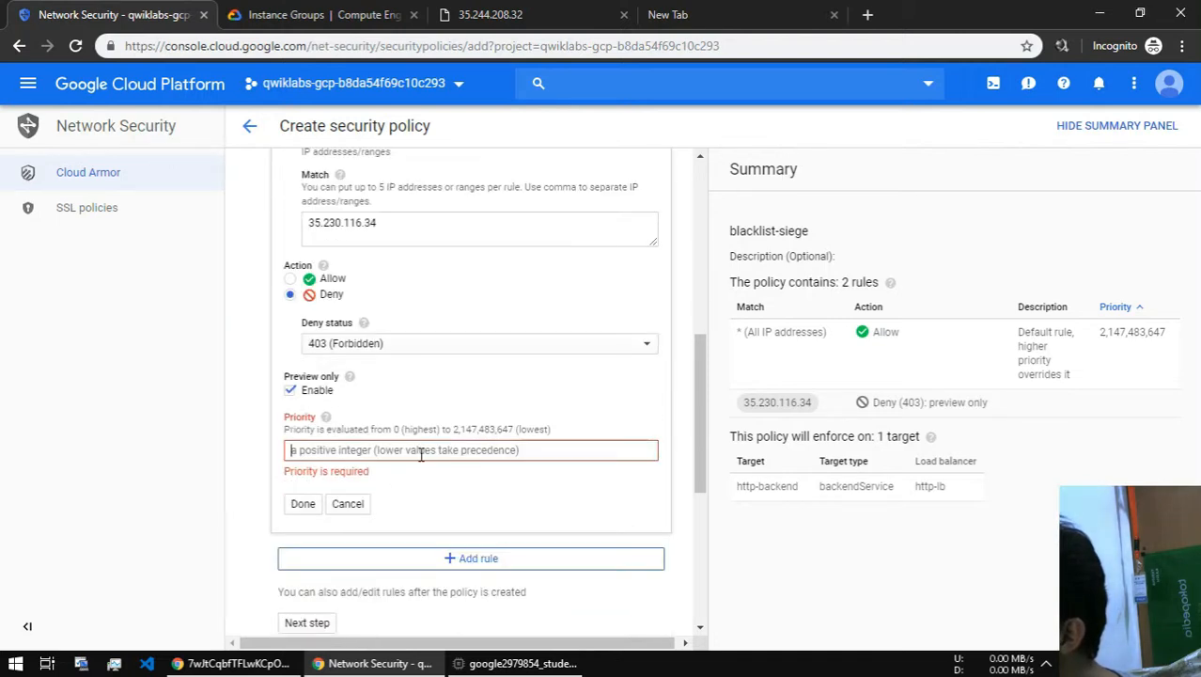
click(318, 390)
click(316, 390)
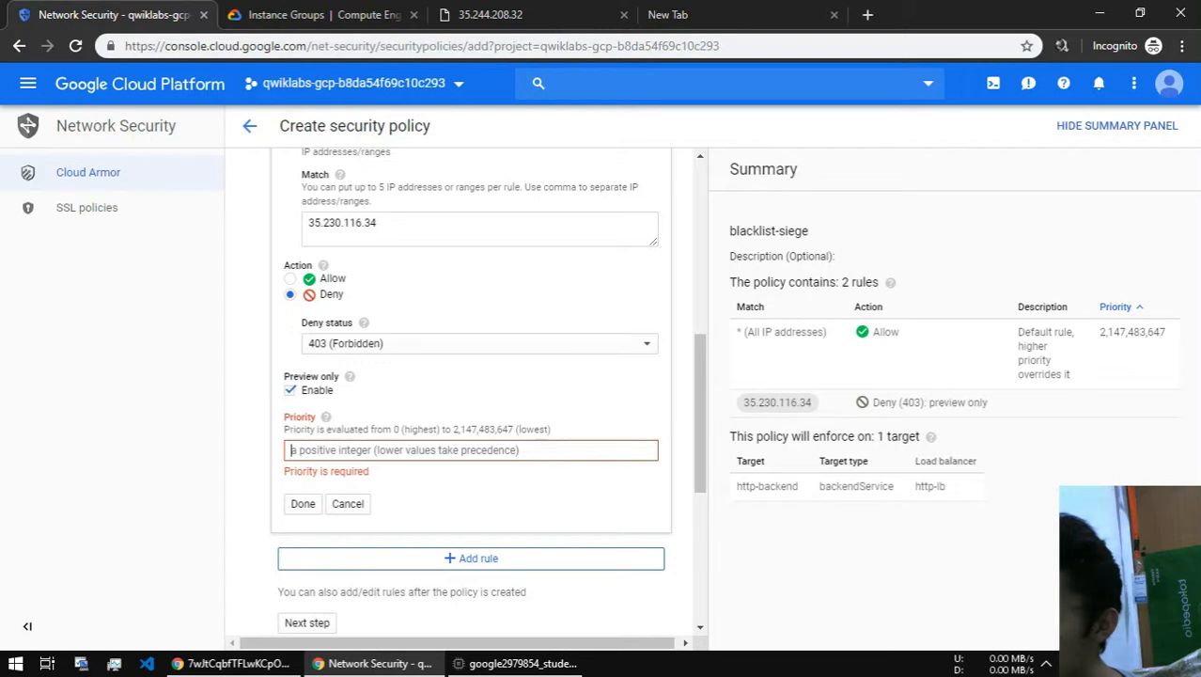
text(1000)
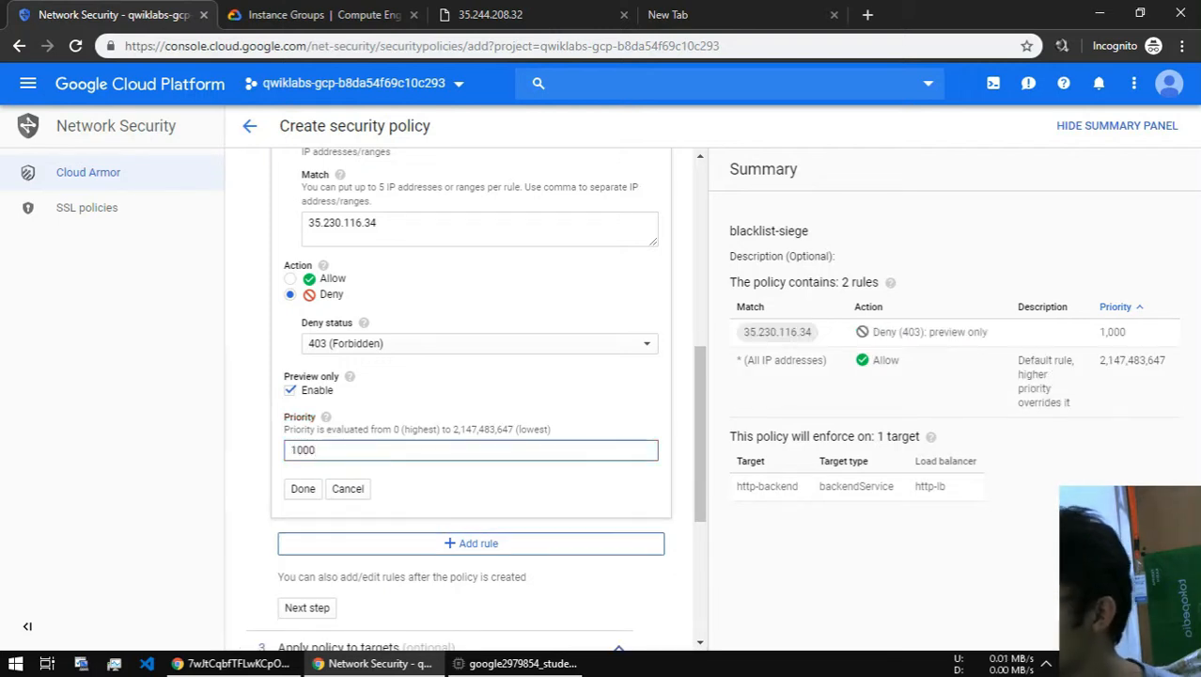
click(303, 490)
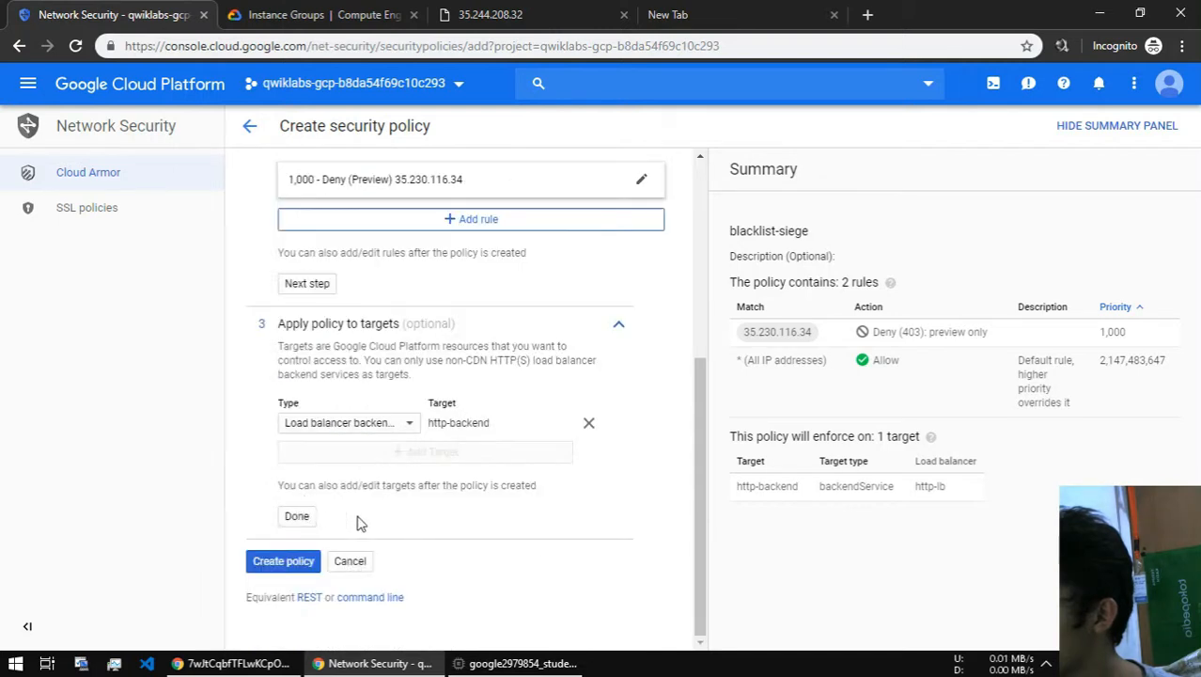
click(277, 562)
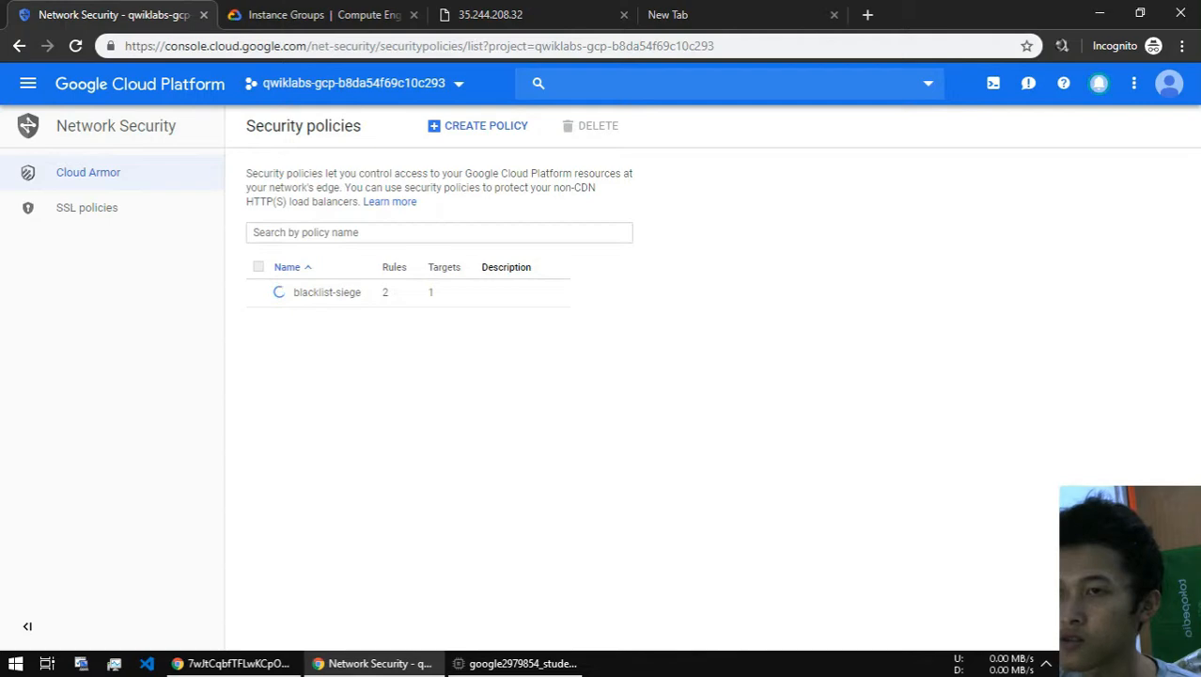
click(515, 662)
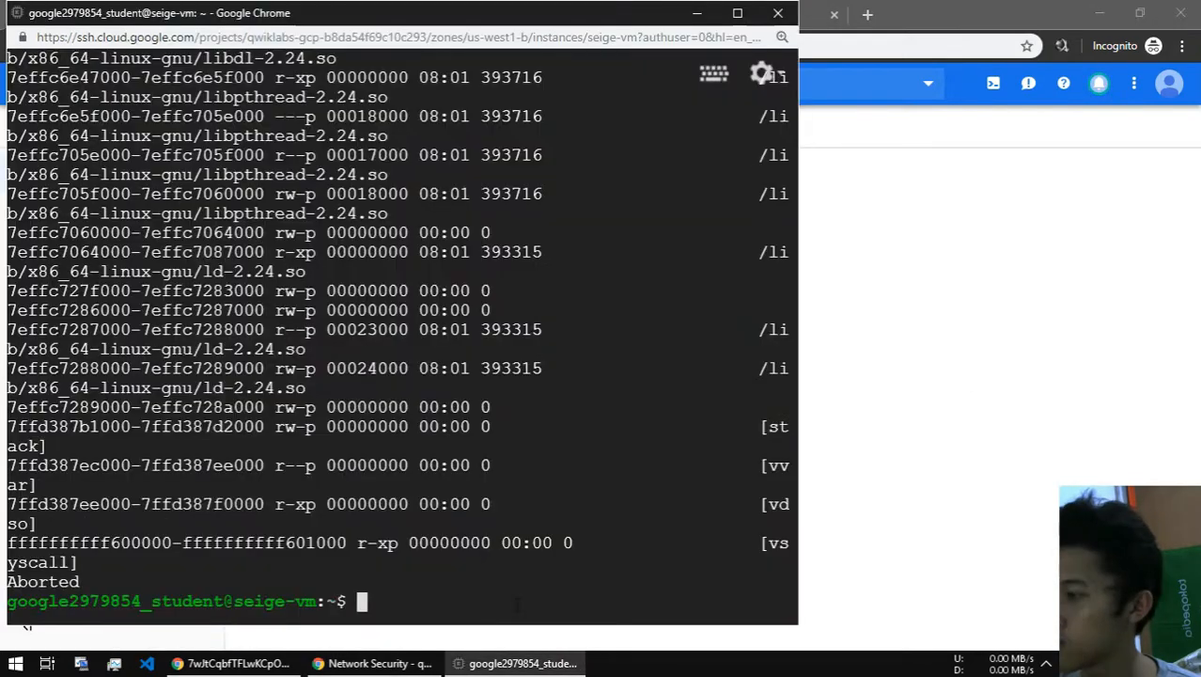
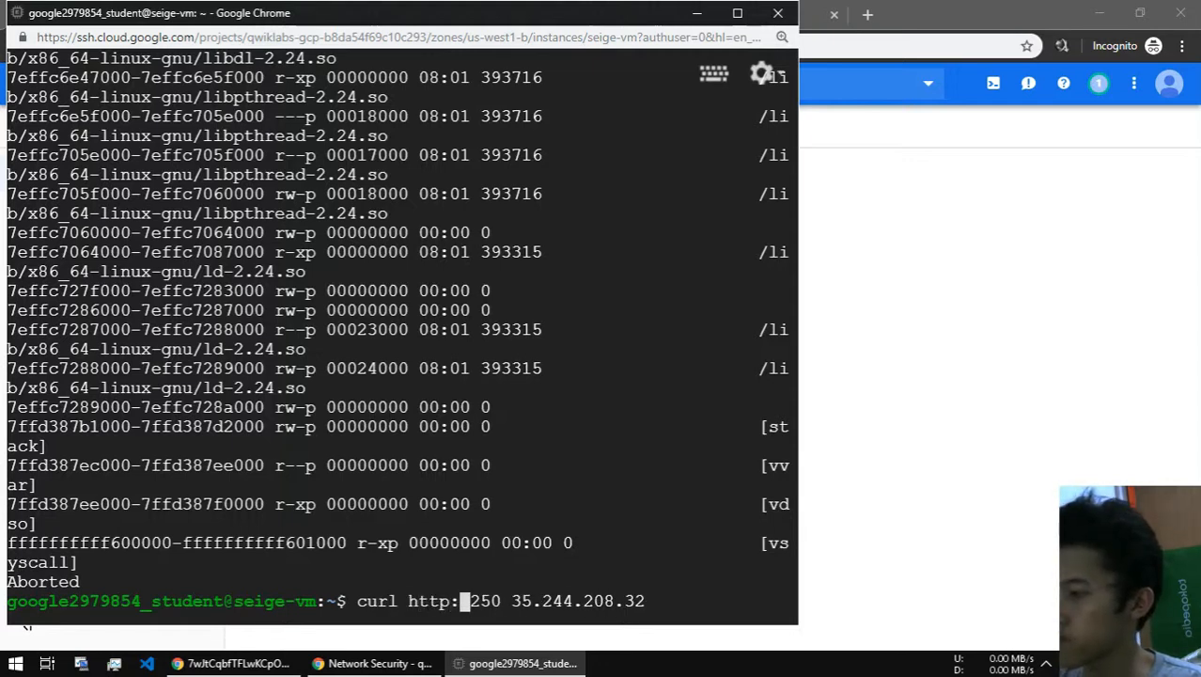
key(BackSpace)
key(BackSpace)
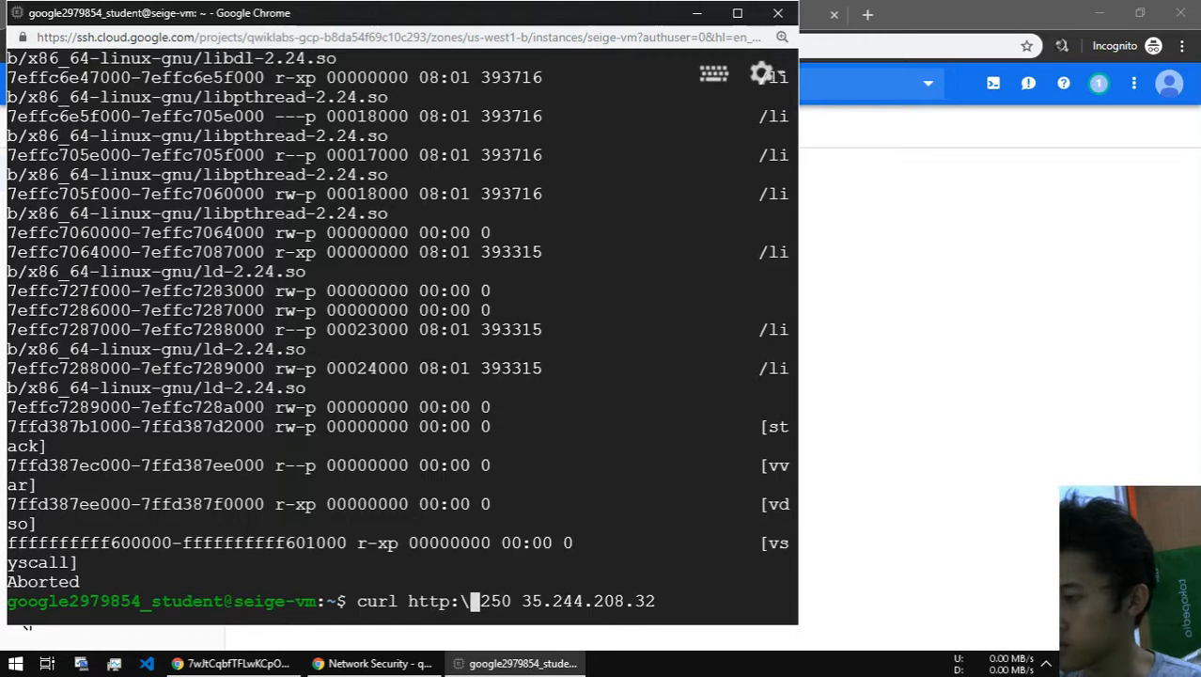
text(//)
key(Return)
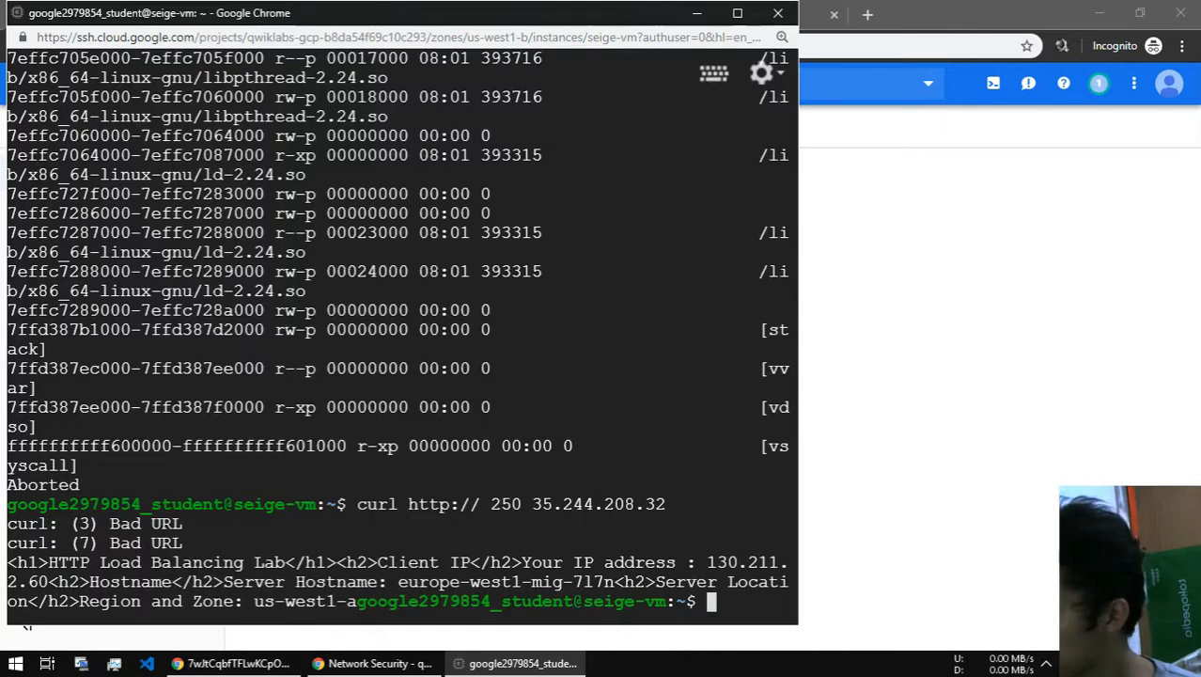
- Check the blacklist-siege entry in the security policies list, then repeat the curl request from seige-vm three times in a maximized terminal
click(1052, 492)
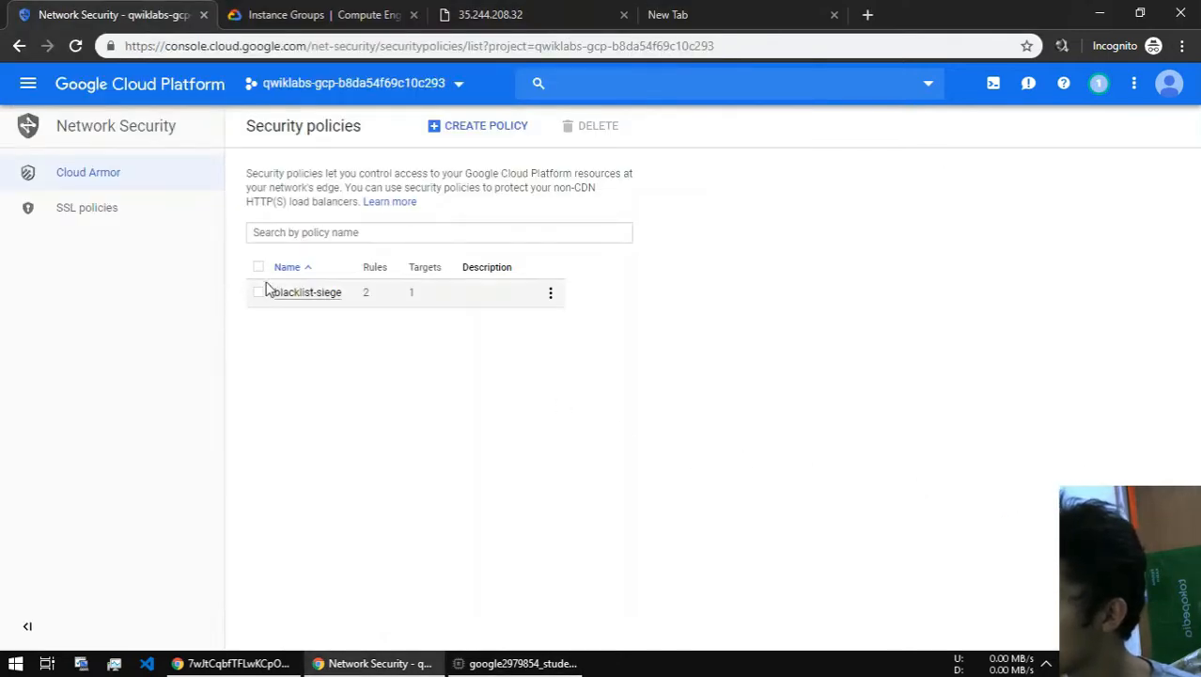
key(alt+Tab)
key(Up)
key(Return)
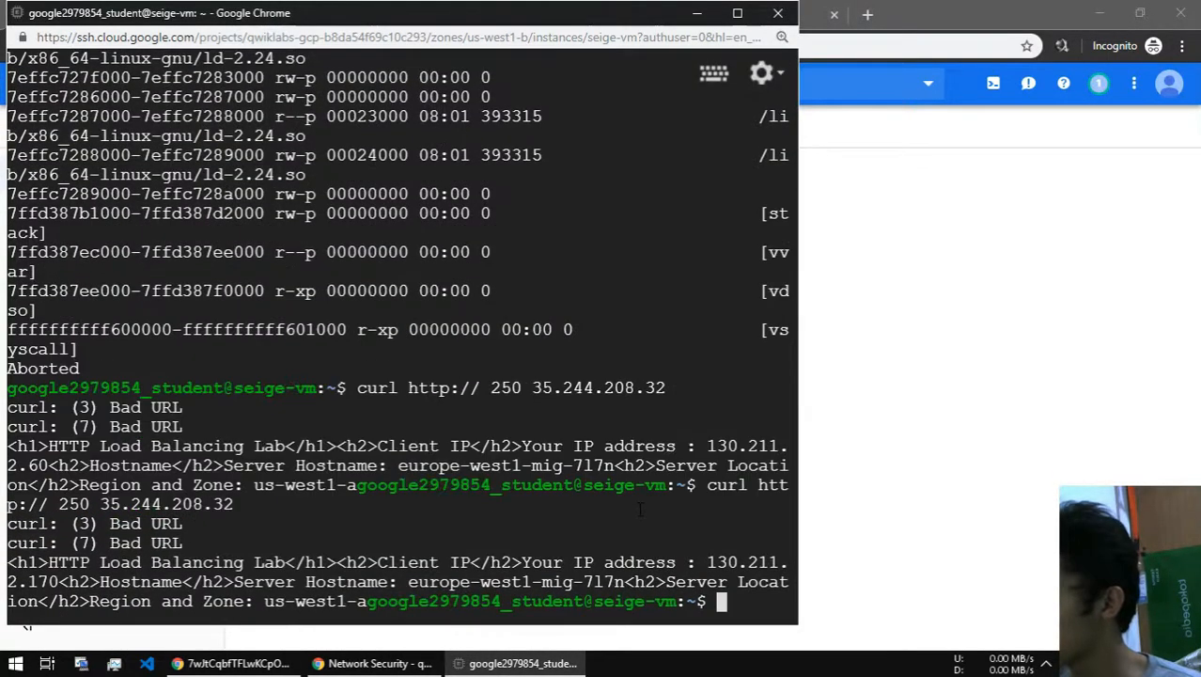
key(Up)
key(Return)
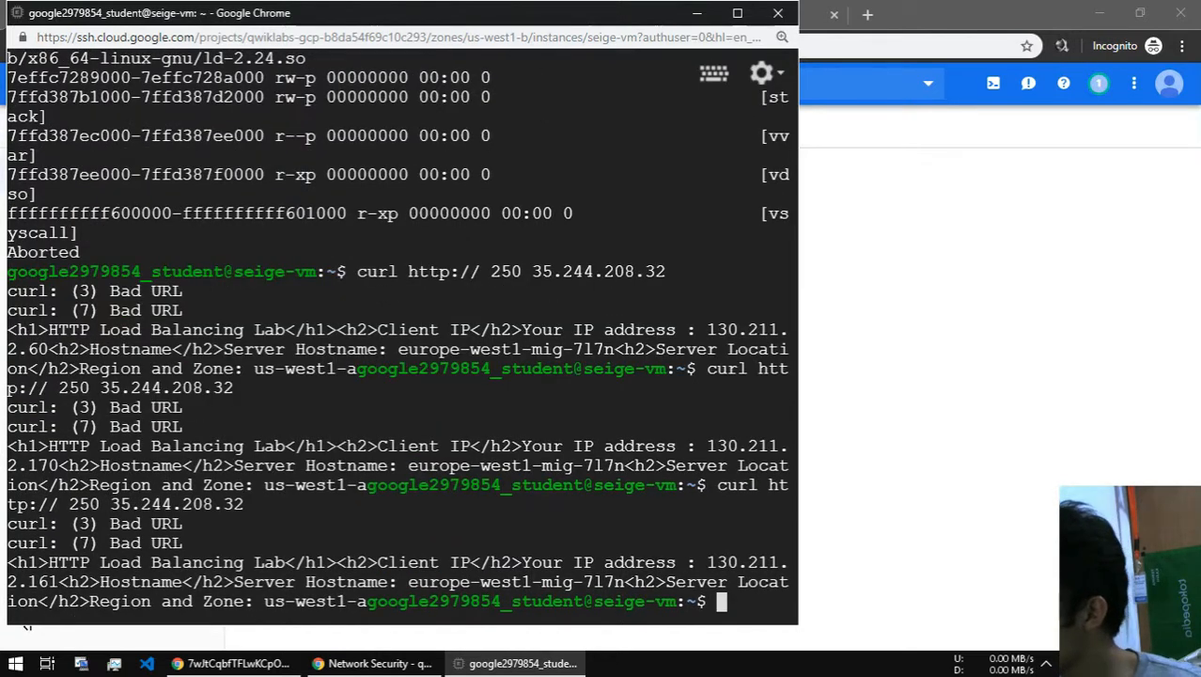
key(super+Up)
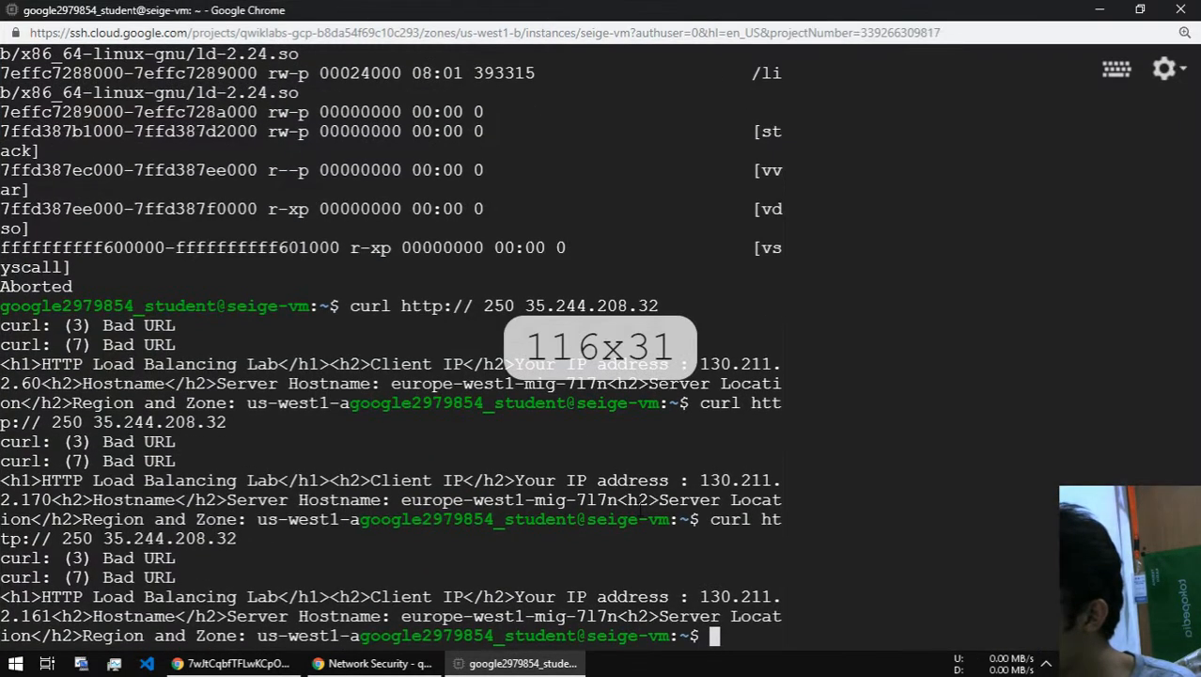
key(Up)
key(Return)
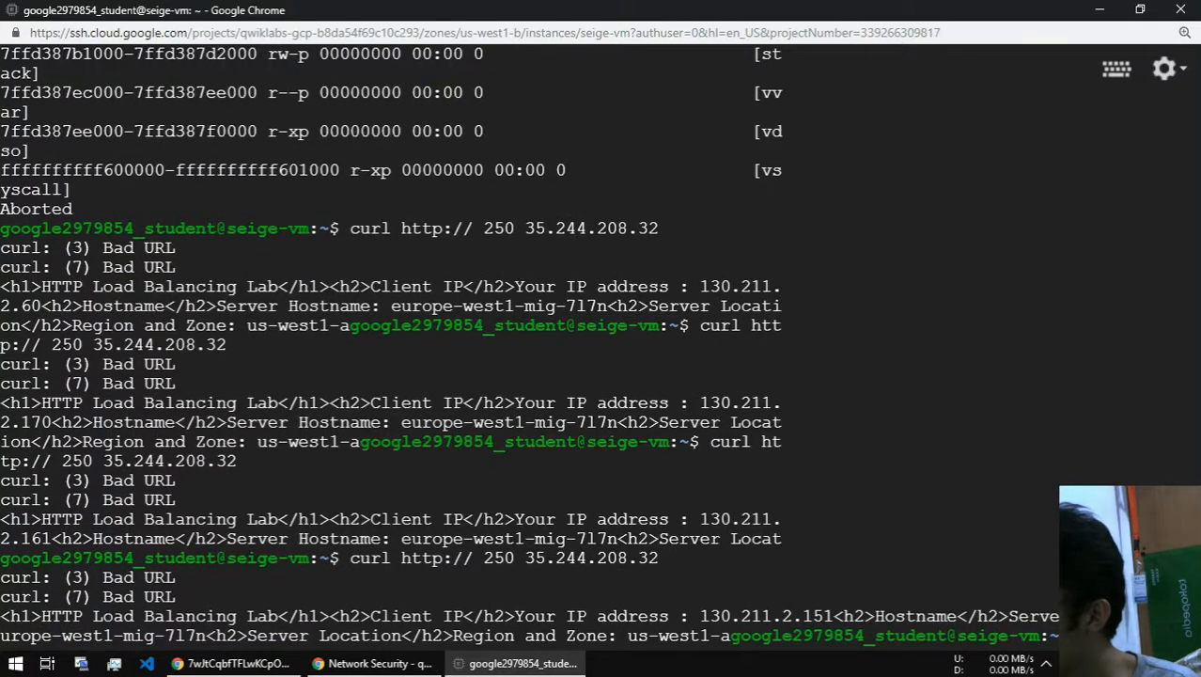
- Try to edit the previous curl command for 35.244.208.32 and run it again
key(Up)
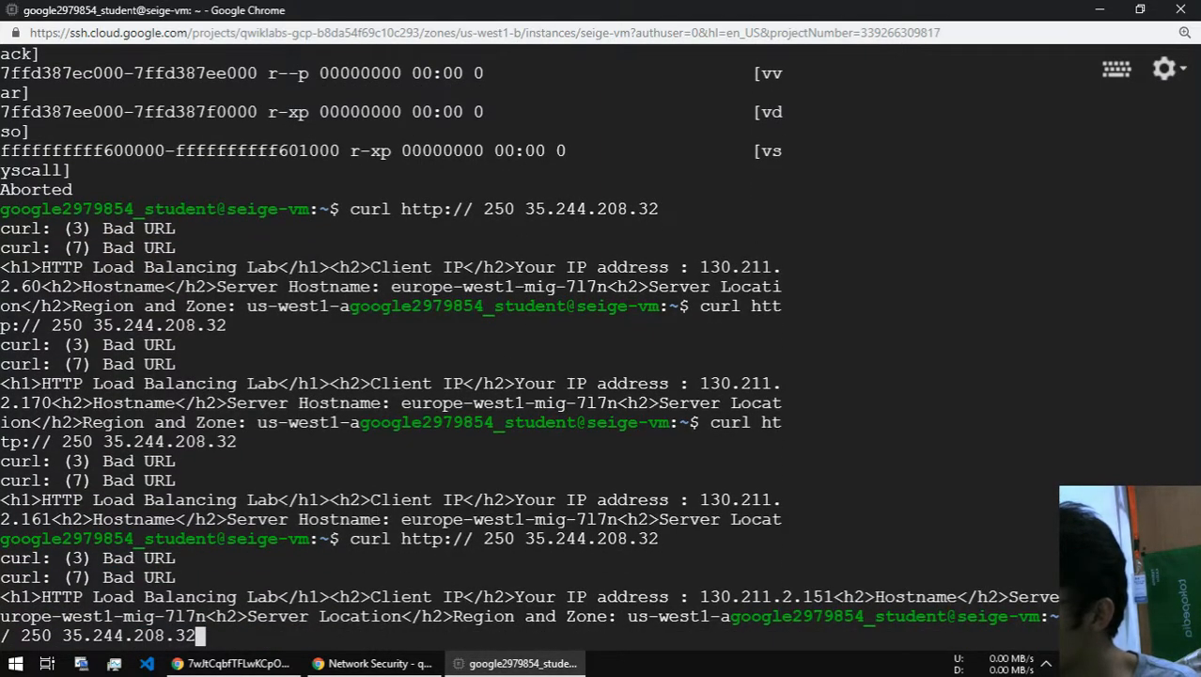
click(5, 635)
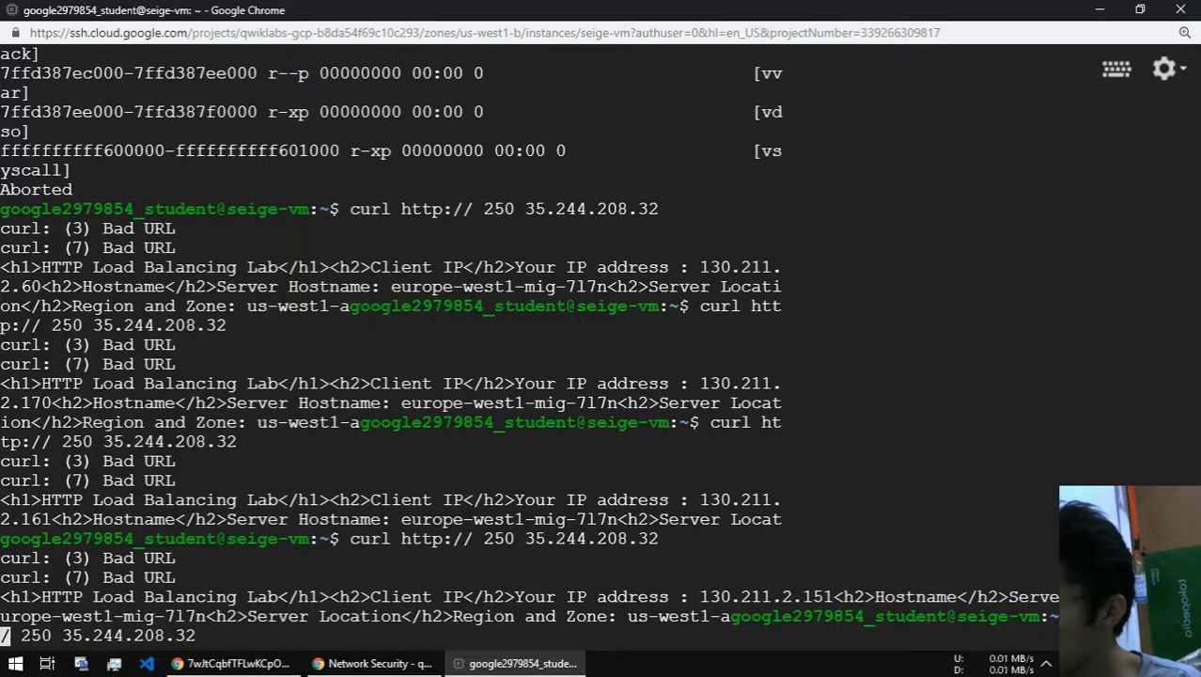
key(Right)
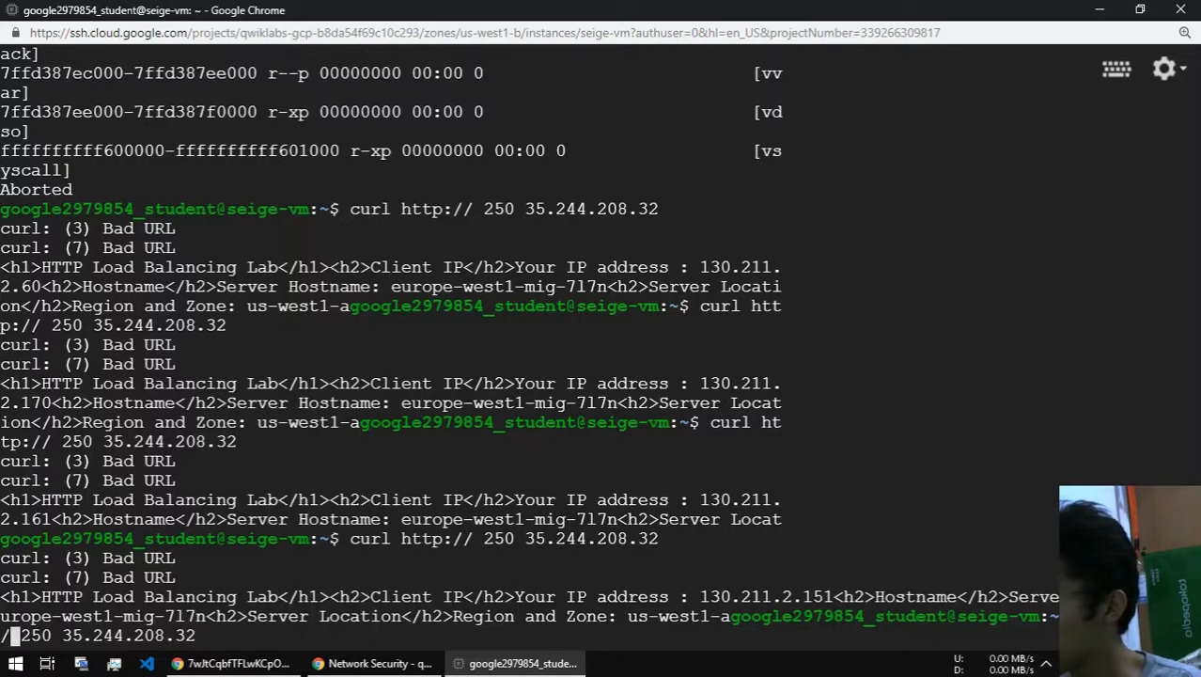
key(BackSpace)
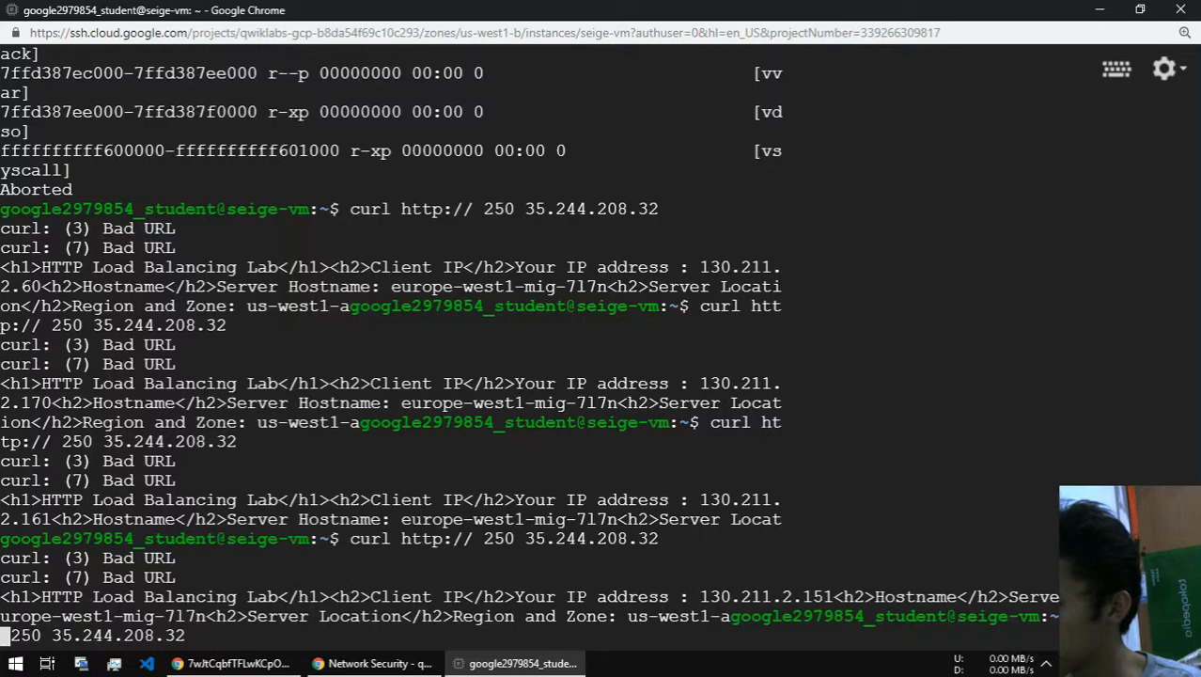
key(Return)
- Replace the curl part of the previous command with ping and run "ping 250 35.244.208.32" twice
key(Up)
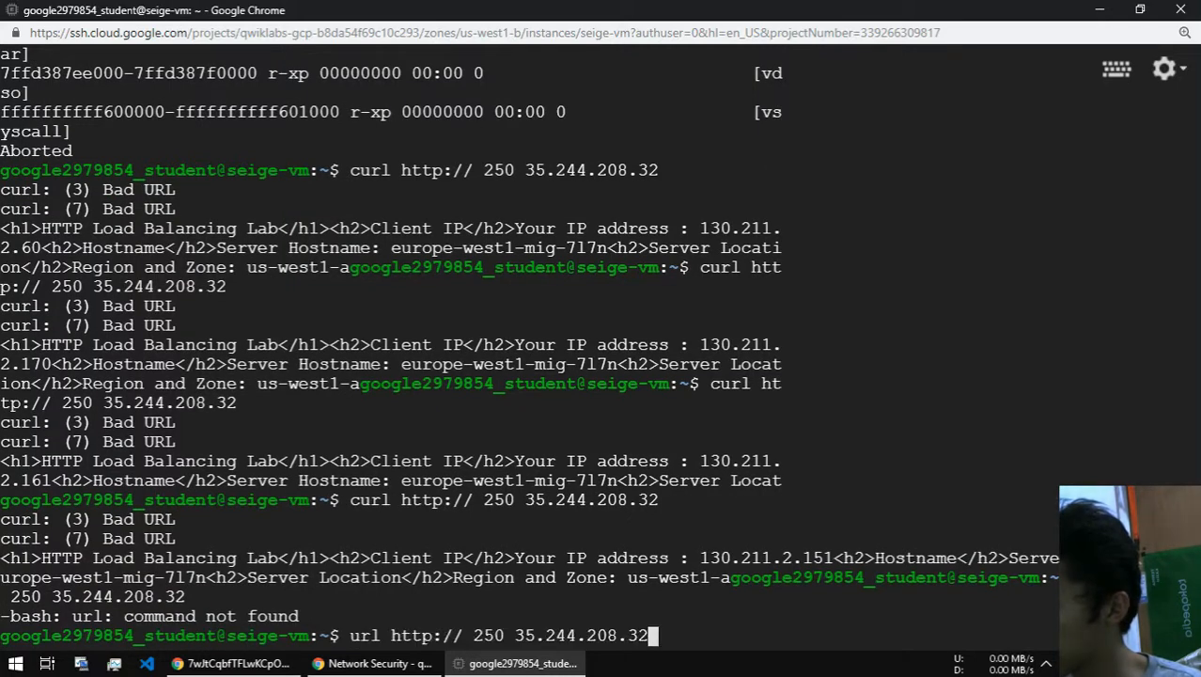
key(Home)
key(Delete)
key(Delete)
key(Delete)
key(Delete)
key(Delete)
key(Delete)
key(Delete)
key(Delete)
key(Delete)
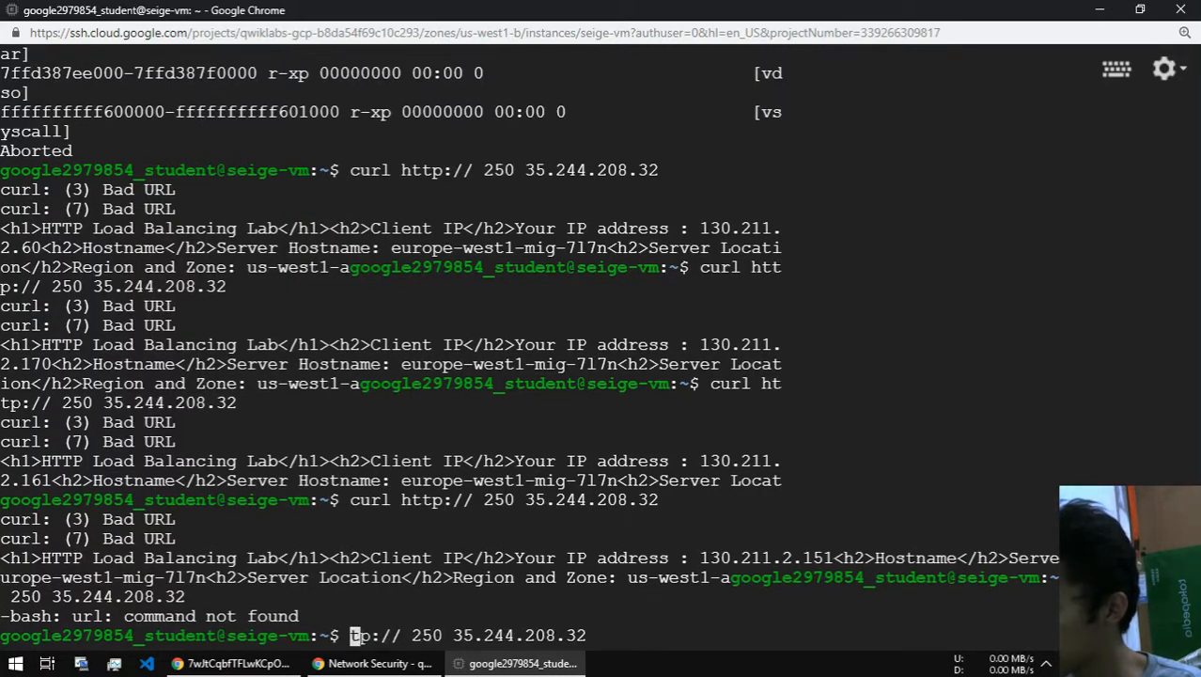
key(Delete)
key(Delete)
key(Delete)
text(ping)
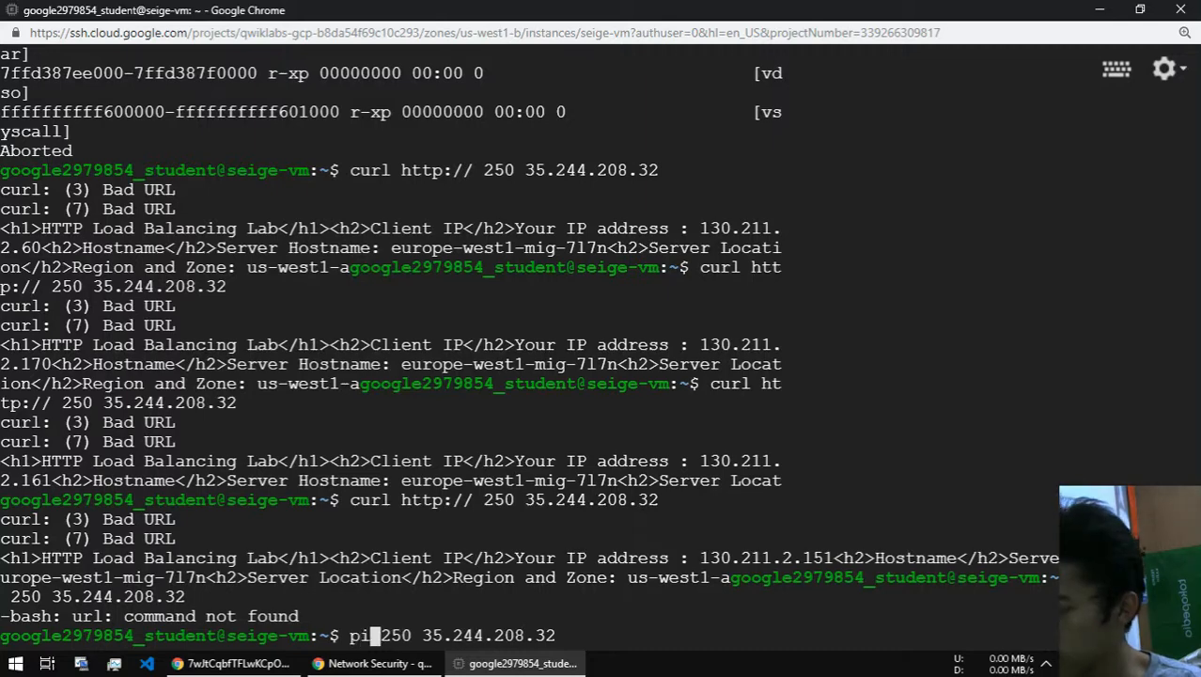
key(Return)
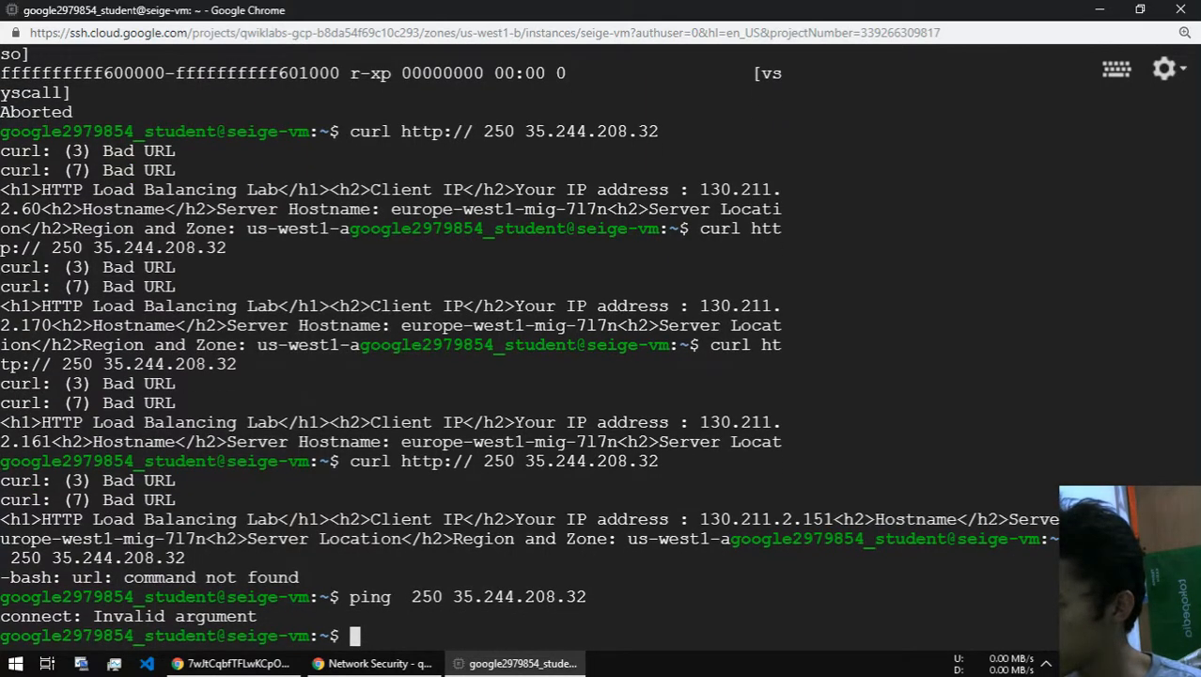
key(Up)
key(Return)
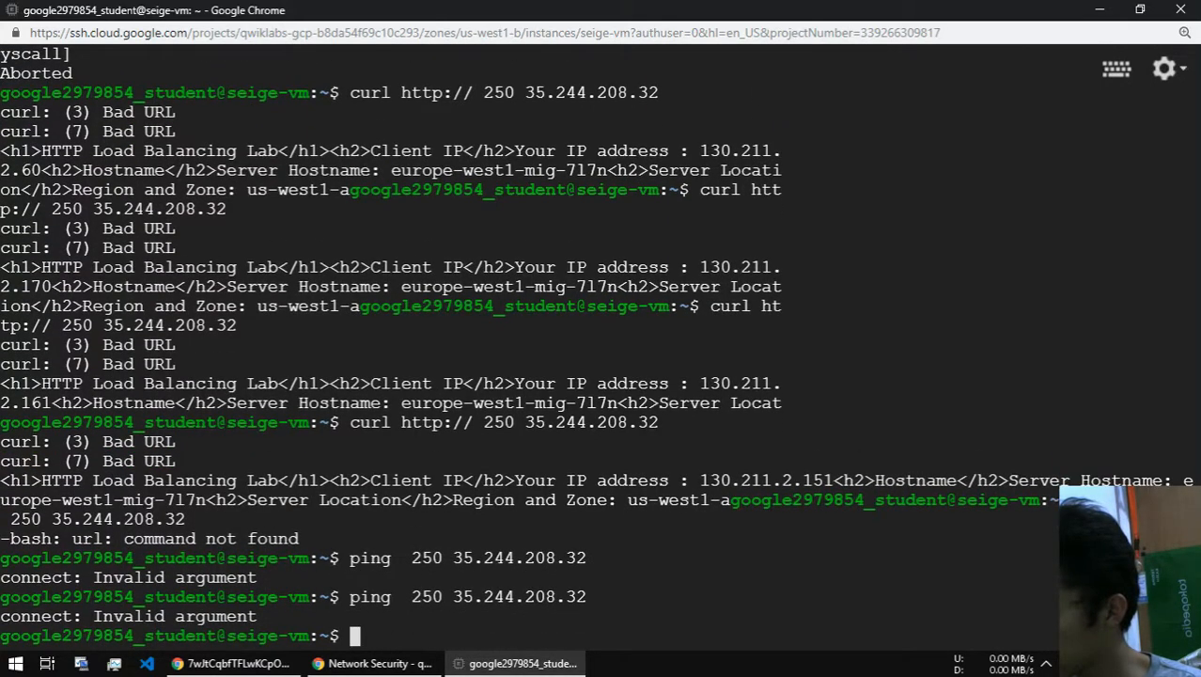
- Remove the extra space after ping in the previous command and run "ping 250 35.244.208.32"
key(Up)
key(Home)
key(Right)
key(Right)
key(Right)
key(Right)
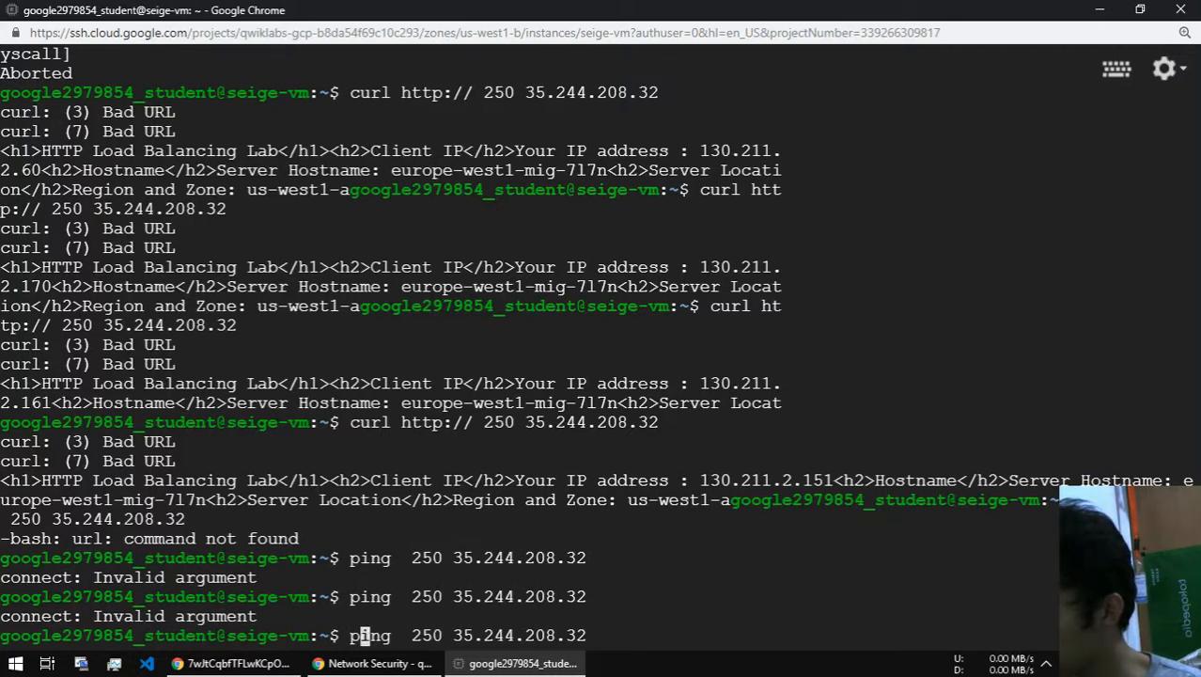
key(Delete)
key(Delete)
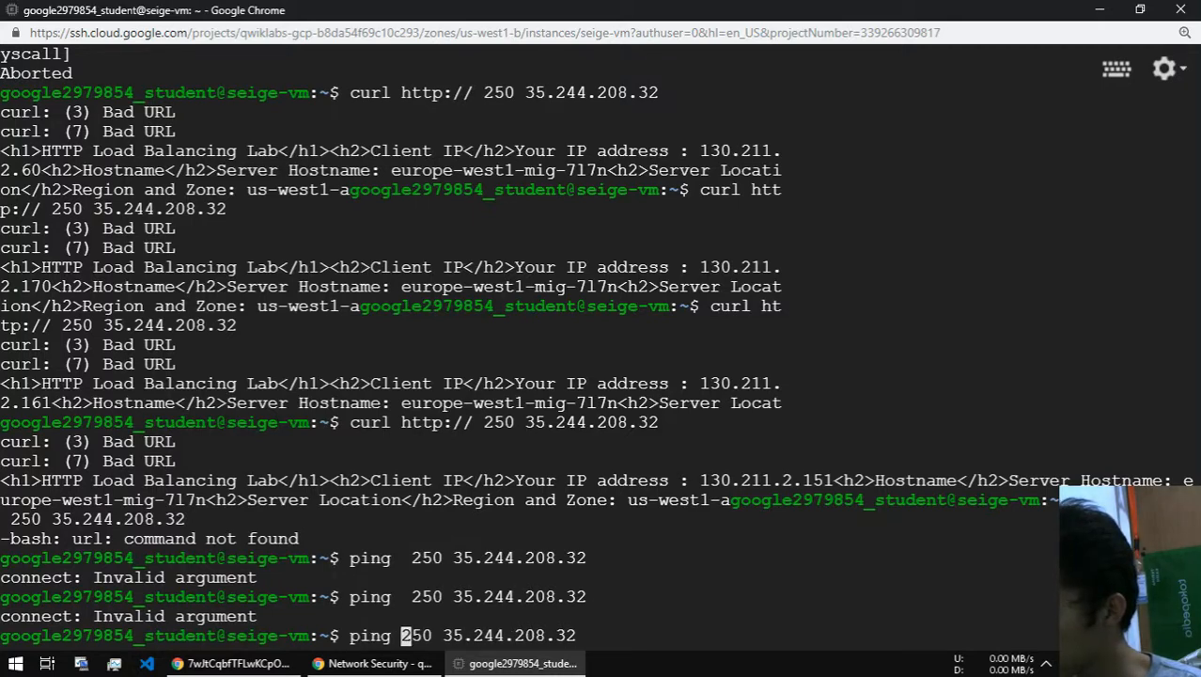
key(Return)
- Test seige-vm's outbound connectivity by pinging 8.8.8.8, stopping after a couple of replies
text(ping)
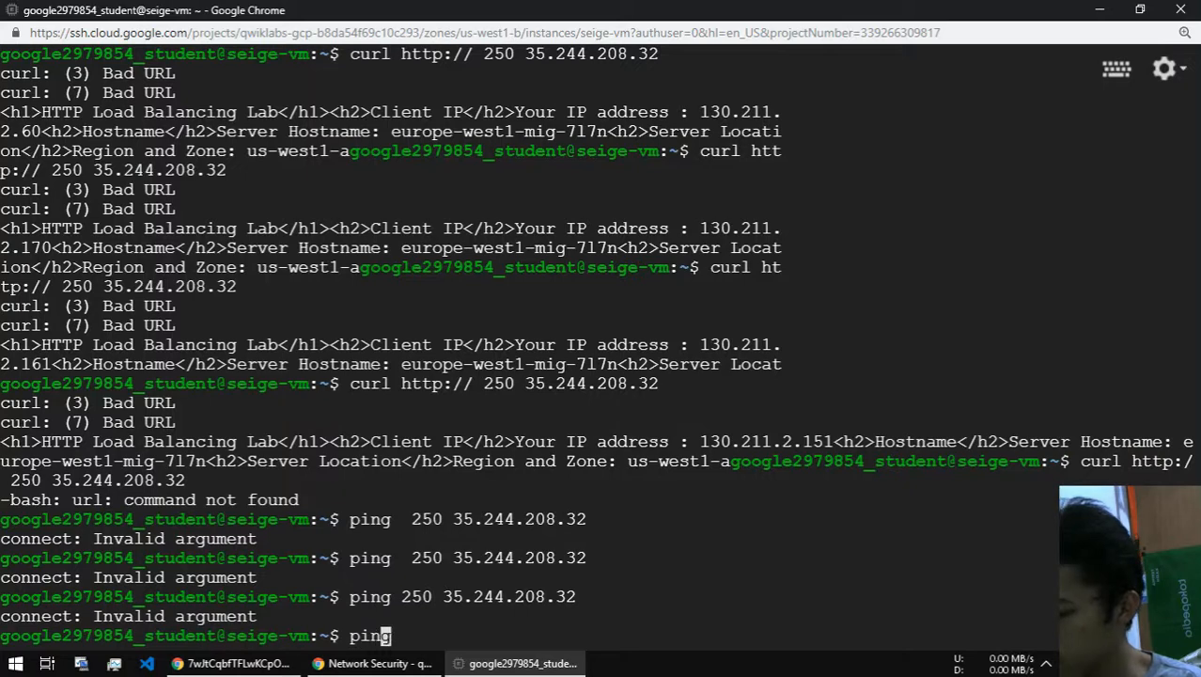
text( 8.8.8.8)
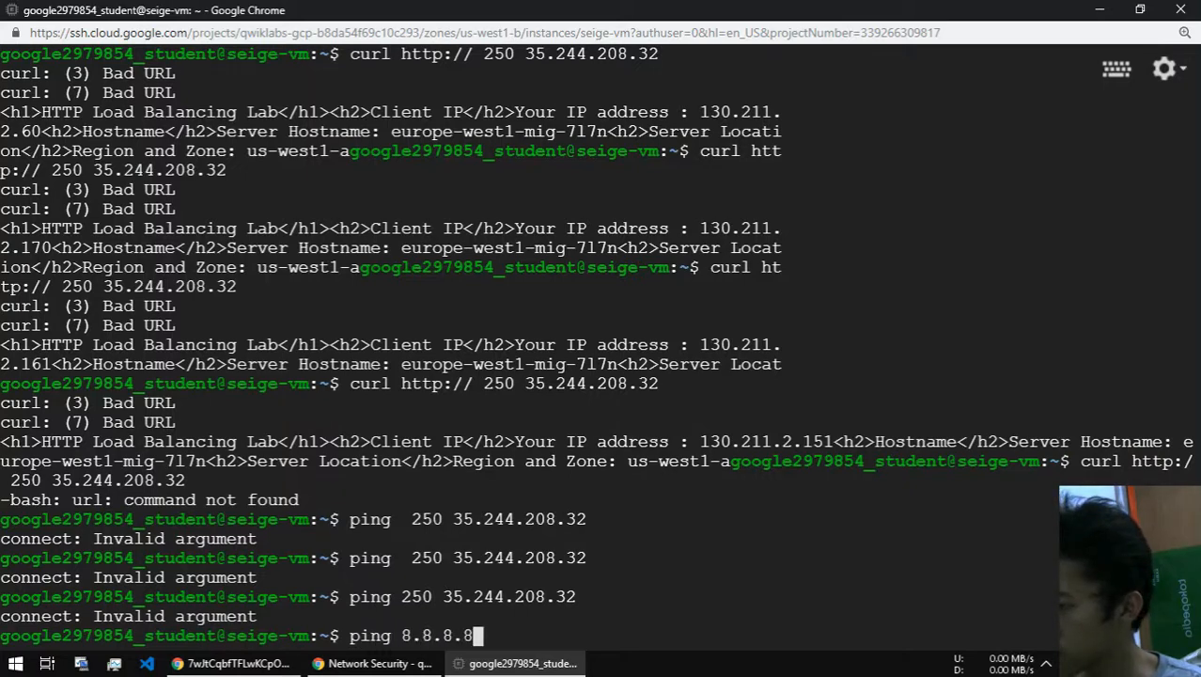
key(Return)
key(ctrl+c)
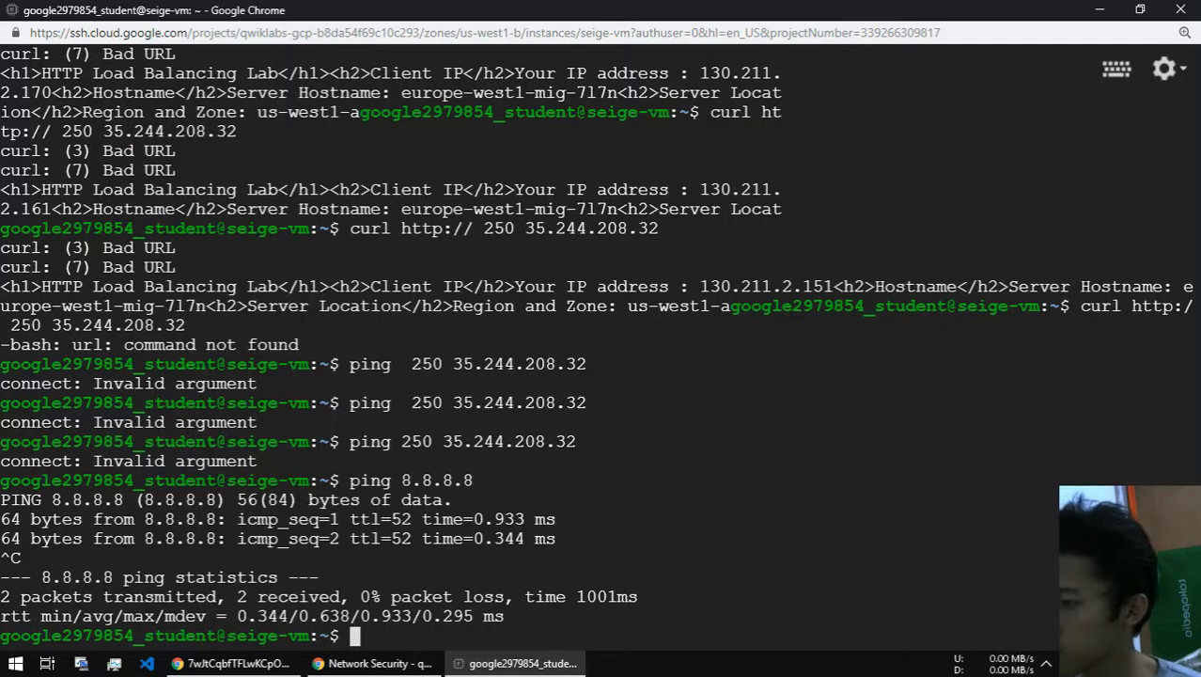
key(Up)
key(Up)
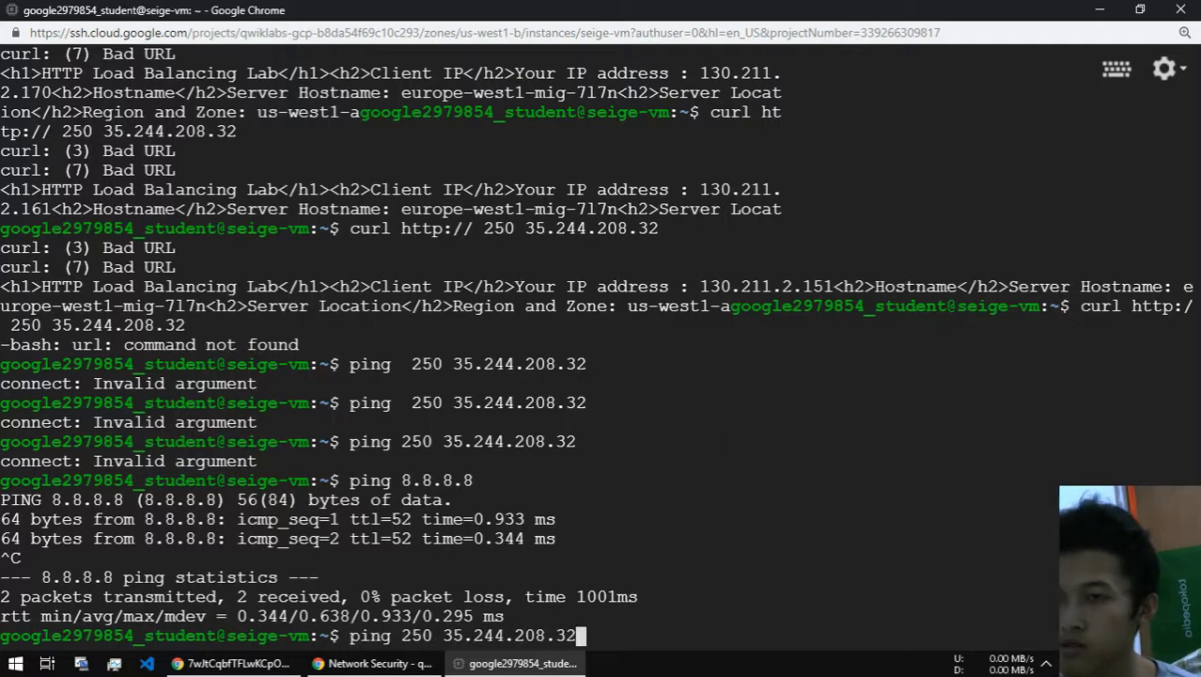
key(Up)
key(Up)
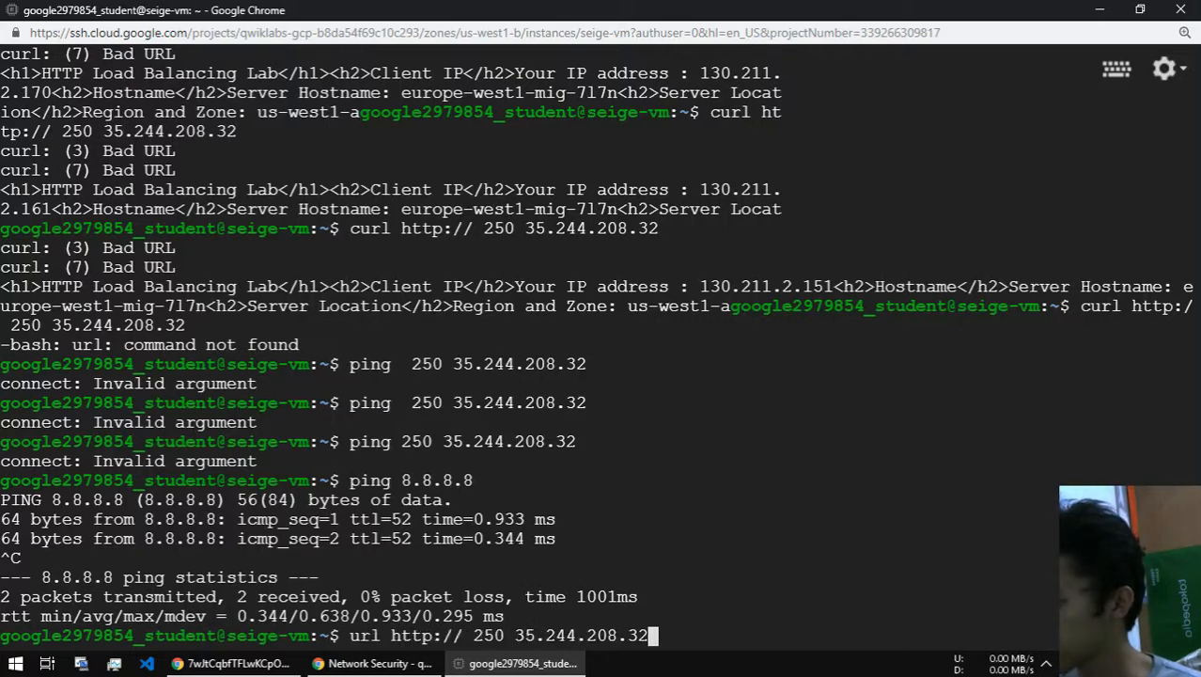
key(Up)
key(Up)
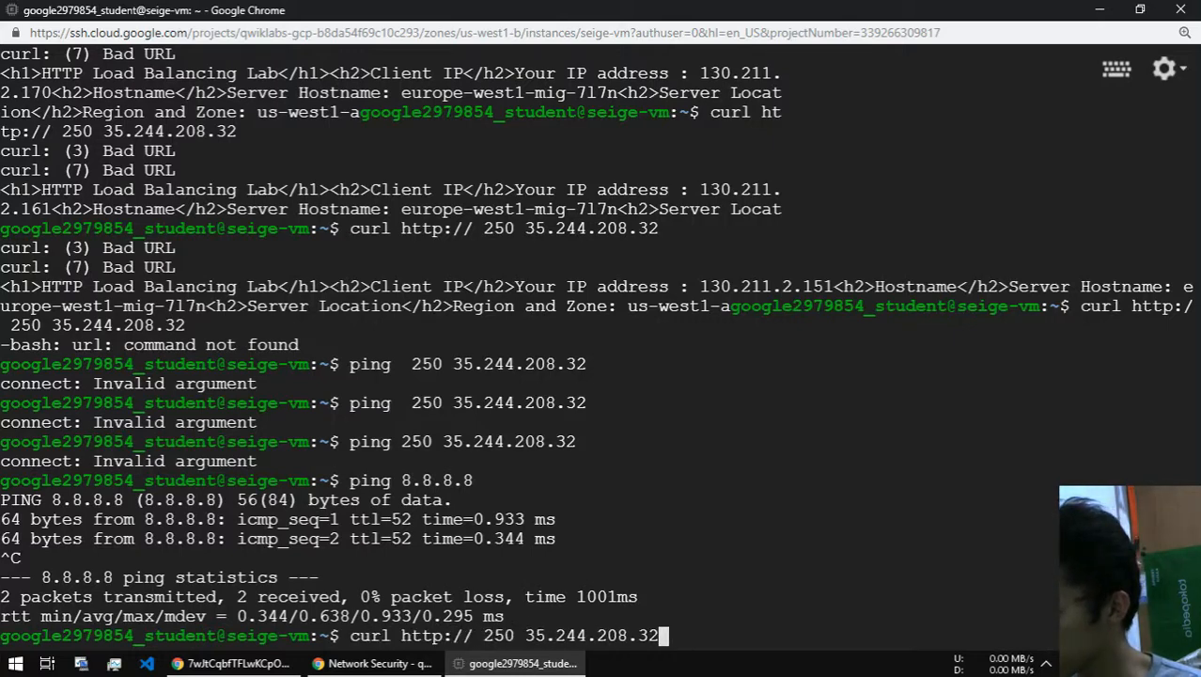
key(Return)
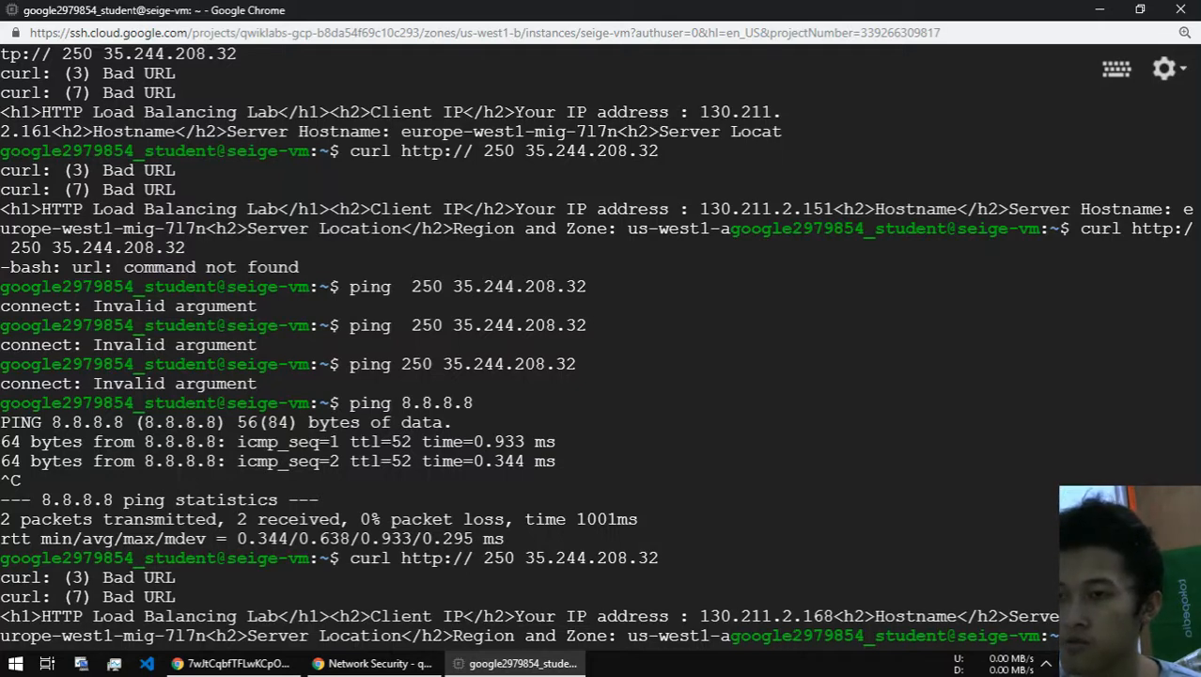
- Recall the earlier load-test command from the shell history and run "siege -c 250 35.244.208.32" again
key(Up)
key(Up)
key(Up)
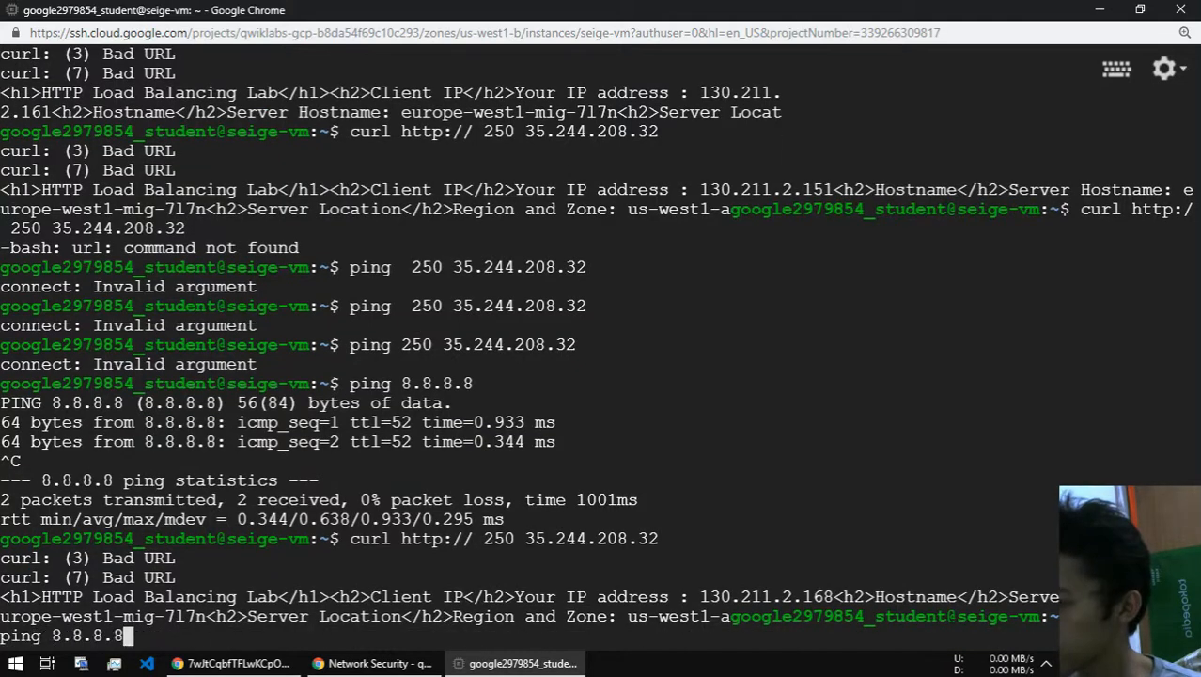
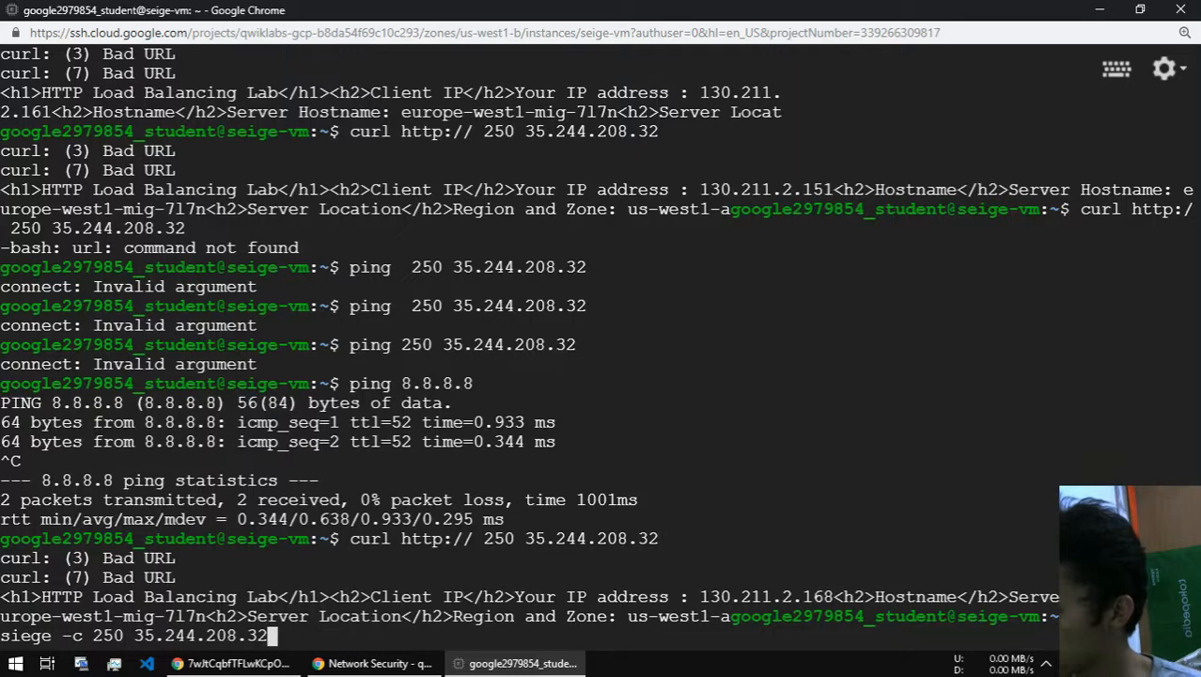
key(Return)
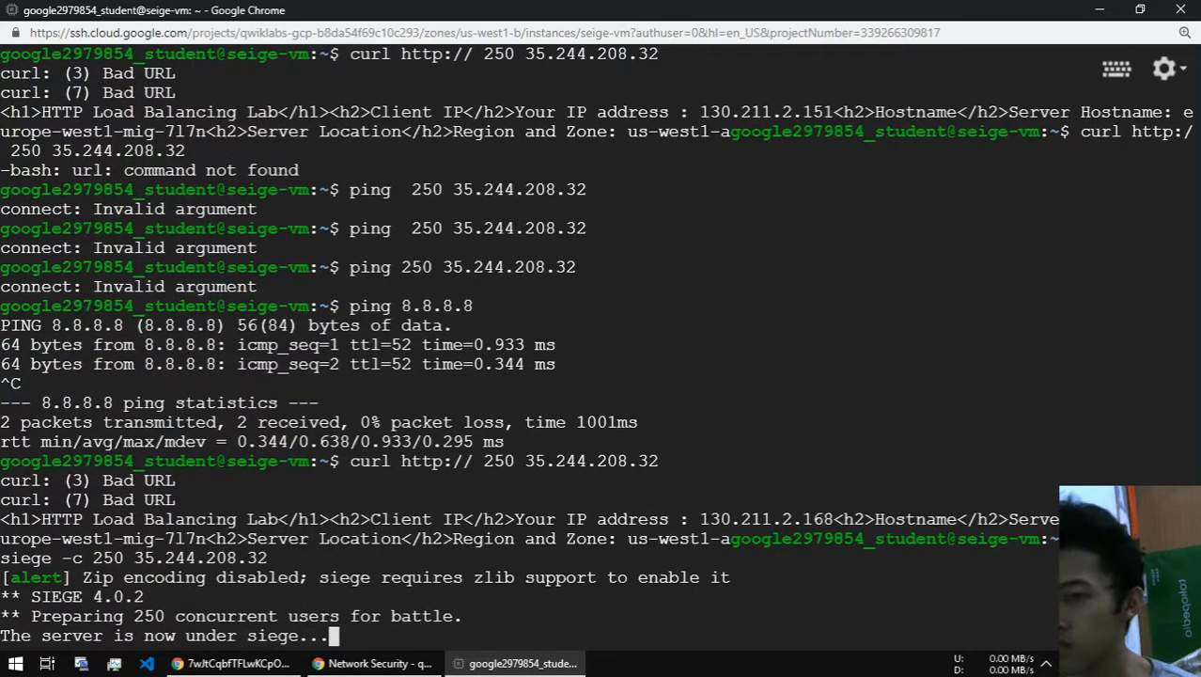
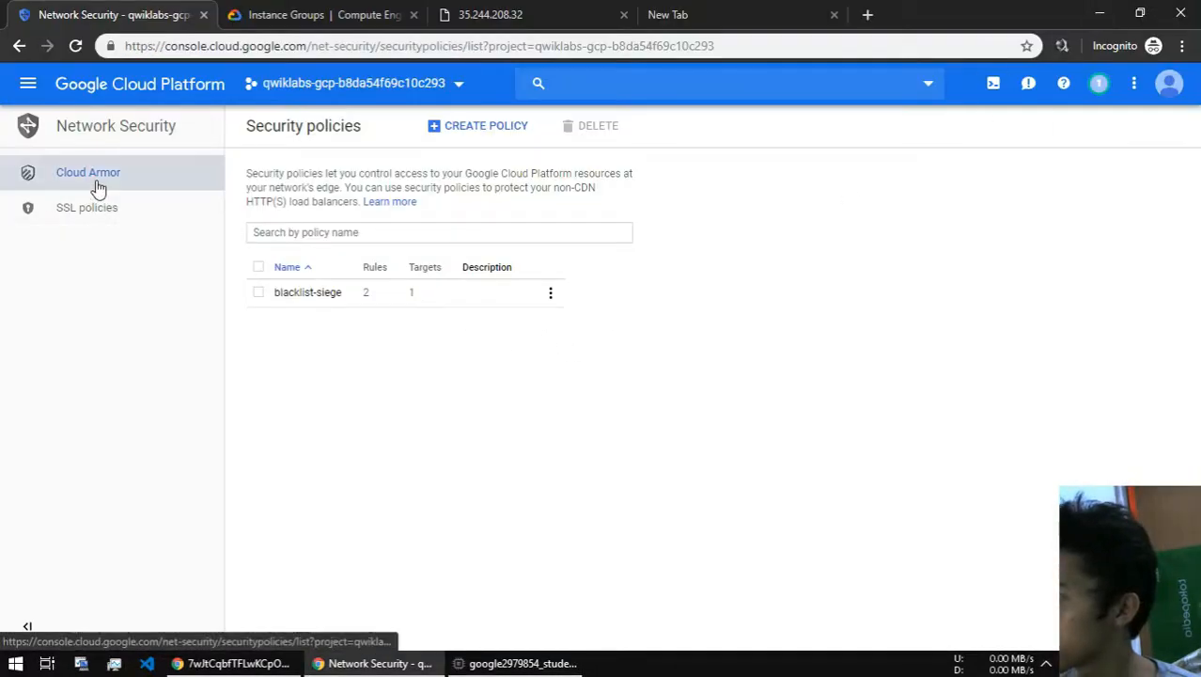
- Open the blacklist-siege policy in Cloud Armor and bring up its logs in the Logs Viewer
click(322, 299)
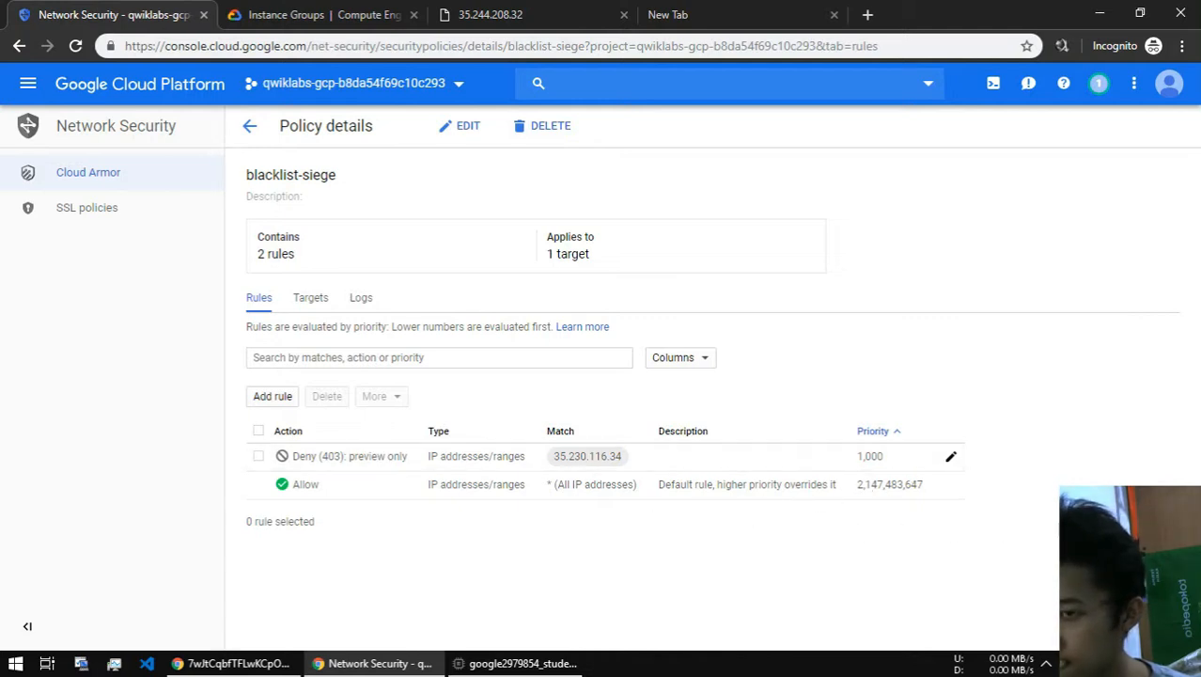
click(353, 302)
click(274, 329)
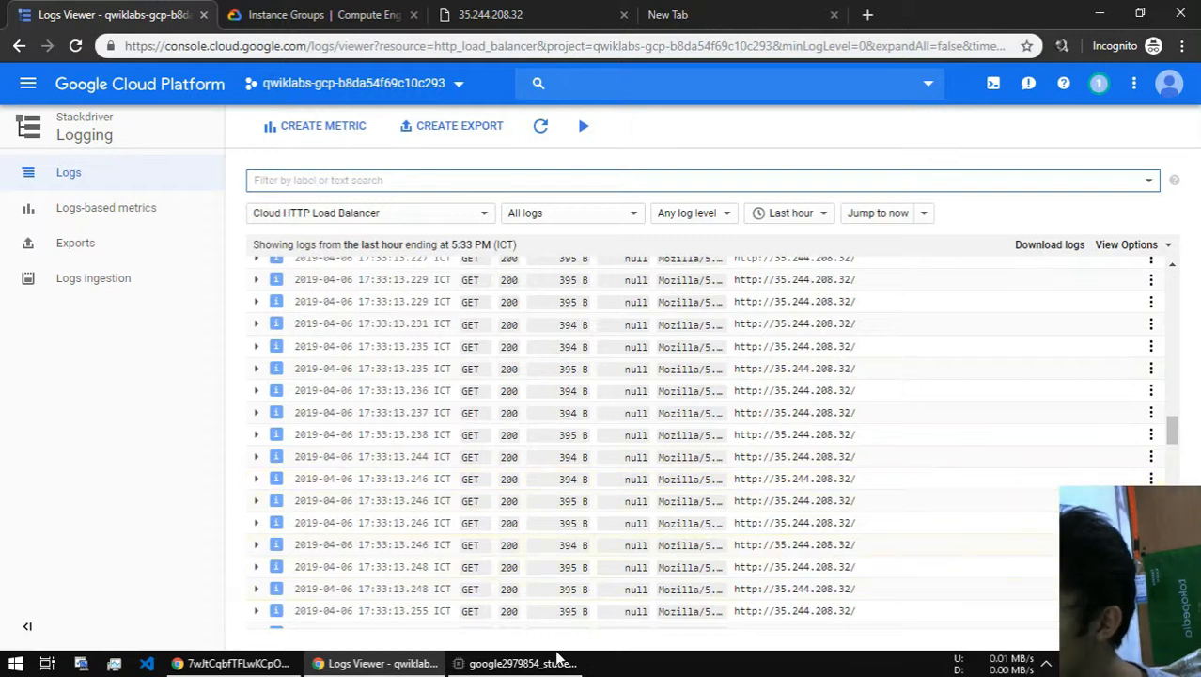
- Examine the load balancer's log entries and check the IP addresses open in the other browser tabs
click(729, 17)
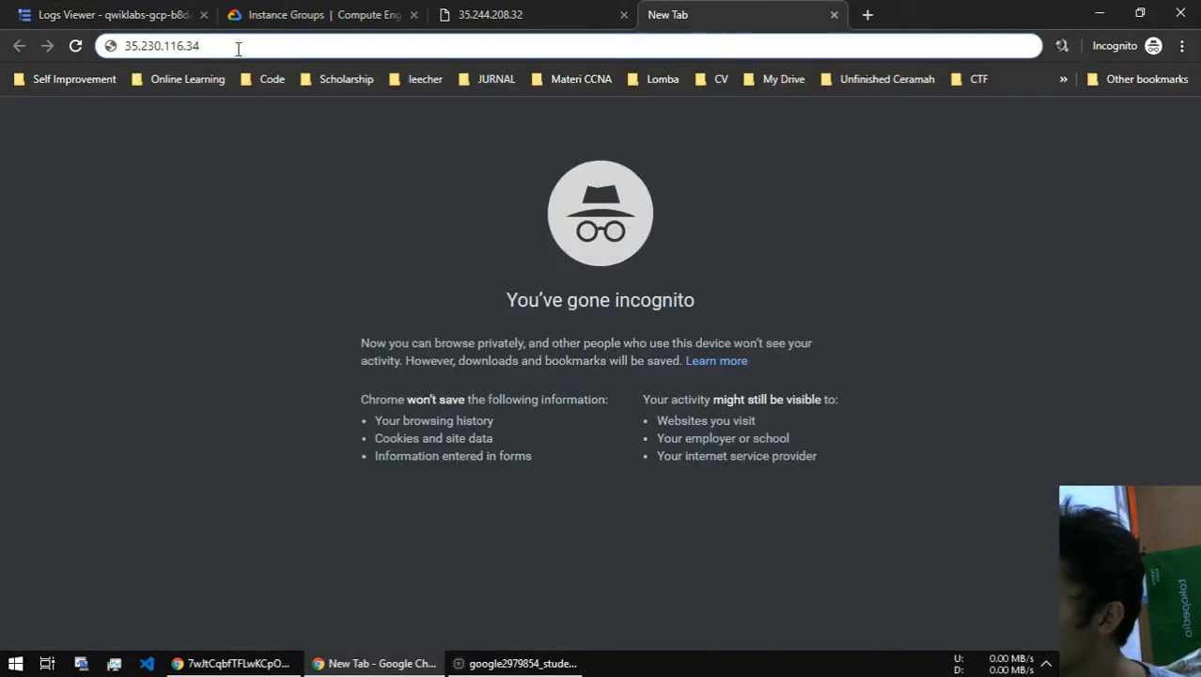
click(119, 14)
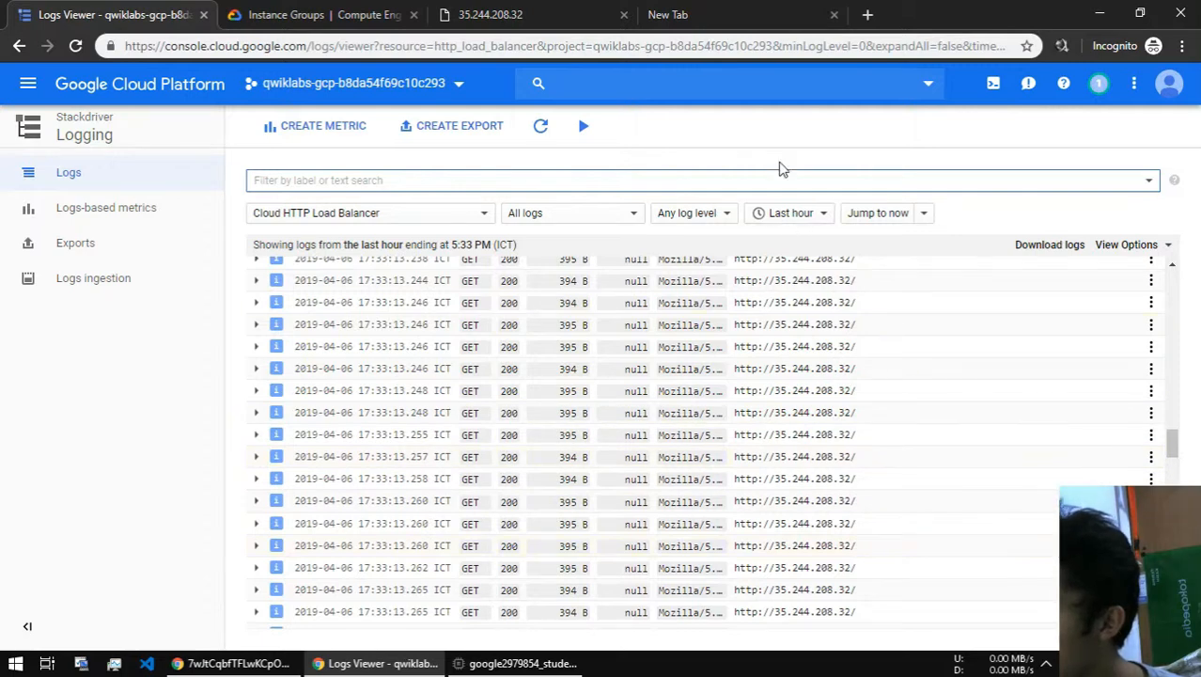
scroll(742, 484, down, 10)
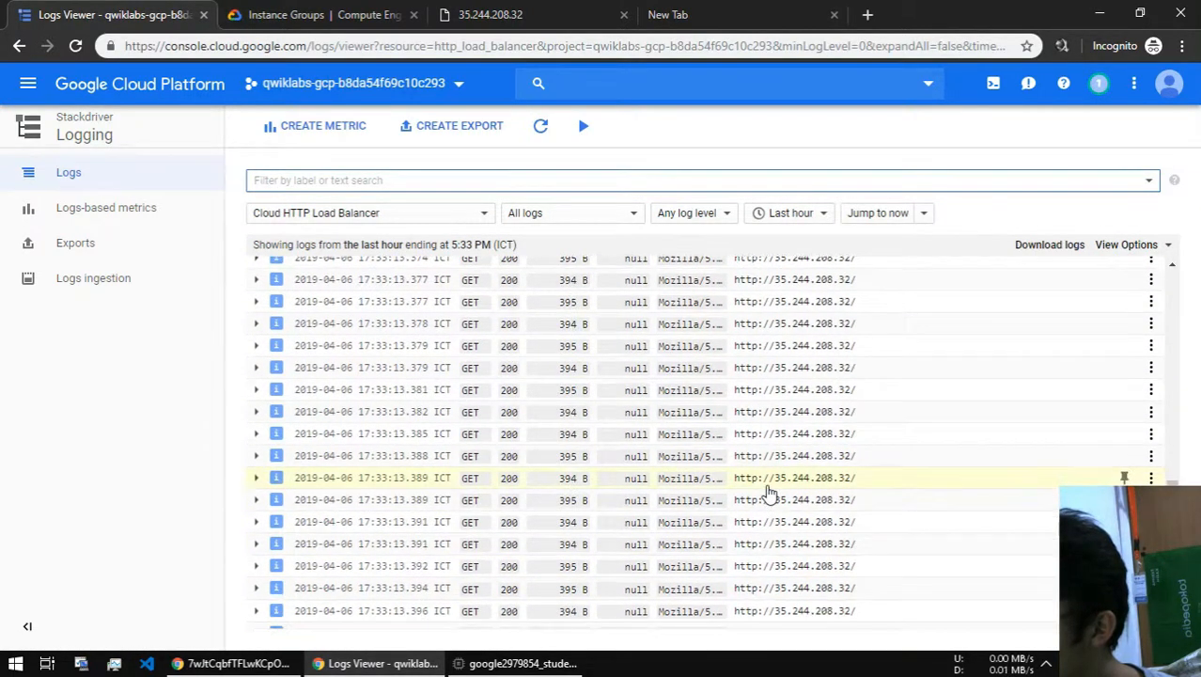
scroll(771, 494, down, 5)
click(721, 14)
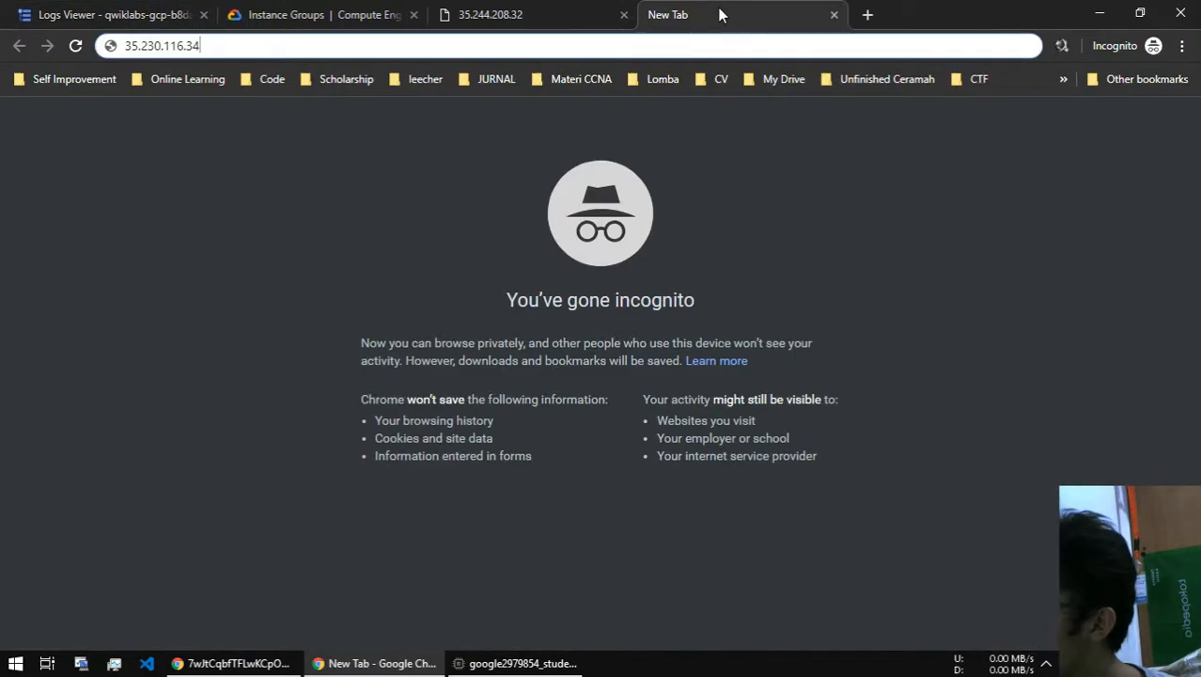
click(496, 17)
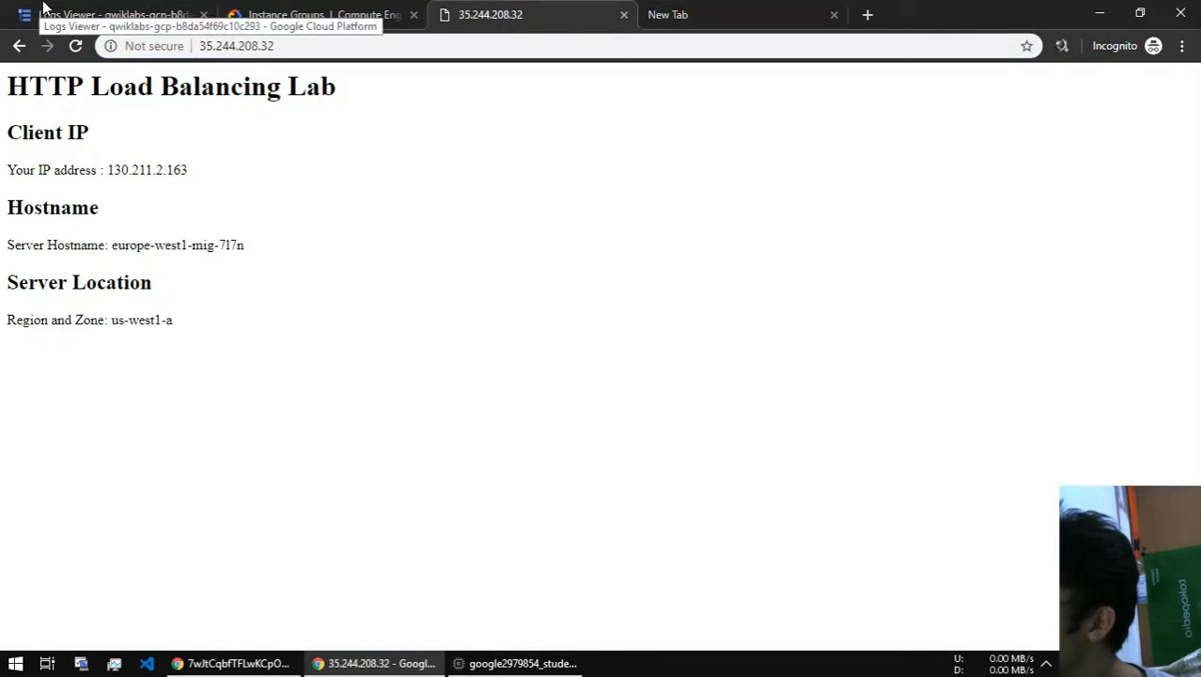
click(167, 11)
scroll(939, 460, up, 5)
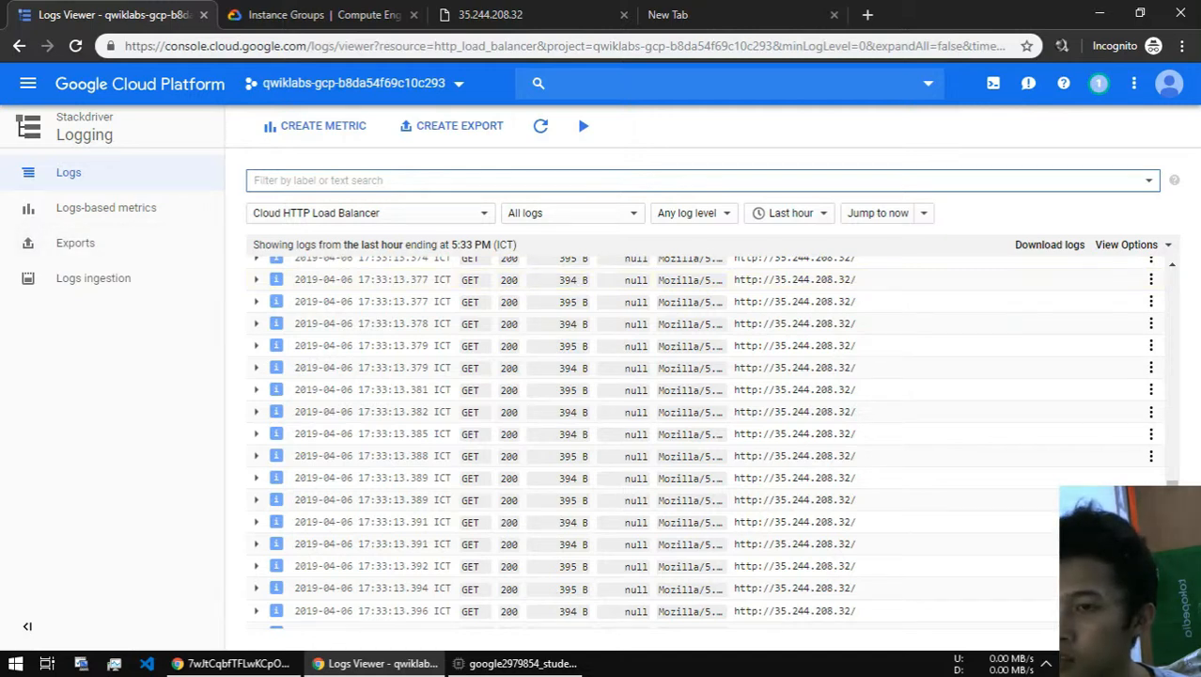
- Restrict the Cloud HTTP Load Balancer logs to the requests log
click(397, 218)
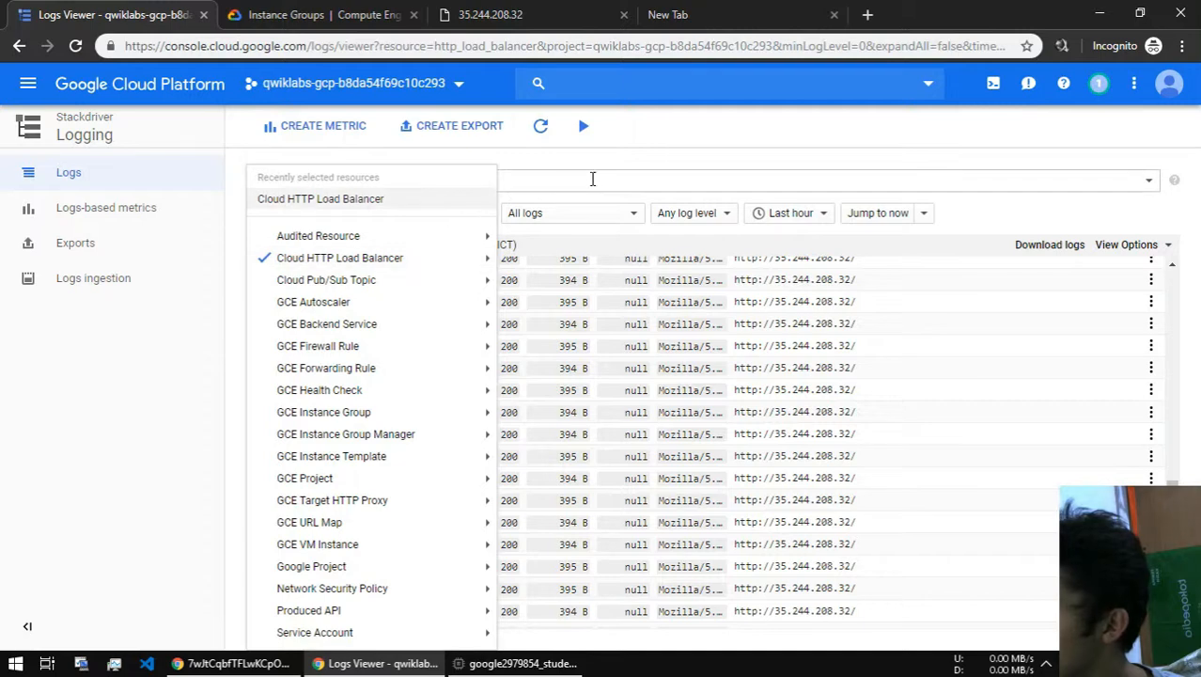
click(569, 218)
click(571, 213)
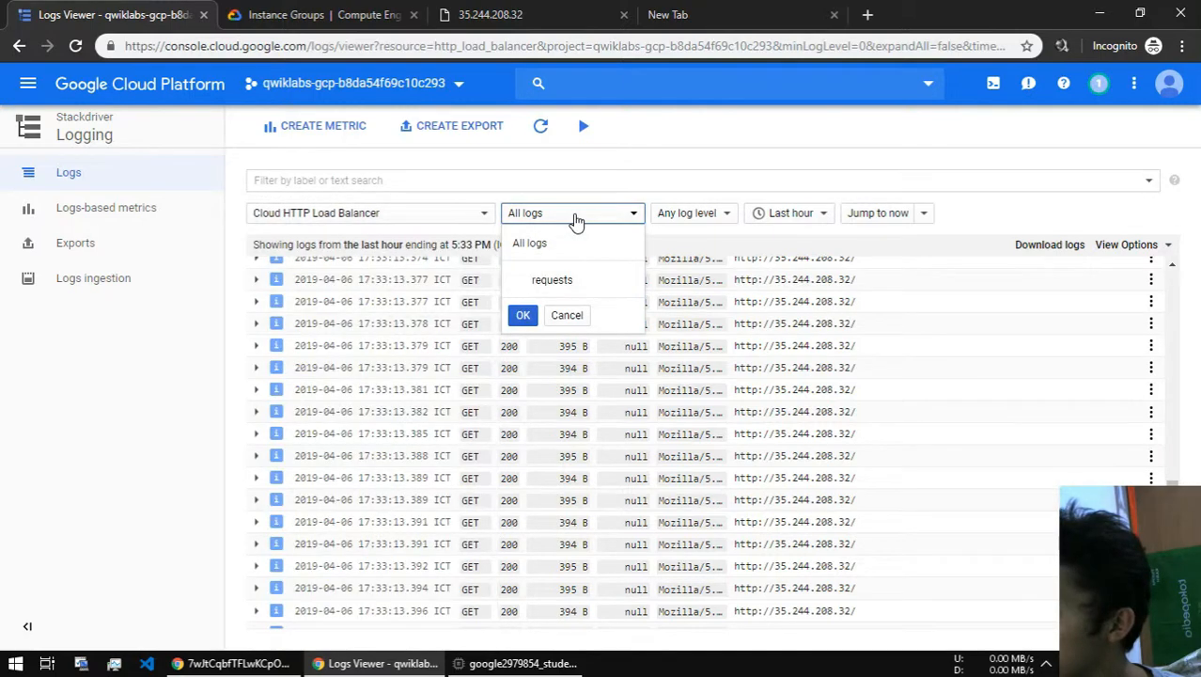
click(573, 214)
click(575, 216)
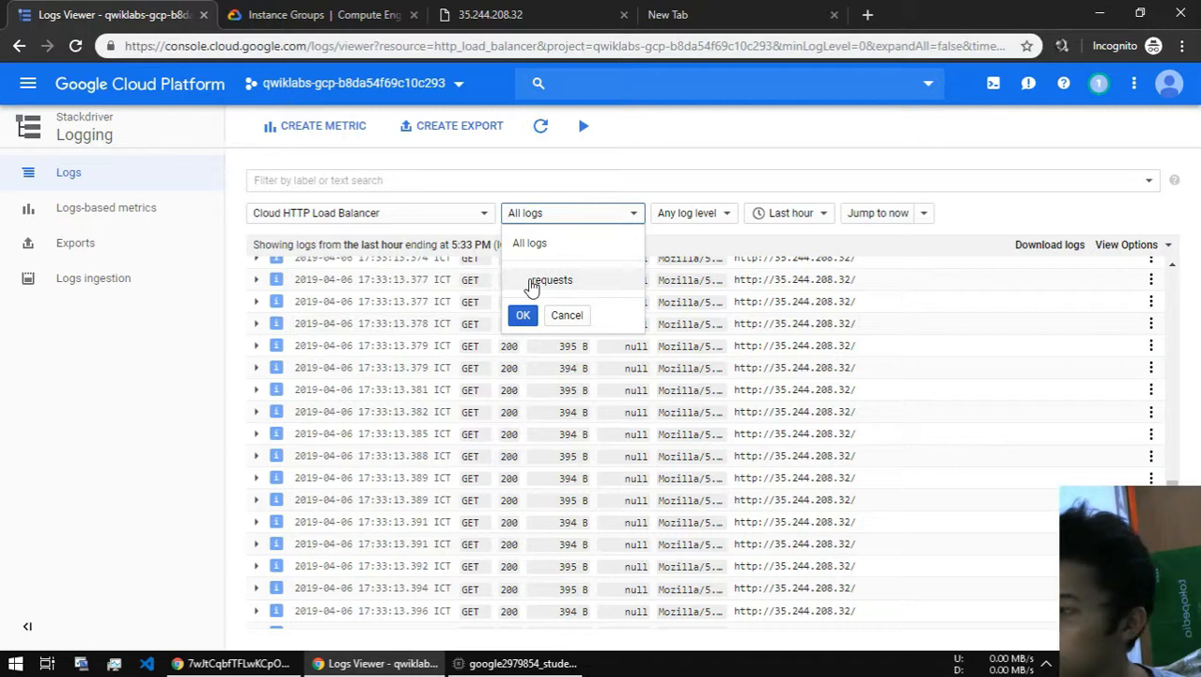
click(603, 185)
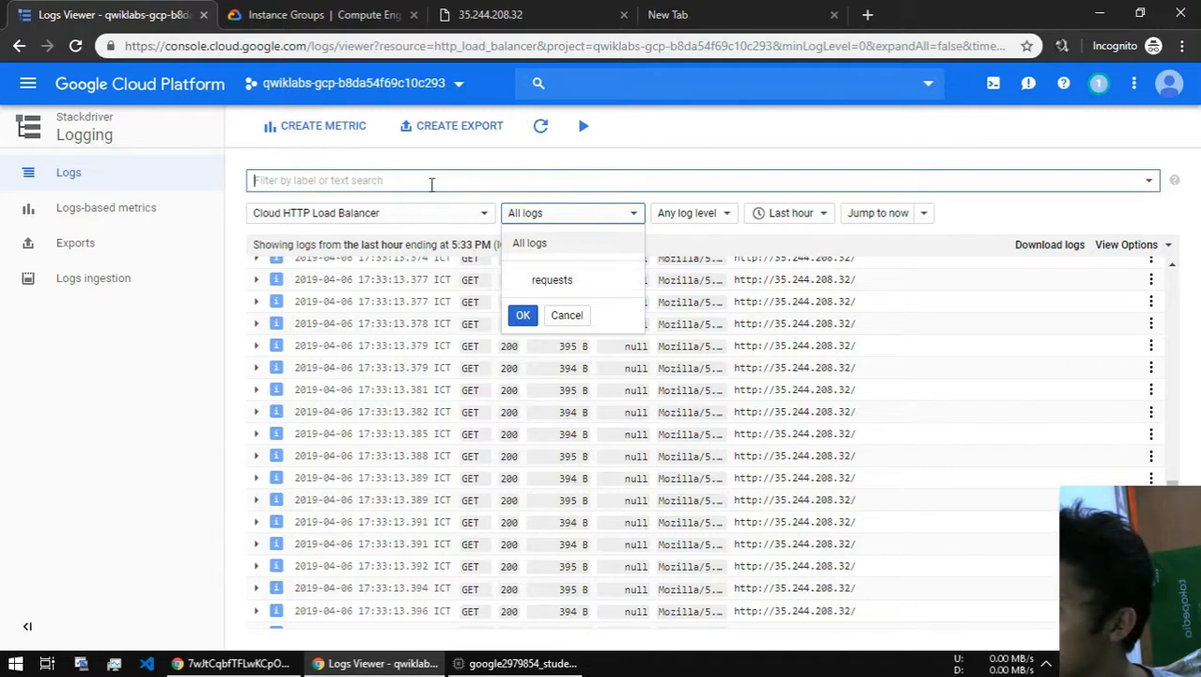
click(590, 218)
click(589, 218)
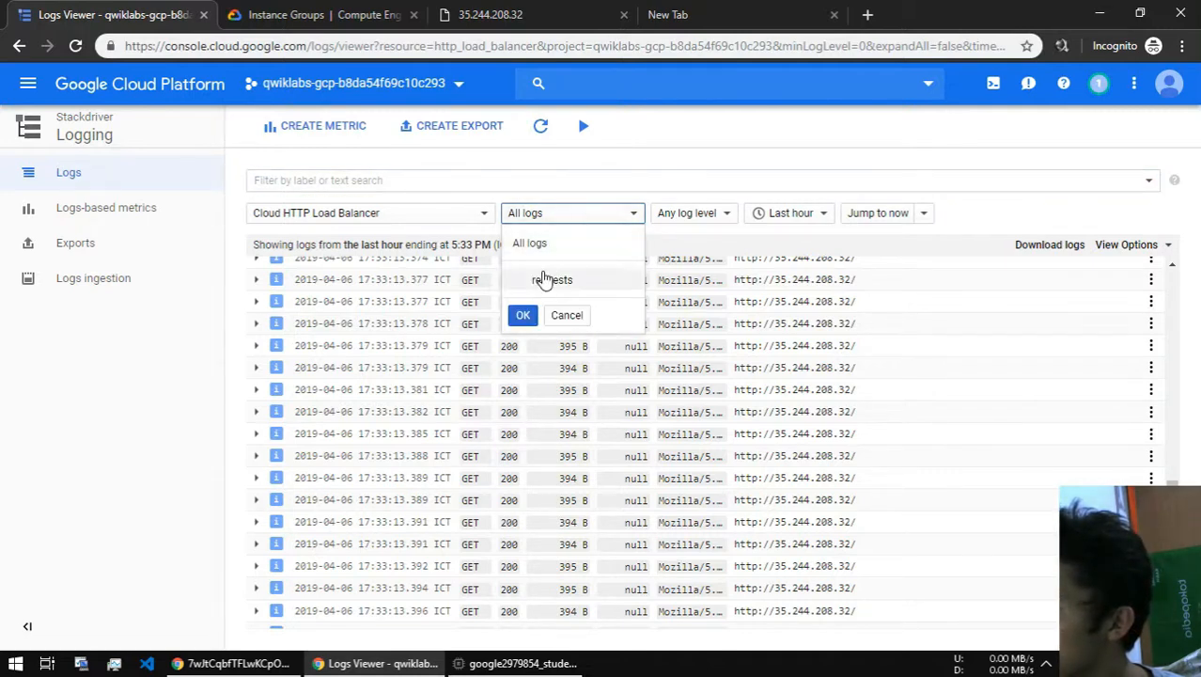
click(522, 315)
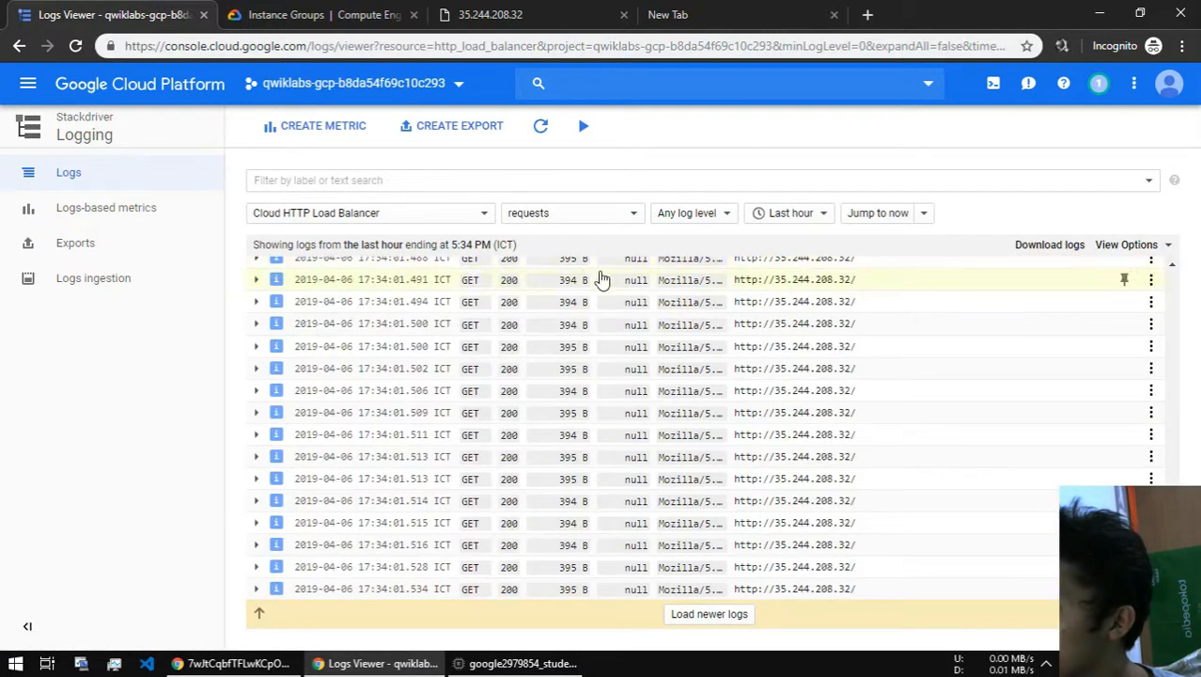
click(667, 216)
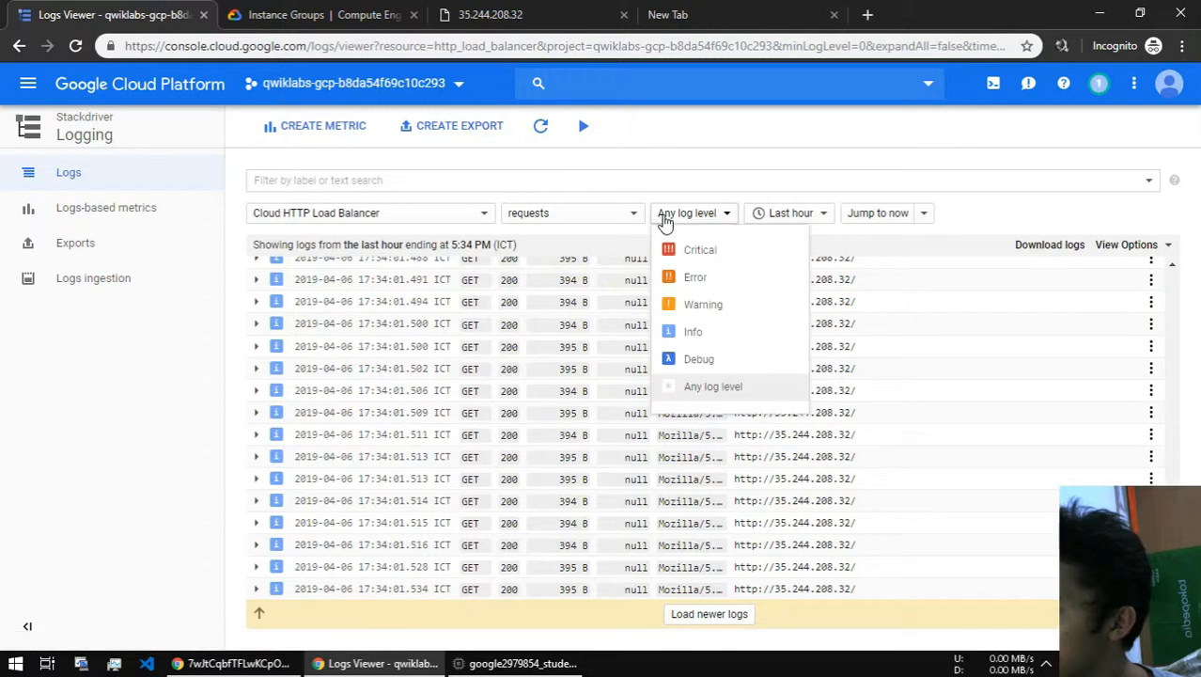
click(549, 220)
click(419, 216)
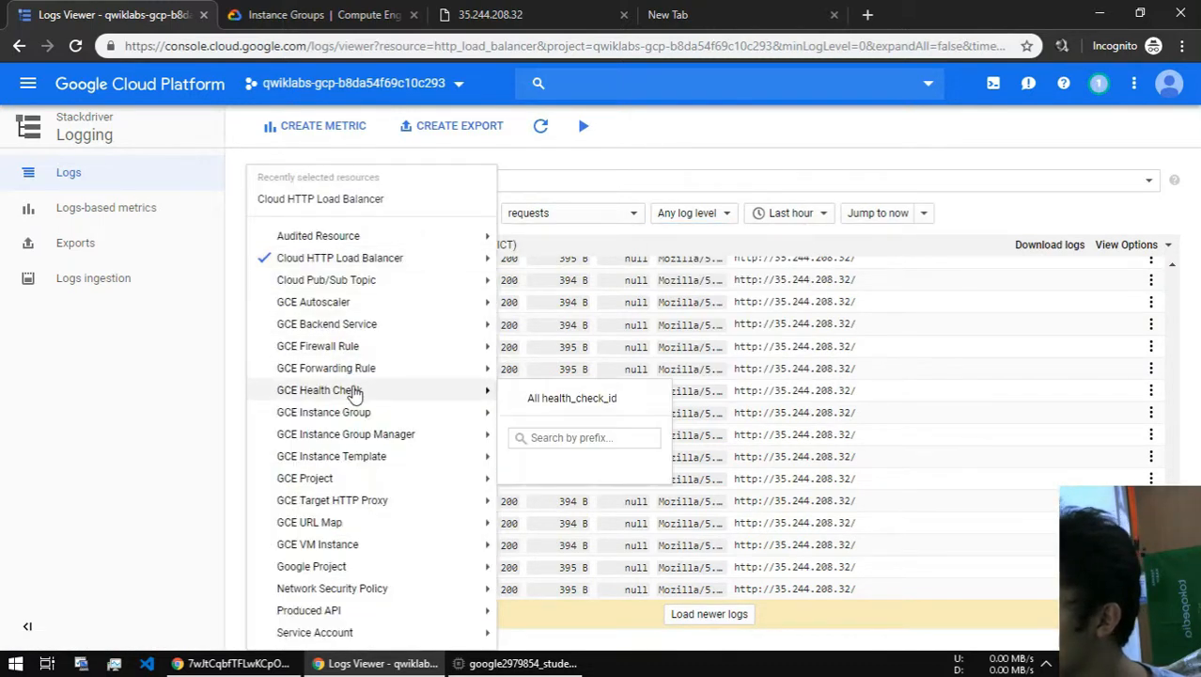
mouse_move(398, 352)
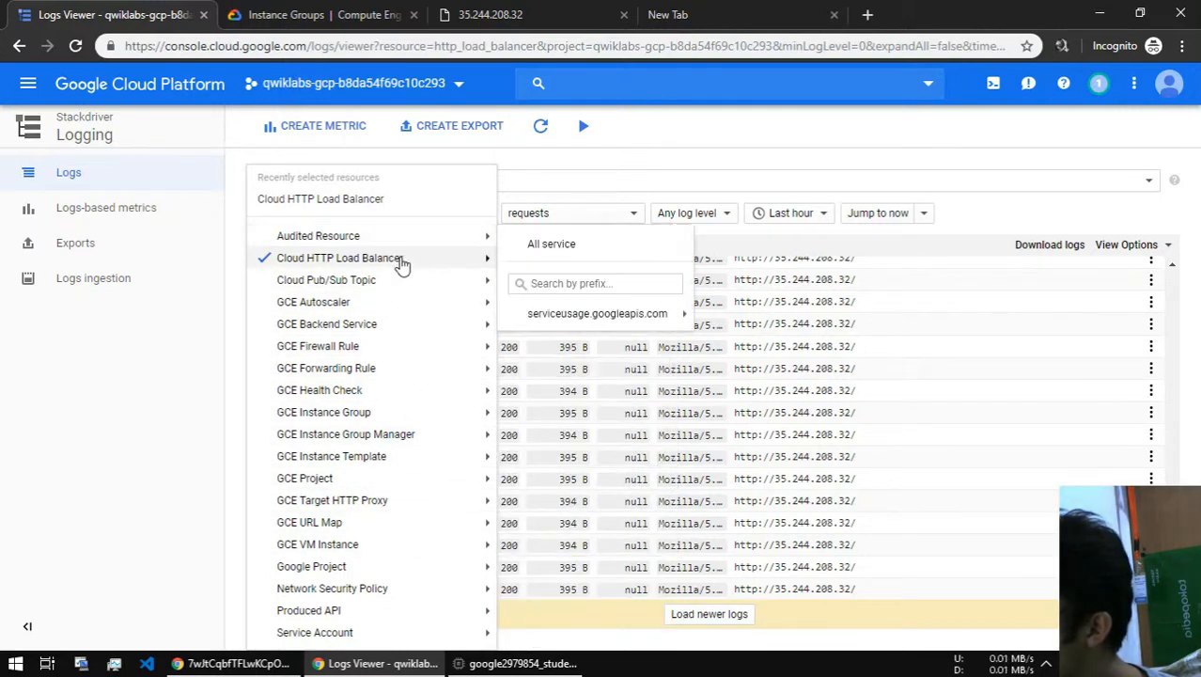
mouse_move(418, 260)
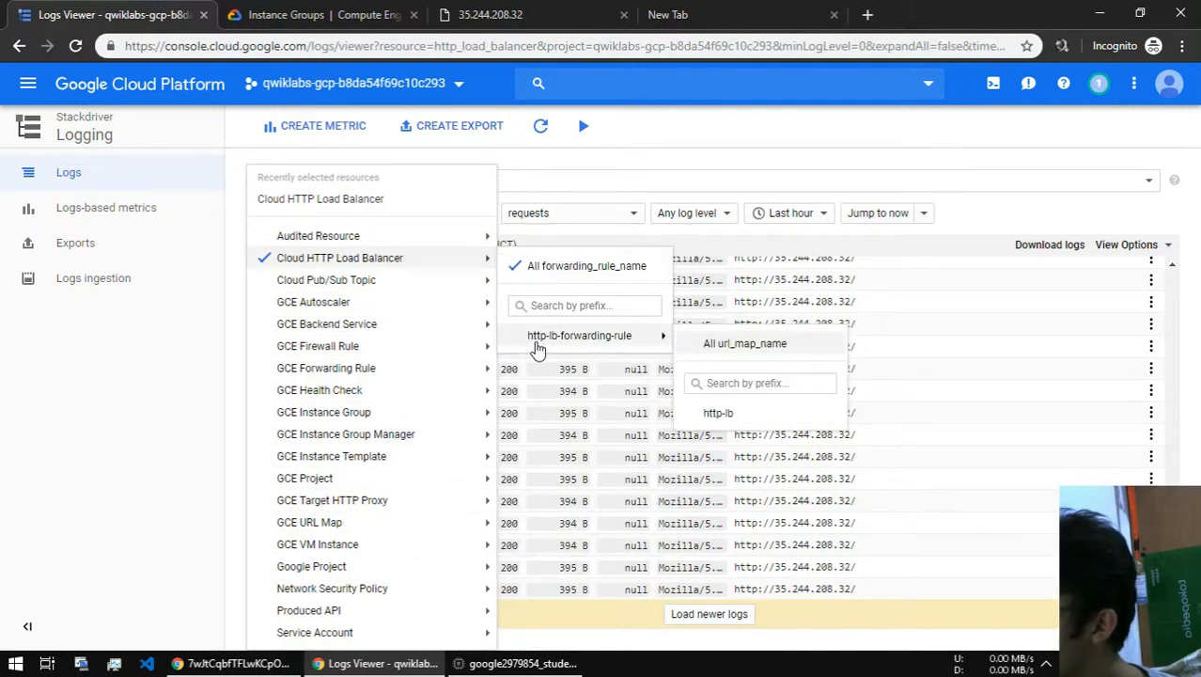
click(161, 323)
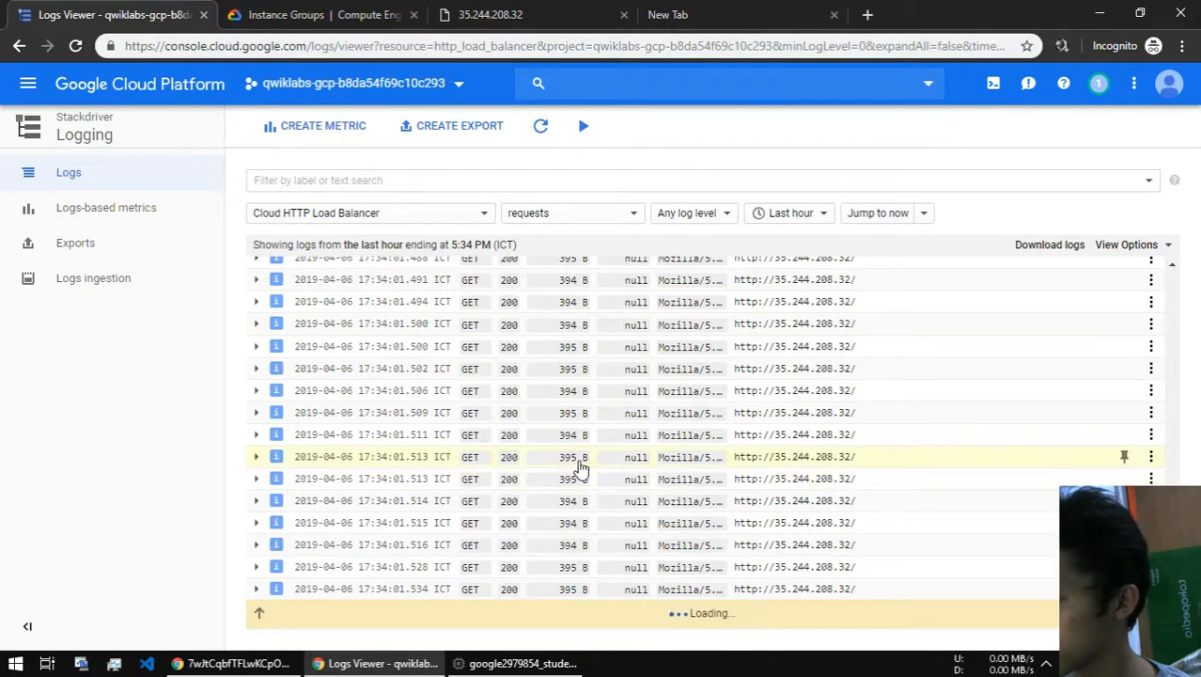
- Load the newer request logs, expand all log entries and look through their details
scroll(733, 466, down, 10)
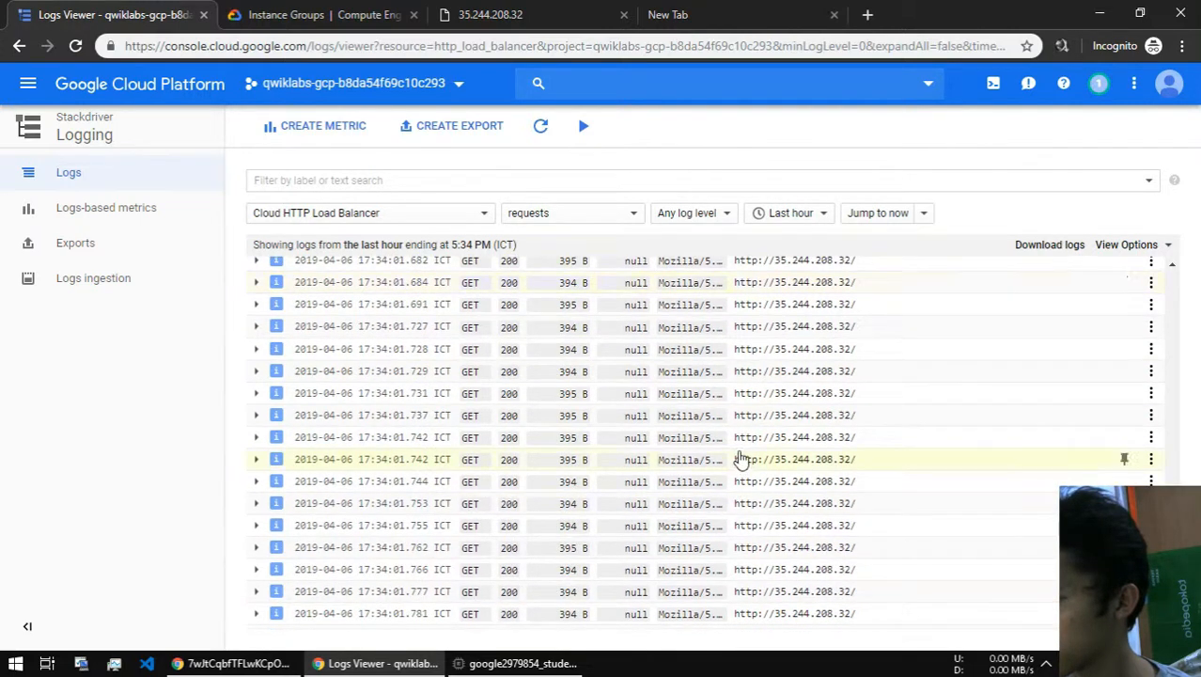
click(1132, 246)
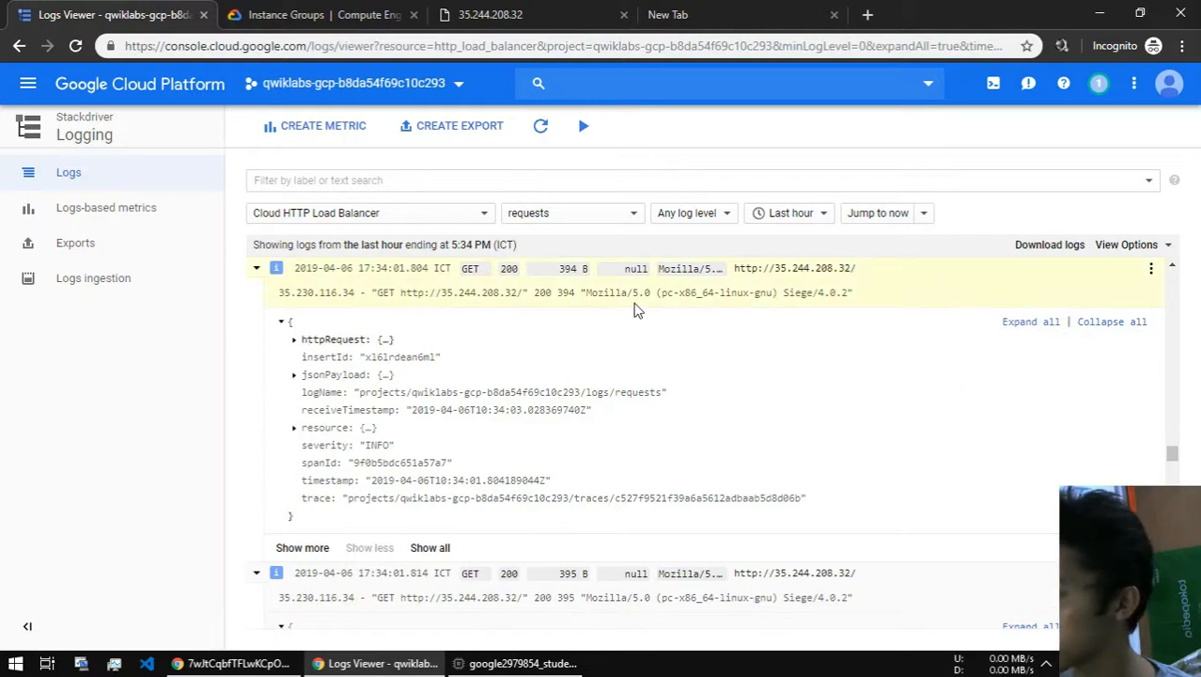
scroll(735, 379, down, 3)
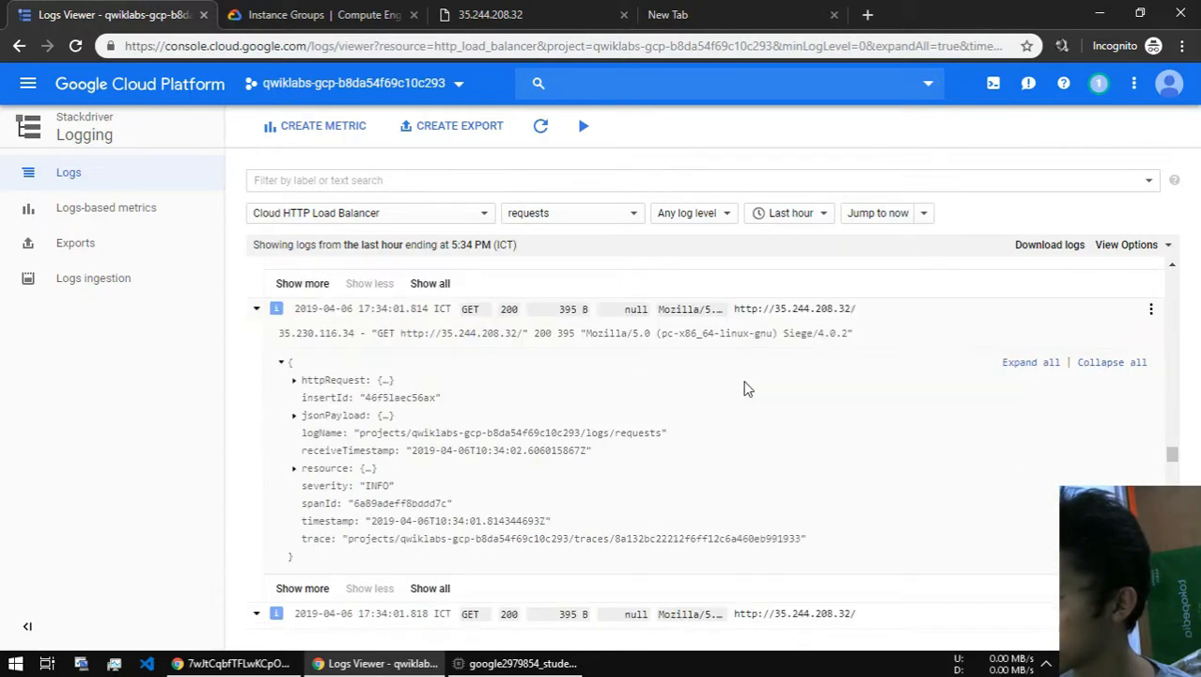
scroll(738, 381, up, 1)
scroll(743, 385, down, 1)
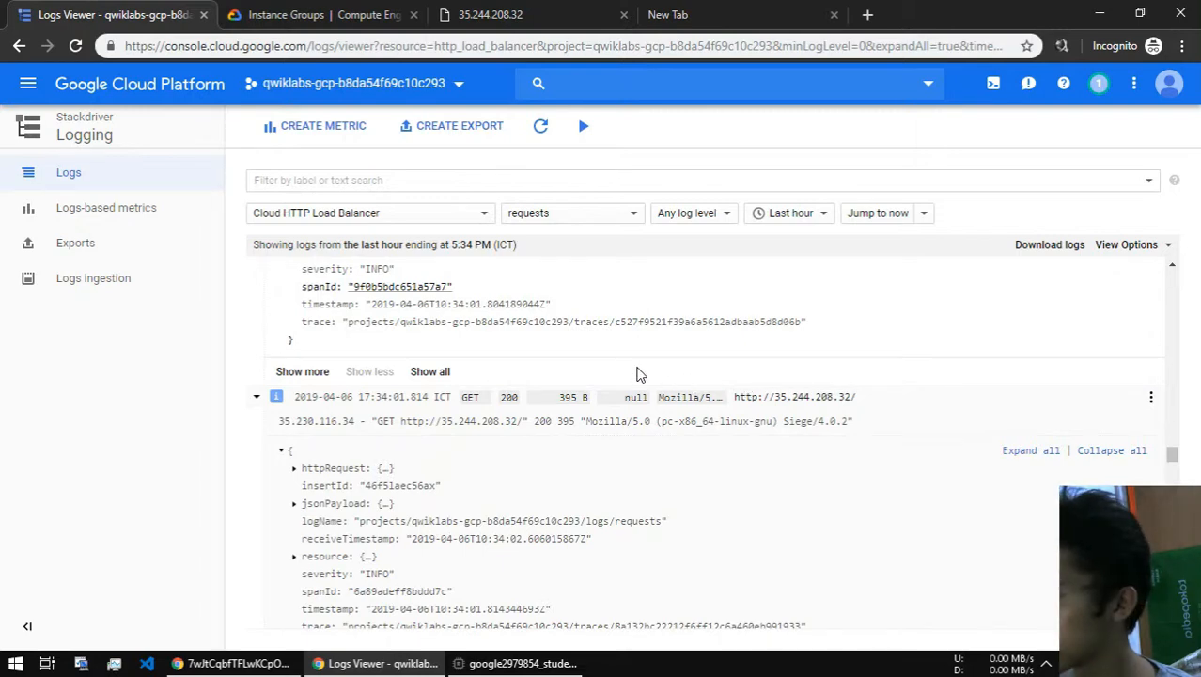
scroll(787, 366, down, 2)
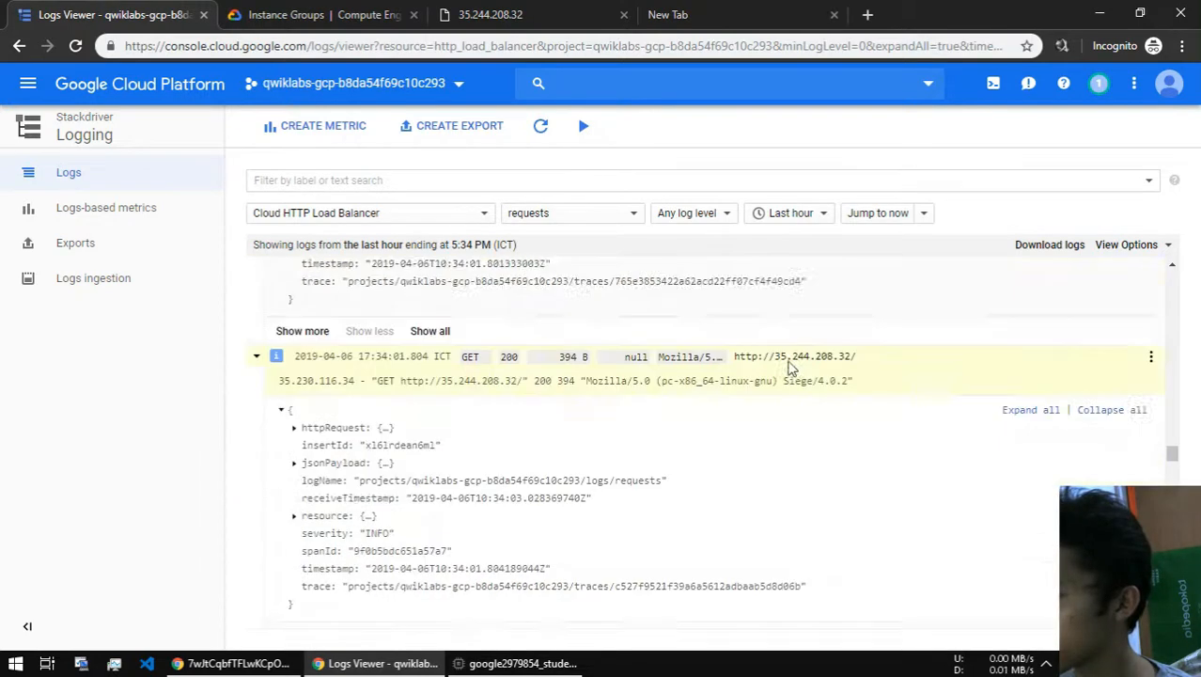
- Expand the jsonPayload of the 17:34:01.801 log entry to examine its contents
click(1143, 248)
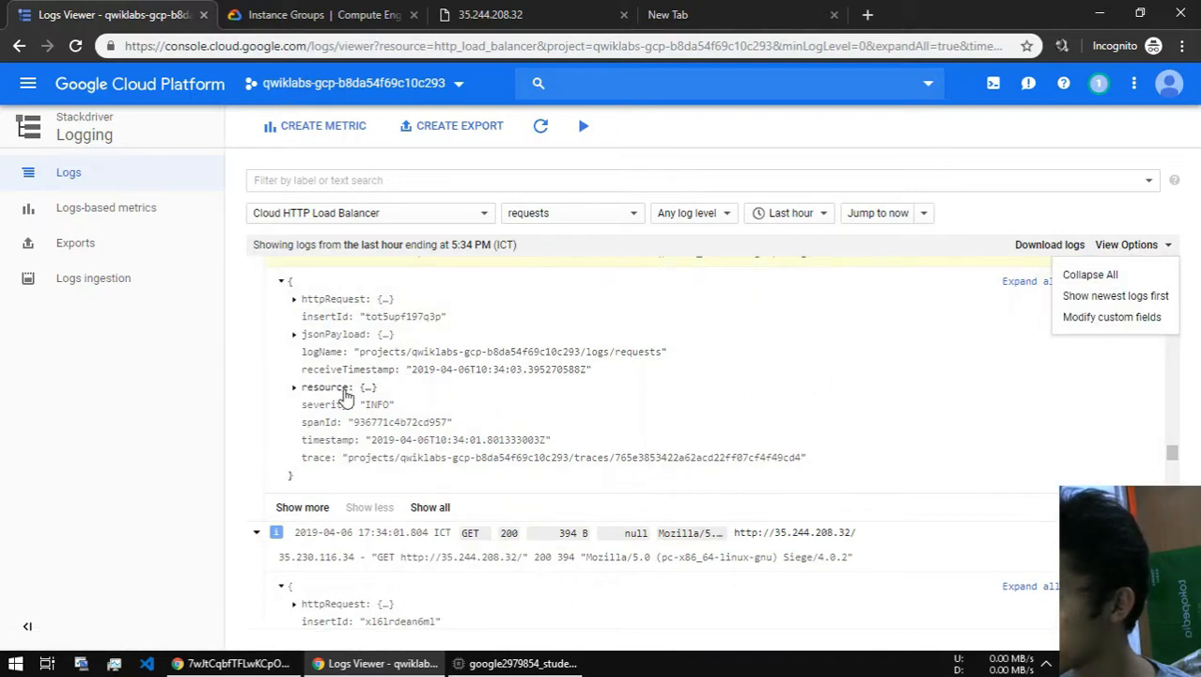
scroll(345, 394, up, 1)
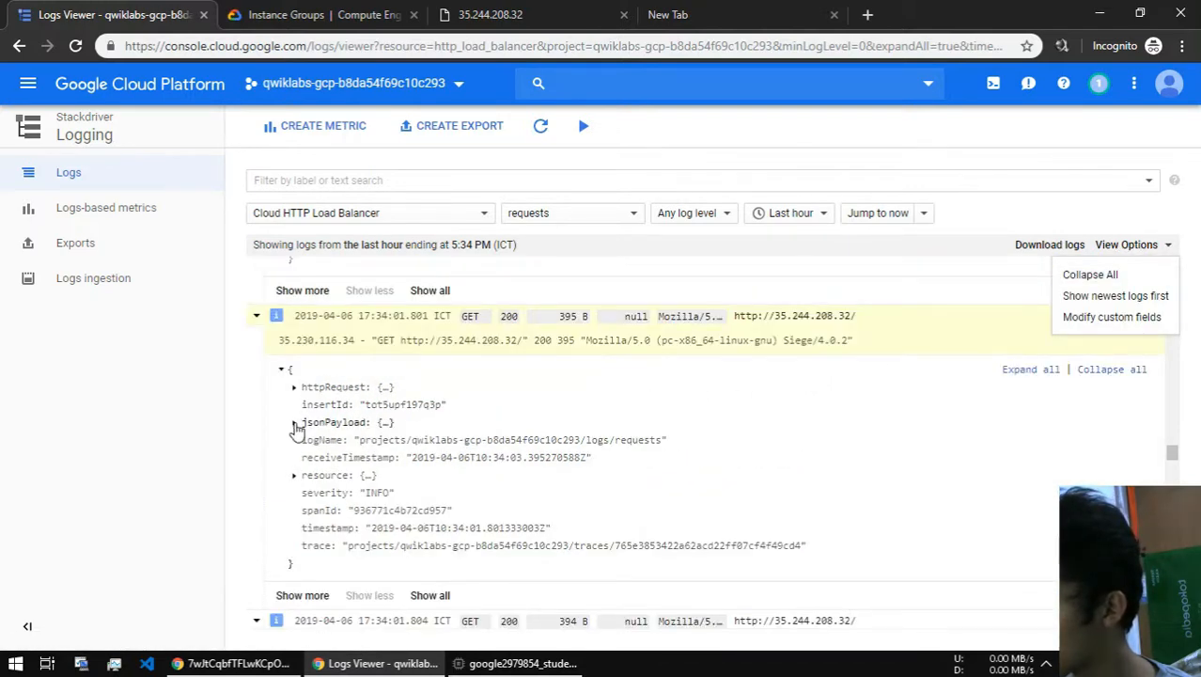
click(295, 424)
click(294, 423)
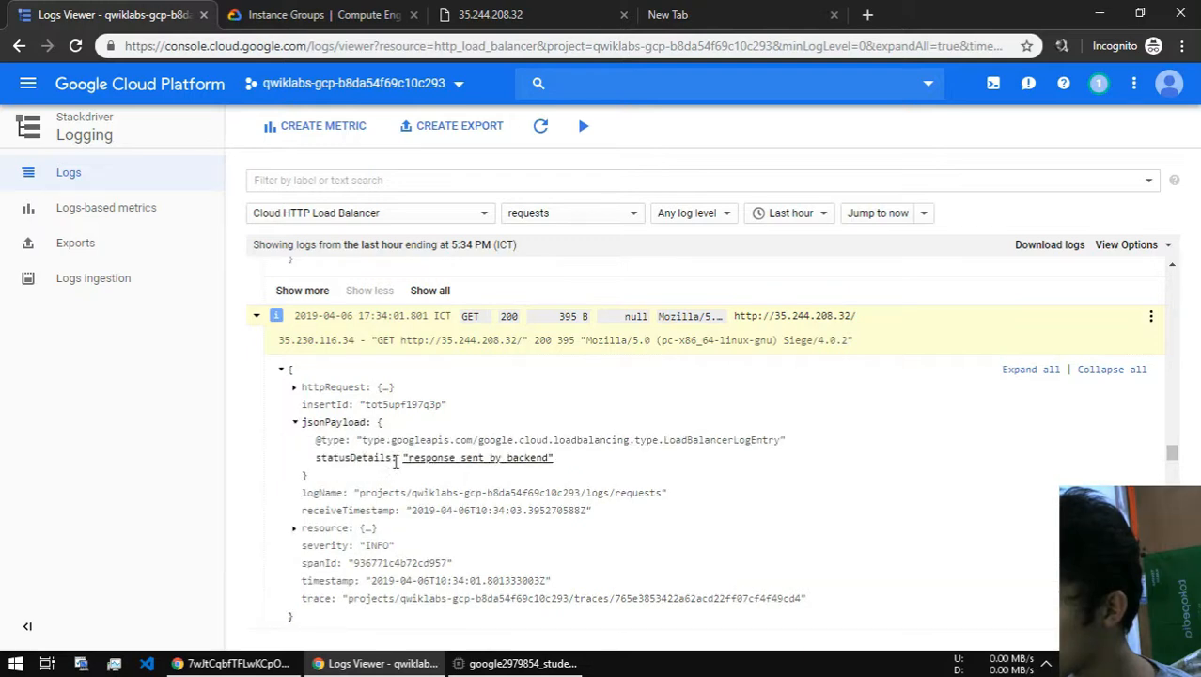
- Filter the request logs by the text 35.230.116.34
scroll(452, 479, down, 3)
scroll(564, 395, up, 3)
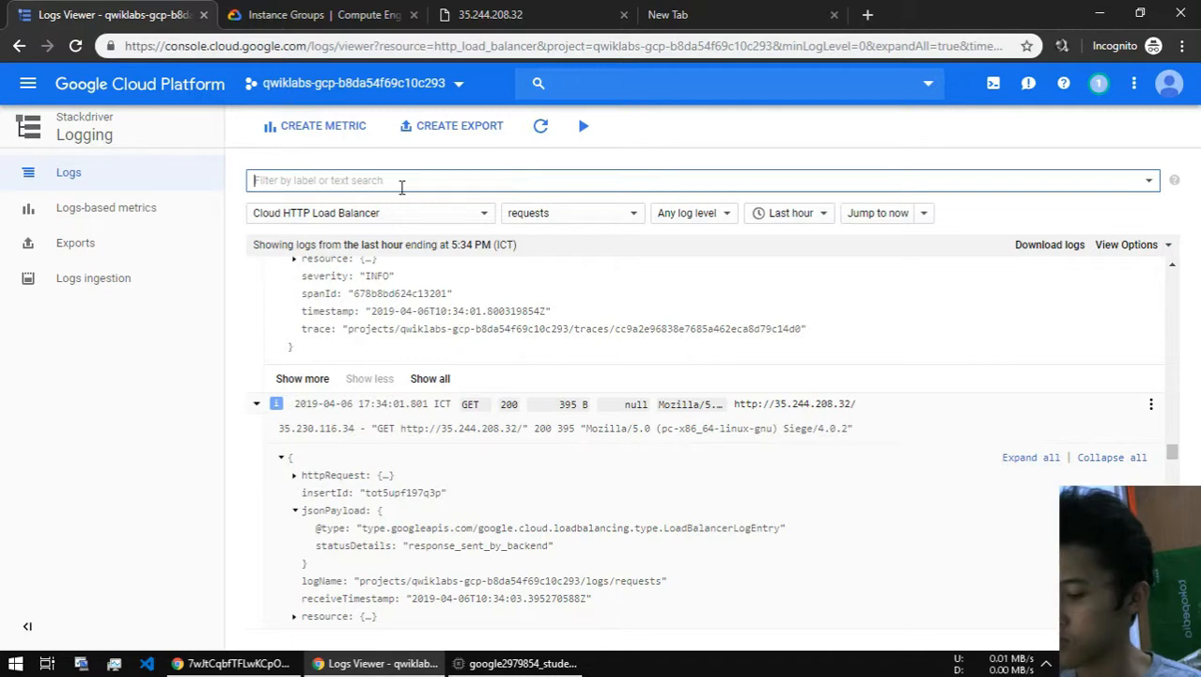
text(35.230.116.34)
key(Return)
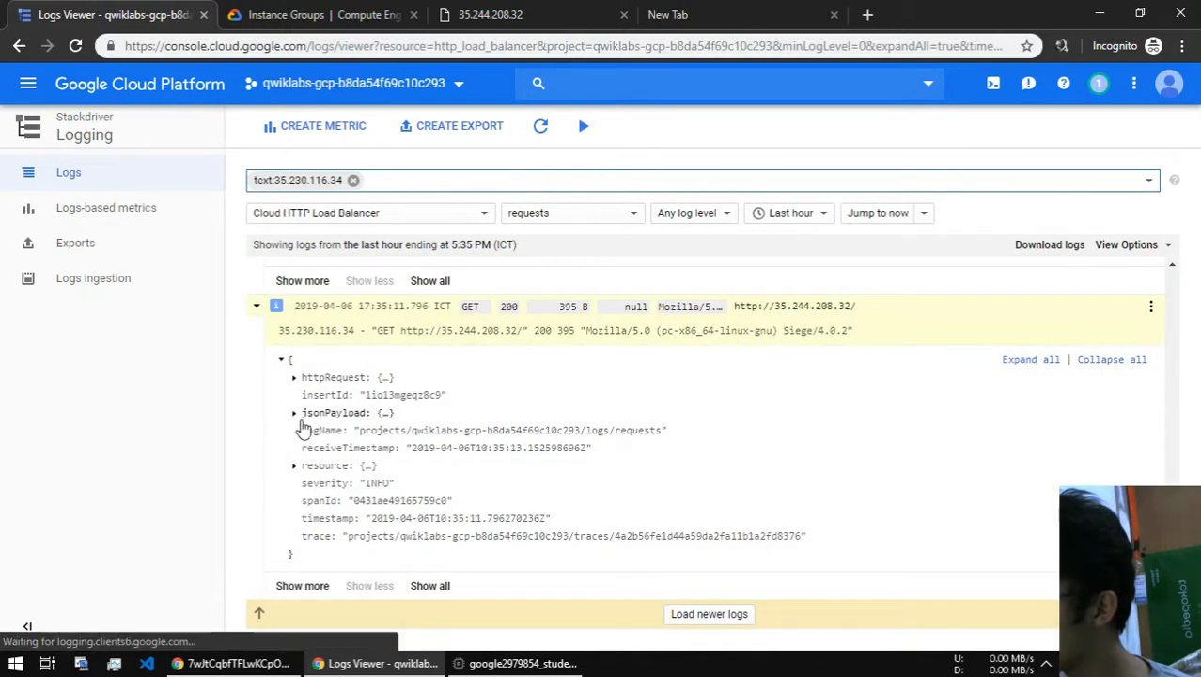
- Expand the httpRequest and jsonPayload fields of the 17:35:11.796 log entry to examine the request and security policy details
click(294, 378)
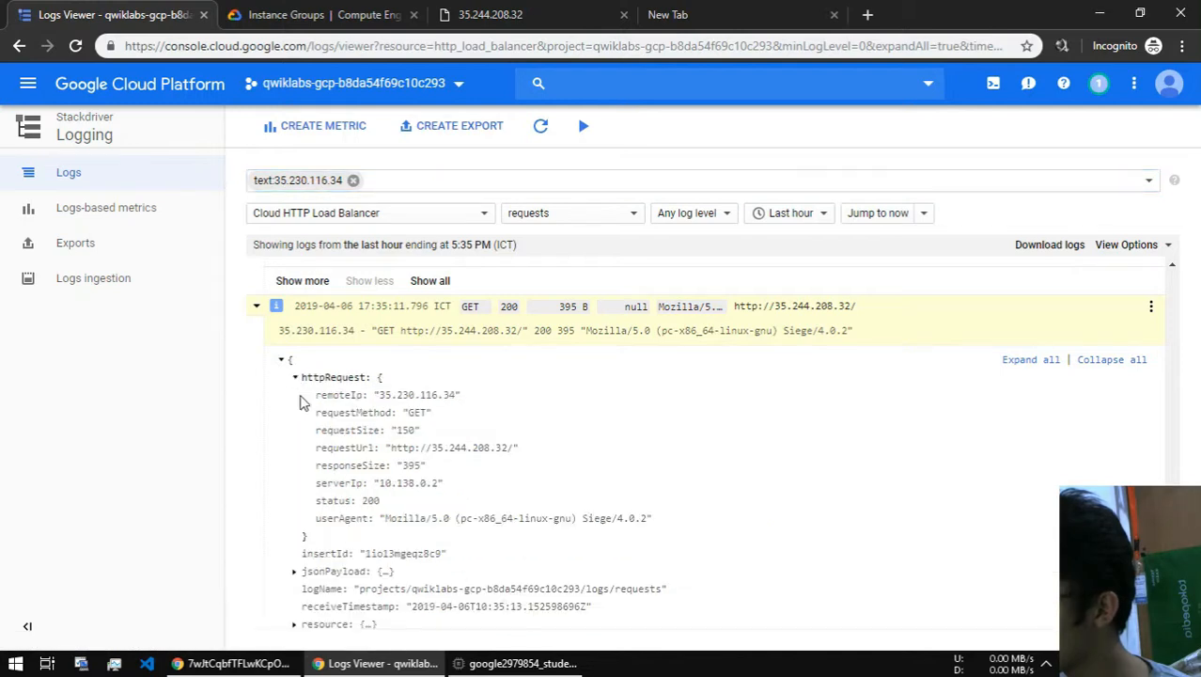
click(294, 571)
scroll(282, 577, down, 1)
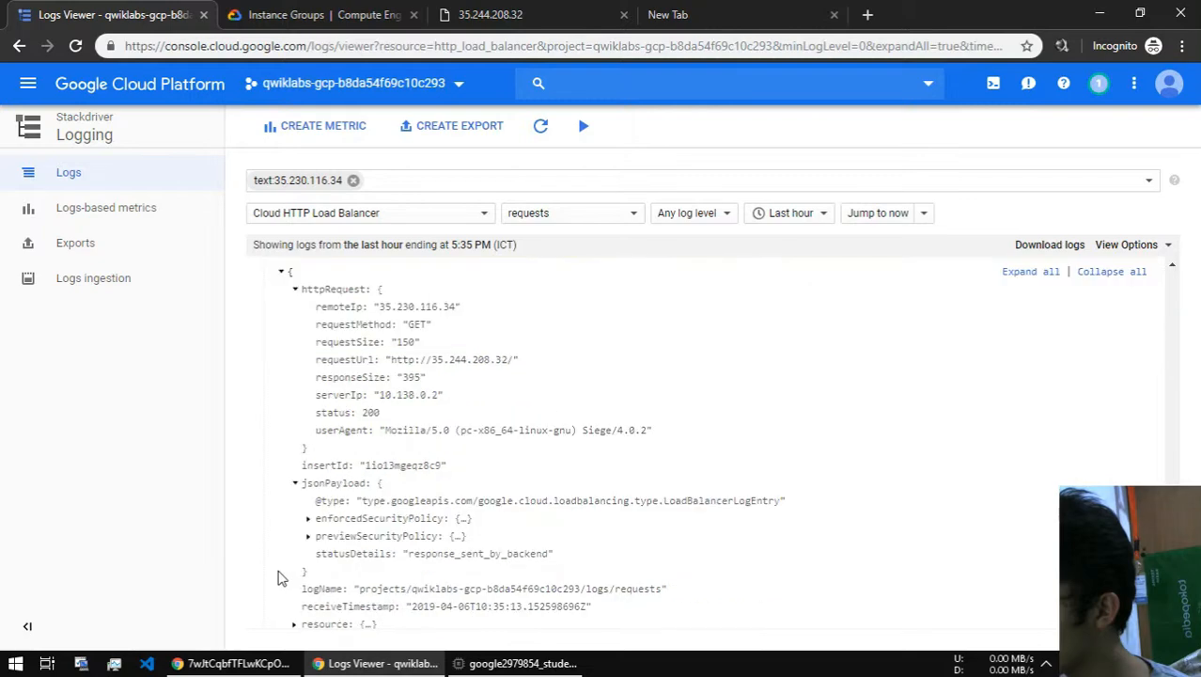
- Expand enforcedSecurityPolicy and previewSecurityPolicy in the 17:35:11.796 log entry's jsonPayload and compare their configured actions and outcomes
click(308, 520)
click(308, 520)
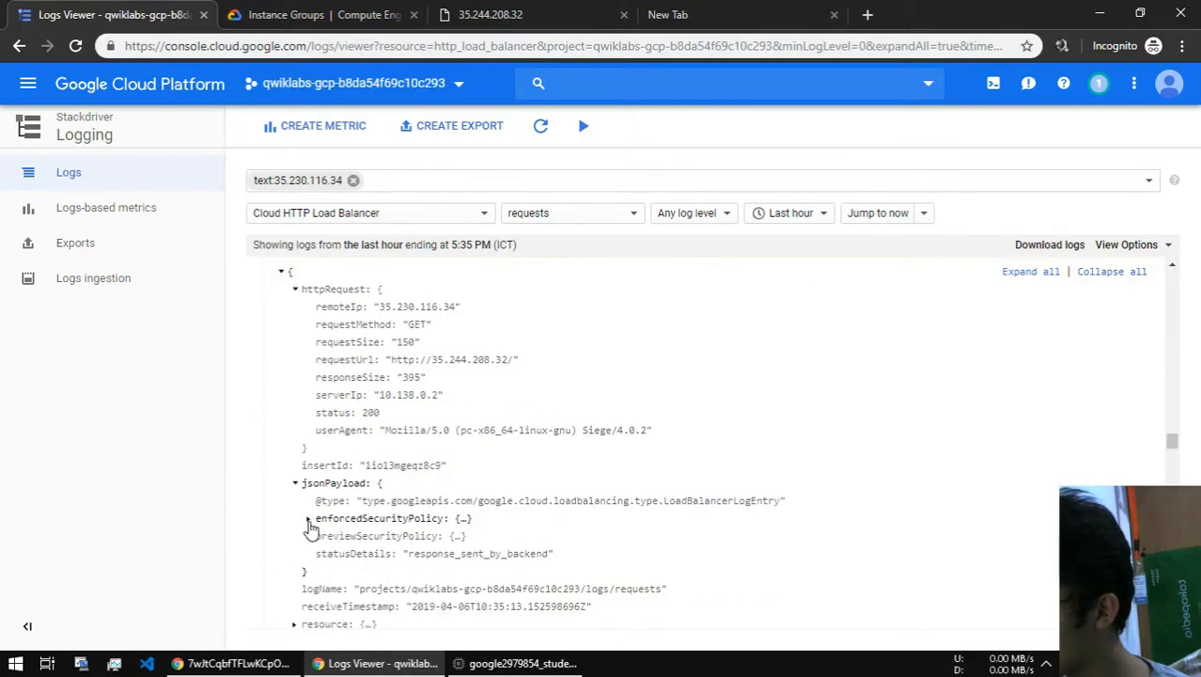
click(309, 519)
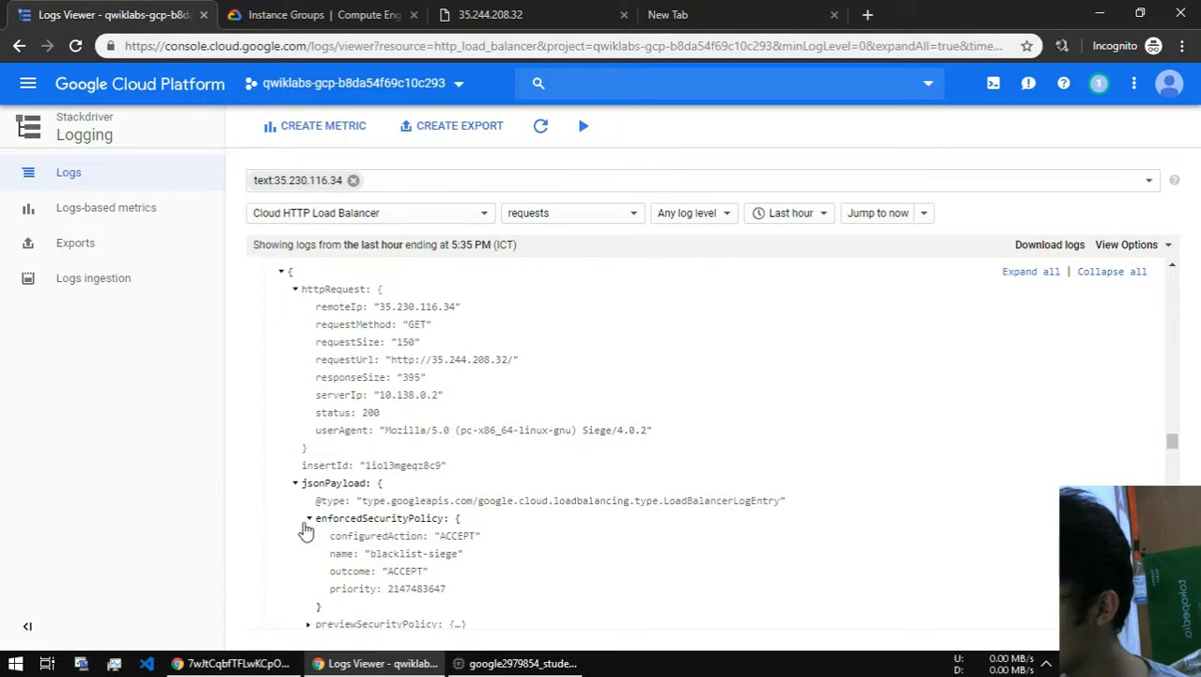
scroll(304, 529, down, 1)
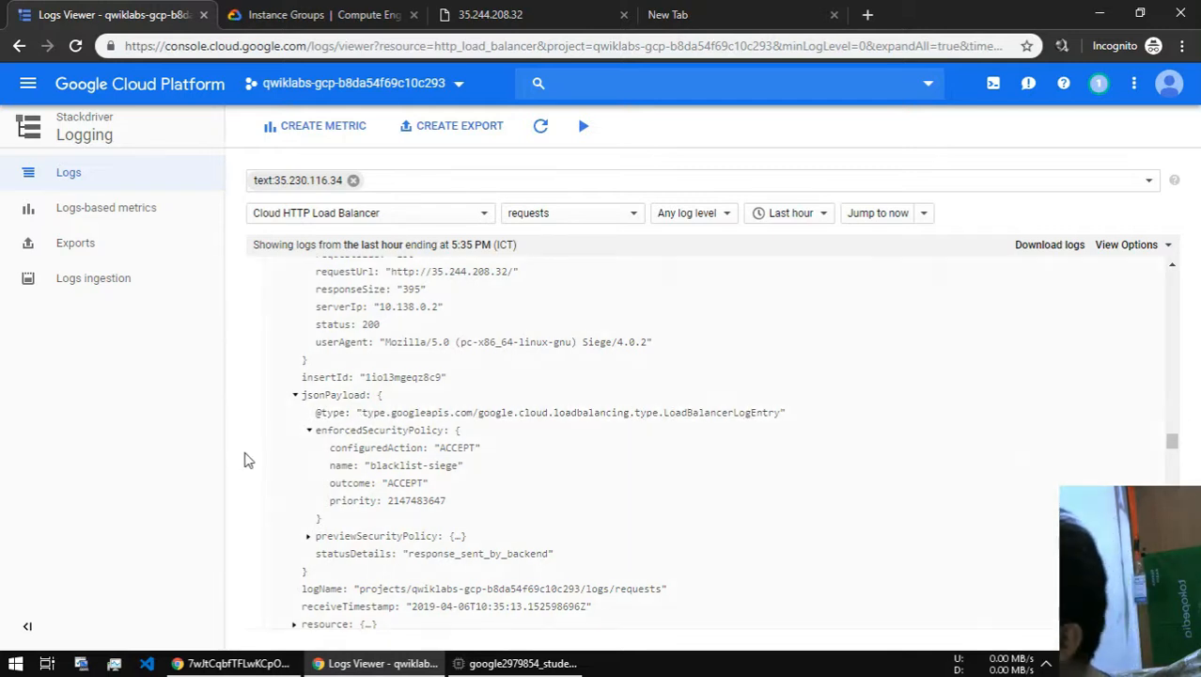
click(308, 537)
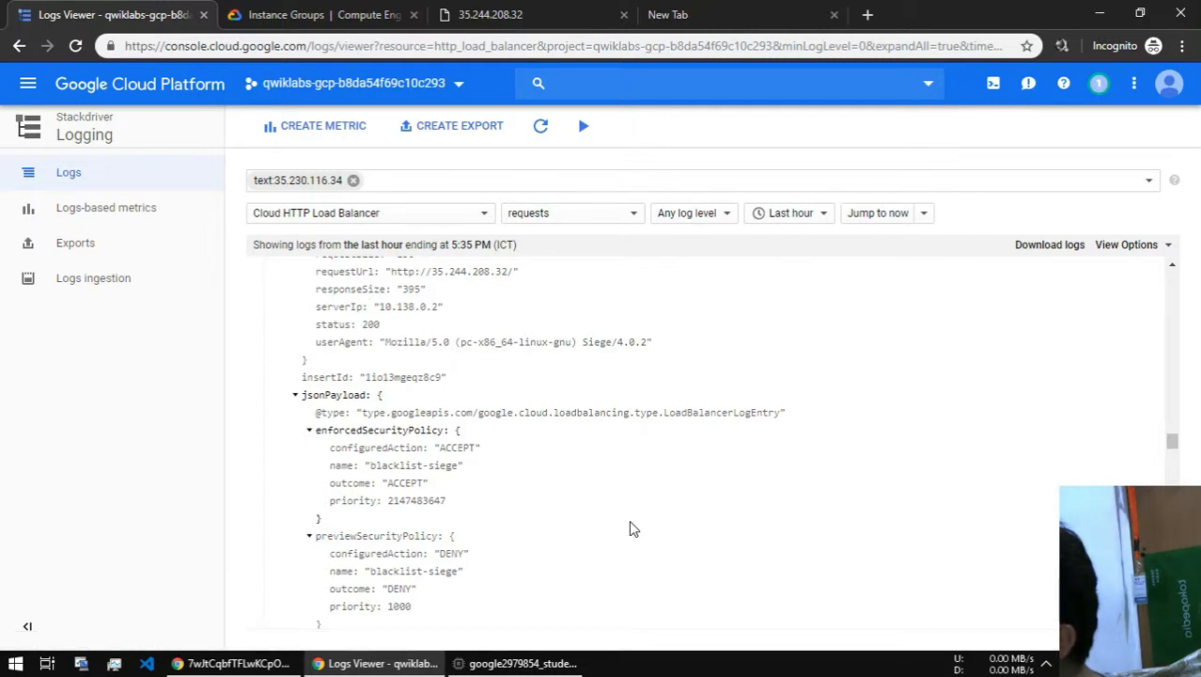
scroll(629, 525, down, 3)
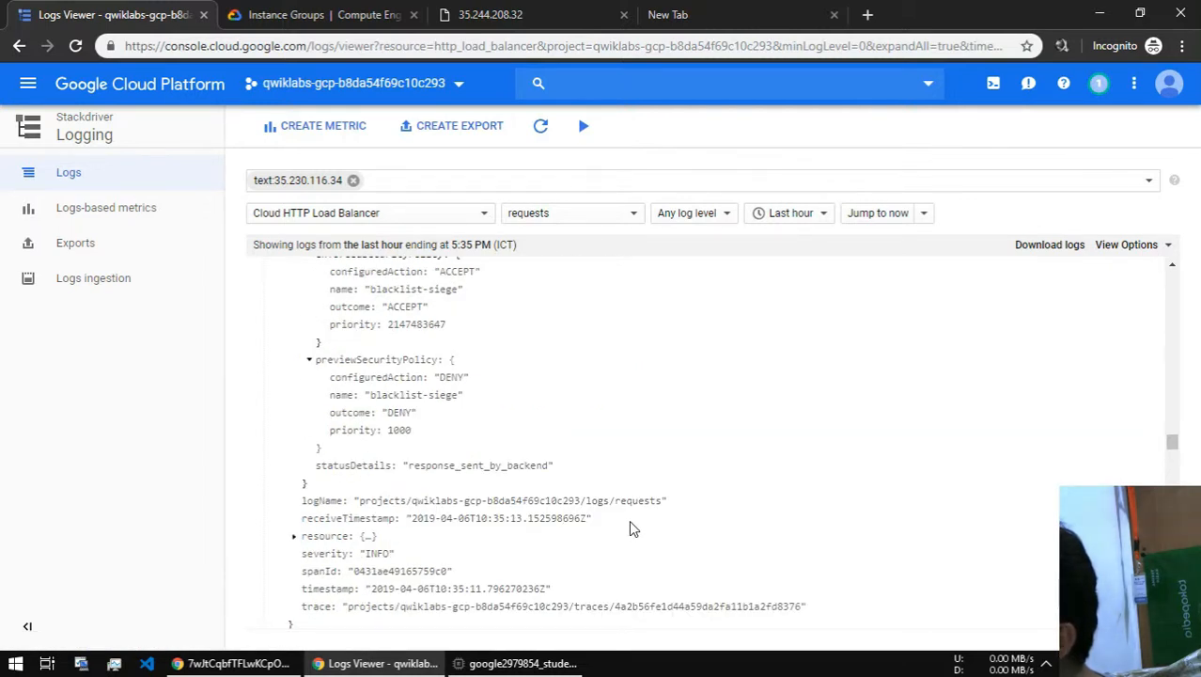
scroll(629, 519, up, 2)
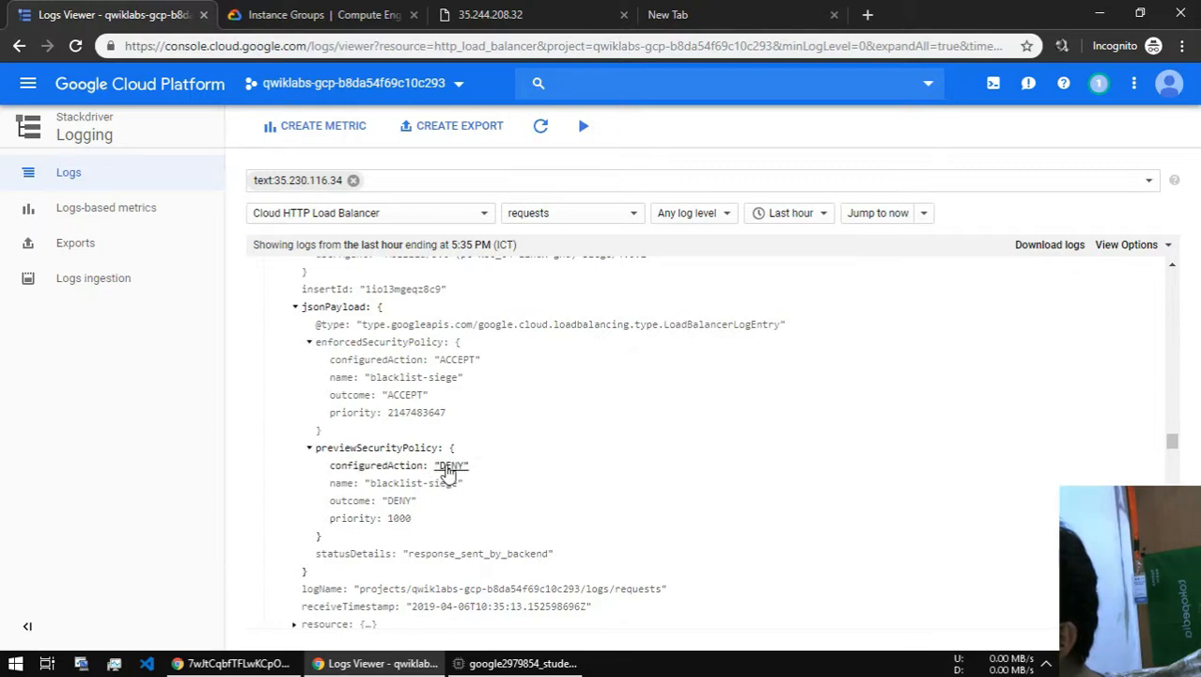
click(498, 19)
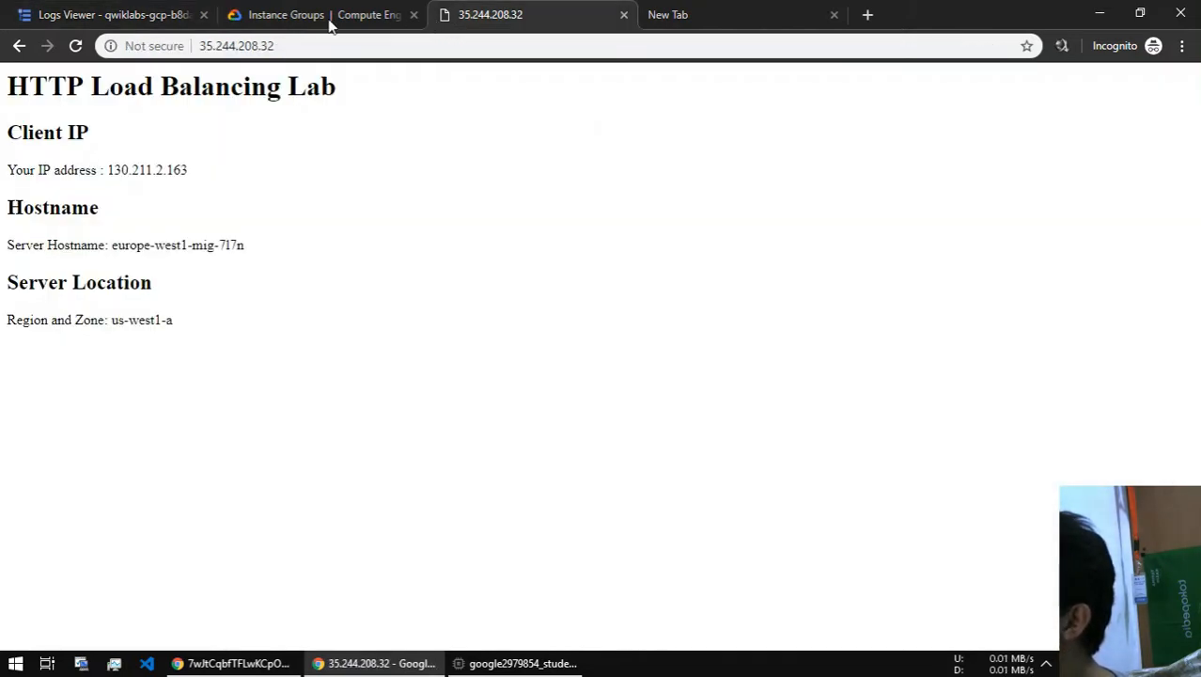
click(141, 22)
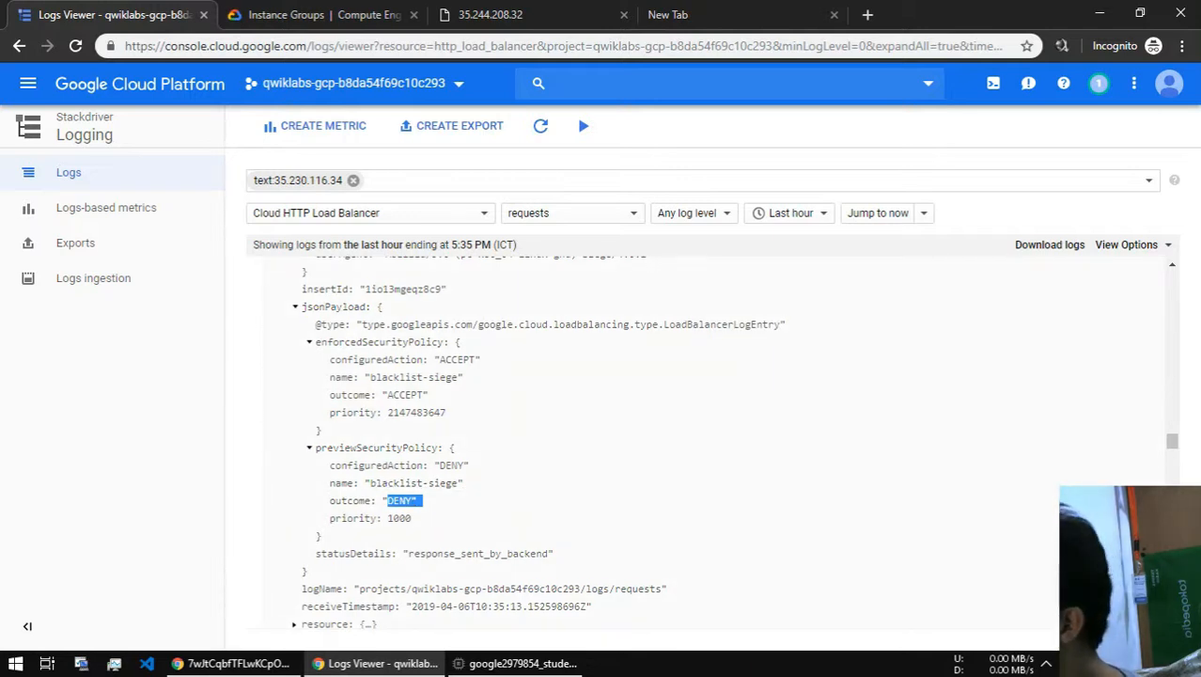
drag(394, 466, 386, 479)
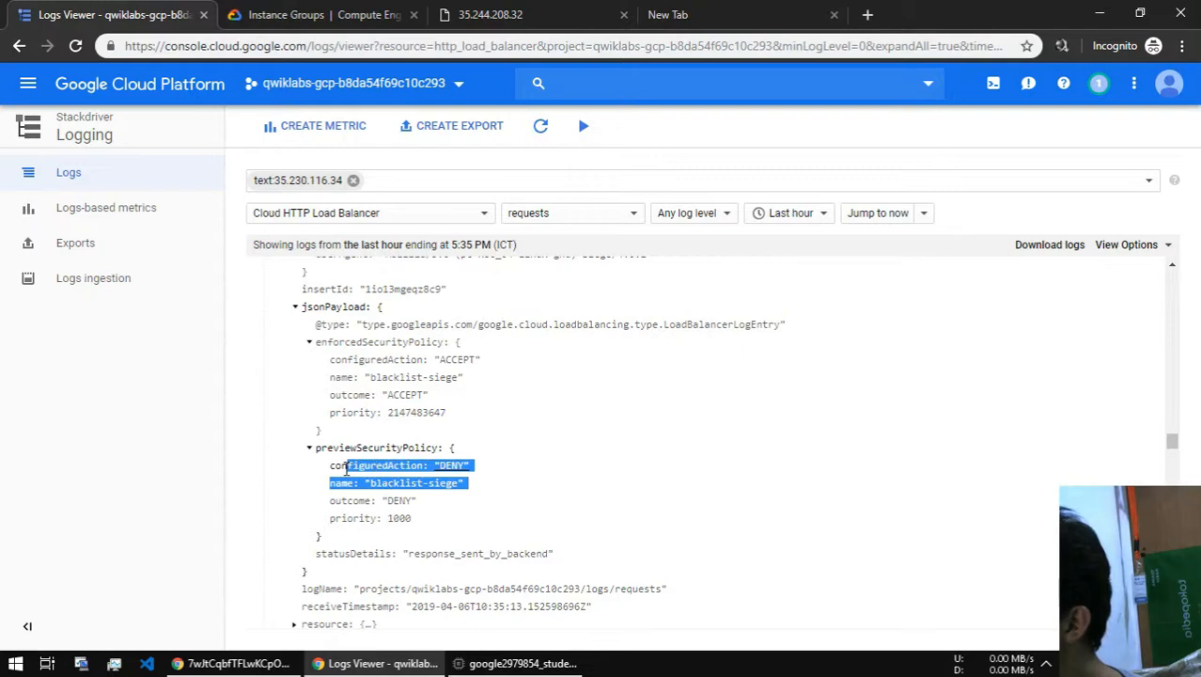
scroll(540, 440, up, 1)
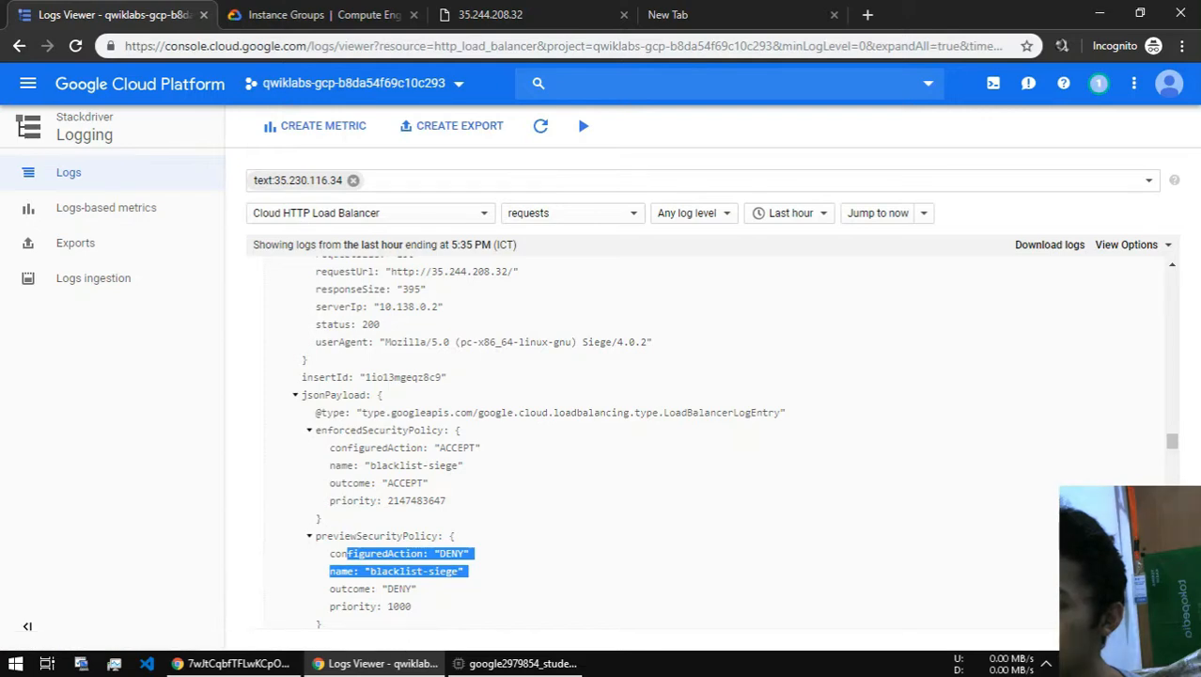
scroll(922, 451, down, 5)
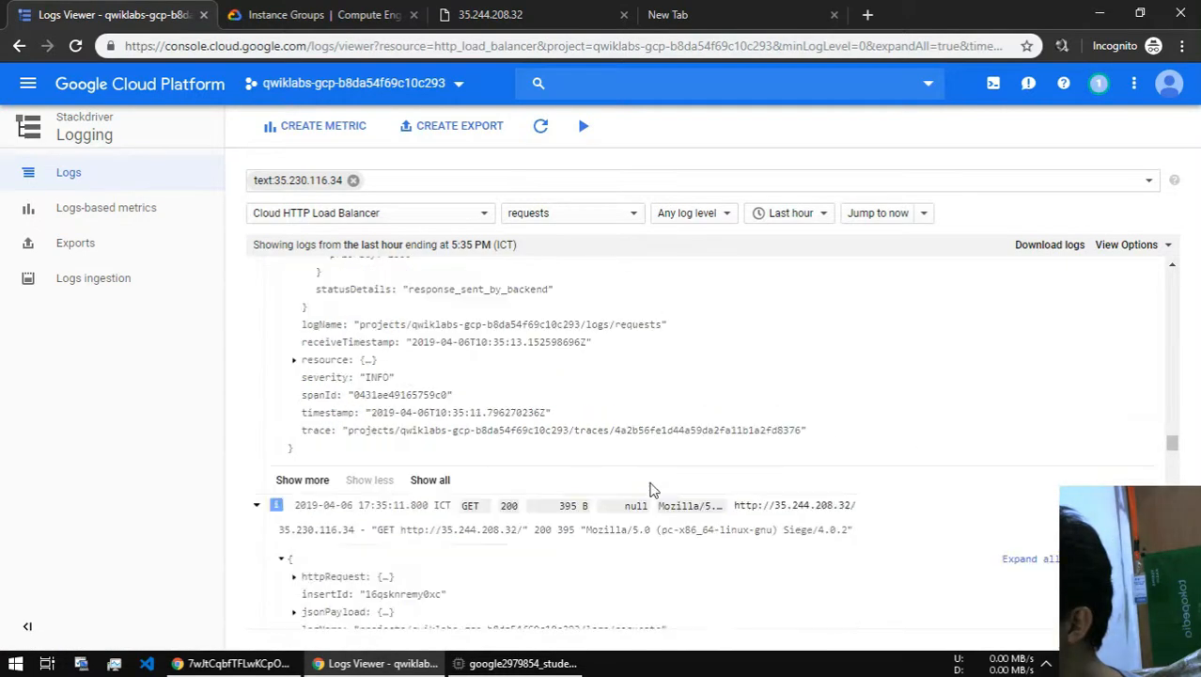
- Return to Cloud Armor and open the rules of the blacklist-siege security policy
click(14, 53)
click(14, 52)
click(14, 53)
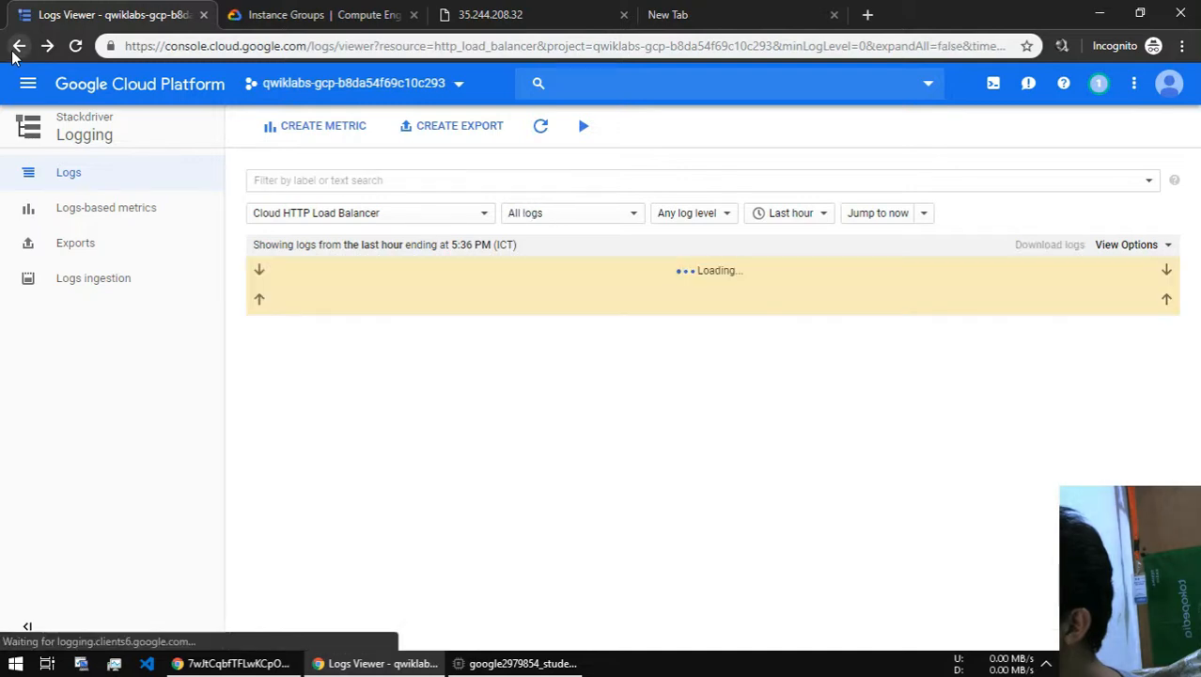
click(14, 53)
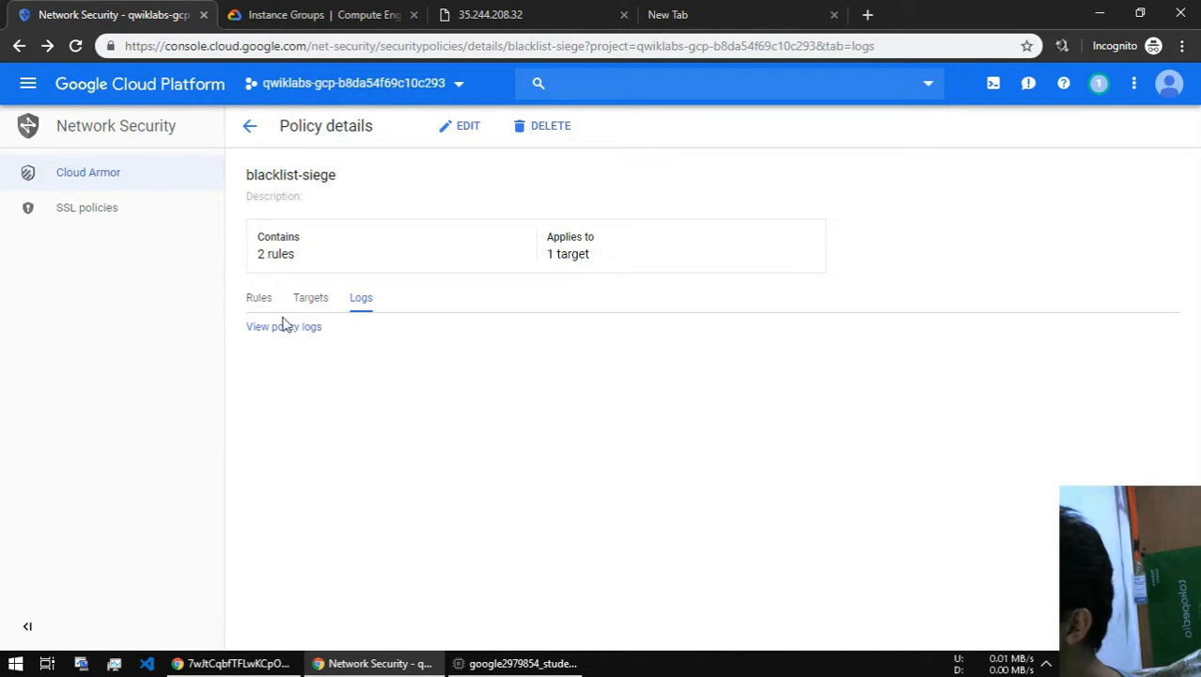
click(19, 46)
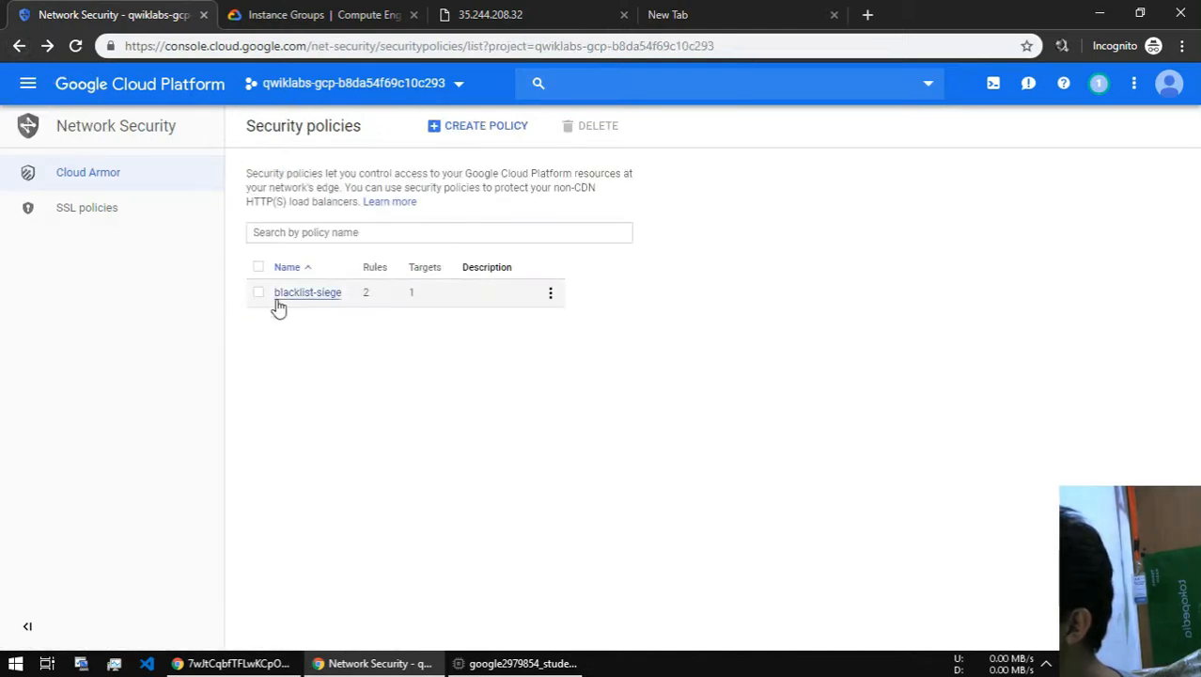
click(550, 293)
click(558, 341)
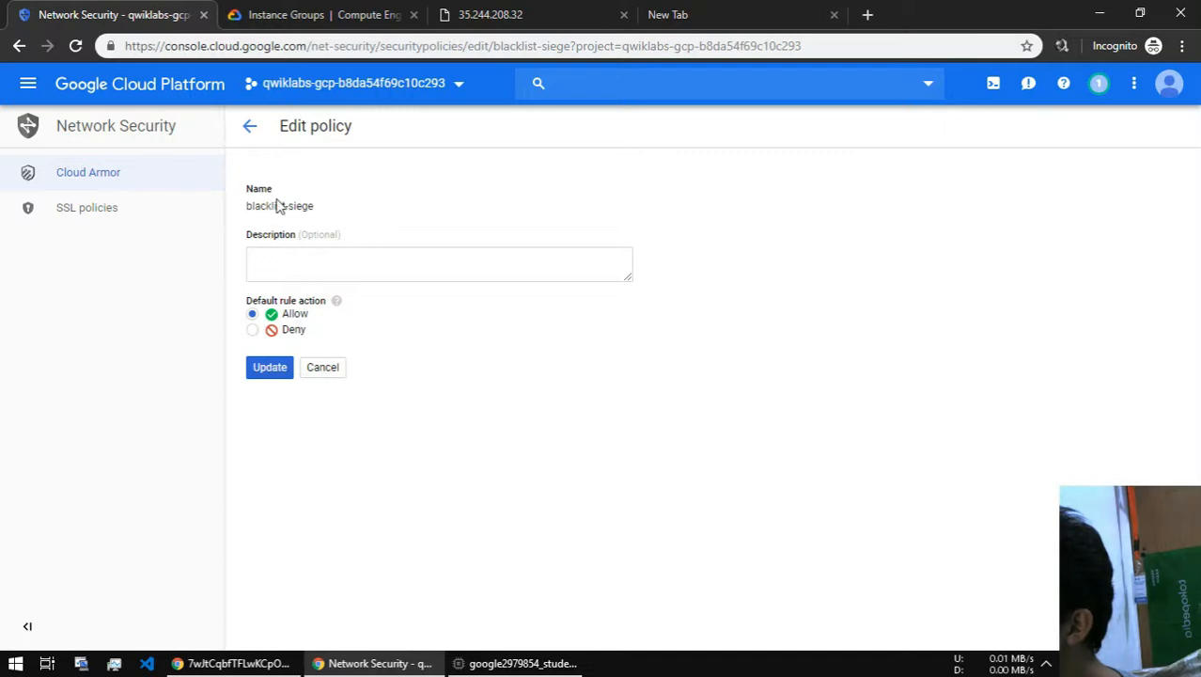
click(322, 367)
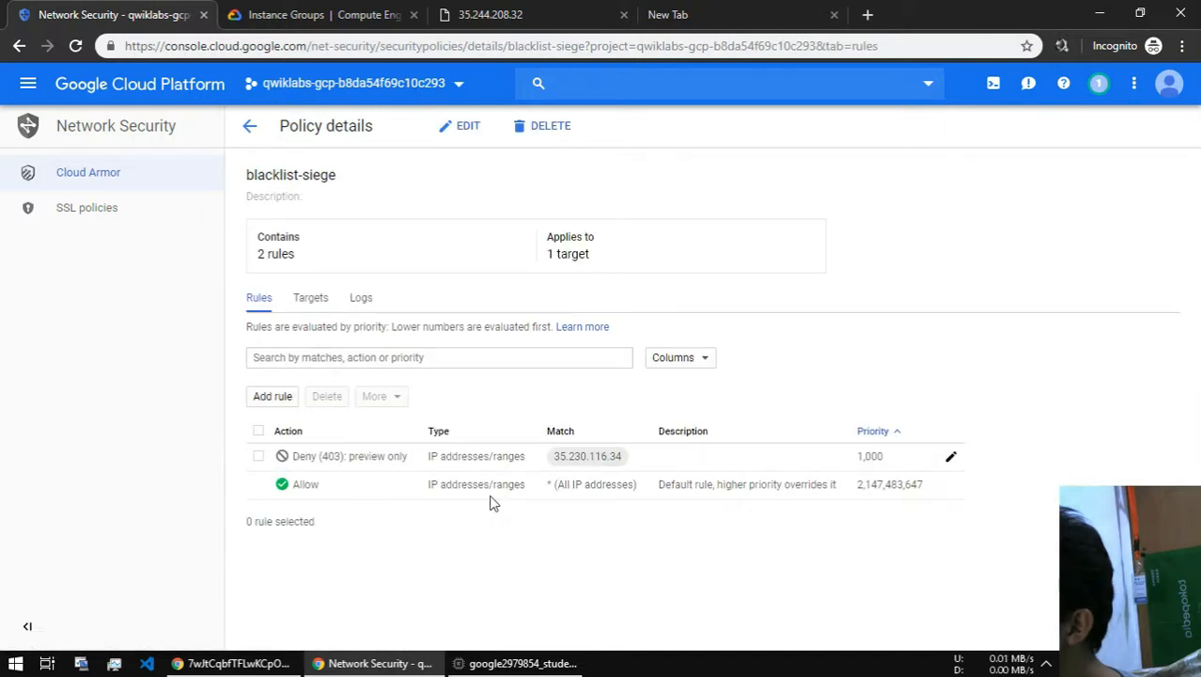
- Disable Preview only on the priority 1000 deny rule for 35.230.116.34 and save the updated rule
click(950, 457)
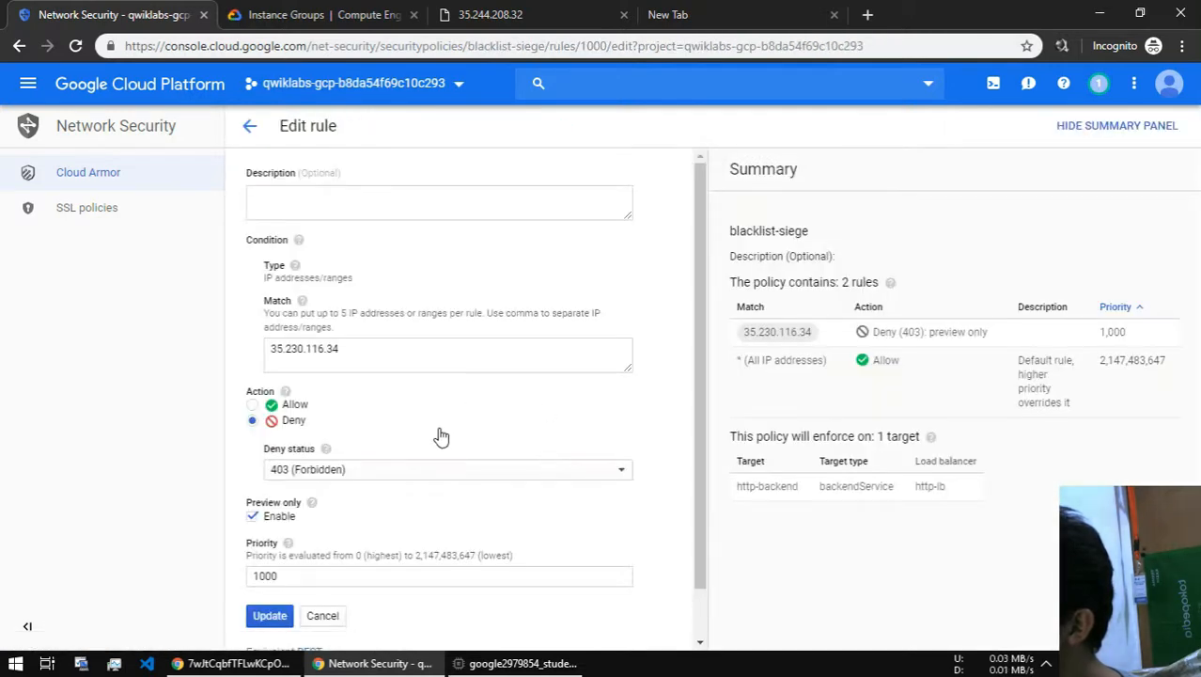
scroll(439, 434, down, 1)
scroll(315, 432, up, 1)
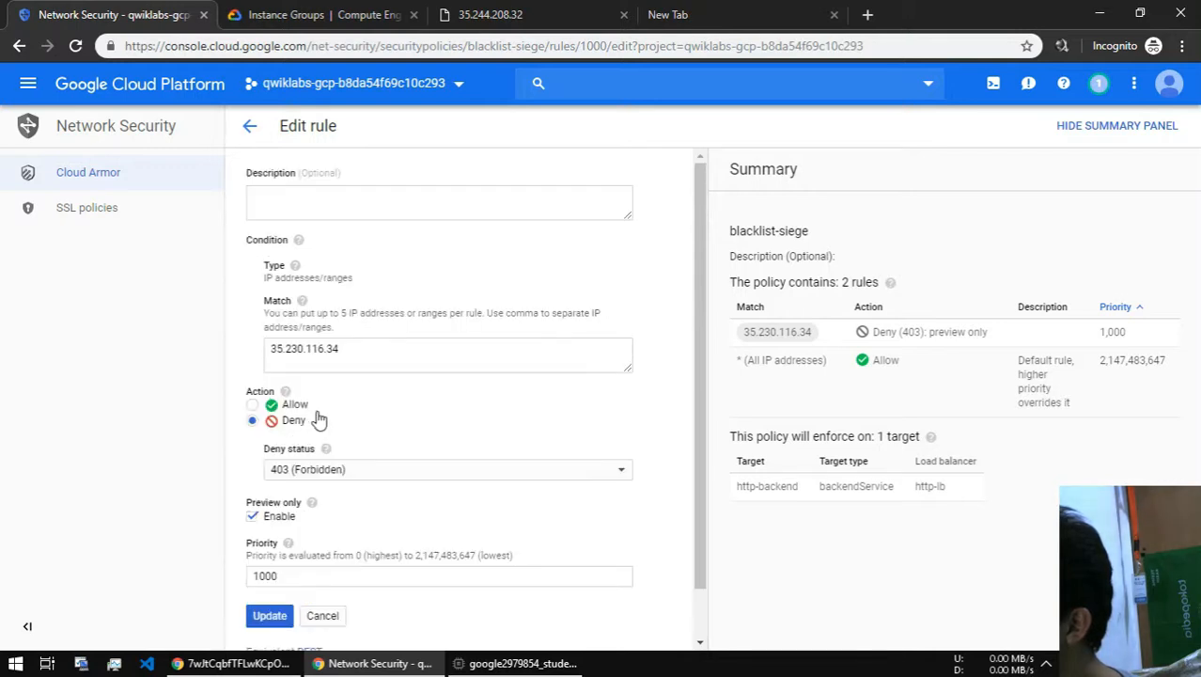
scroll(329, 415, down, 1)
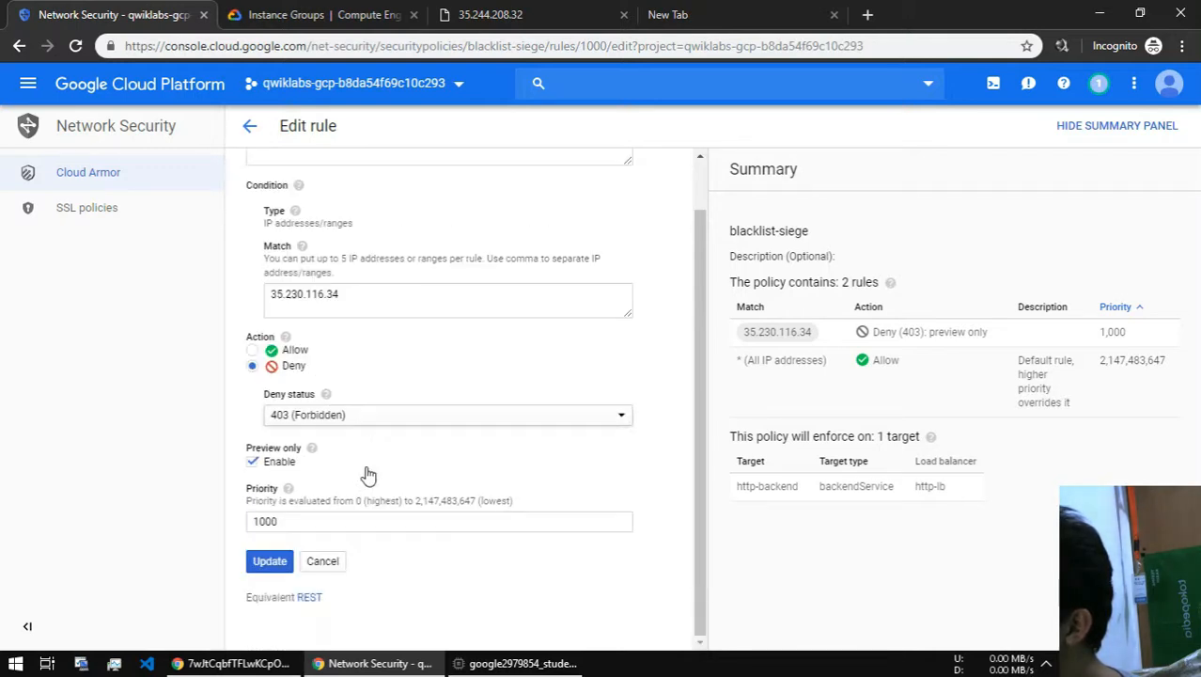
click(271, 463)
triple_click(276, 464)
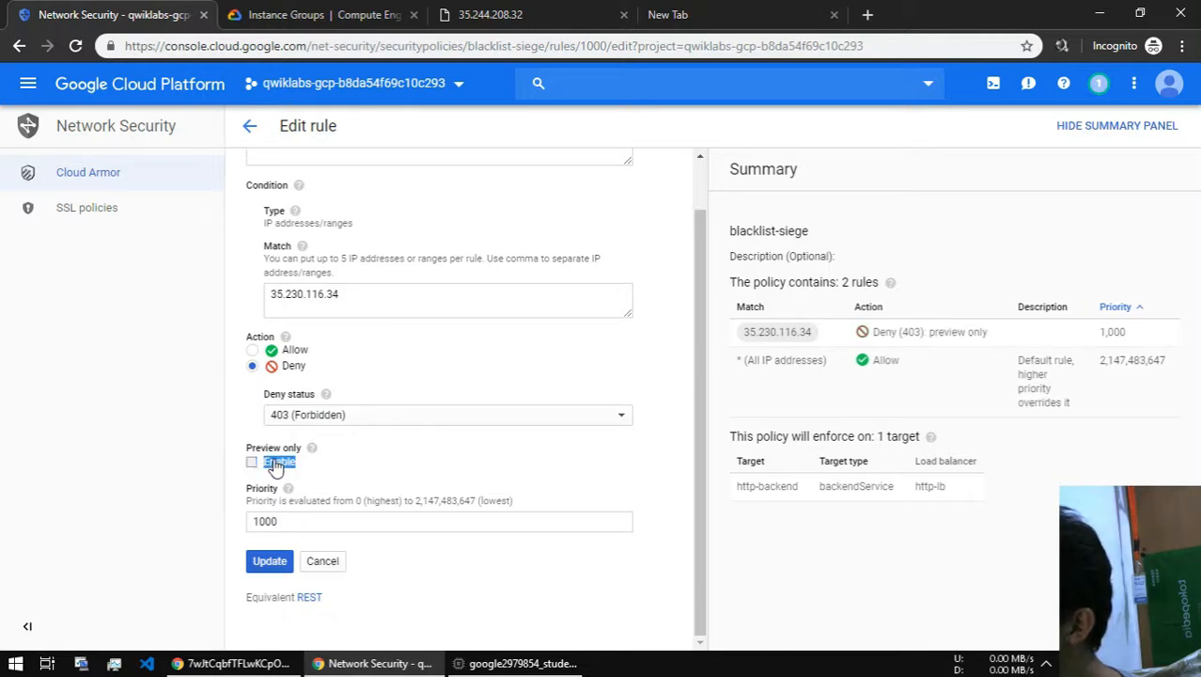
click(269, 560)
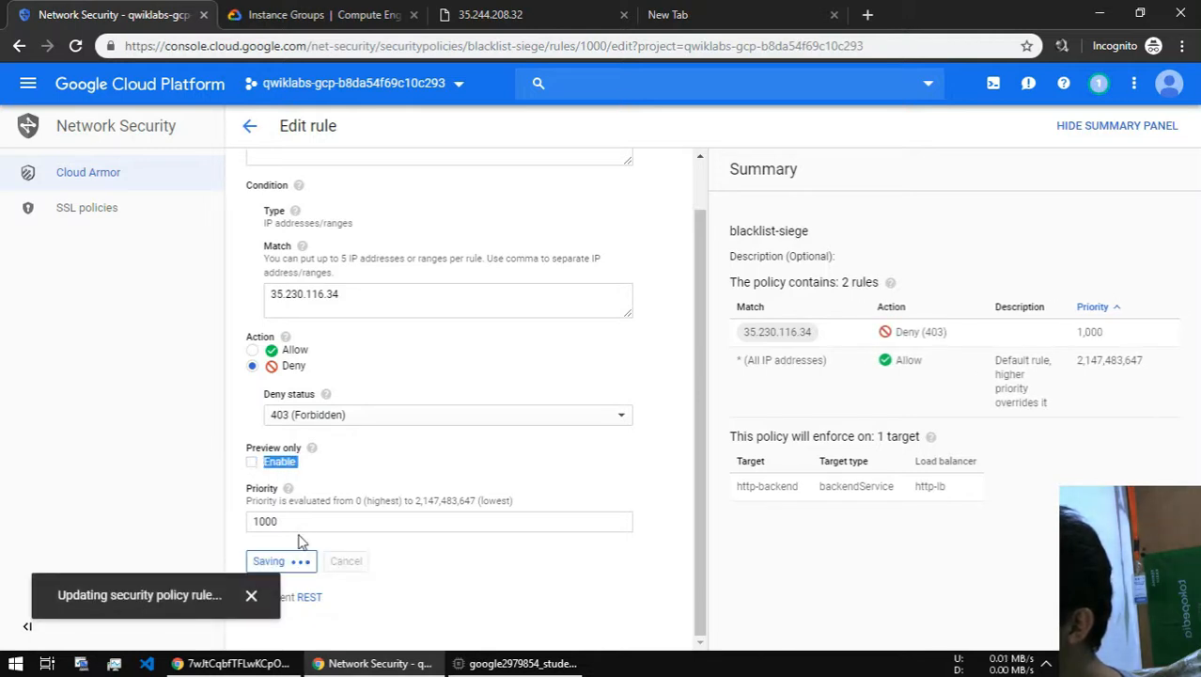
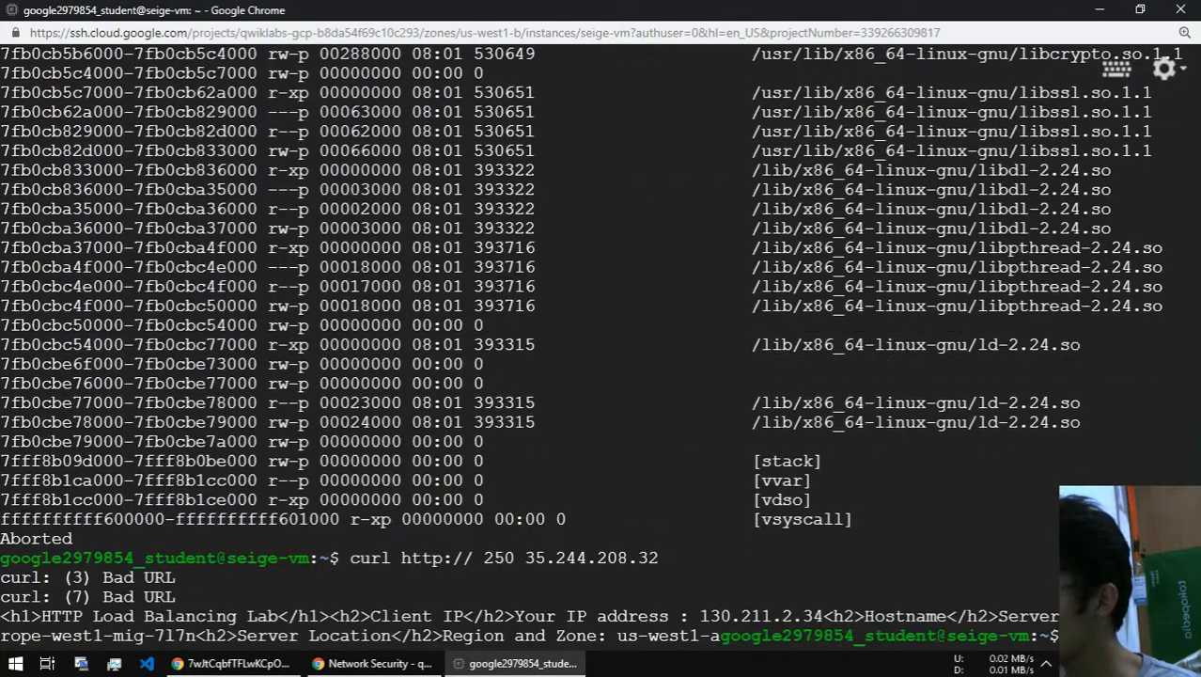
key(Up)
key(Return)
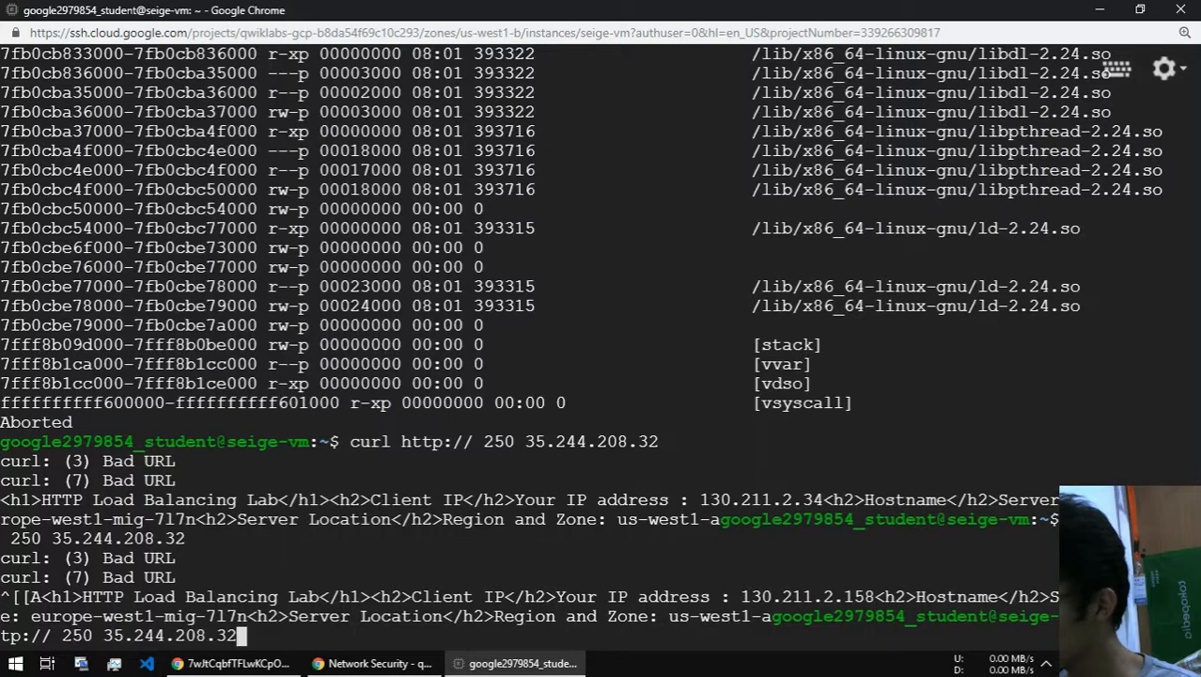
key(Return)
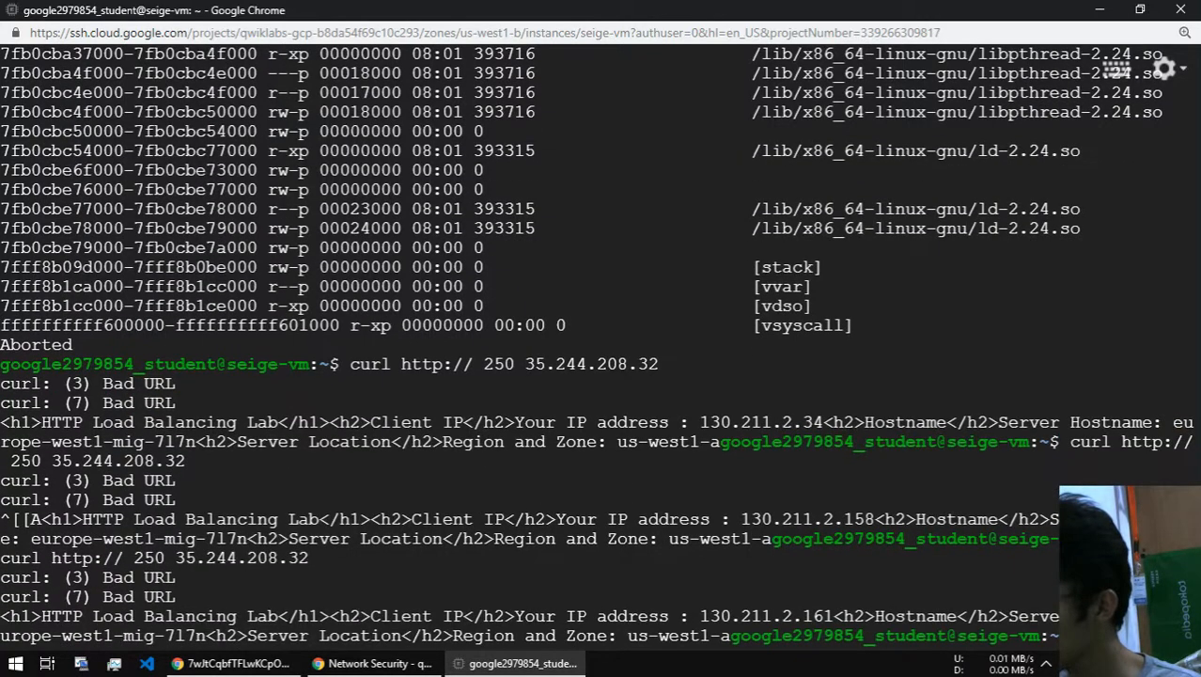
key(alt+Tab)
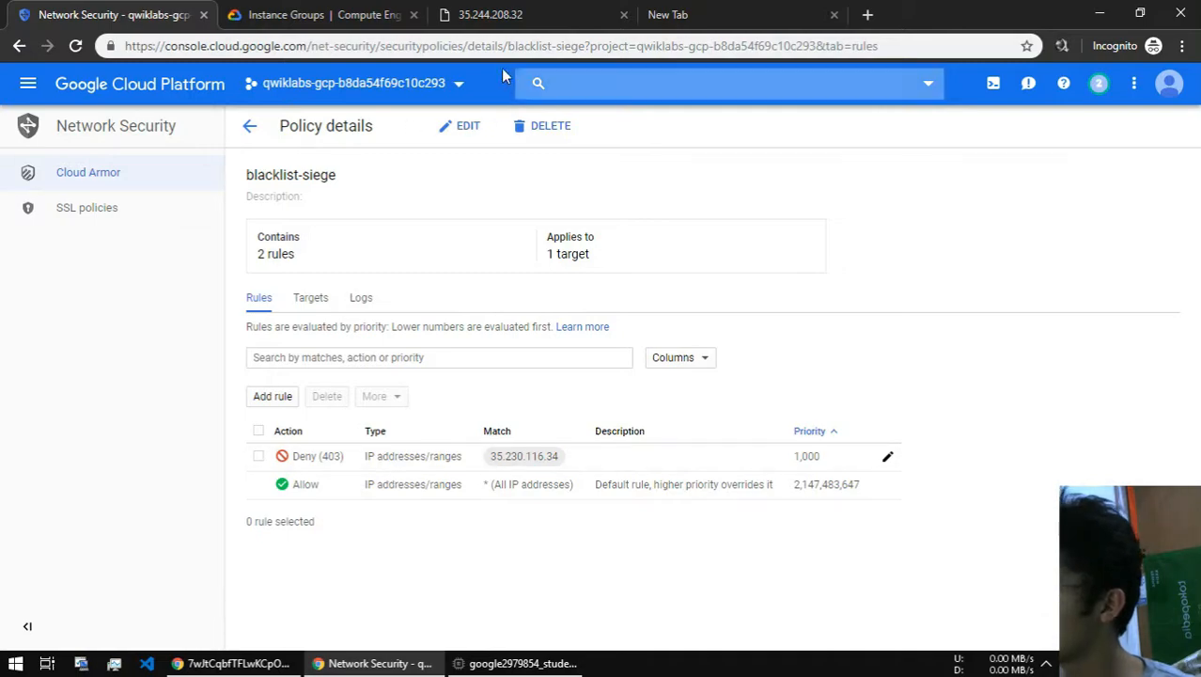
- Run "siege -c 250 35.244.208.32" from the command history in seige-vm's SSH terminal
key(alt+Tab)
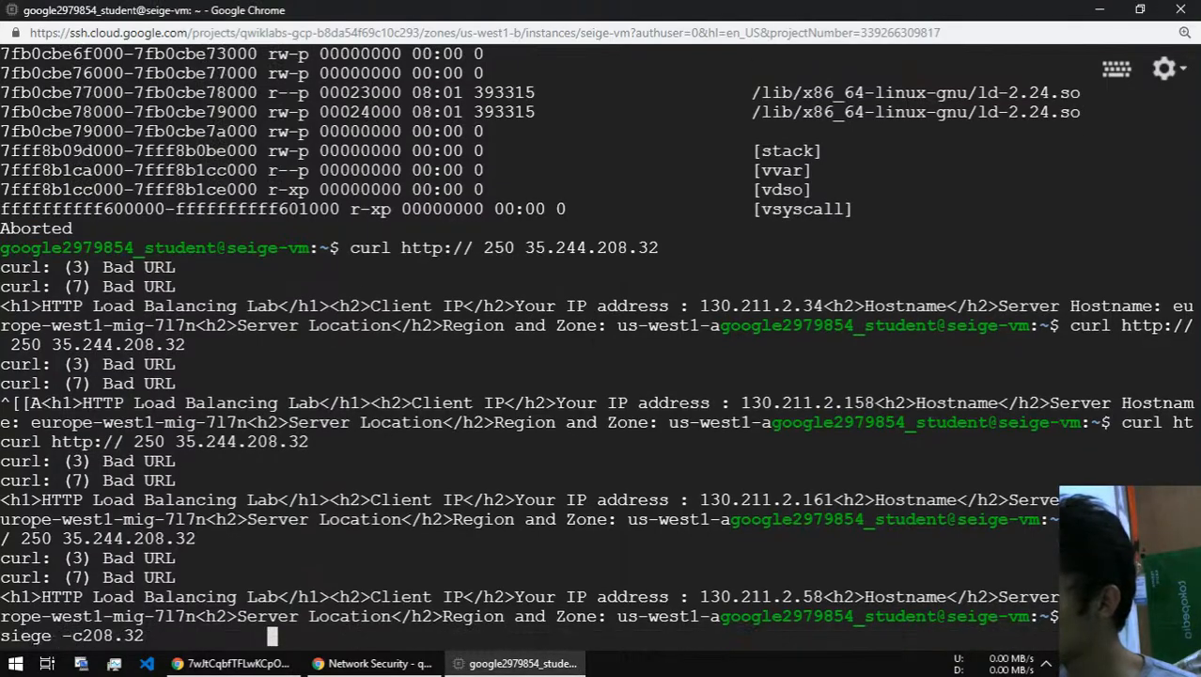
key(Up)
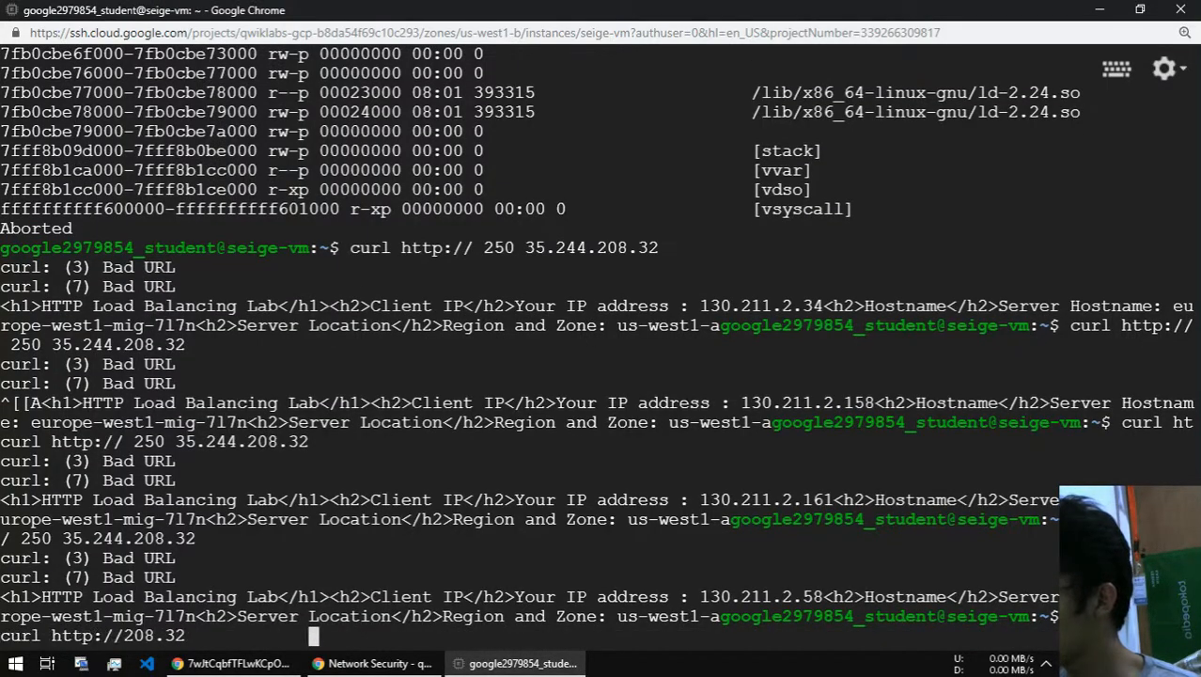
key(Up)
key(Down)
key(Down)
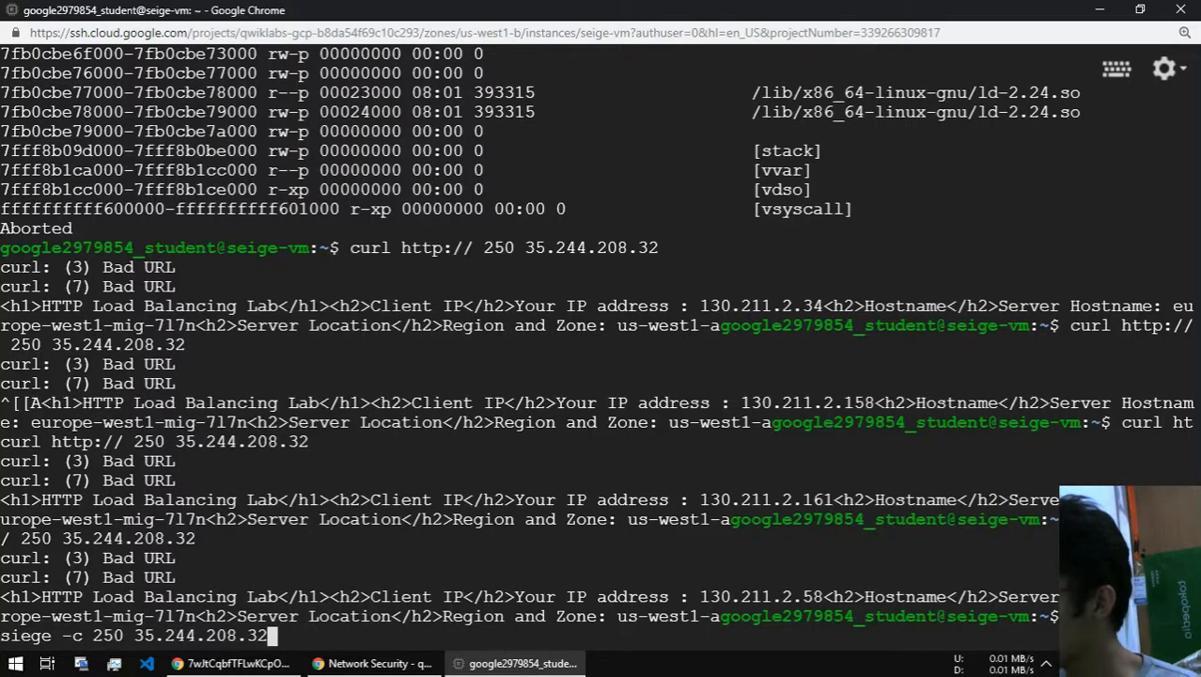
key(Return)
- Switch back to the Cloud console, open blacklist-siege's policy logs and expand the 17:36:53.955 entry to examine it
key(alt+Tab)
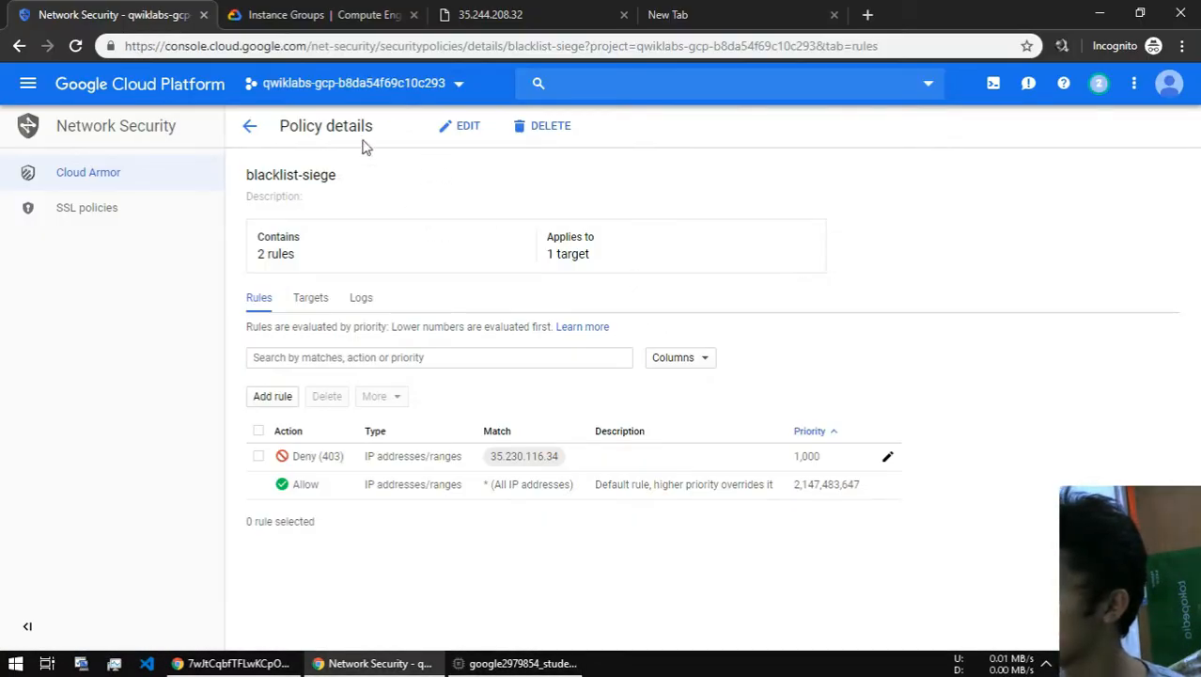
click(363, 298)
click(305, 326)
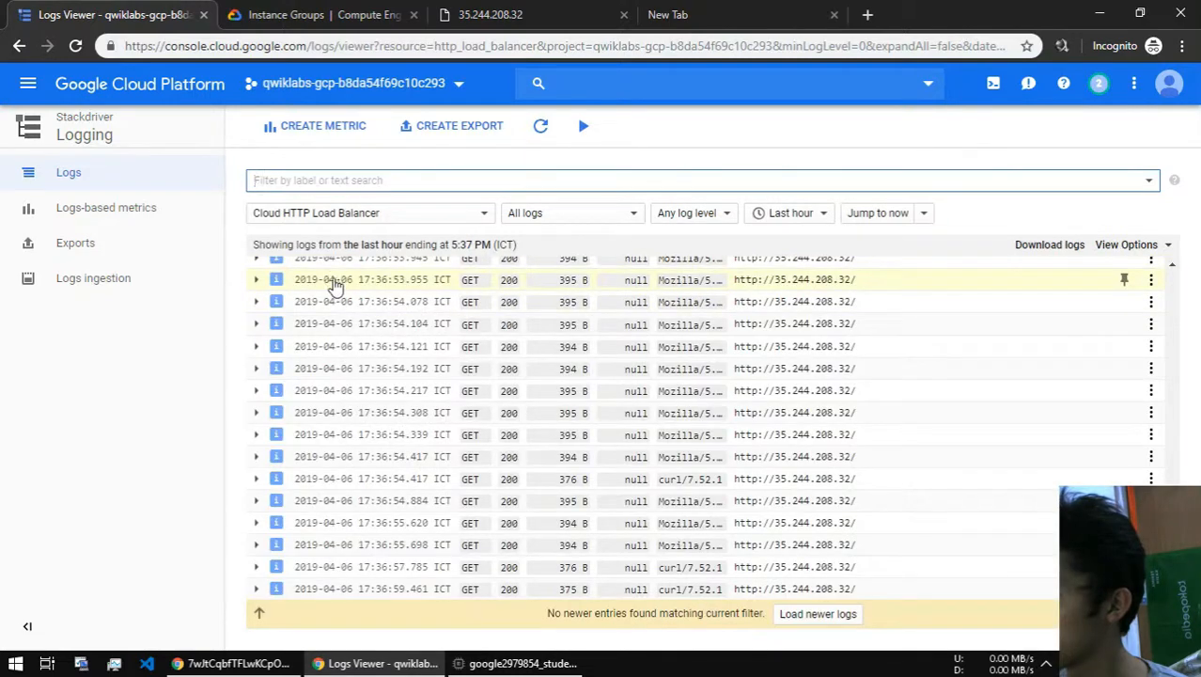
click(256, 282)
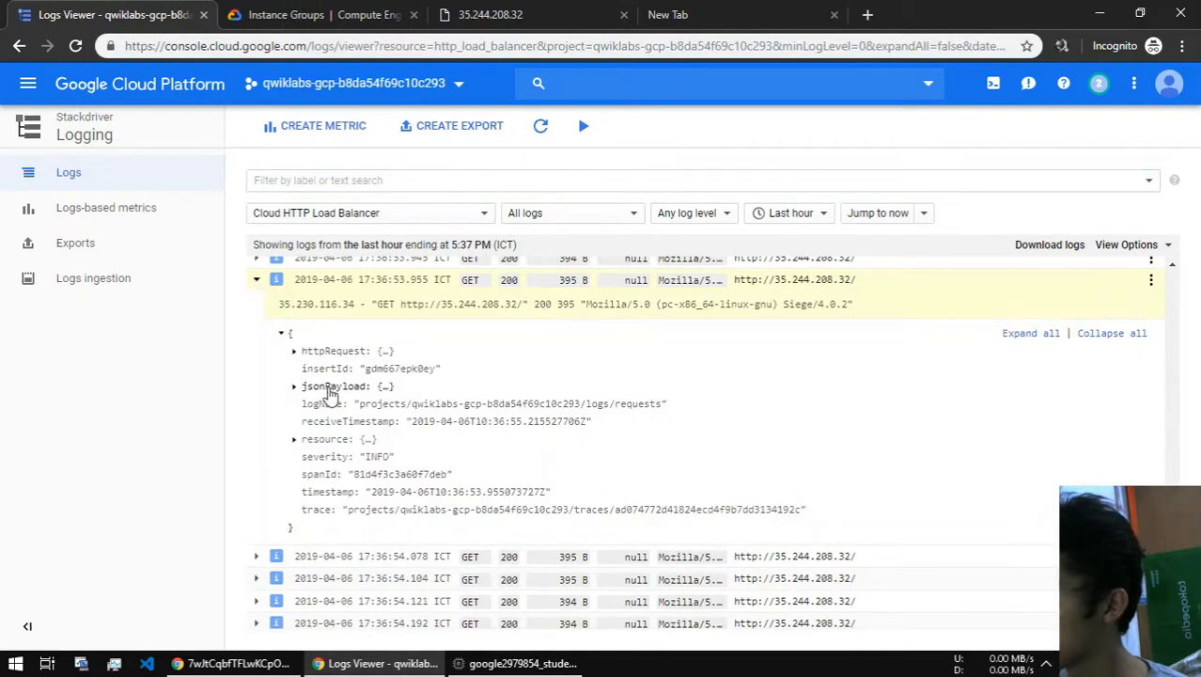
scroll(420, 411, down, 3)
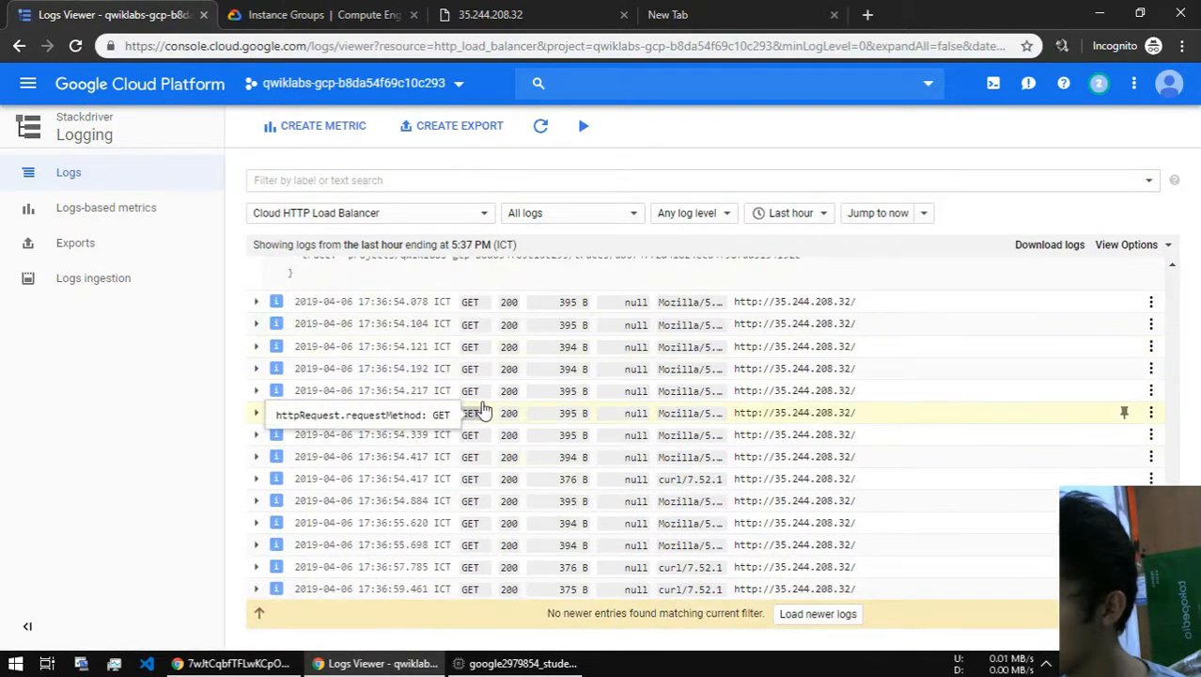
- Filter the load balancer logs by the text 35.230.116.34
click(424, 184)
text(35.230.116.34)
key(Return)
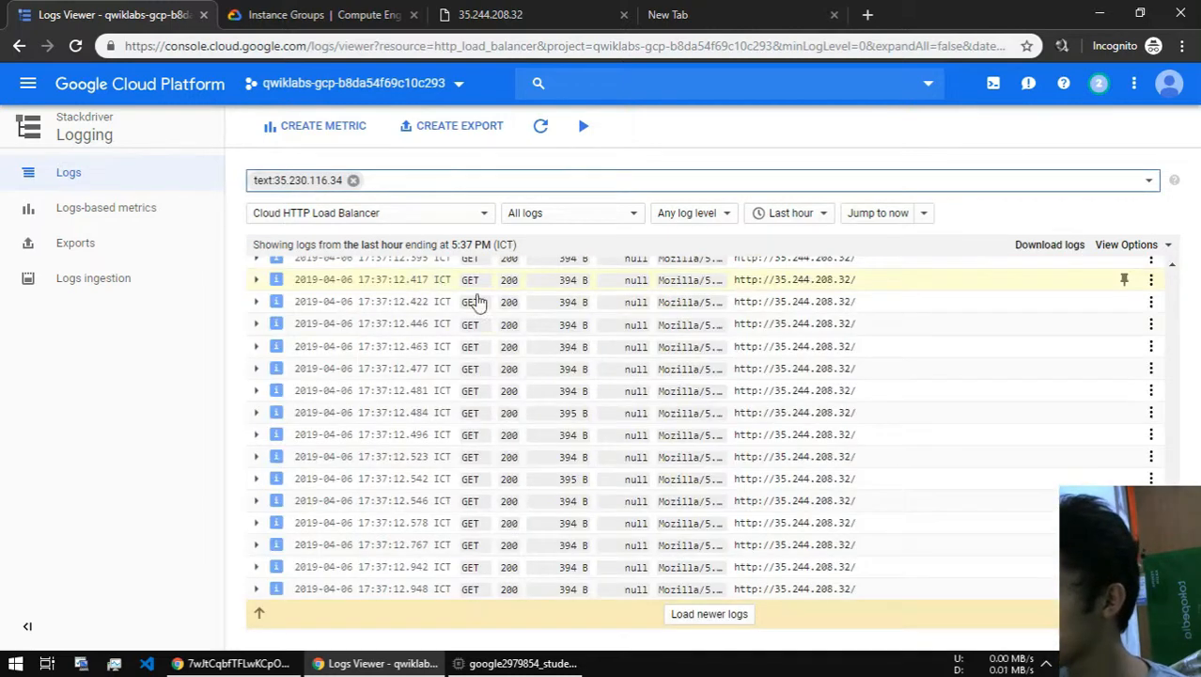
- Expand the 17:37:12.446 log entry down to jsonPayload's enforcedSecurityPolicy and examine its configured action, policy name and outcome
click(257, 325)
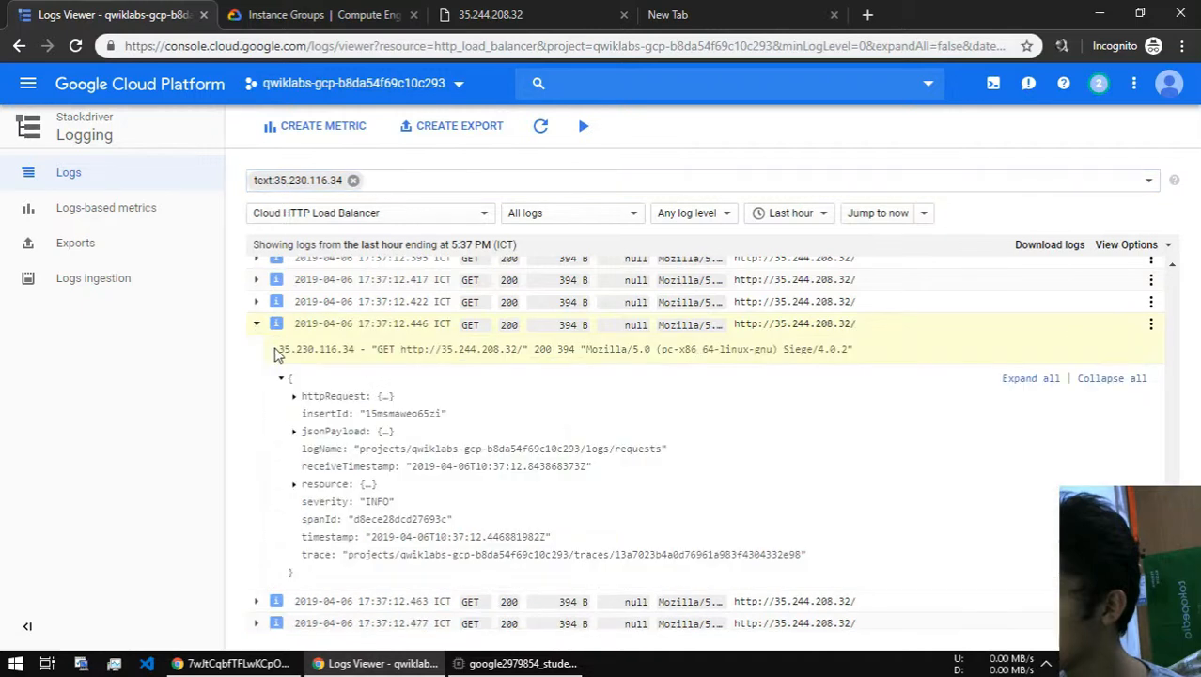
click(294, 431)
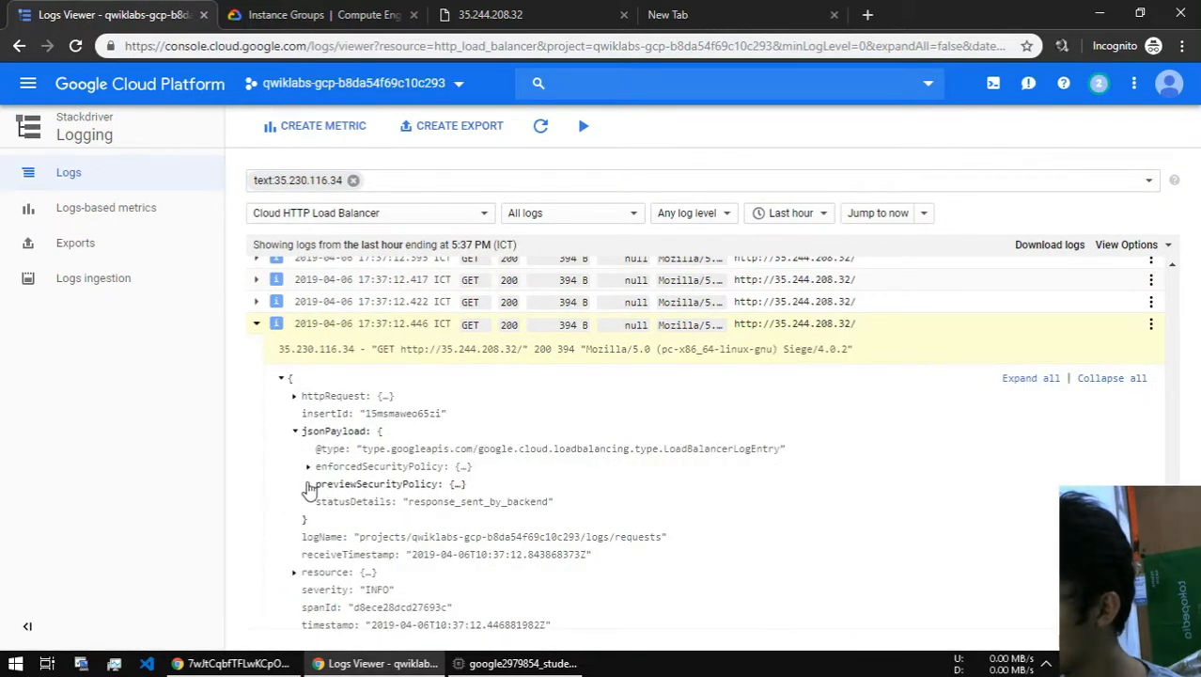
click(308, 467)
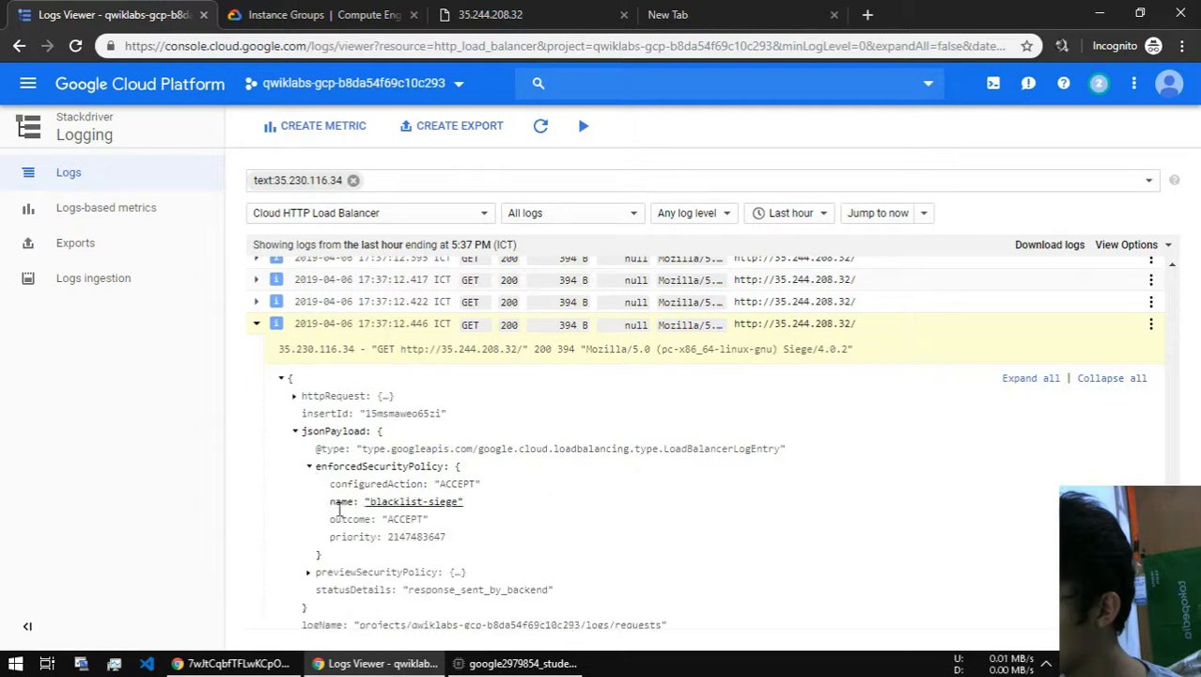
scroll(423, 507, down, 2)
scroll(517, 470, up, 2)
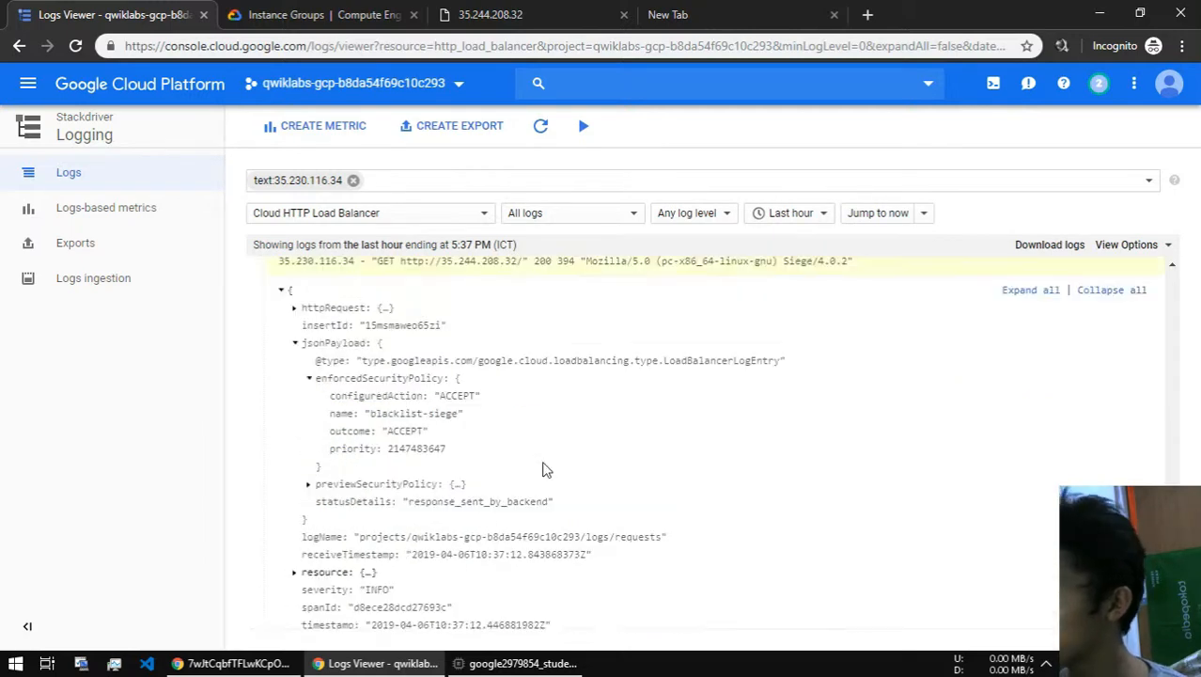
scroll(461, 482, down, 2)
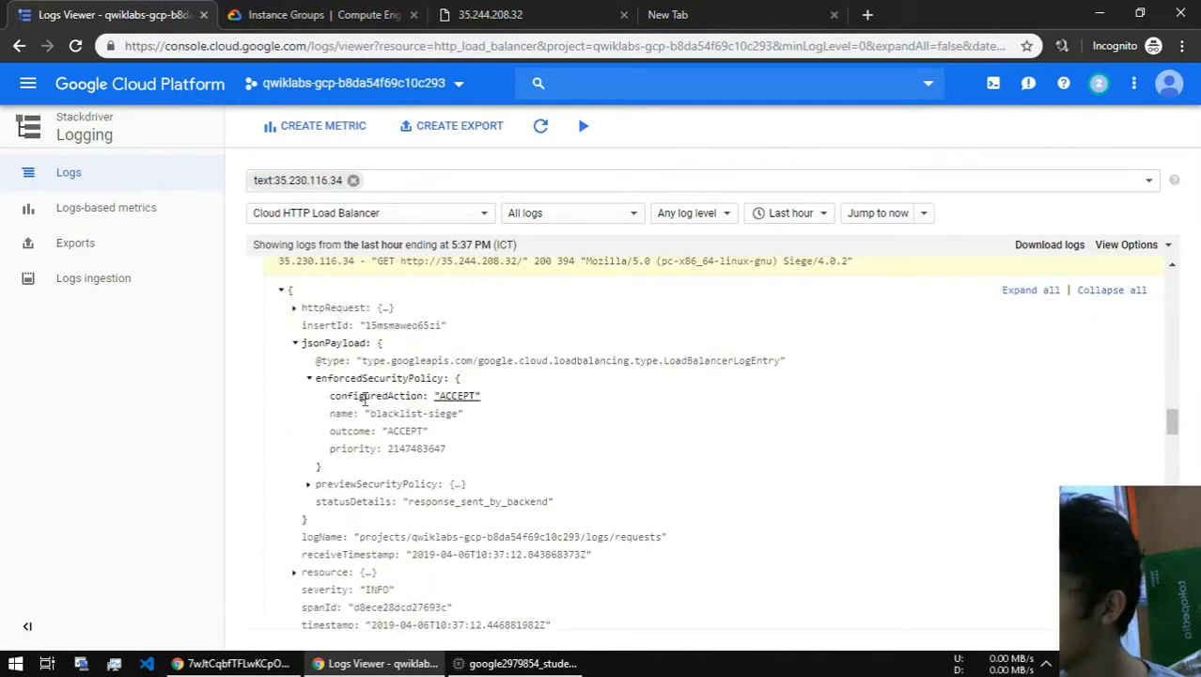
click(470, 398)
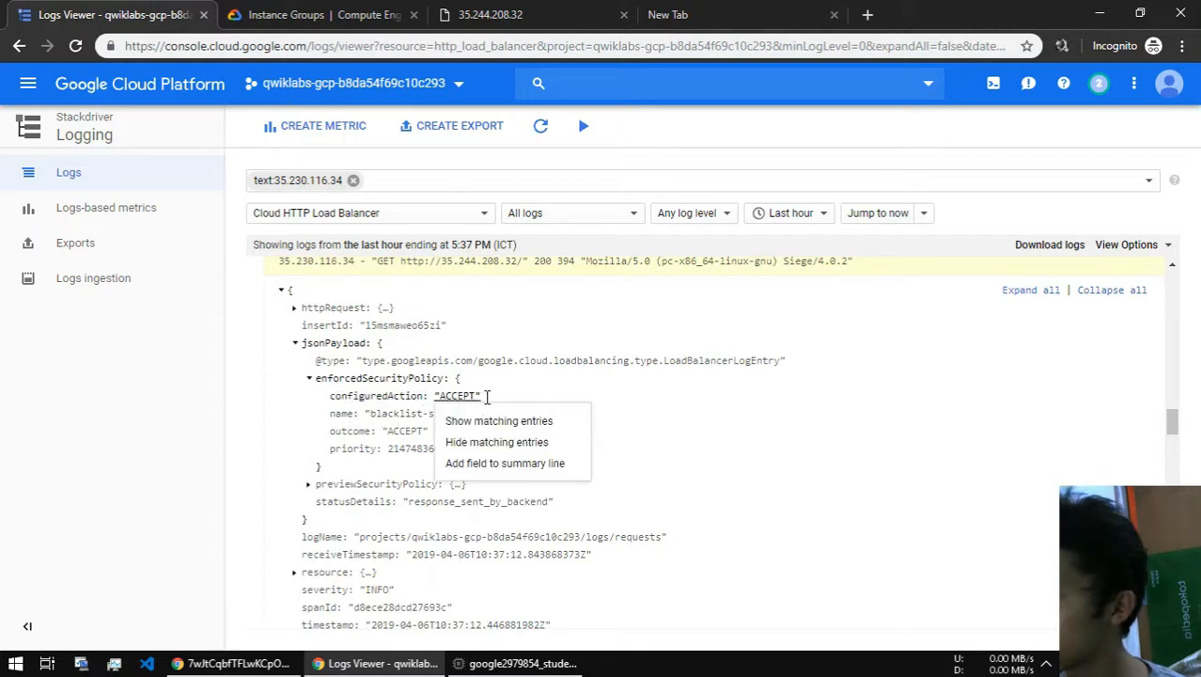
click(496, 395)
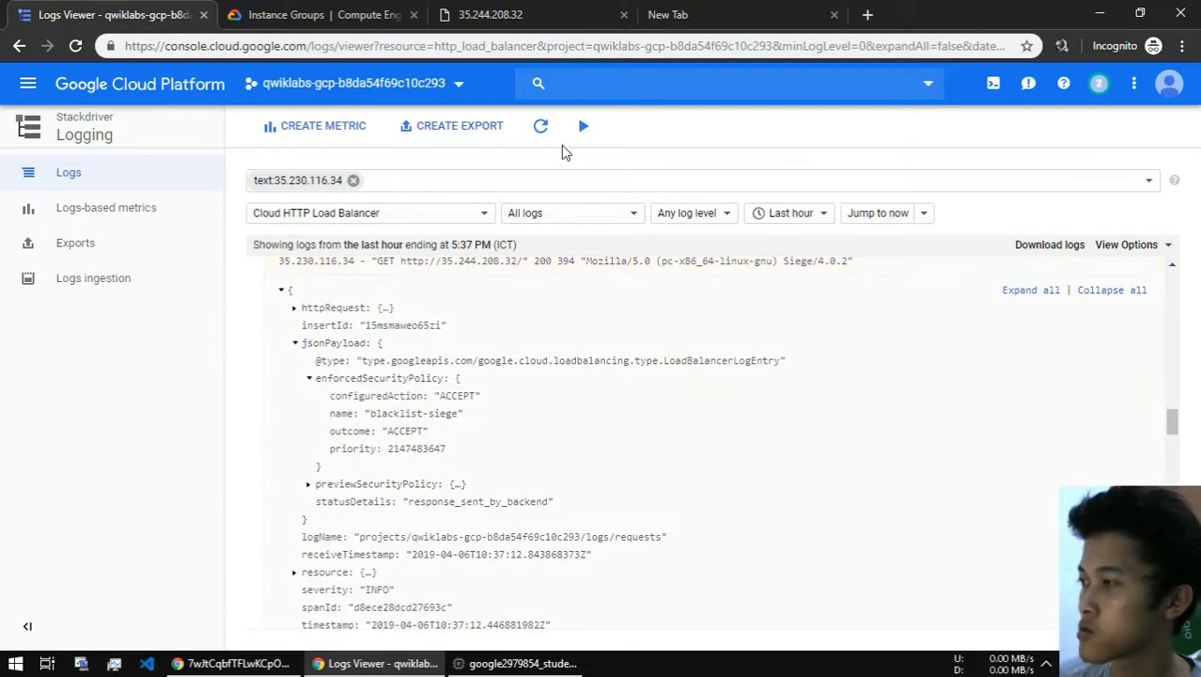
- Refresh the filtered load balancer logs and expand the 17:37:40.600 entry's jsonPayload and enforcedSecurityPolicy to examine the action applied
click(540, 126)
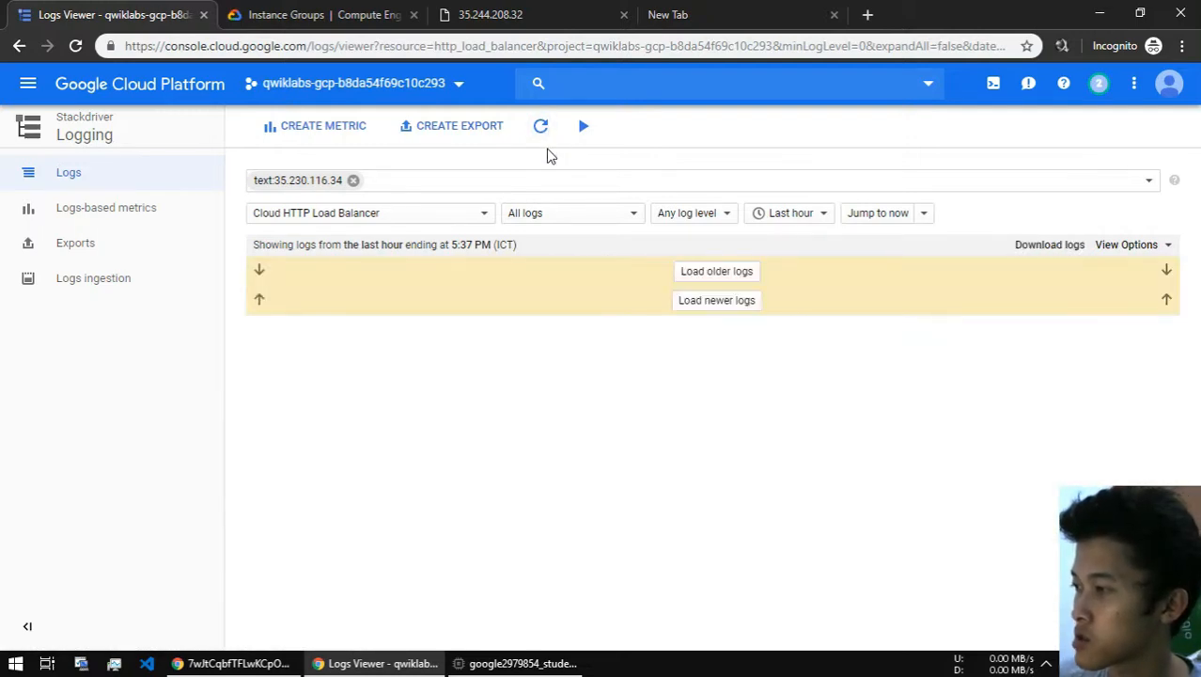
scroll(440, 375, up, 2)
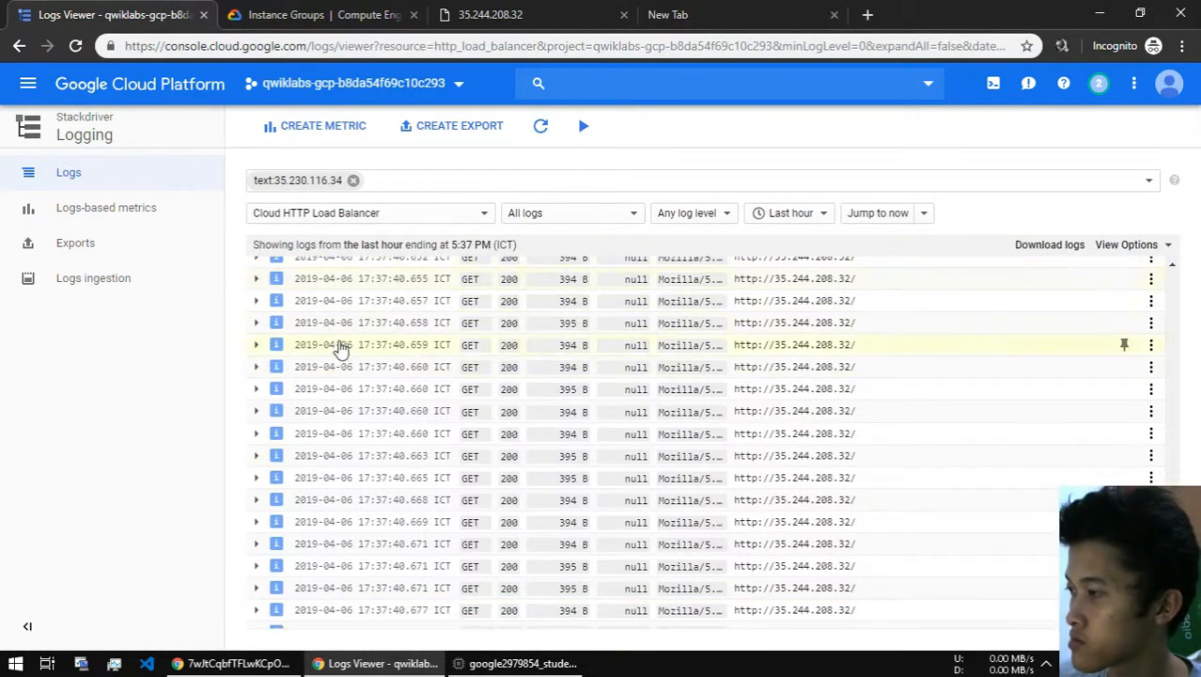
scroll(341, 348, down, 3)
scroll(731, 456, up, 5)
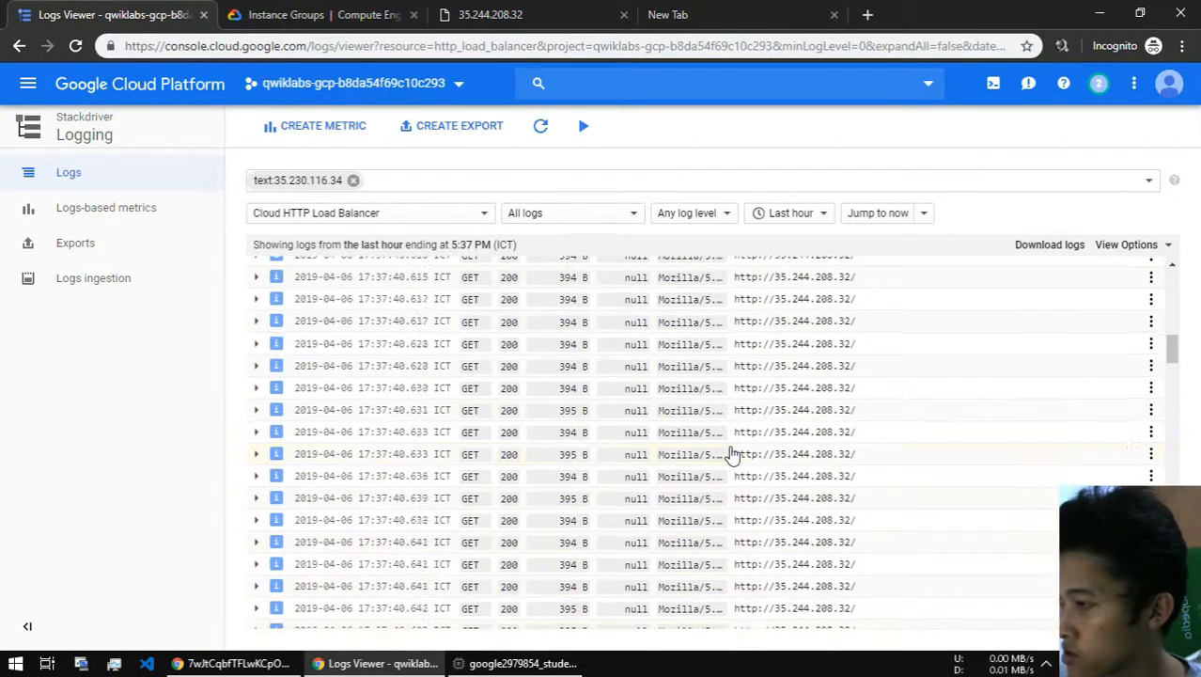
scroll(712, 421, up, 3)
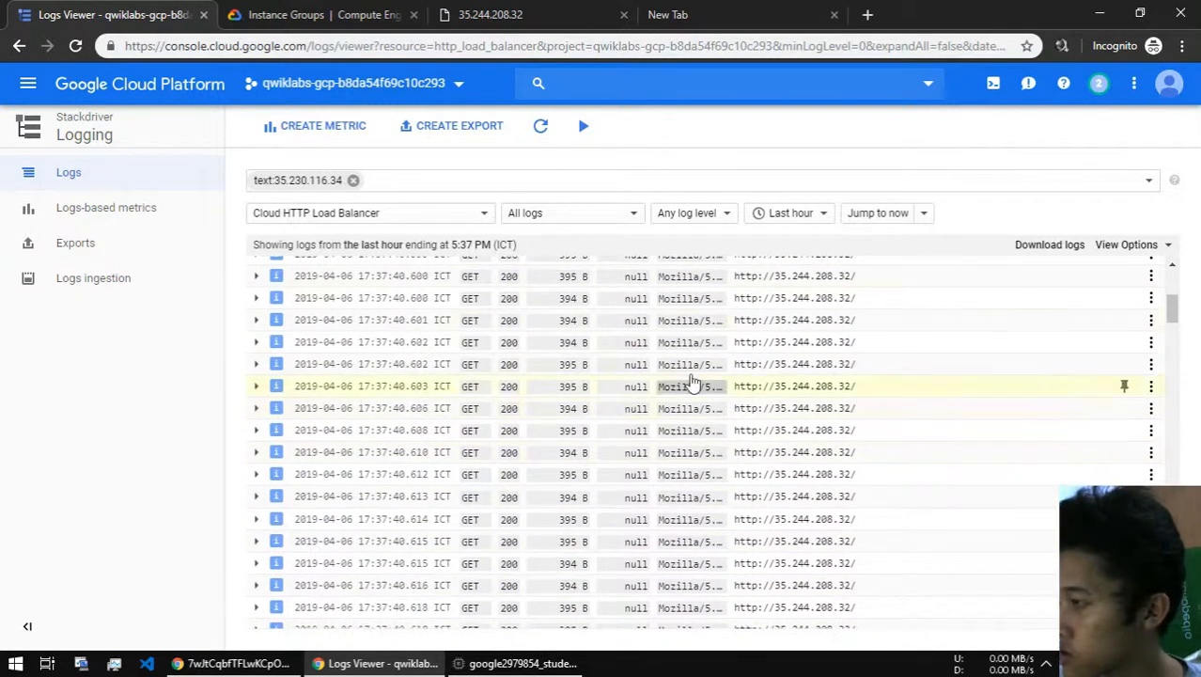
click(257, 277)
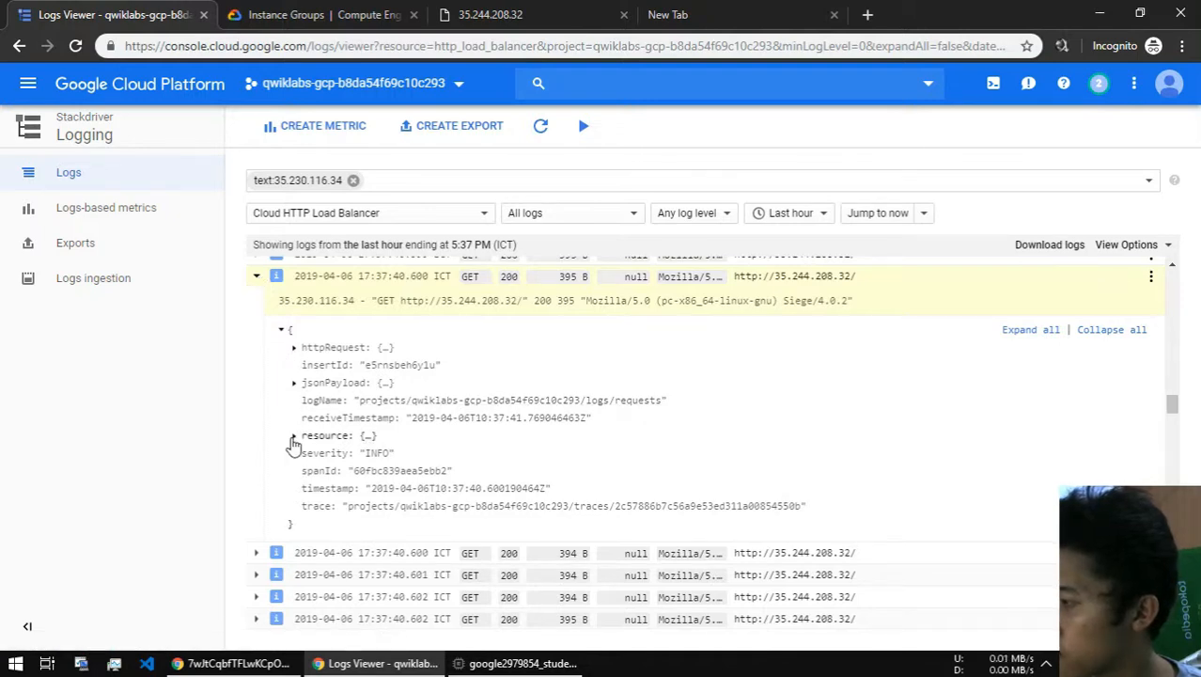
click(295, 384)
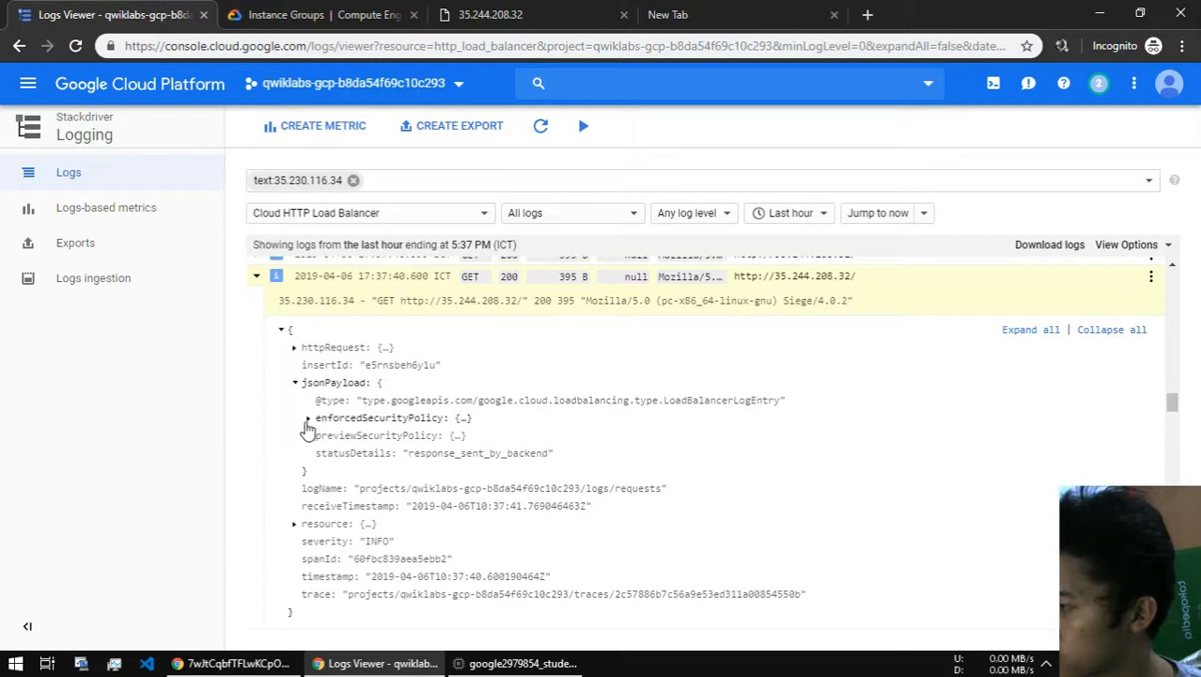
click(309, 419)
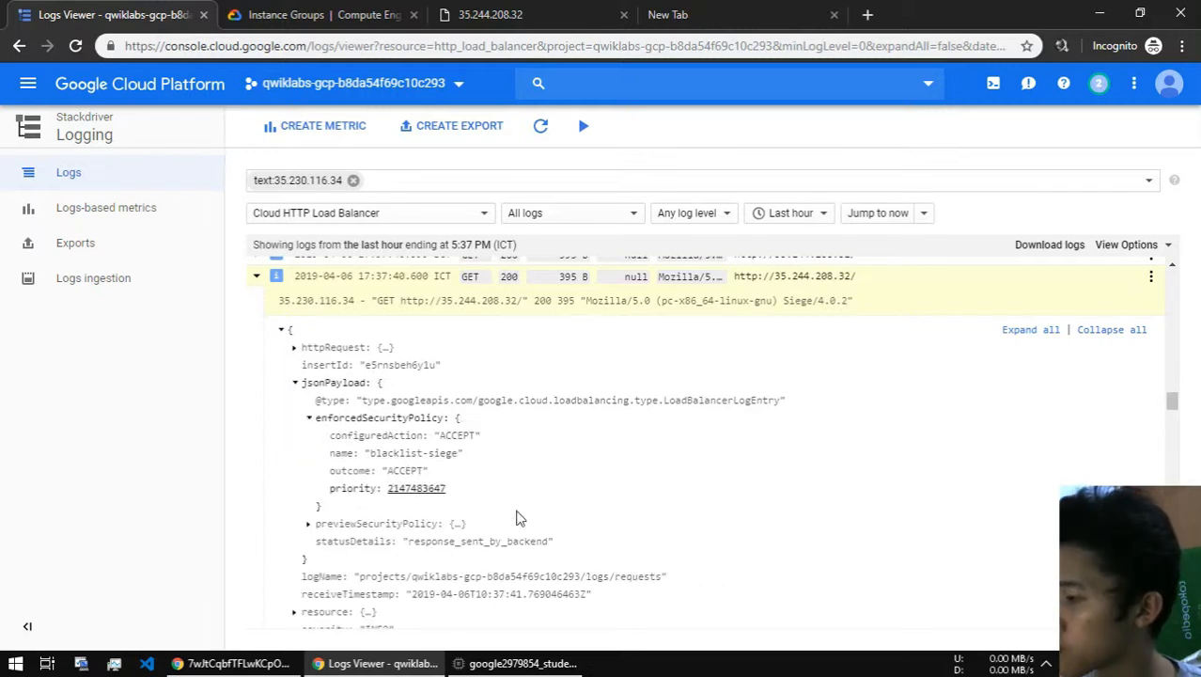
click(515, 664)
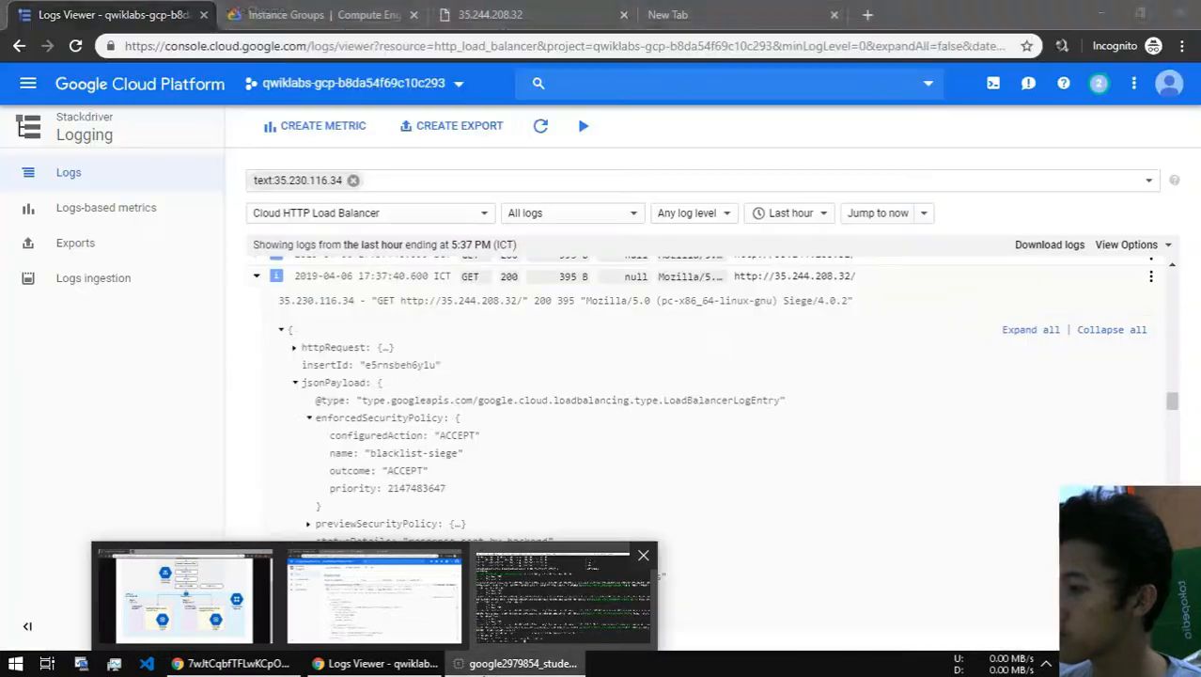
click(370, 590)
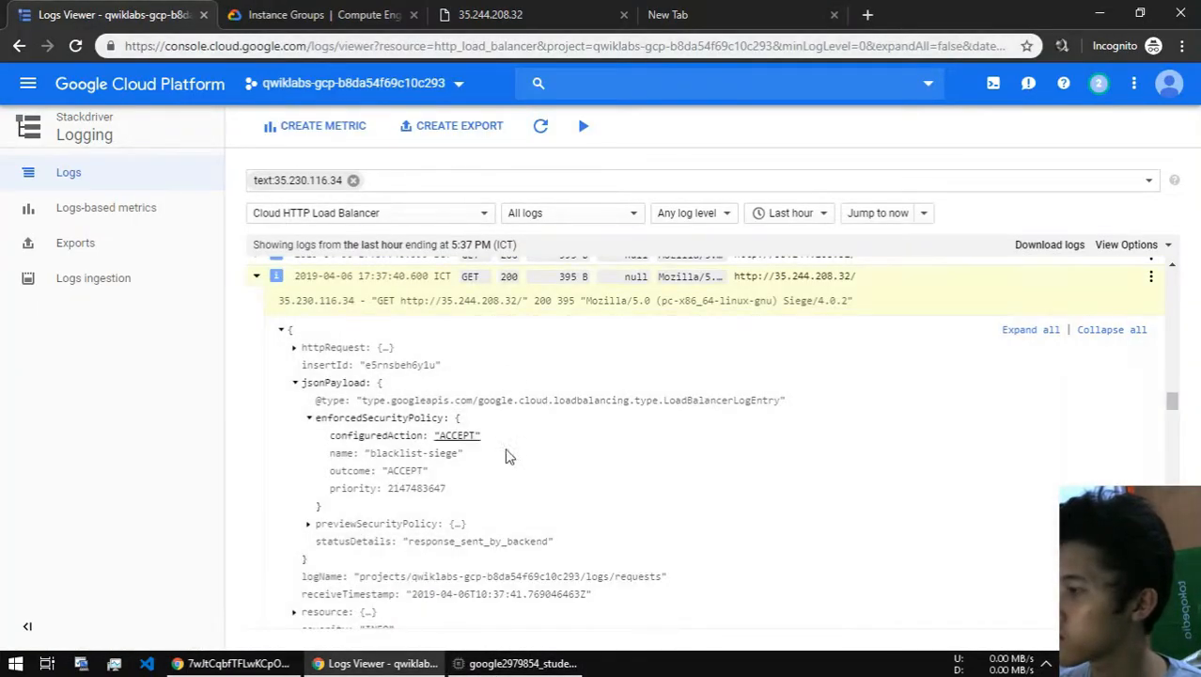
scroll(924, 408, down, 2)
scroll(885, 462, up, 3)
- Switch to seige-vm's SSH terminal and stop the running siege
mouse_move(517, 664)
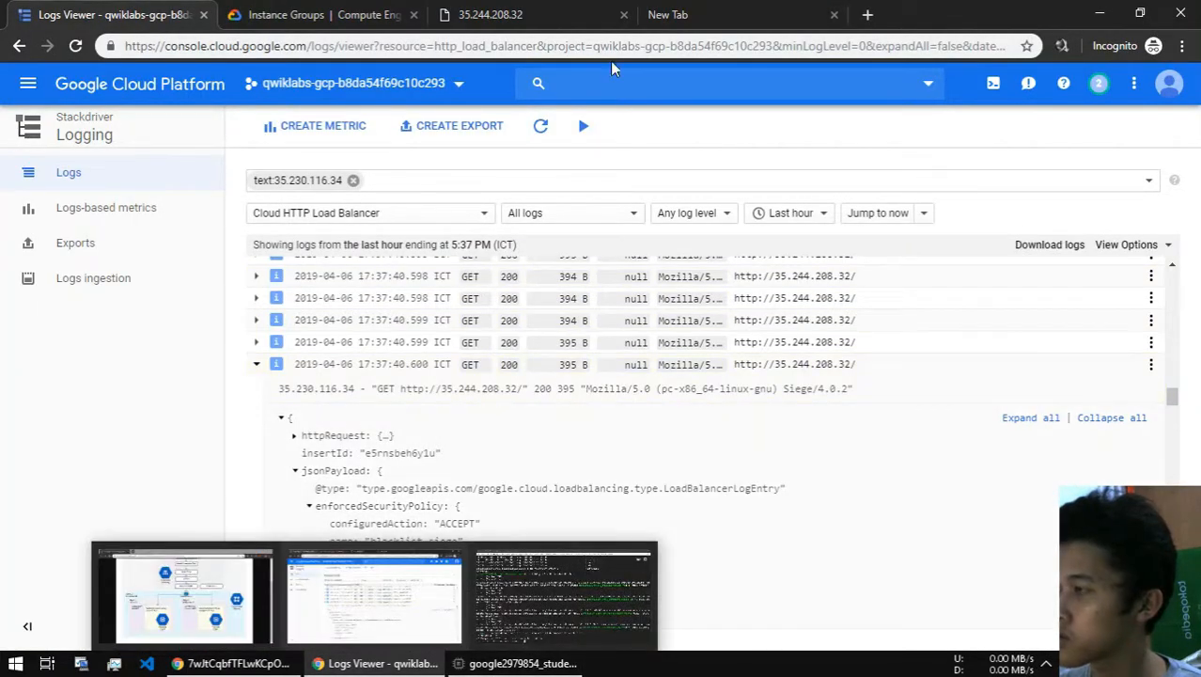
click(479, 666)
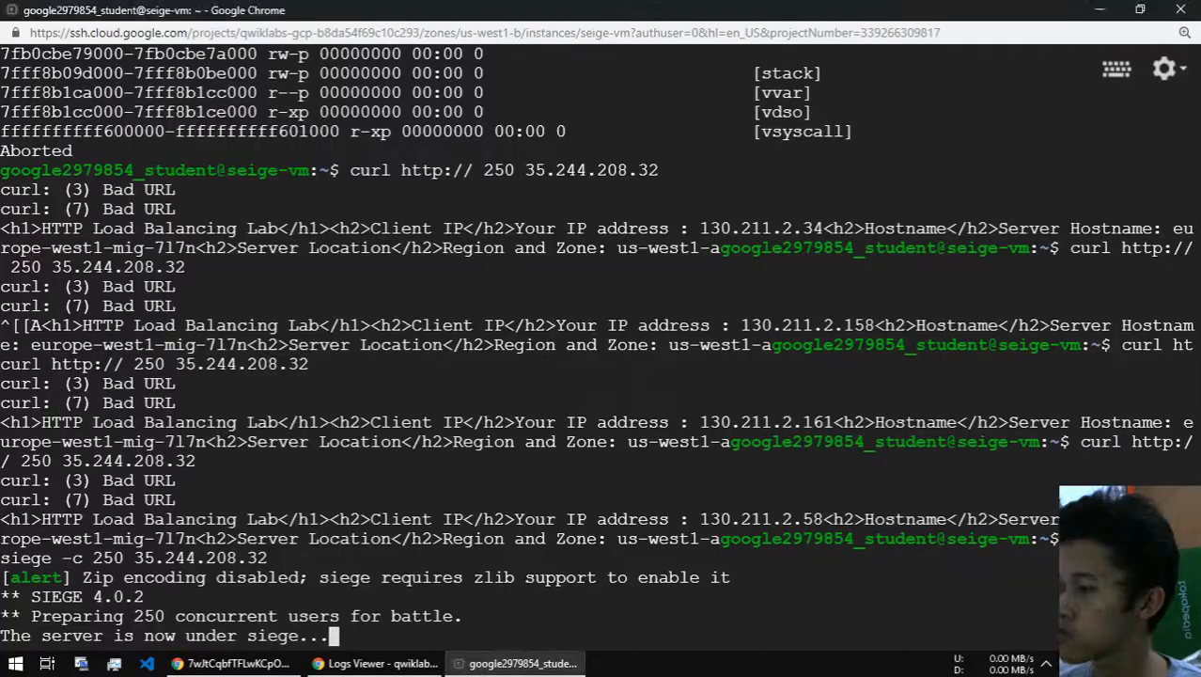
key(ctrl+c)
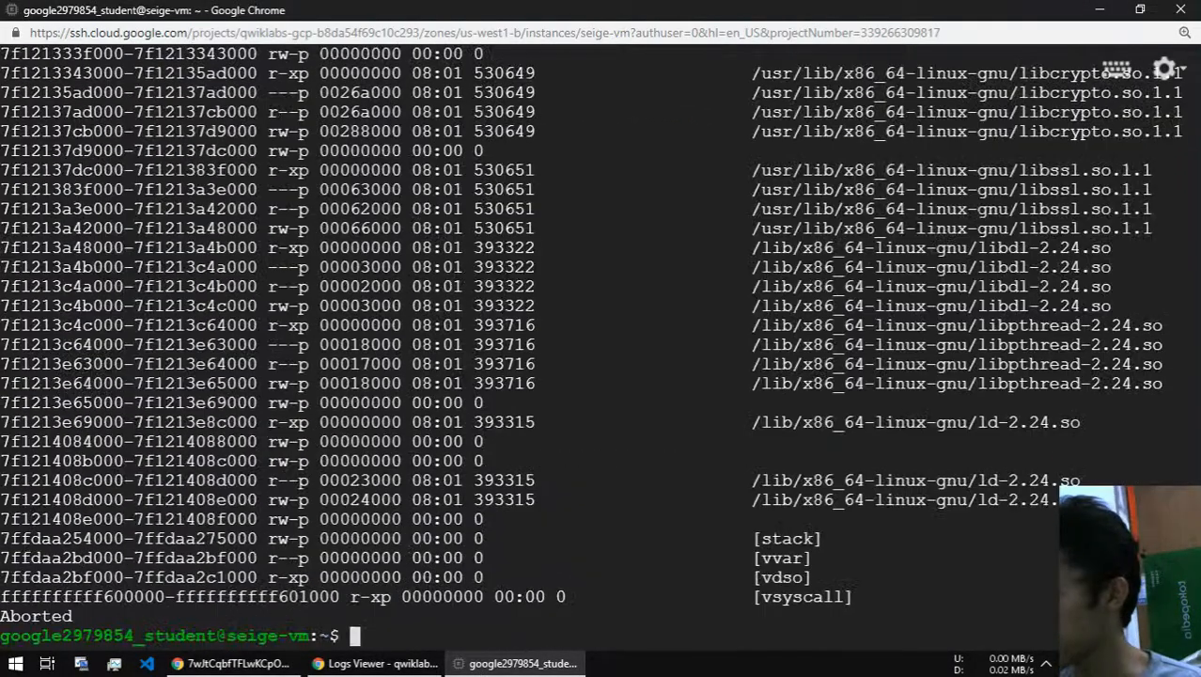
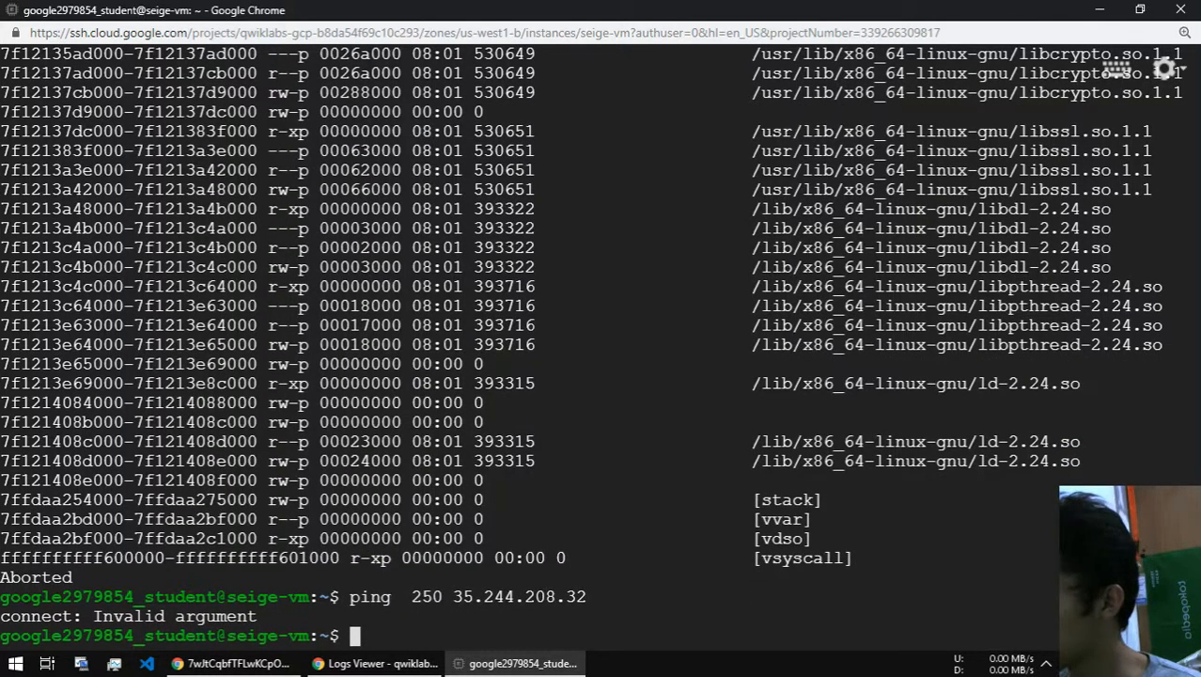
- Replace the recalled ping command with "ping google.com" to test seige-vm's connectivity, and interrupt it after the first reply
key(Up)
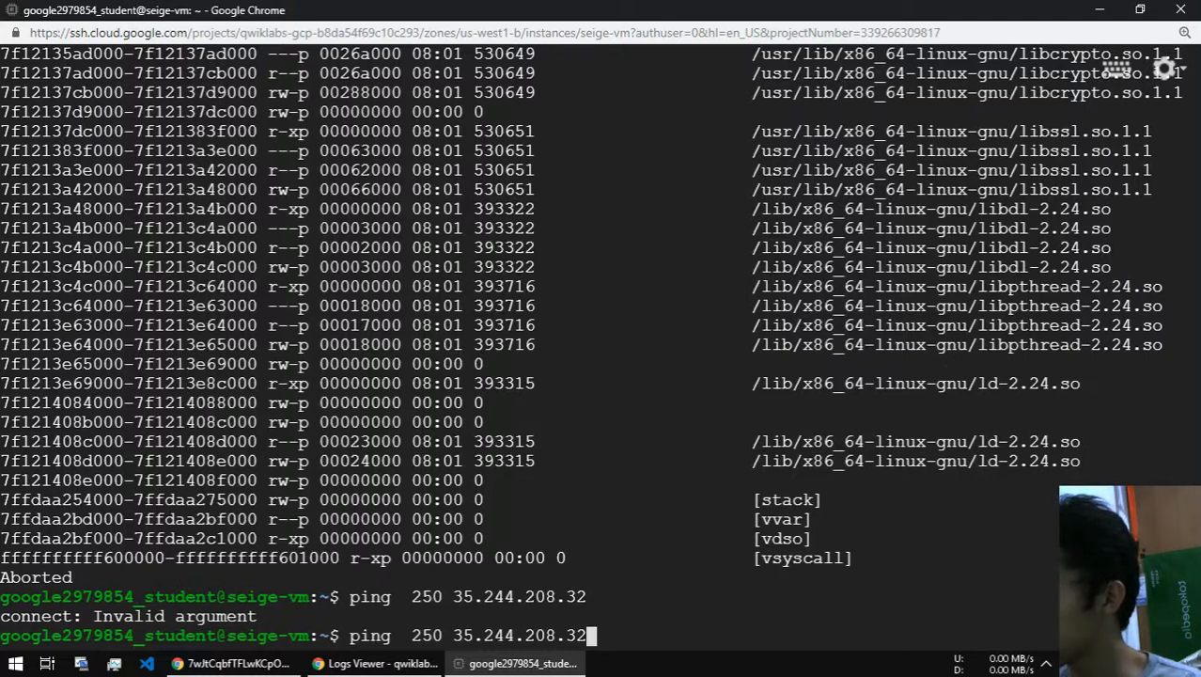
key(Home)
key(Delete)
key(Delete)
key(Delete)
key(Delete)
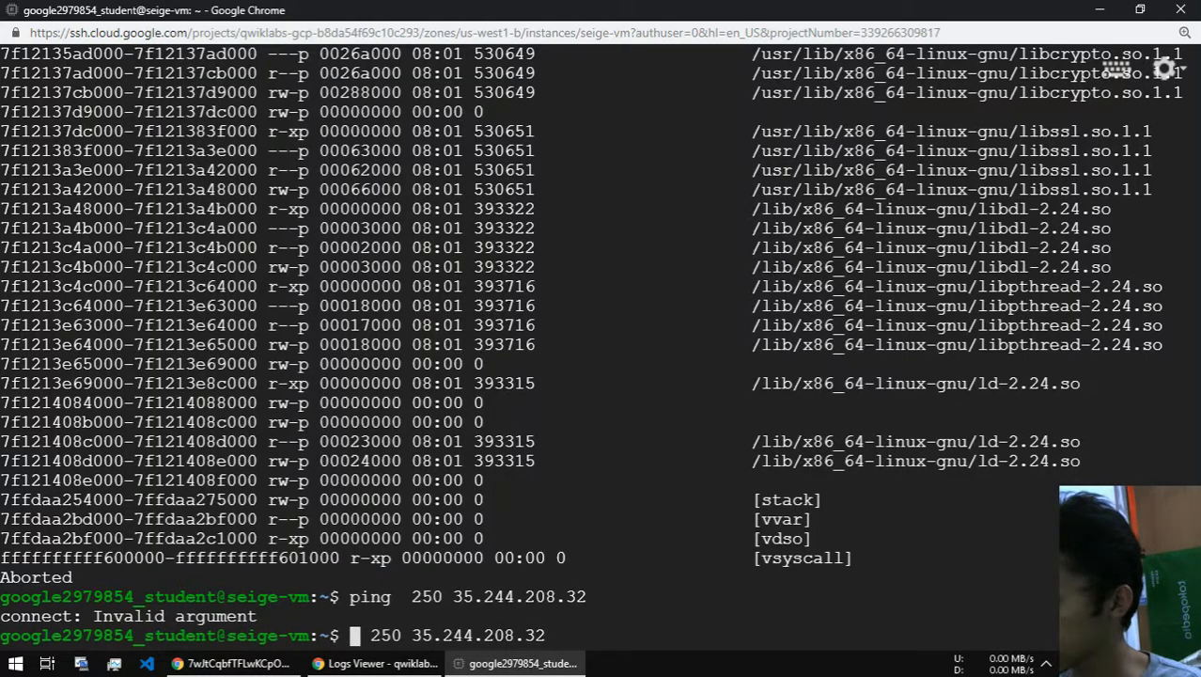
key(Delete)
key(Delete)
key(Delete)
key(Delete)
key(Delete)
key(Delete)
key(Delete)
key(Delete)
key(Delete)
key(Delete)
key(Delete)
key(Delete)
key(Delete)
key(Delete)
key(Delete)
key(Delete)
key(Delete)
key(Delete)
key(Delete)
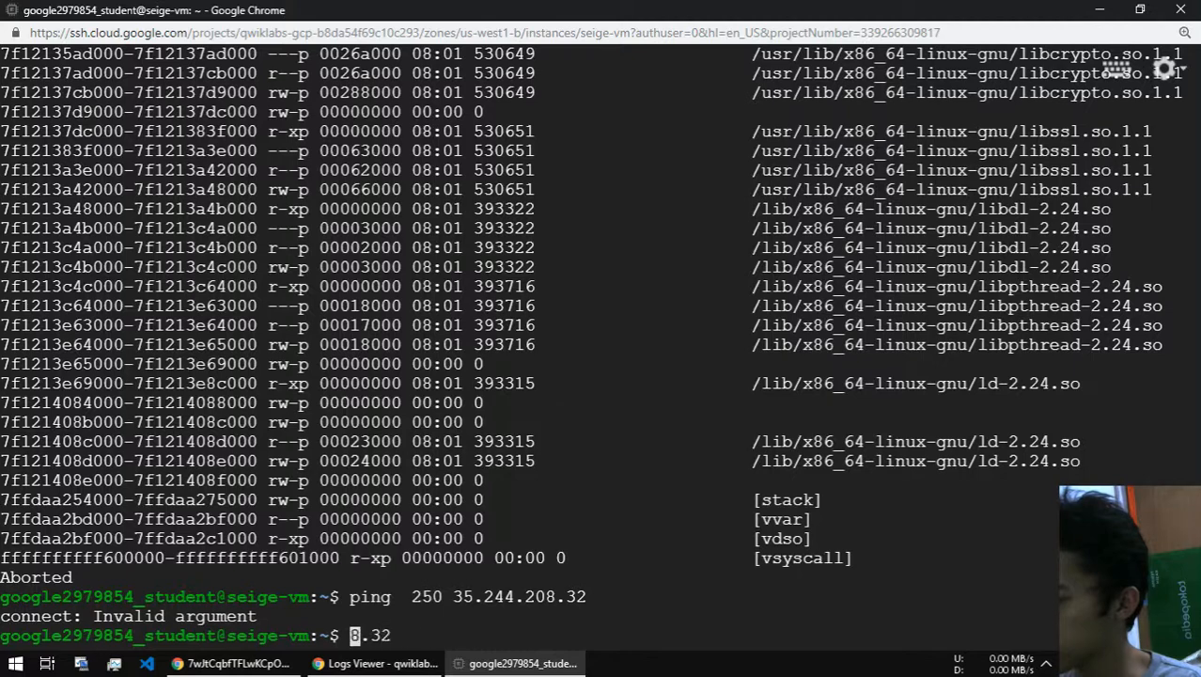
text(ping )
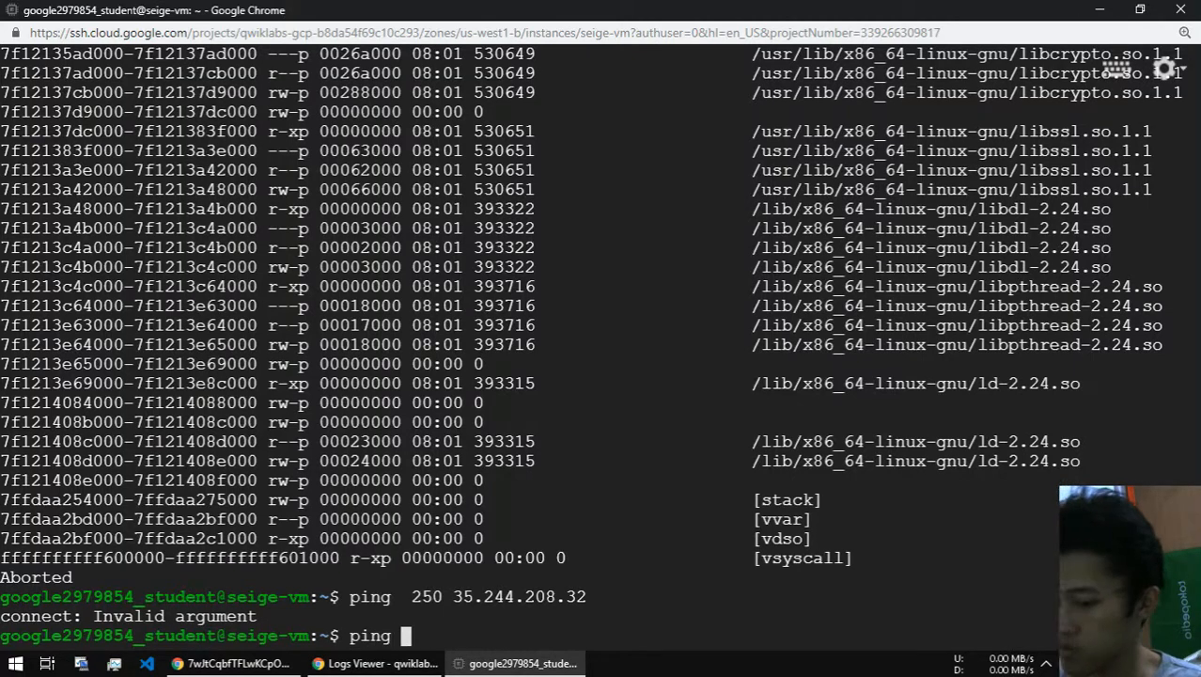
text(google.com)
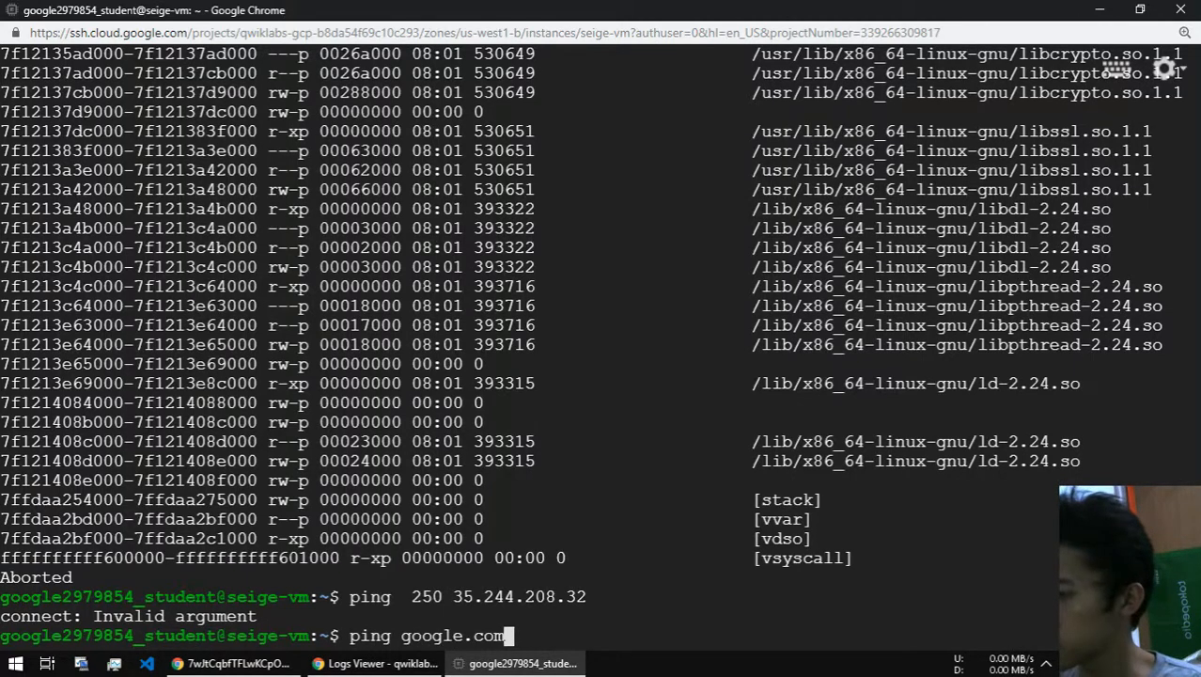
key(Return)
key(ctrl+c)
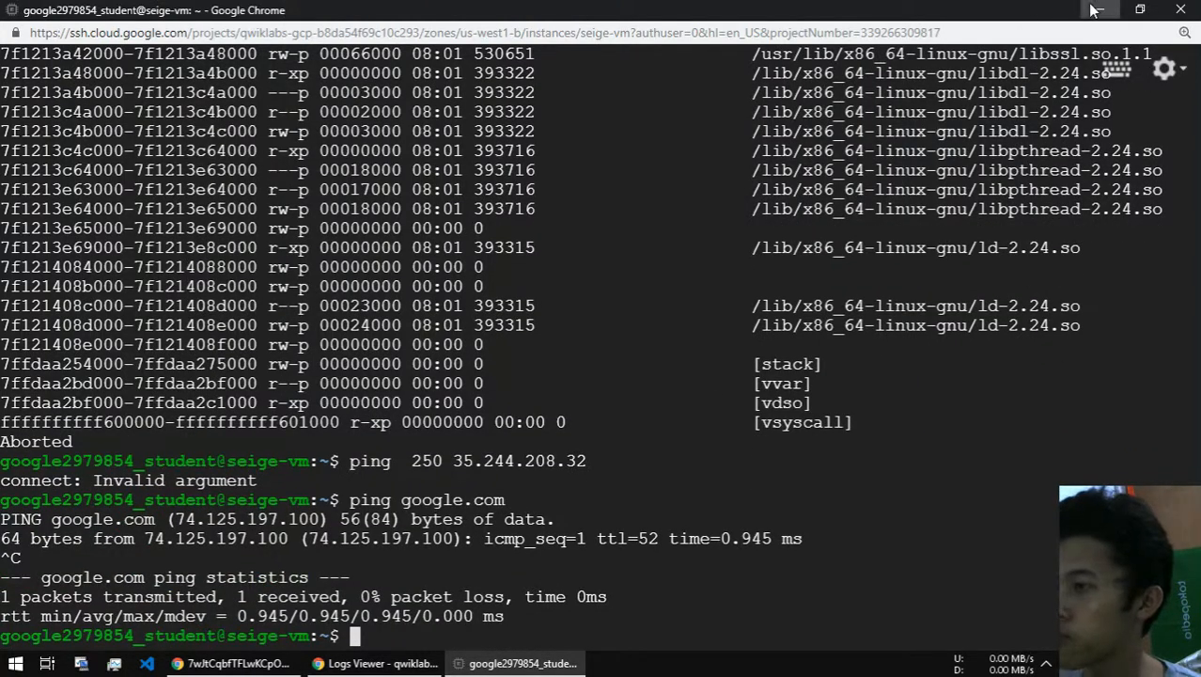
- Switch back to the load balancer logs in the Cloud console
key(alt+Tab)
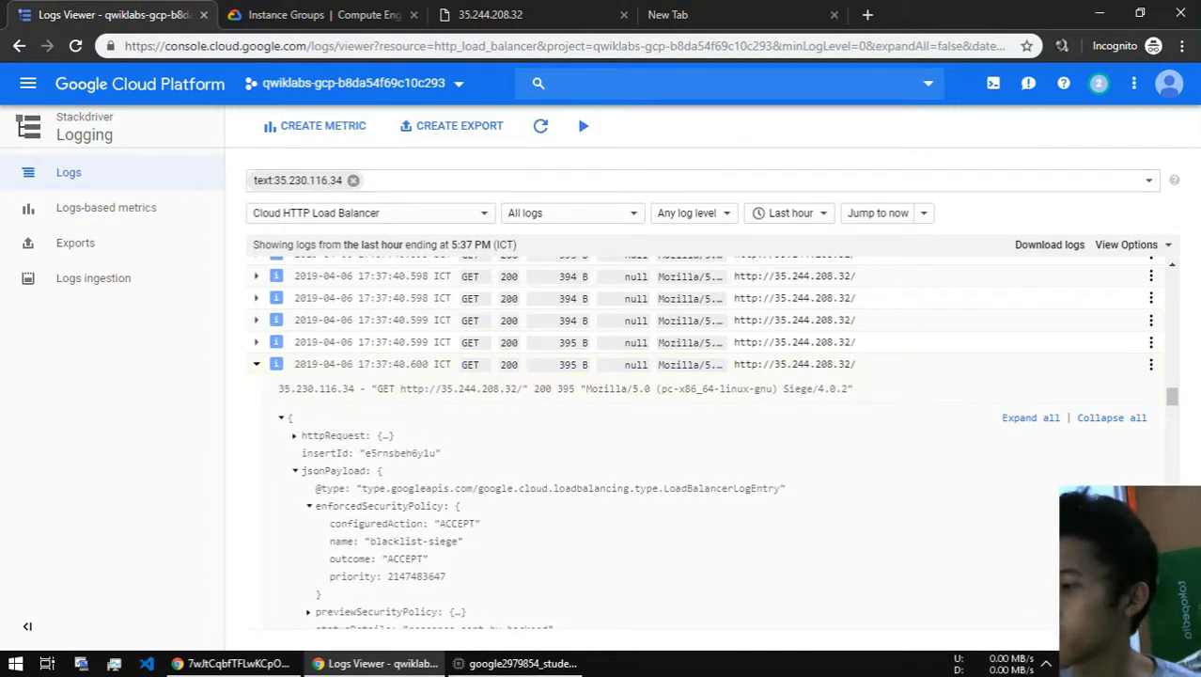
key(alt+Tab)
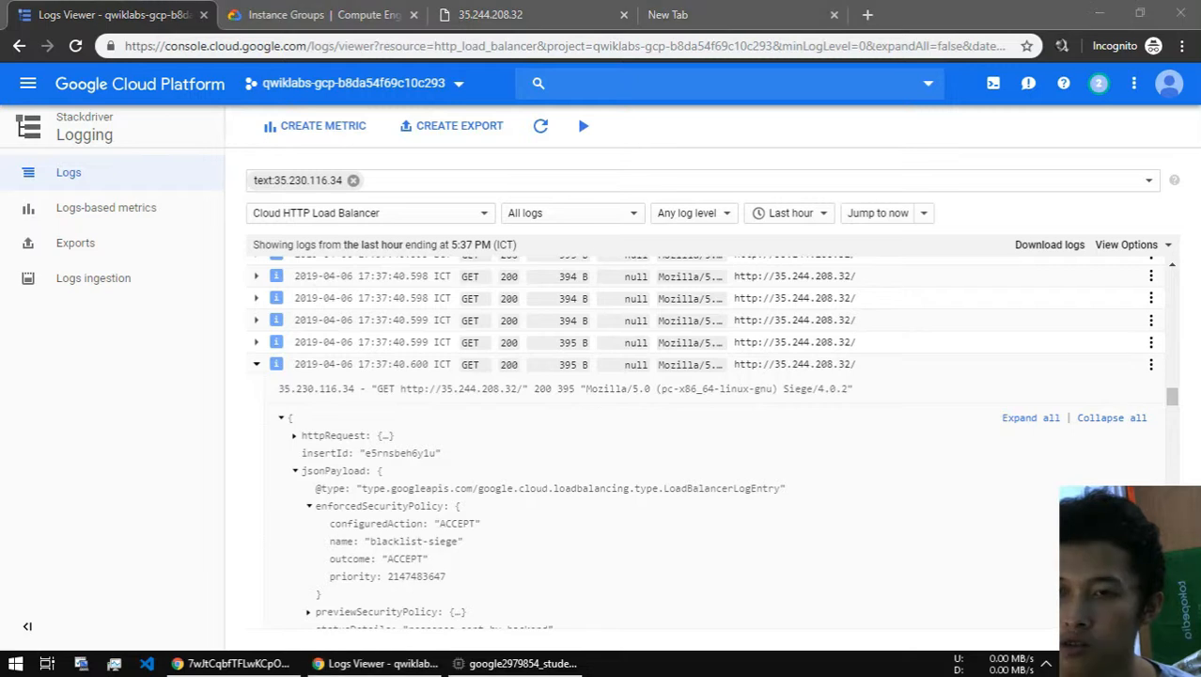